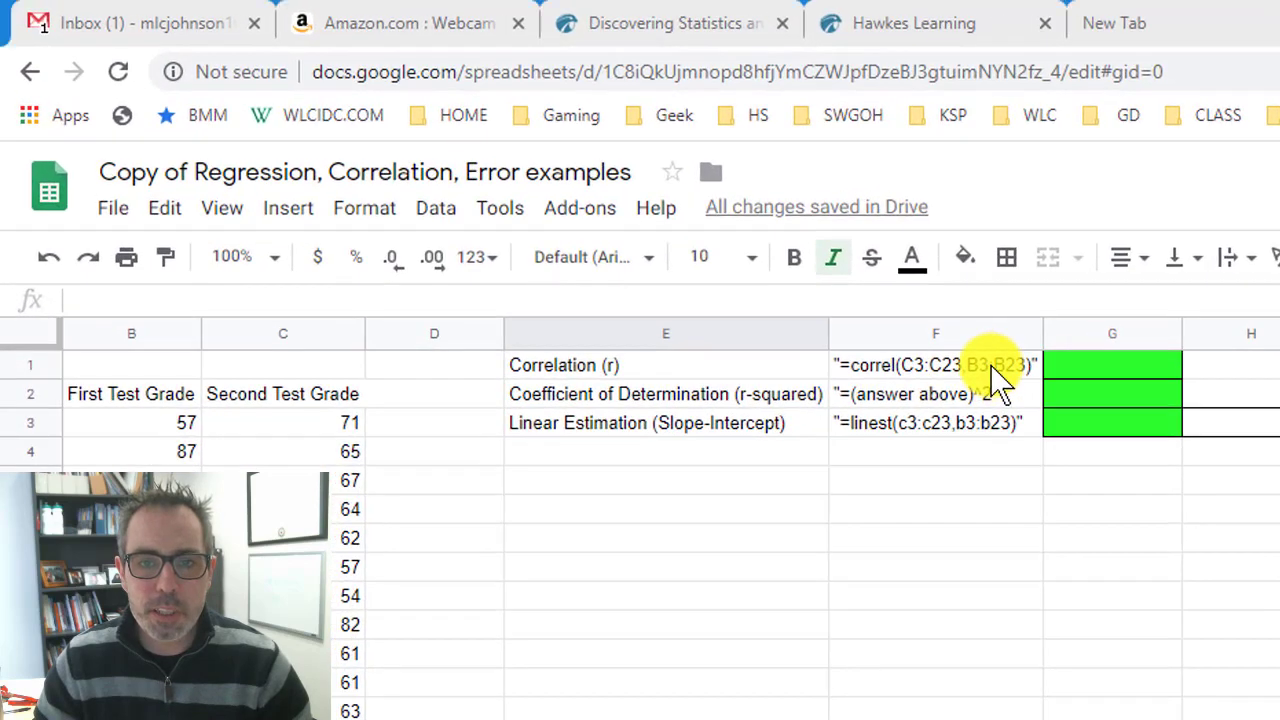
- Select the First and Second Test Grade columns B and C as the chart's data
{"action": "left_click_drag", "start_coordinate": [993, 367], "coordinate": [995, 423]}
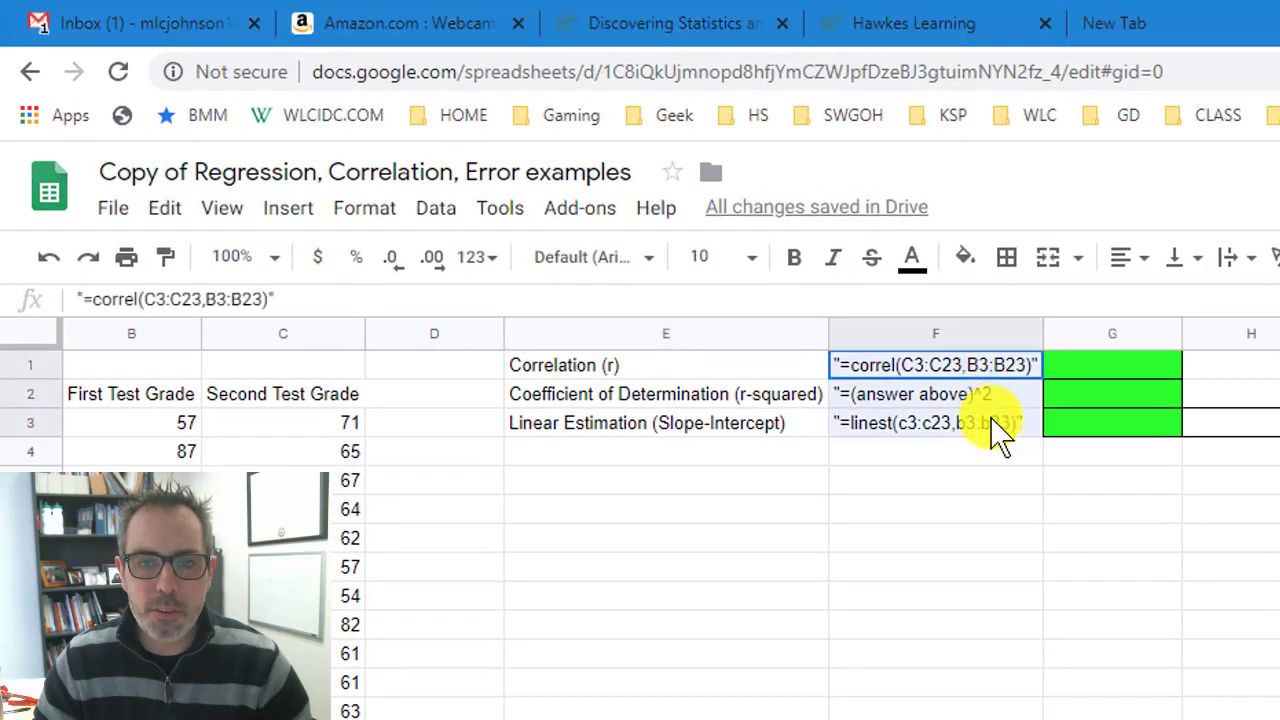
{"action": "left_click", "coordinate": [1108, 362]}
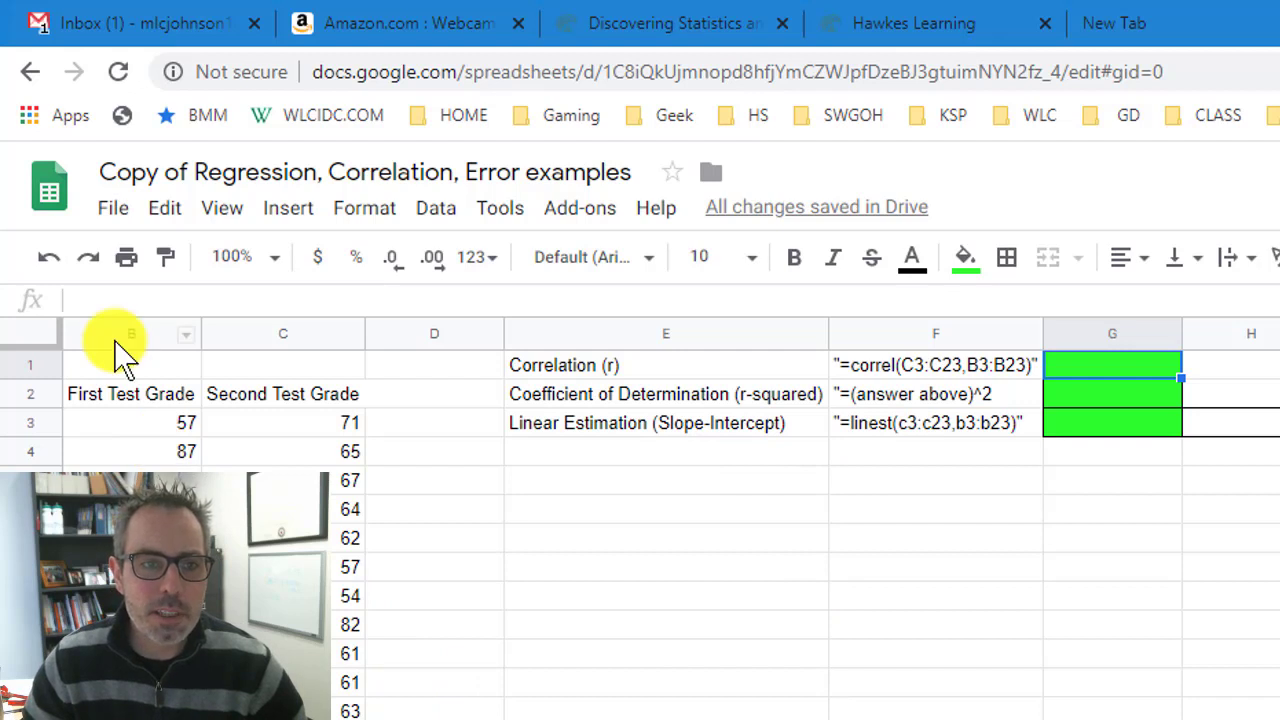
{"action": "left_click_drag", "start_coordinate": [115, 345], "coordinate": [310, 345]}
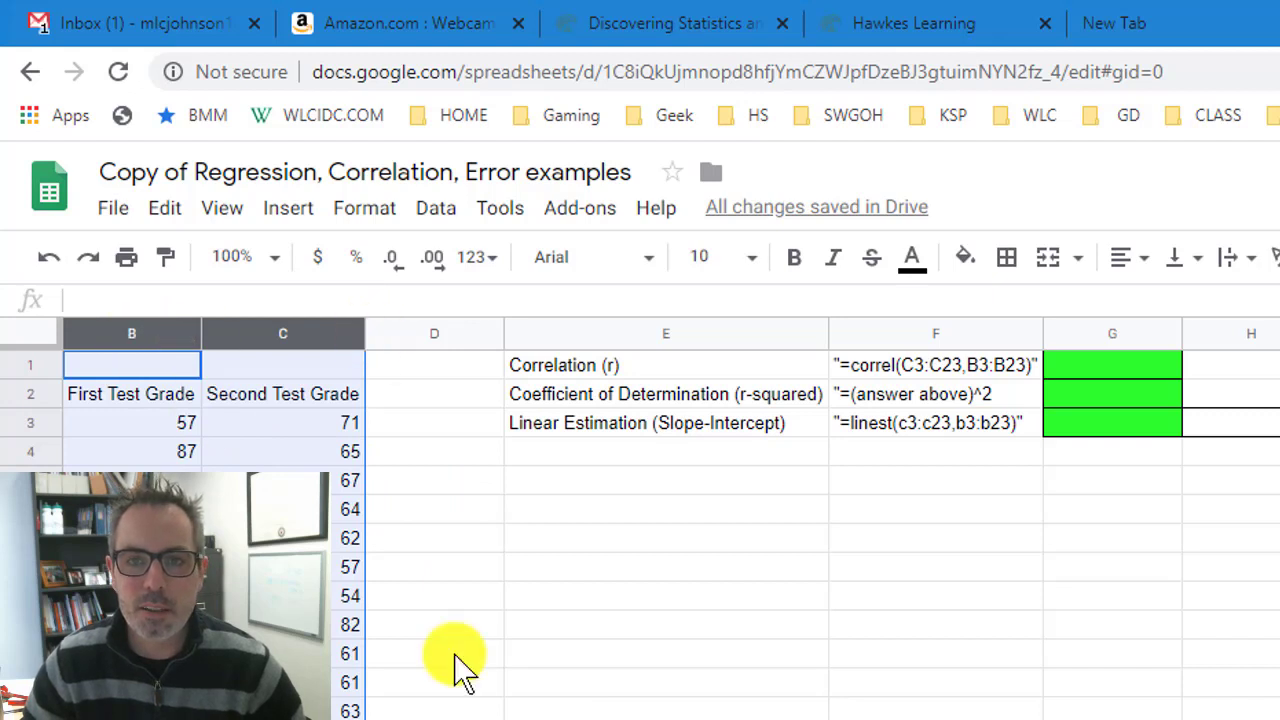
{"action": "left_click", "coordinate": [462, 510]}
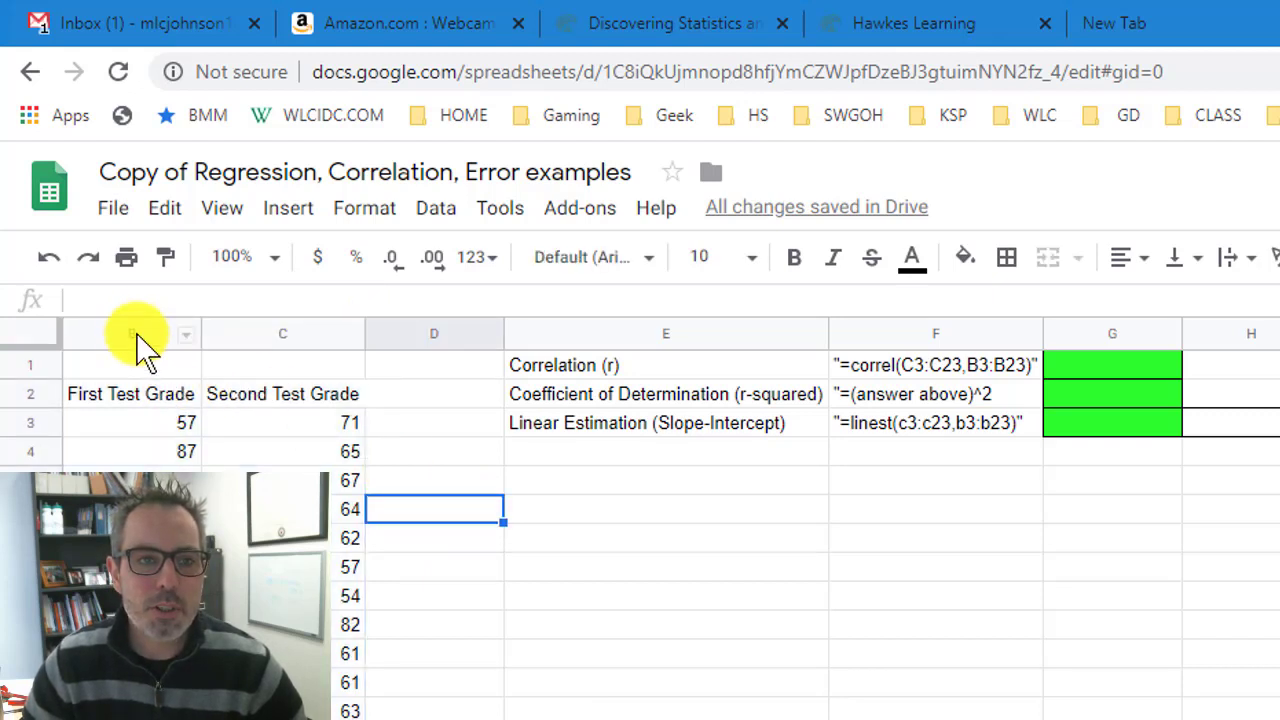
{"action": "left_click_drag", "start_coordinate": [137, 340], "coordinate": [300, 335]}
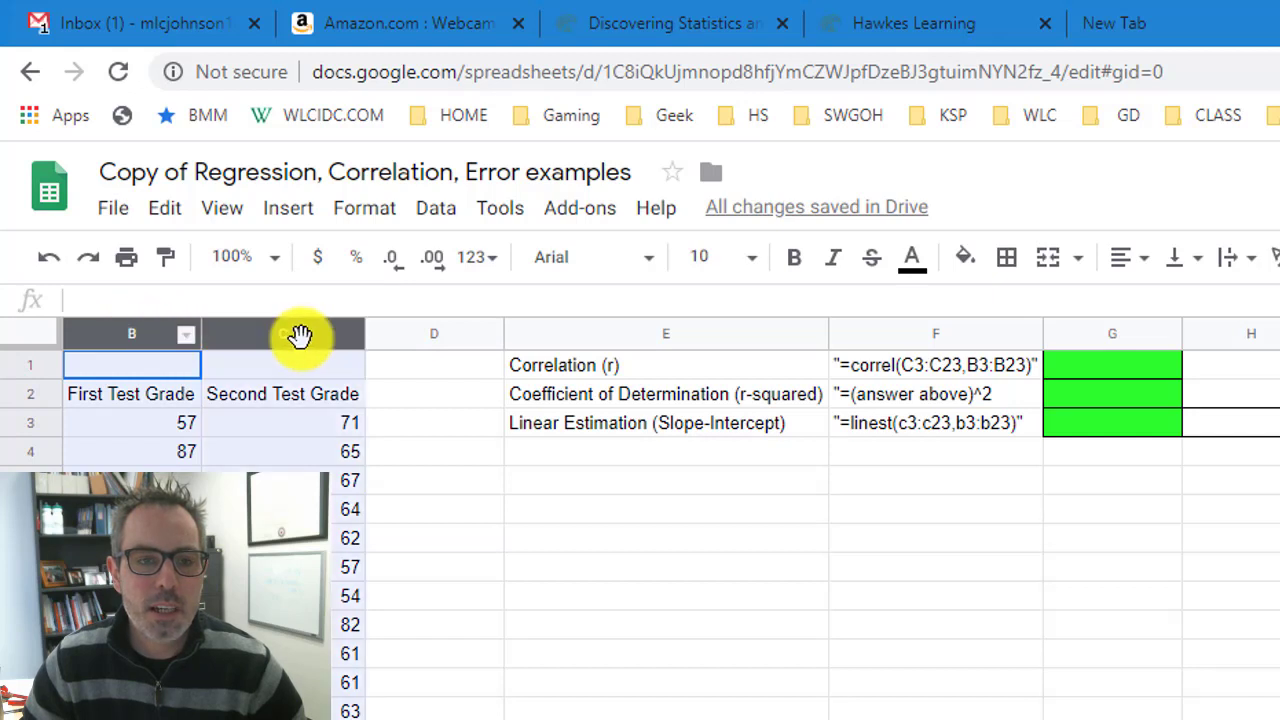
{"action": "left_click_drag", "start_coordinate": [425, 480], "coordinate": [430, 508]}
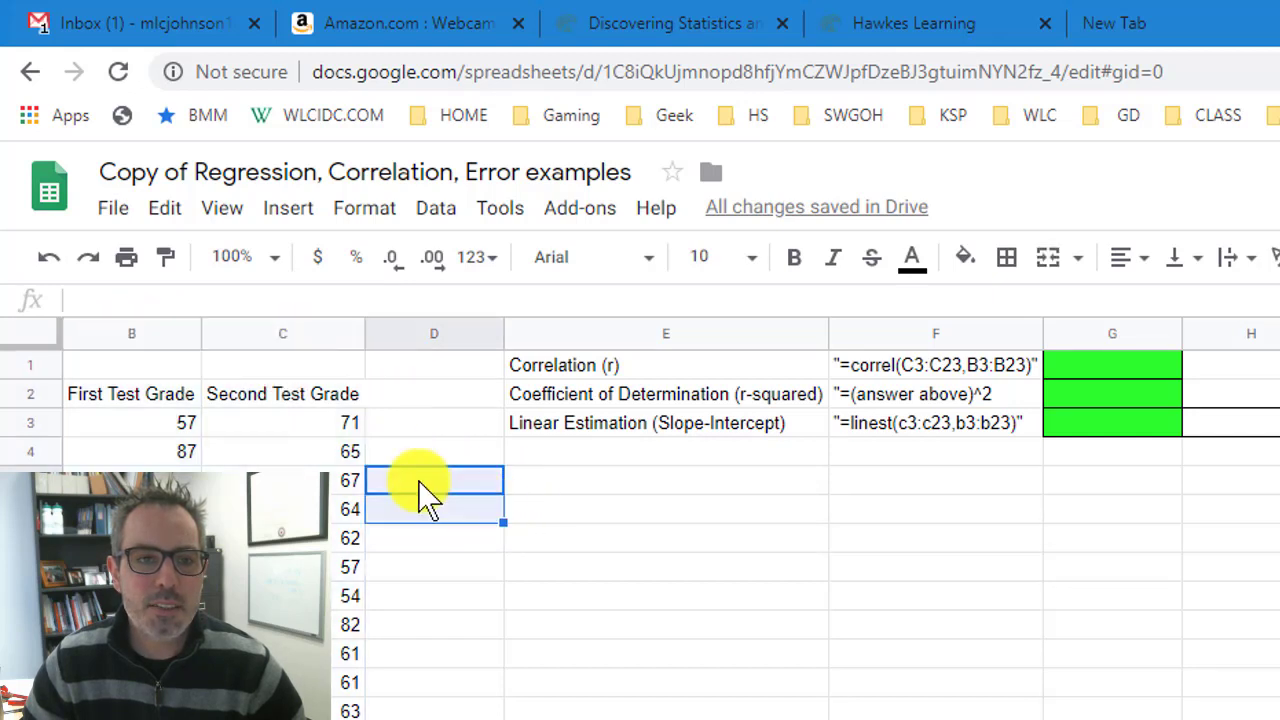
{"action": "left_click", "coordinate": [122, 333]}
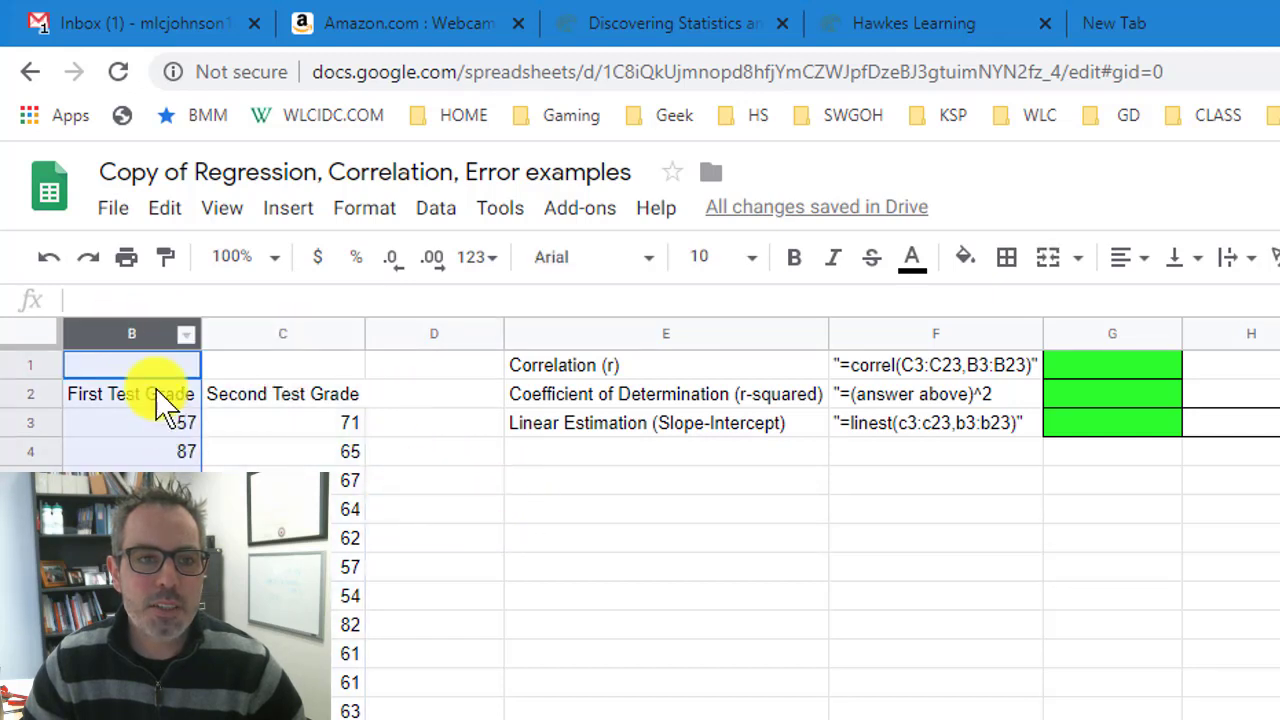
{"action": "left_click_drag", "start_coordinate": [125, 333], "coordinate": [280, 370]}
{"action": "left_click", "coordinate": [470, 482]}
{"action": "left_click", "coordinate": [135, 338]}
{"action": "left_click", "coordinate": [565, 596]}
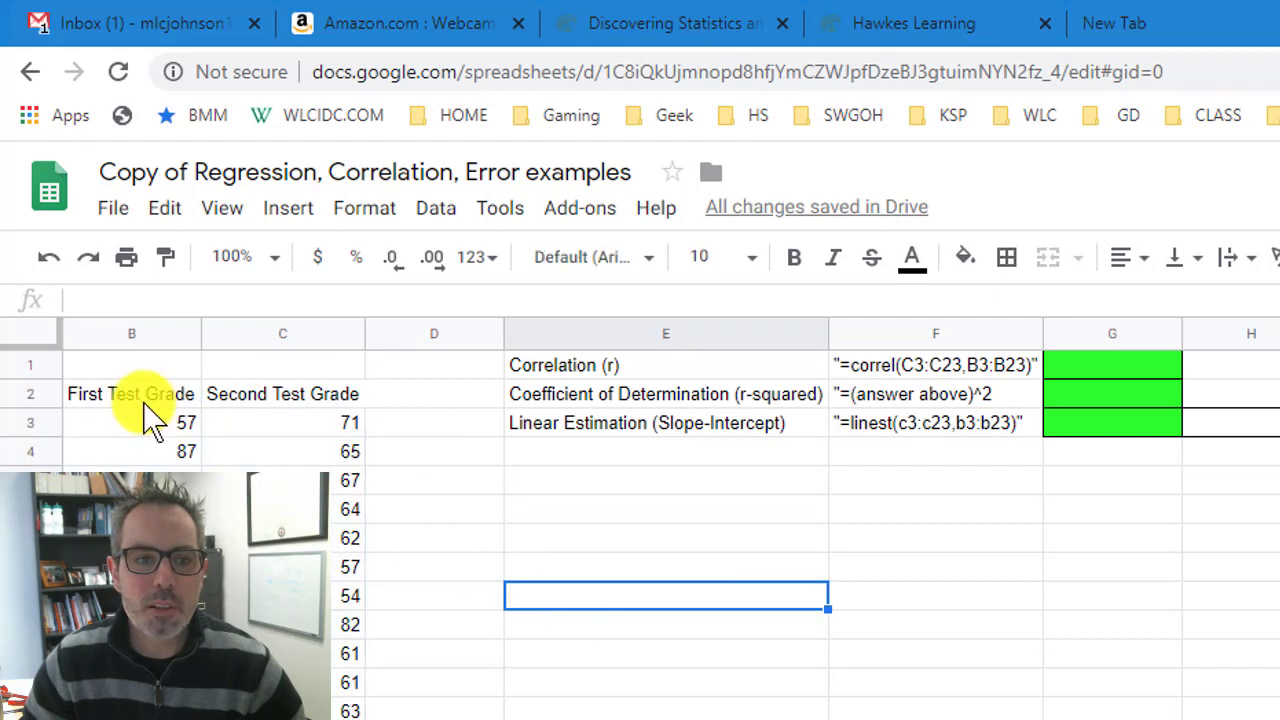
{"action": "left_click_drag", "start_coordinate": [165, 400], "coordinate": [300, 700]}
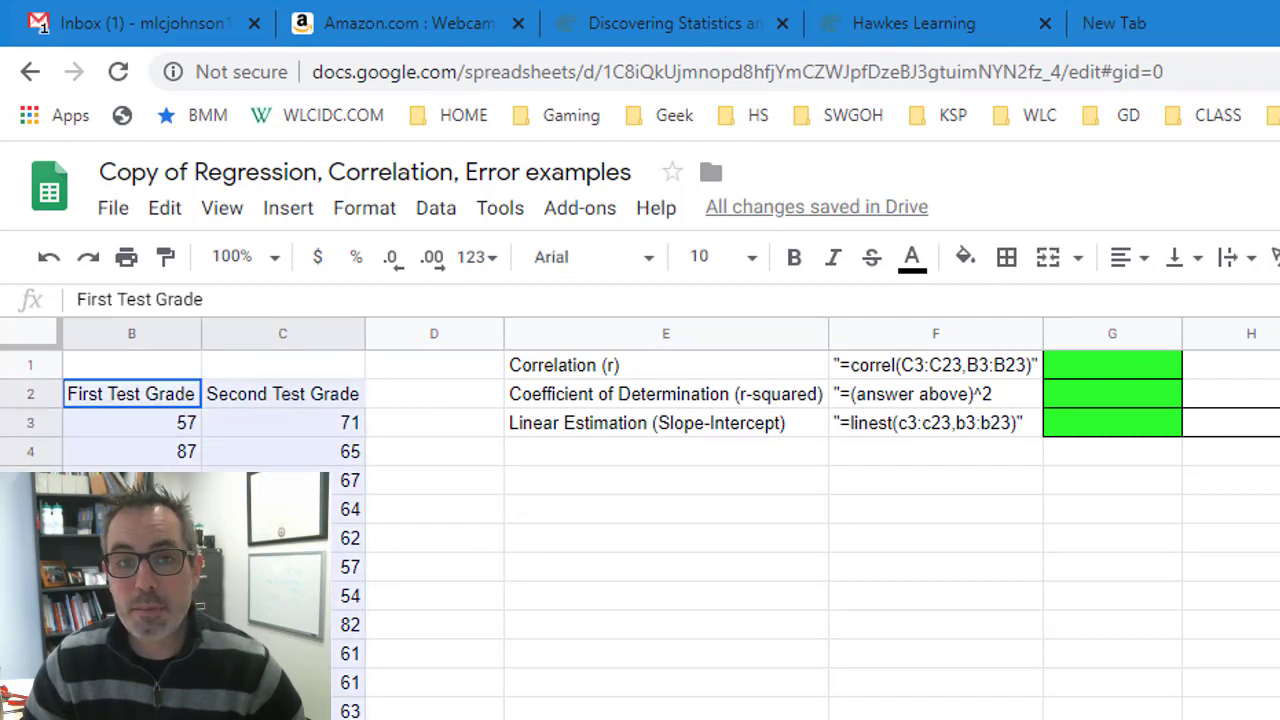
{"action": "left_click_drag", "start_coordinate": [121, 333], "coordinate": [306, 323]}
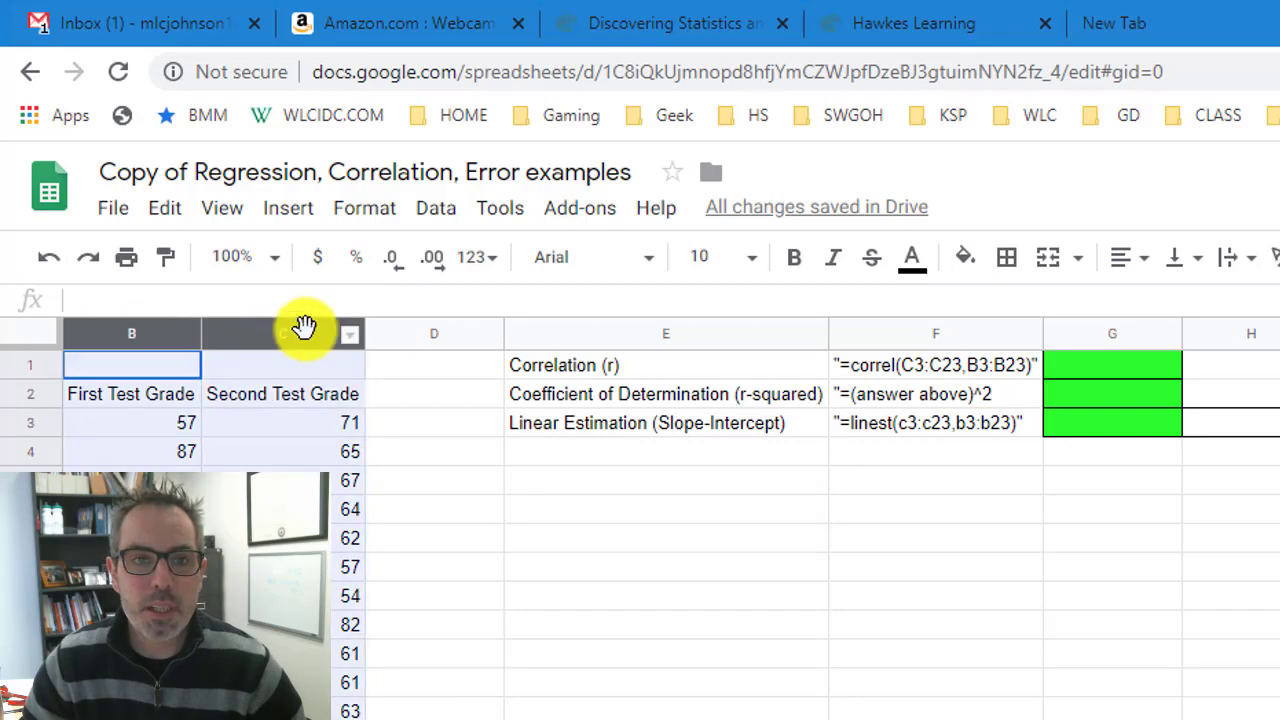
- Move the scatter chart up near row 2, try a Line chart, then revert to Scatter
{"action": "left_click", "coordinate": [292, 212]}
{"action": "key", "text": "Escape"}
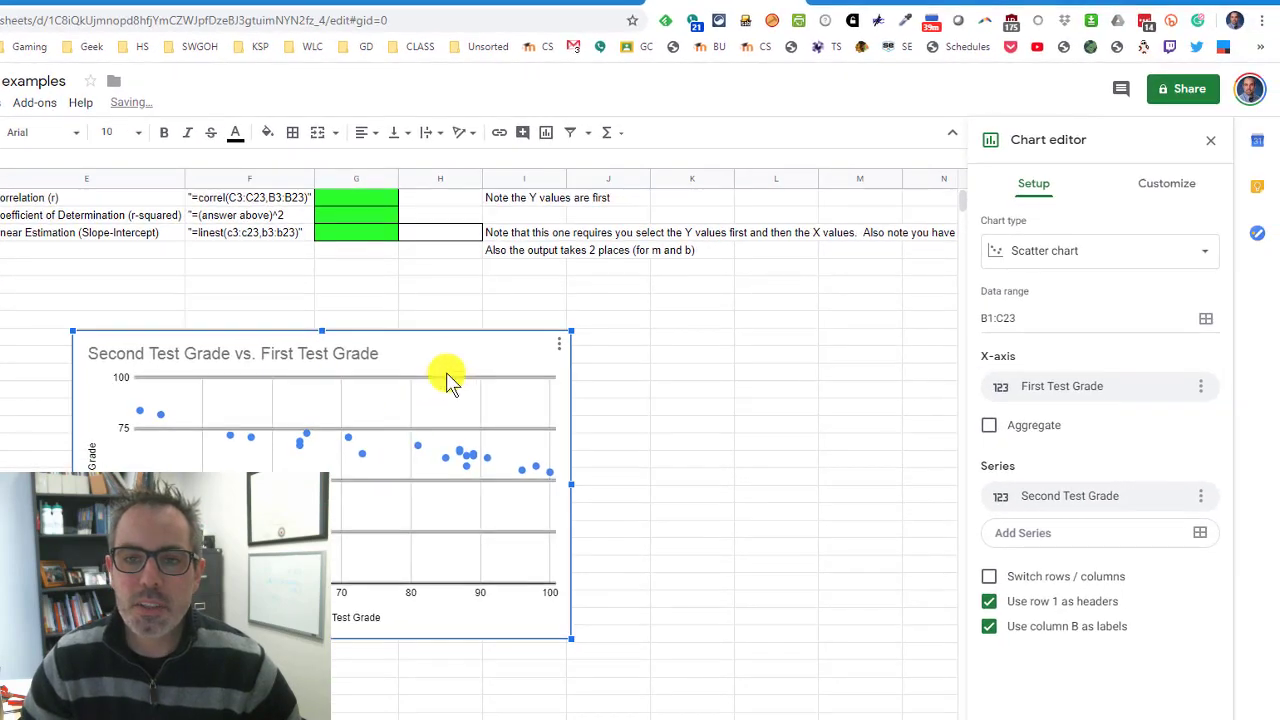
{"action": "left_click_drag", "start_coordinate": [463, 363], "coordinate": [440, 240]}
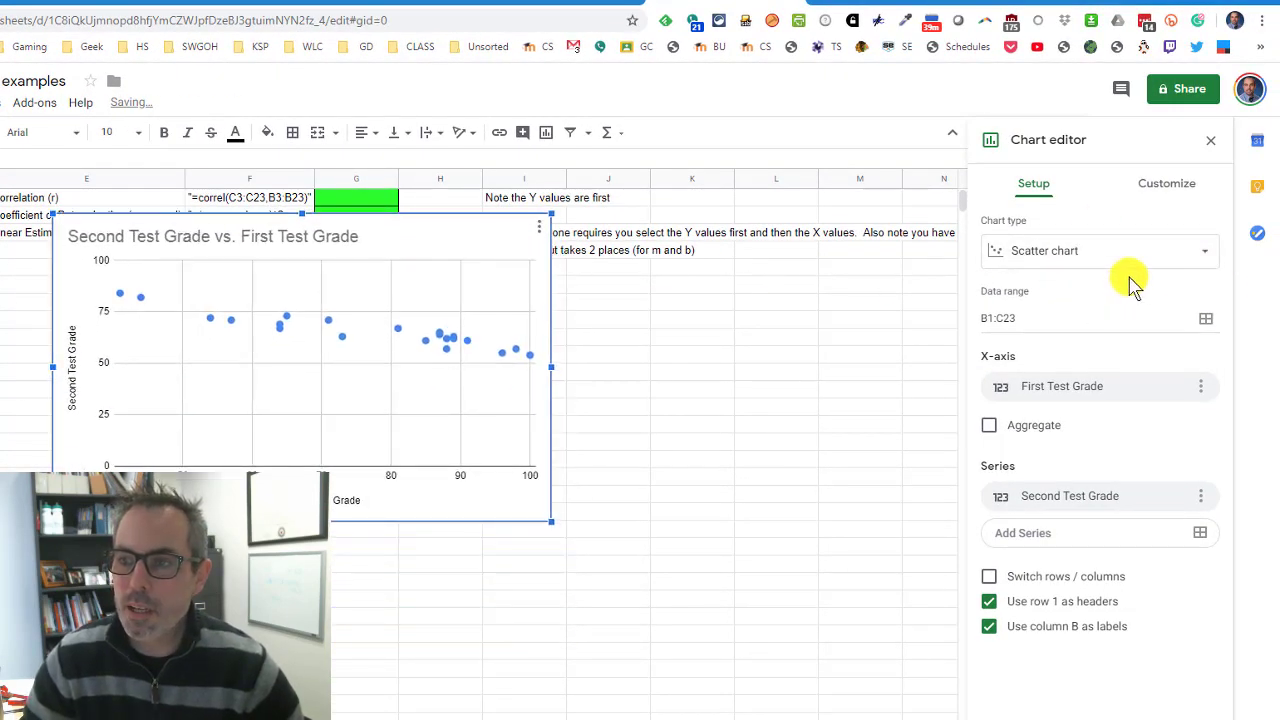
{"action": "left_click", "coordinate": [1146, 251]}
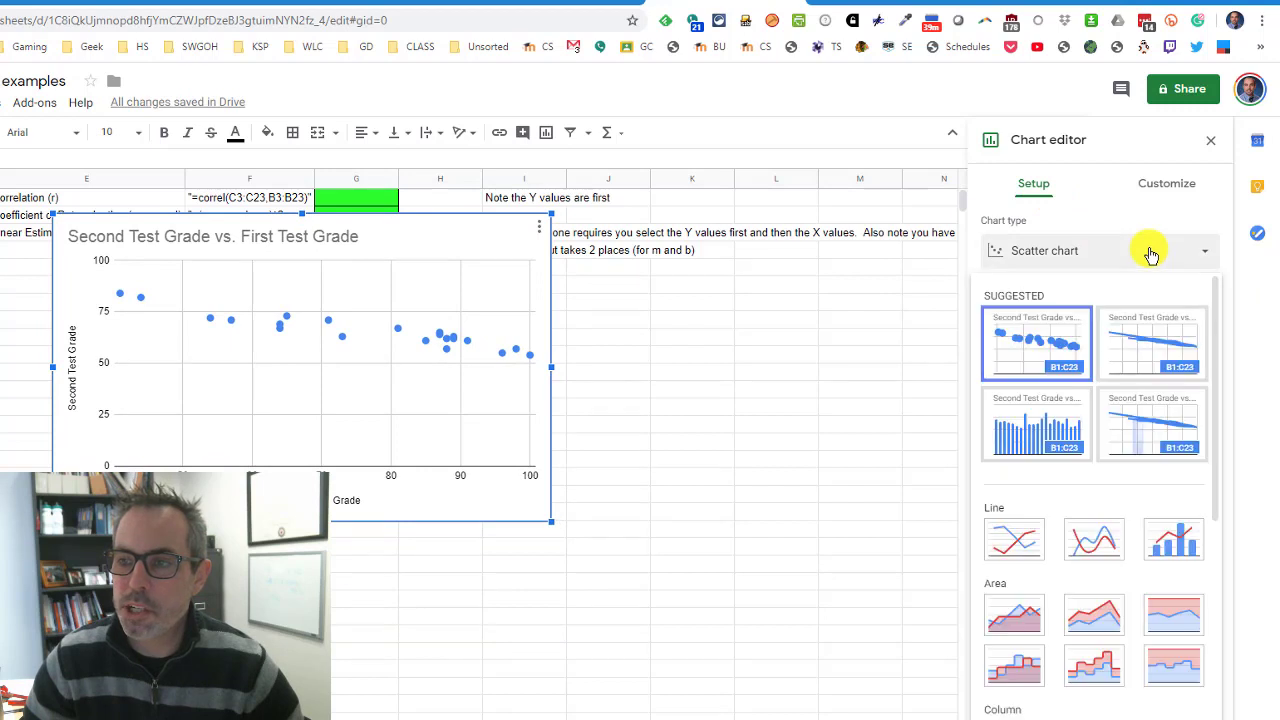
{"action": "left_click", "coordinate": [1028, 542]}
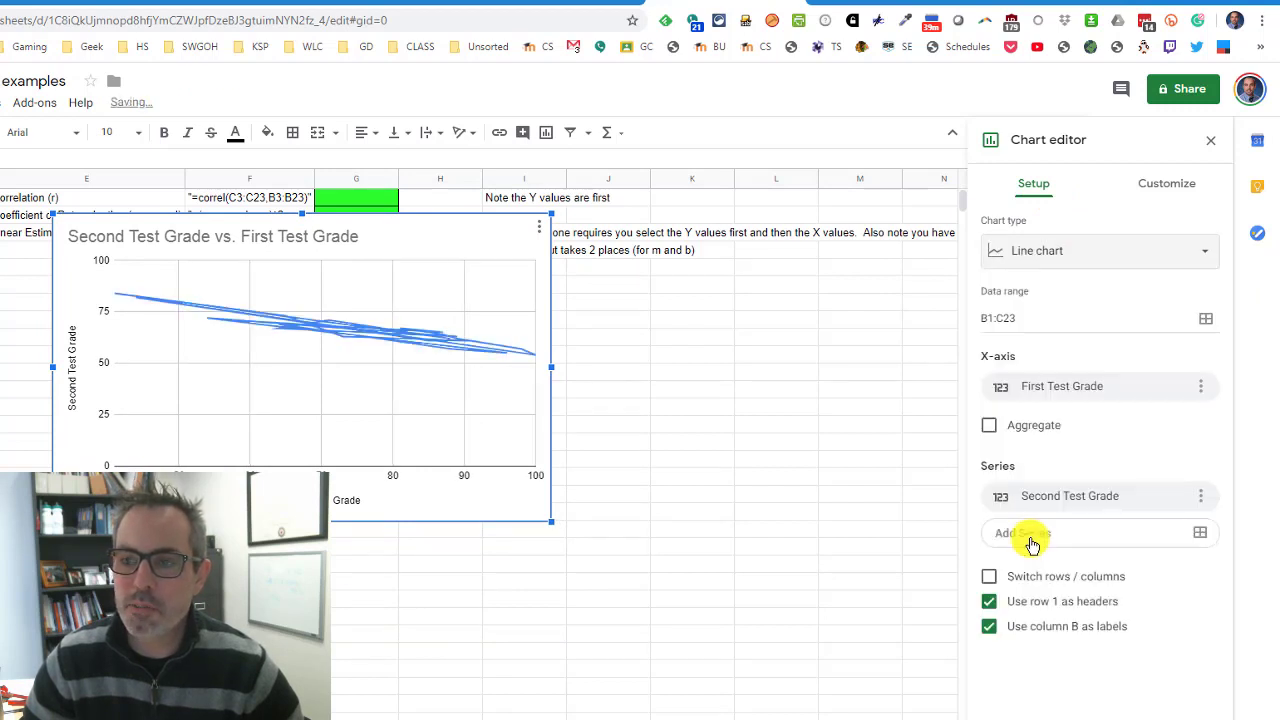
{"action": "left_click", "coordinate": [1137, 260]}
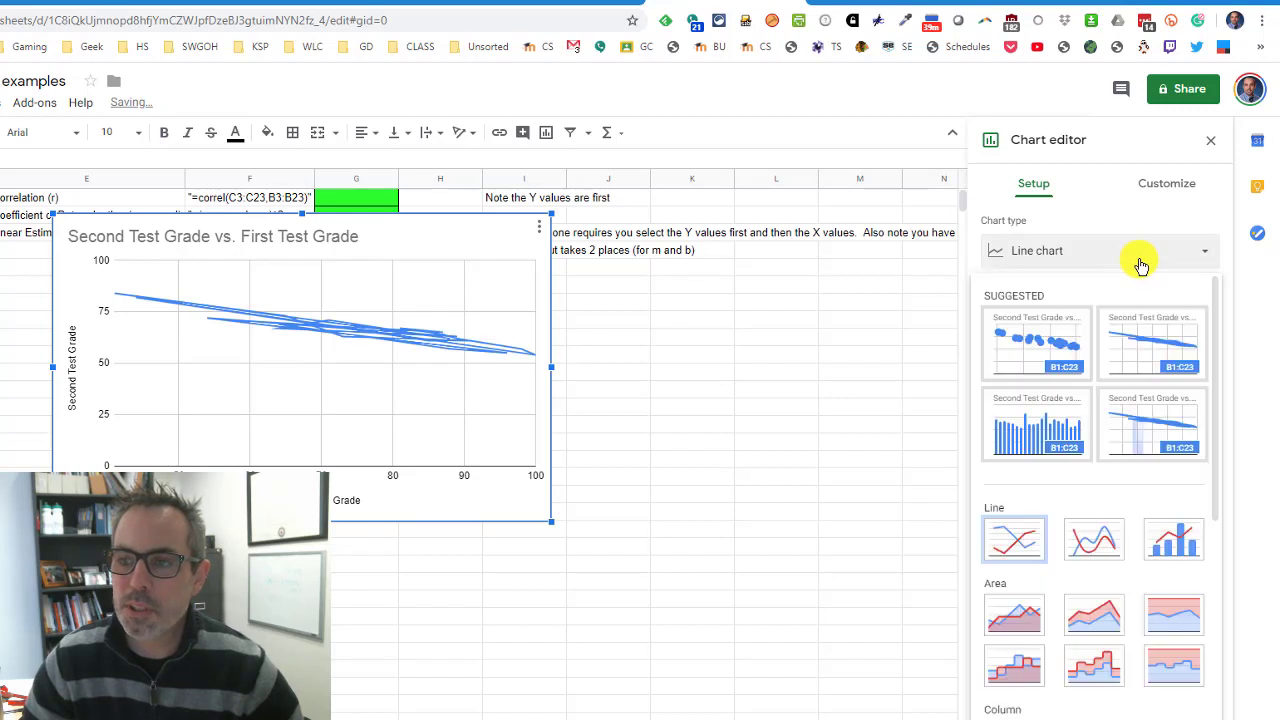
{"action": "left_click", "coordinate": [1038, 335]}
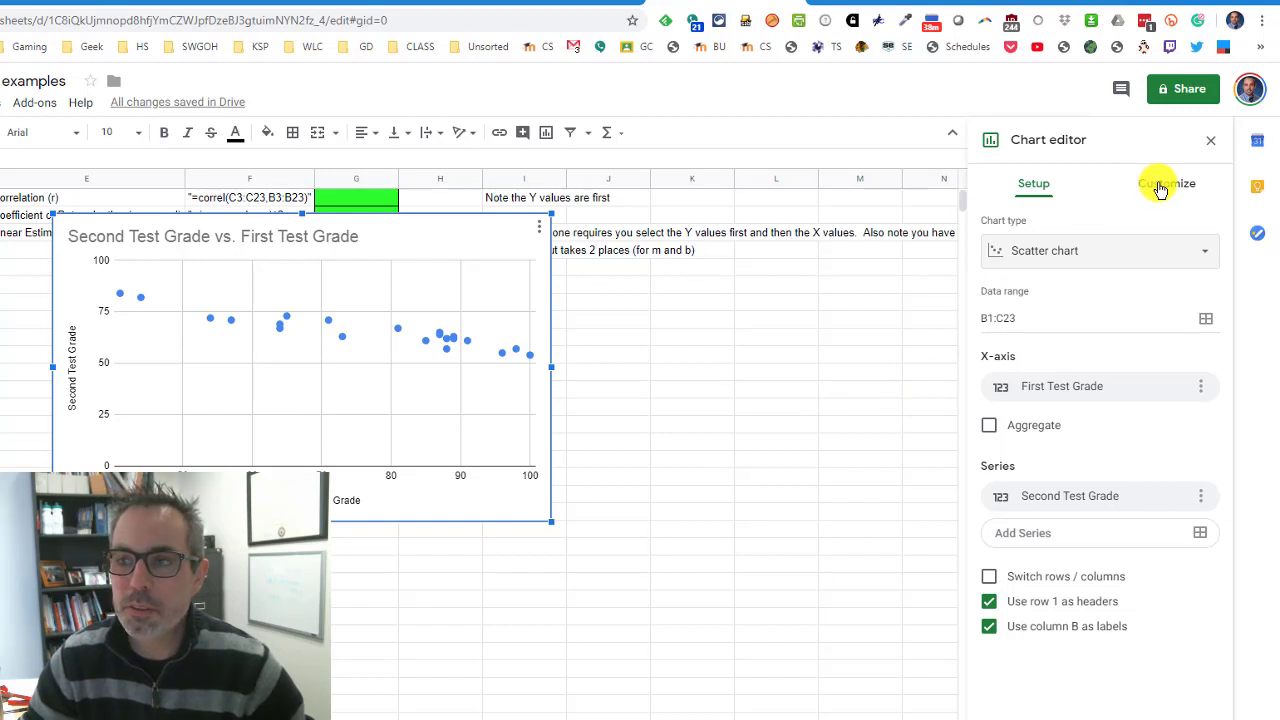
- Add a Linear trendline to the chart's series, labelled with its equation
{"action": "left_click", "coordinate": [1160, 188]}
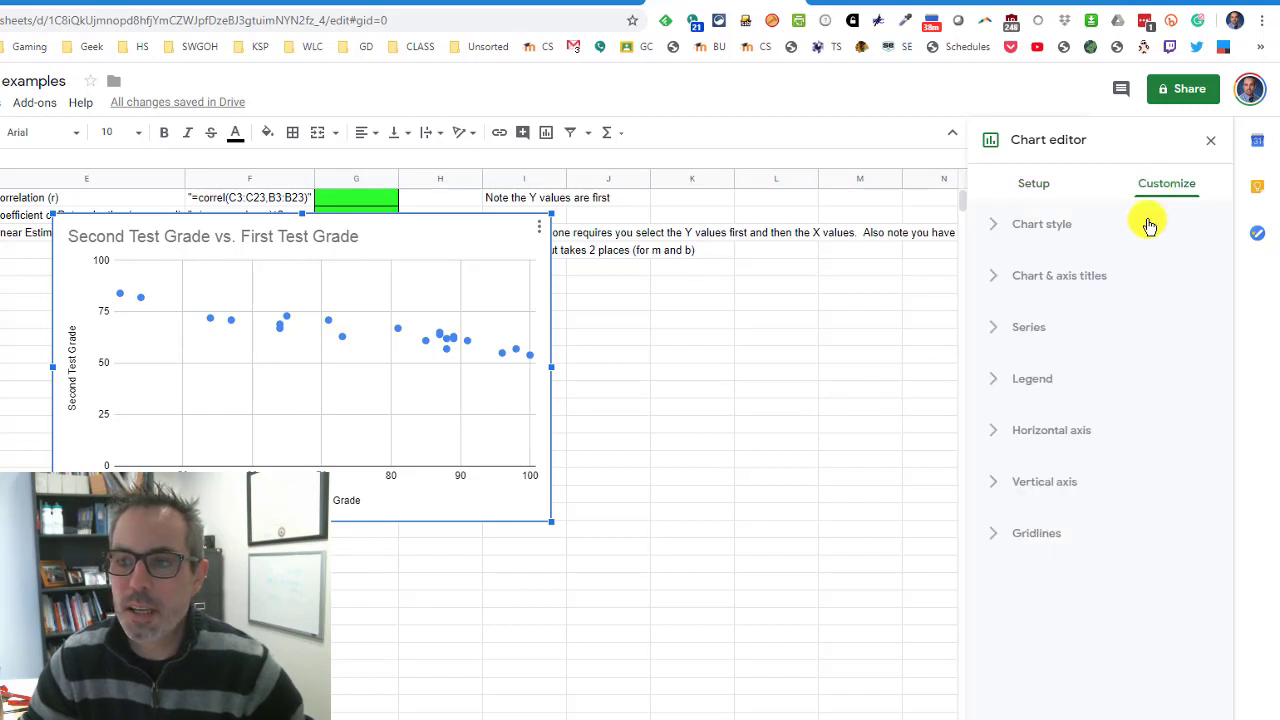
{"action": "left_click", "coordinate": [1030, 328]}
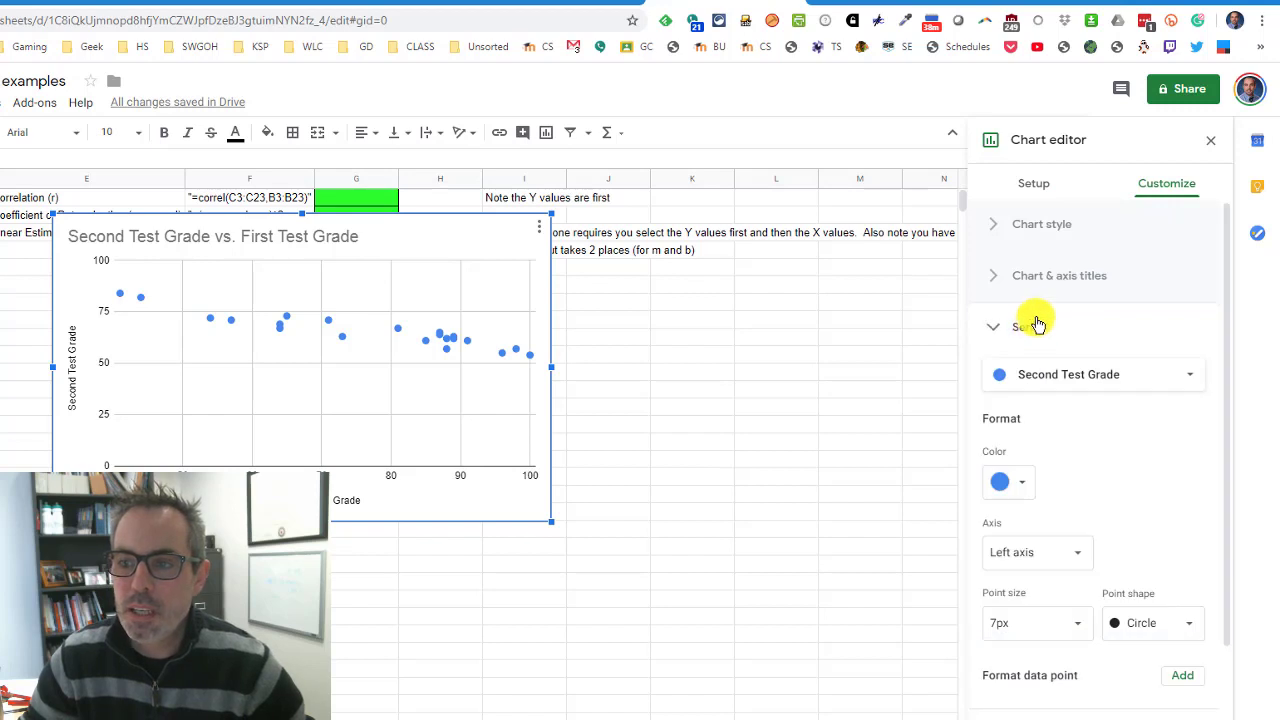
{"action": "scroll", "coordinate": [1035, 322], "scroll_direction": "down", "scroll_amount": 2}
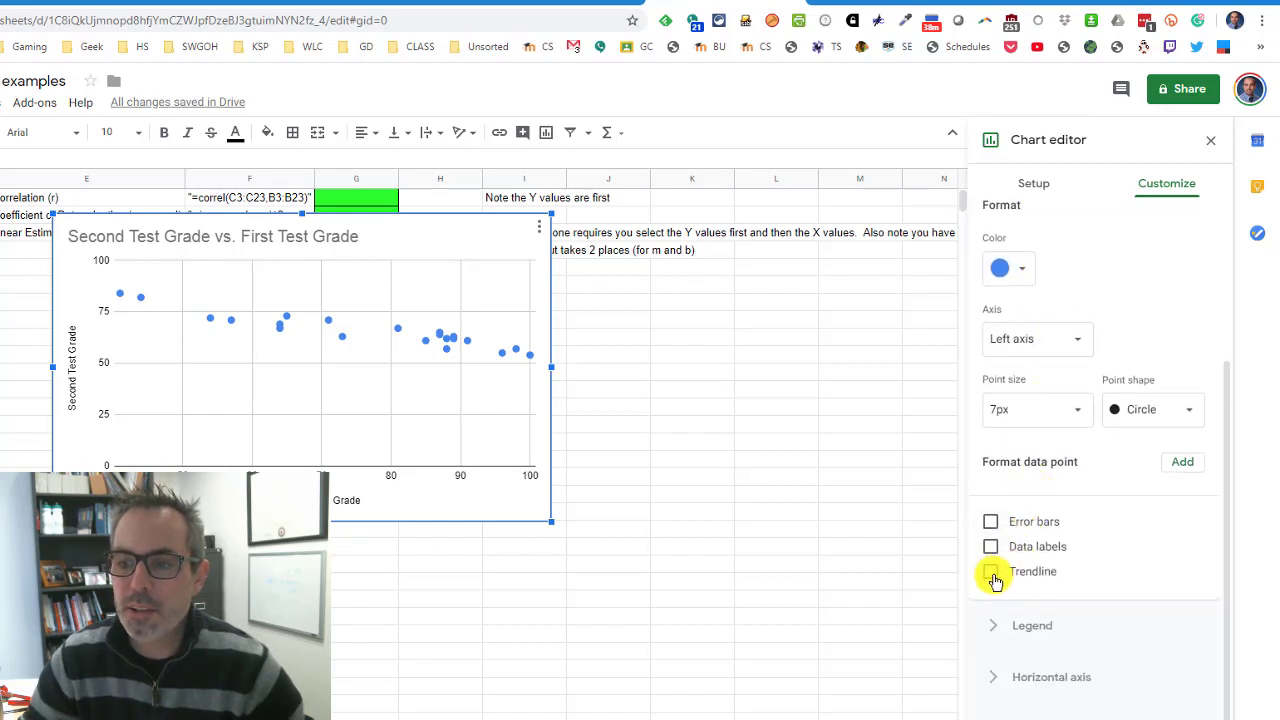
{"action": "left_click", "coordinate": [992, 578]}
{"action": "scroll", "coordinate": [1070, 520], "scroll_direction": "down", "scroll_amount": 2}
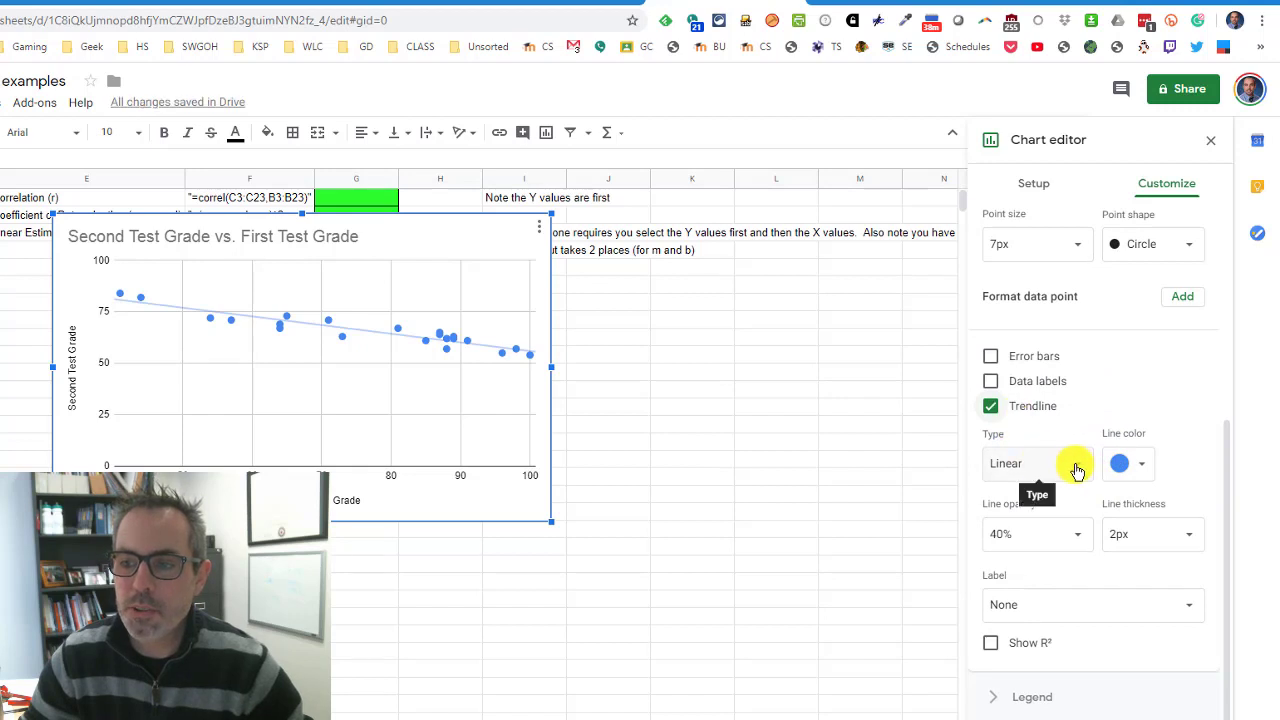
{"action": "left_click", "coordinate": [1076, 465]}
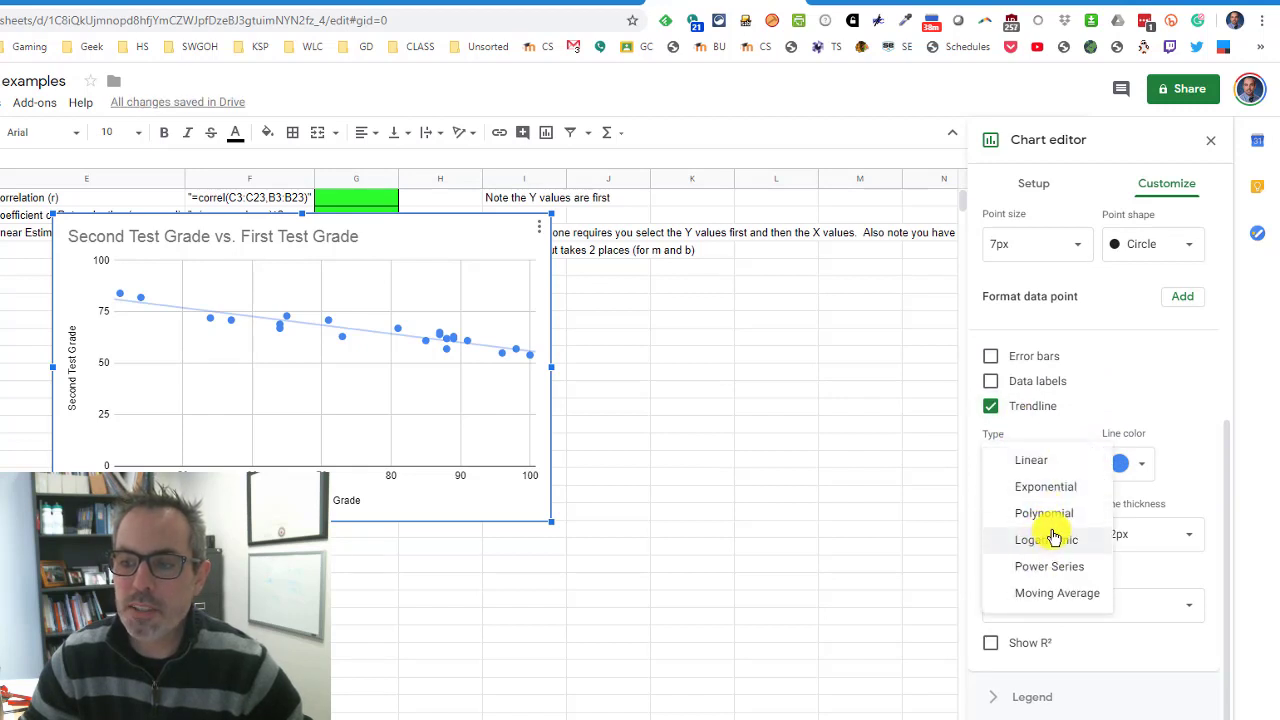
{"action": "left_click", "coordinate": [1058, 466]}
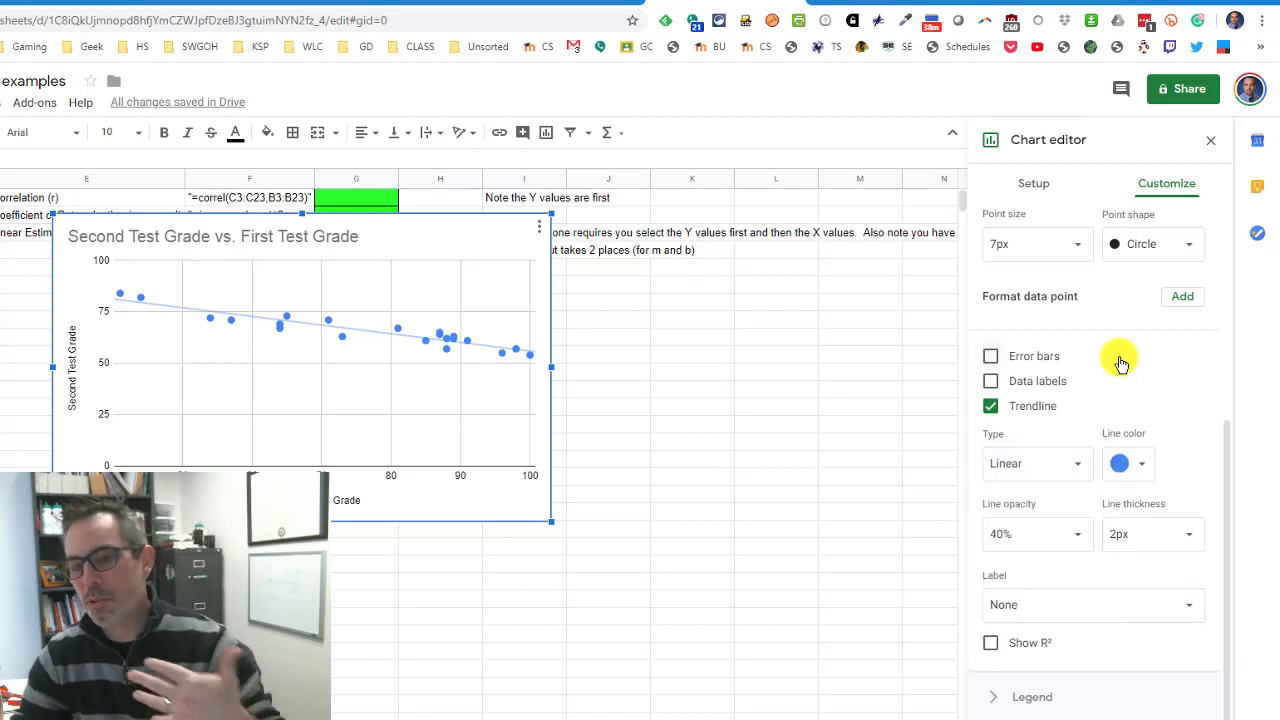
{"action": "scroll", "coordinate": [1030, 420], "scroll_direction": "down", "scroll_amount": 2}
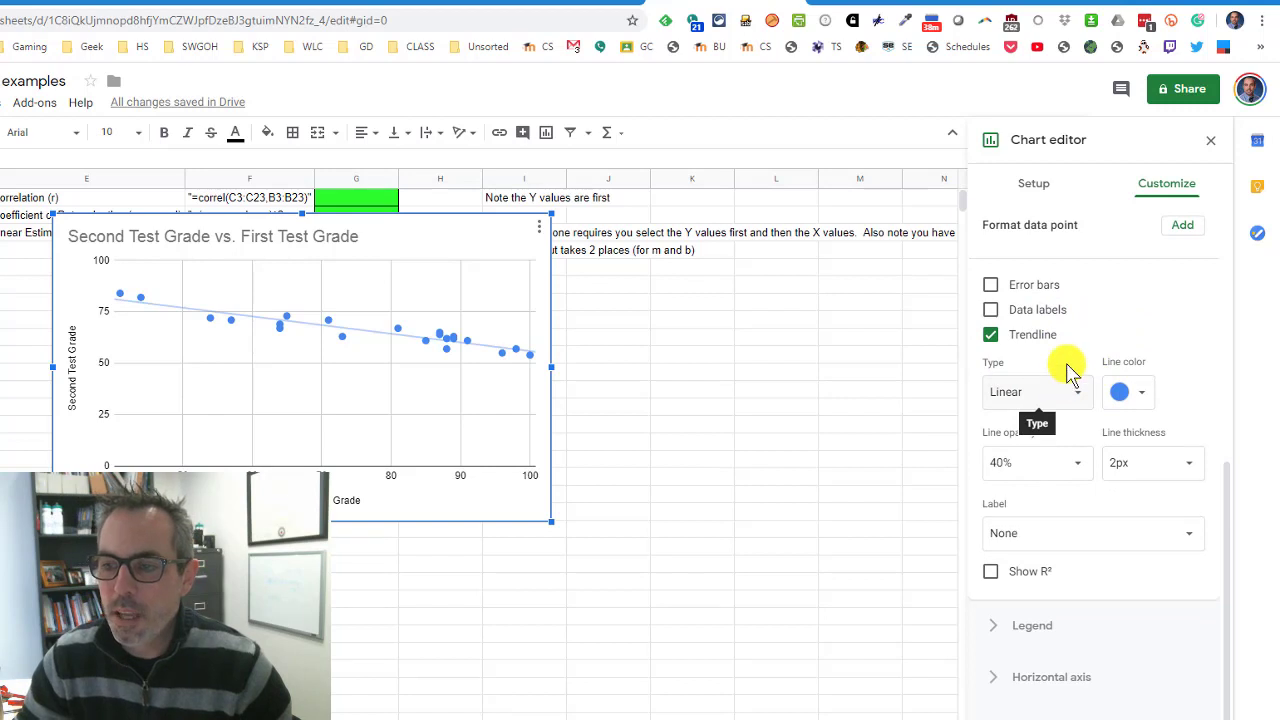
{"action": "left_click", "coordinate": [1138, 535]}
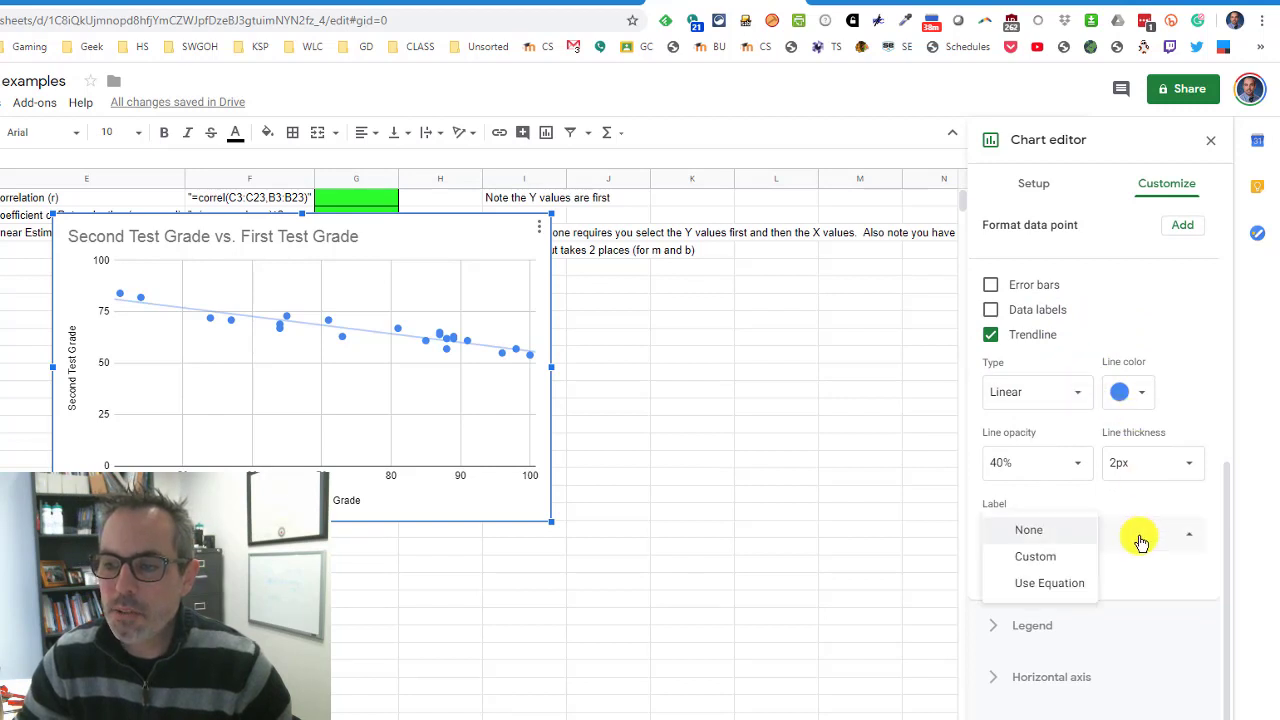
{"action": "left_click", "coordinate": [1065, 590]}
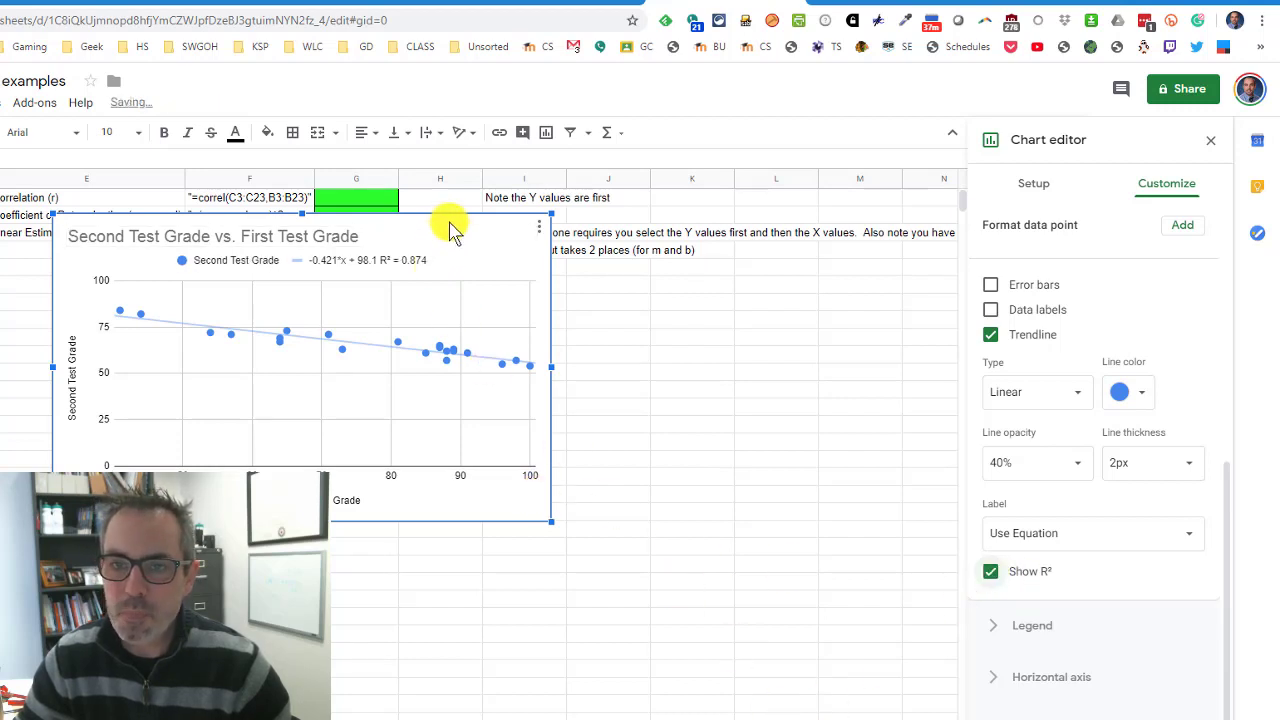
- Nudge the chart slightly down and right, then return to the cells
{"action": "left_click_drag", "start_coordinate": [457, 223], "coordinate": [826, 437]}
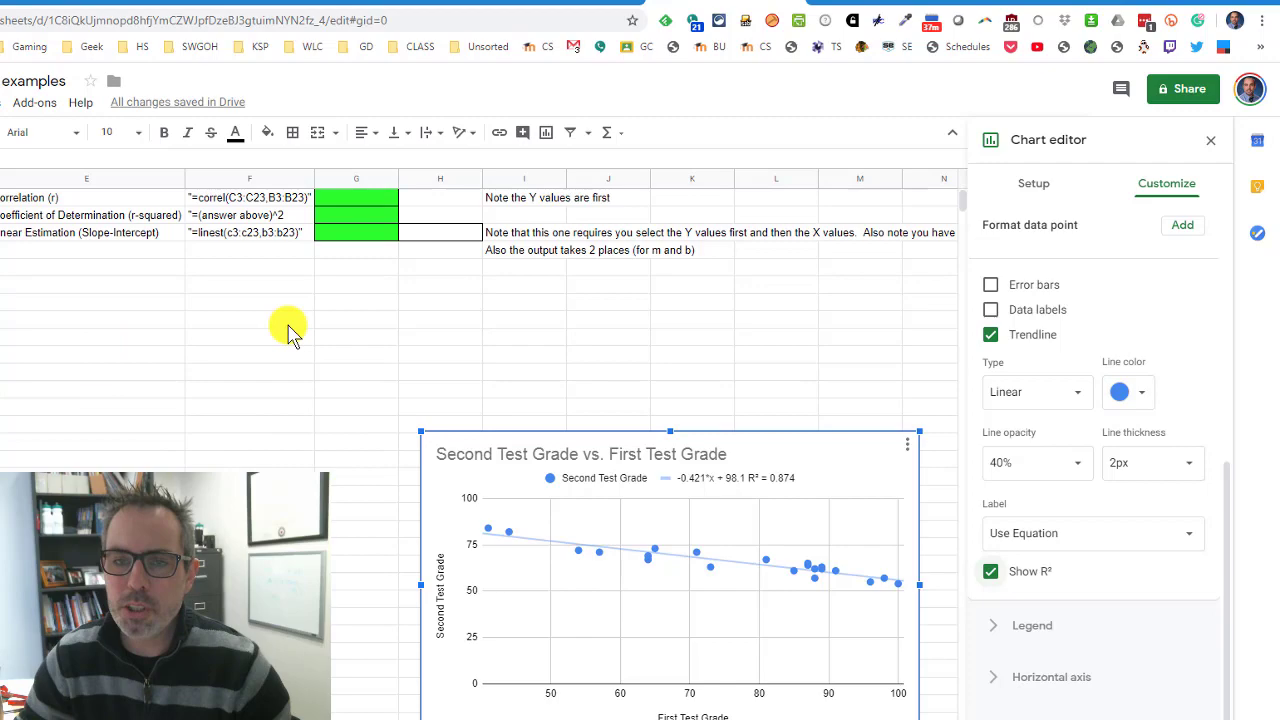
{"action": "left_click", "coordinate": [288, 322]}
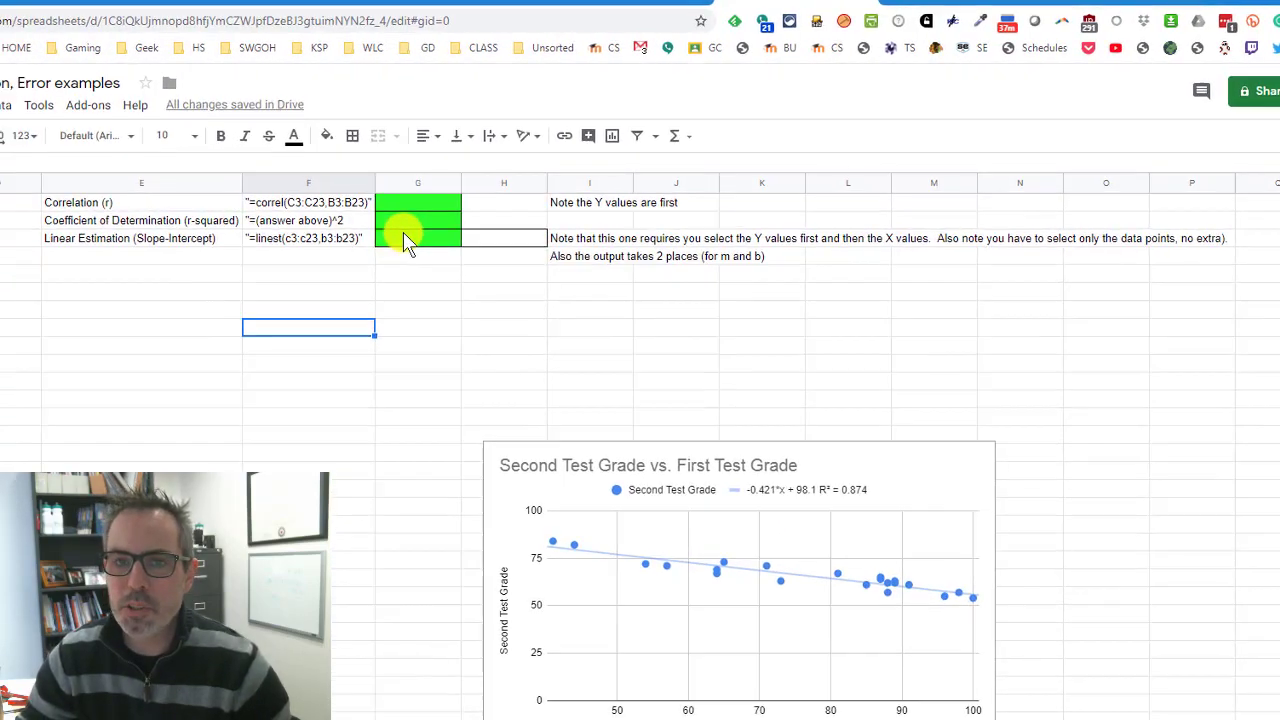
{"action": "left_click", "coordinate": [325, 197]}
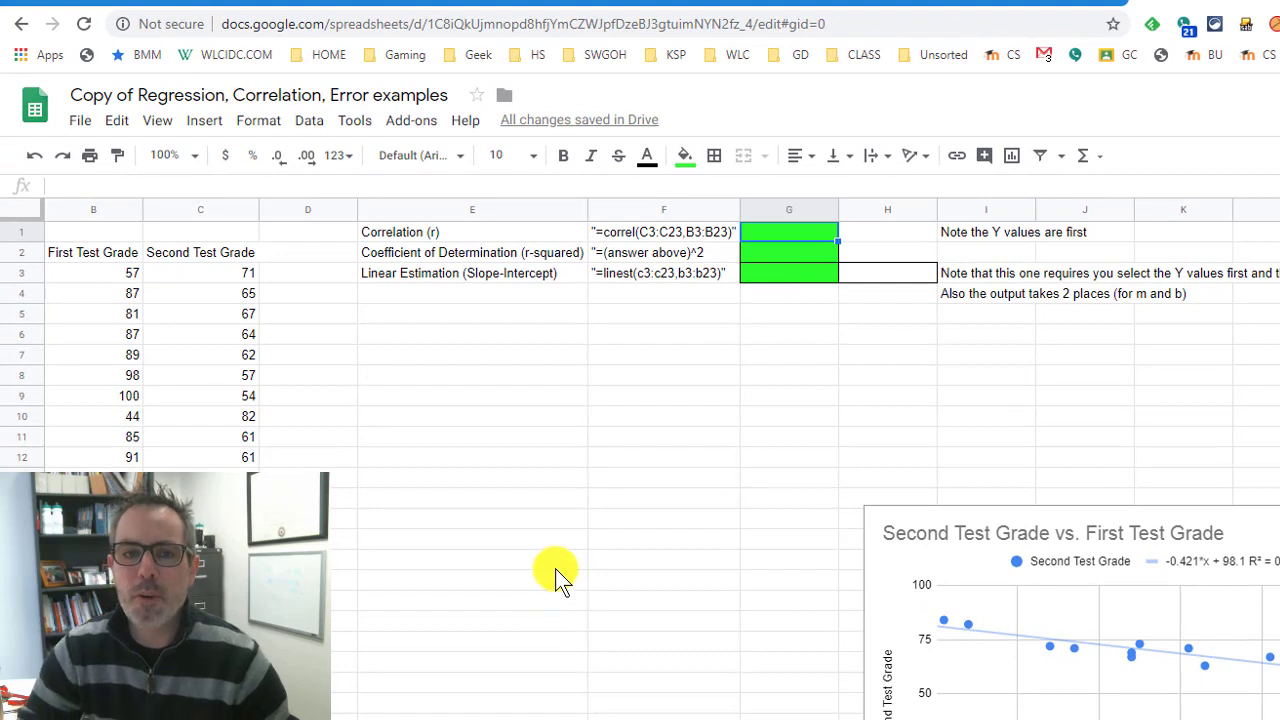
- Enter =linest(C3:C23,B3:B23) in G3, giving slope -0.4214923764 and intercept 98.06884337
{"action": "left_click", "coordinate": [773, 275]}
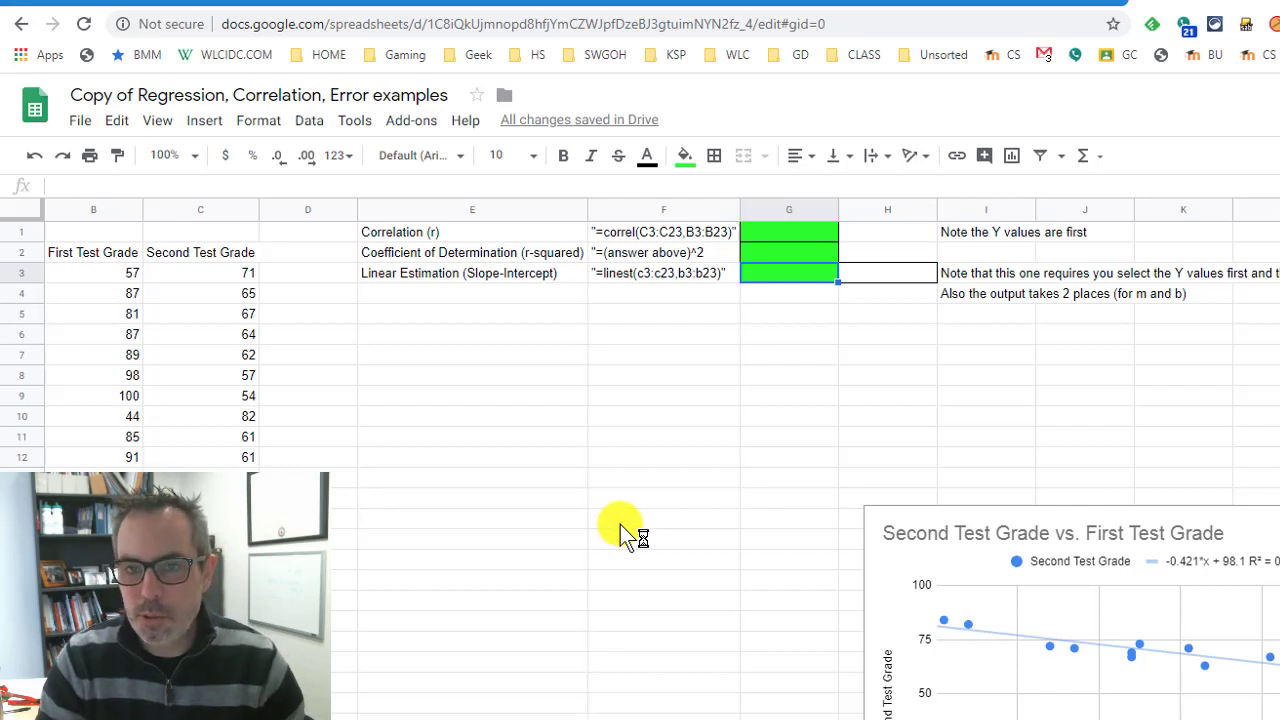
{"action": "type", "text": "=linest"}
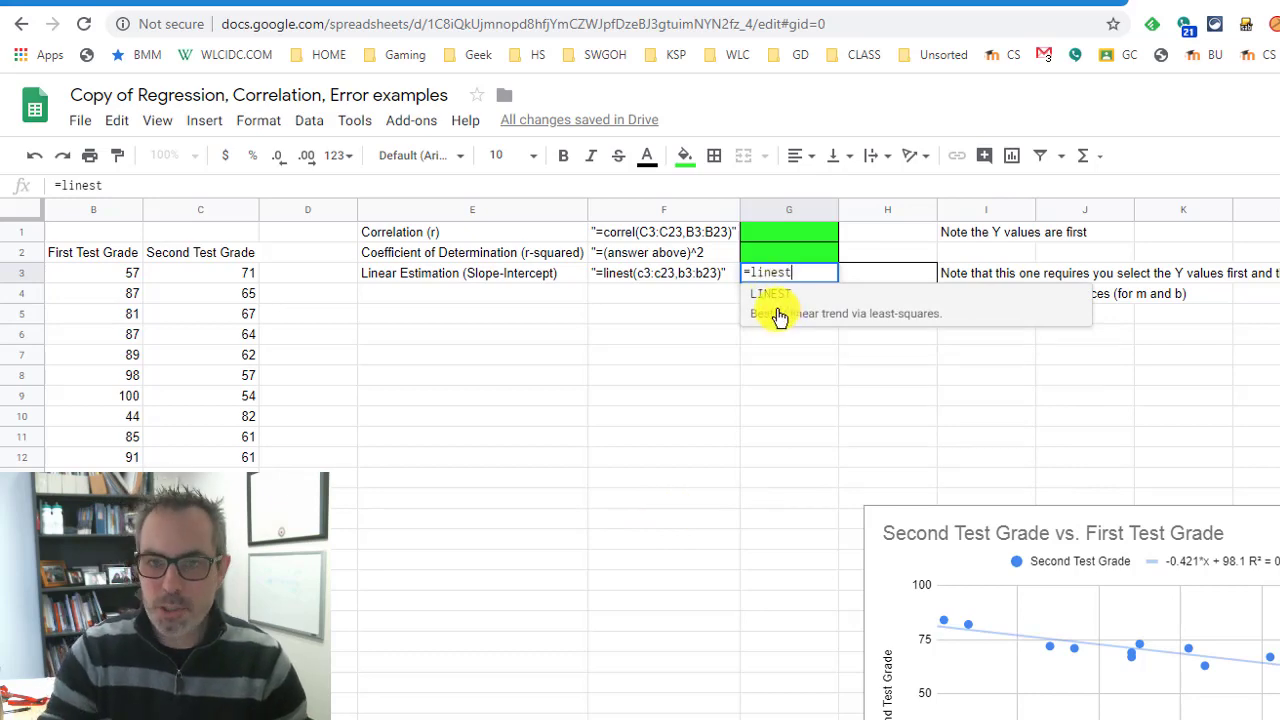
{"action": "type", "text": "("}
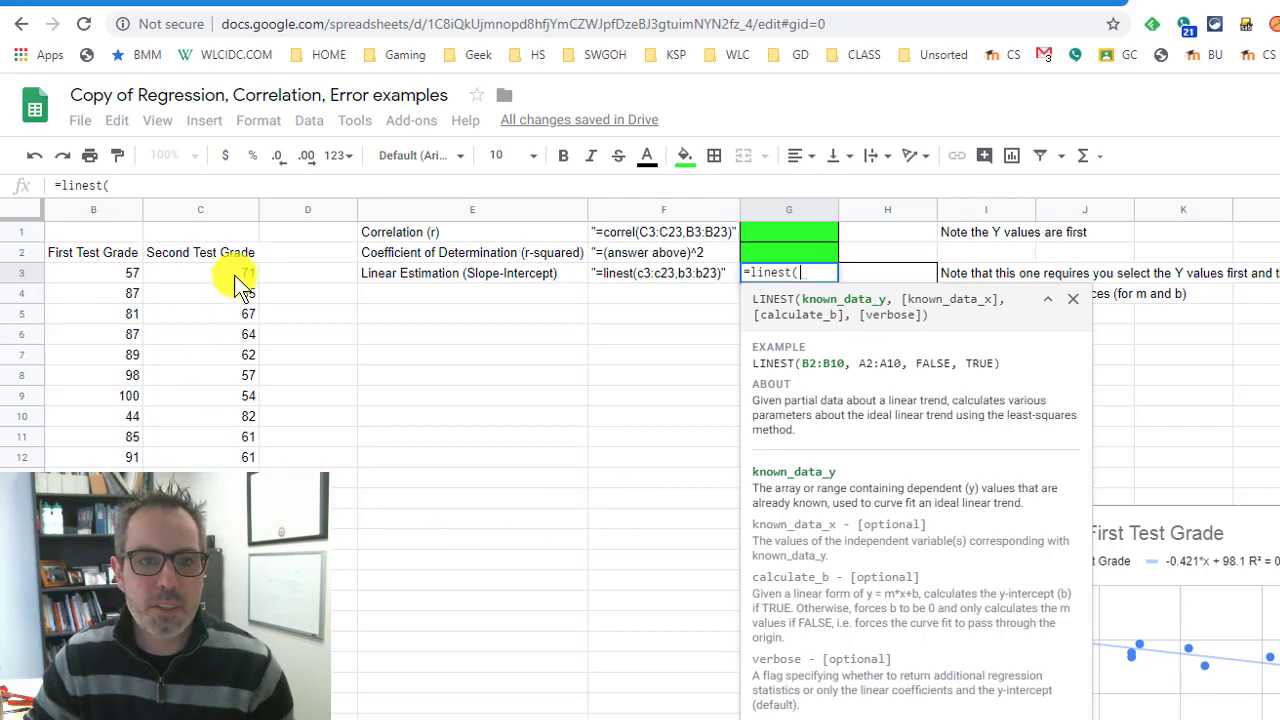
{"action": "left_click_drag", "start_coordinate": [238, 279], "coordinate": [240, 621]}
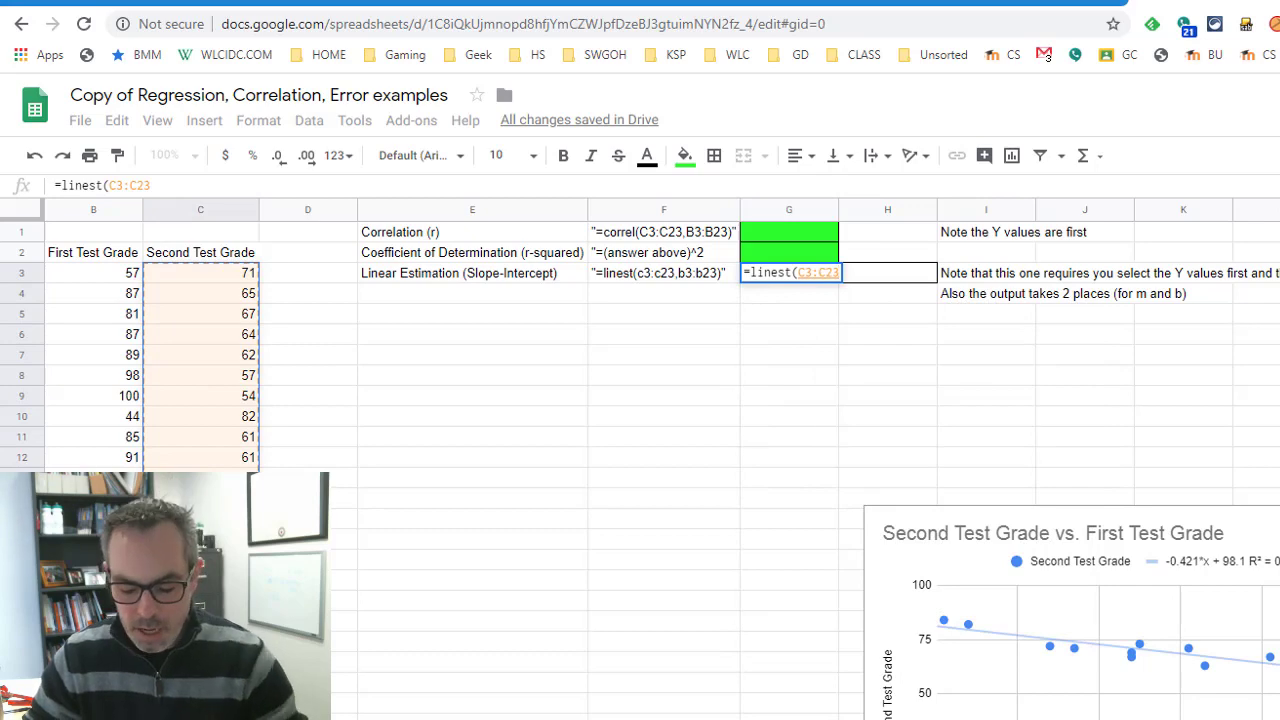
{"action": "type", "text": ","}
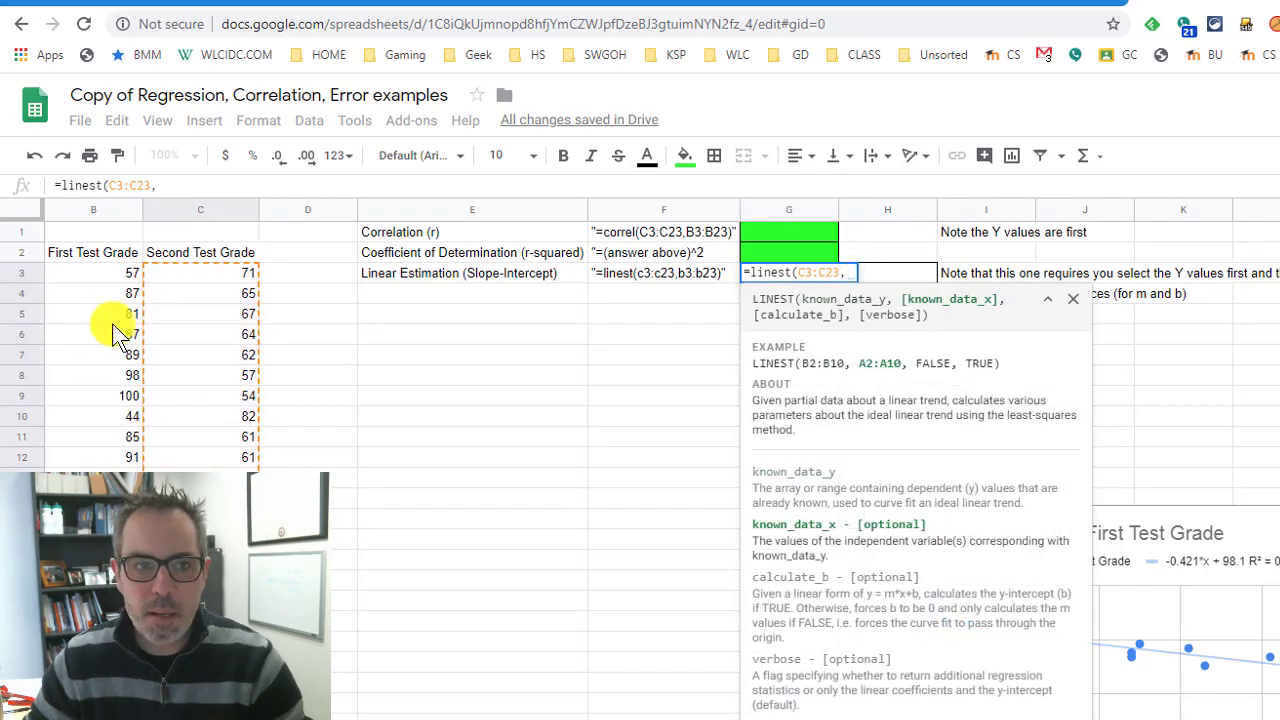
{"action": "left_click_drag", "start_coordinate": [120, 277], "coordinate": [105, 712]}
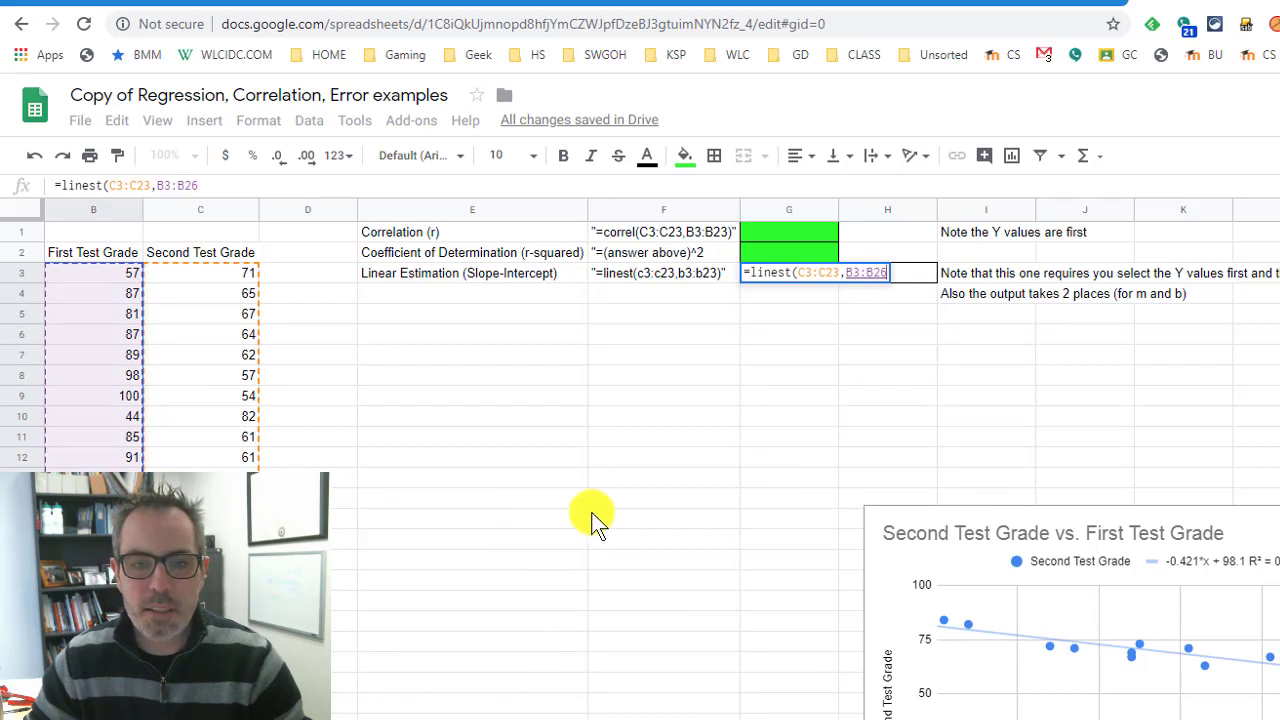
{"action": "left_click_drag", "start_coordinate": [586, 517], "coordinate": [728, 491]}
{"action": "left_click_drag", "start_coordinate": [370, 334], "coordinate": [930, 352]}
{"action": "left_click_drag", "start_coordinate": [512, 480], "coordinate": [629, 700]}
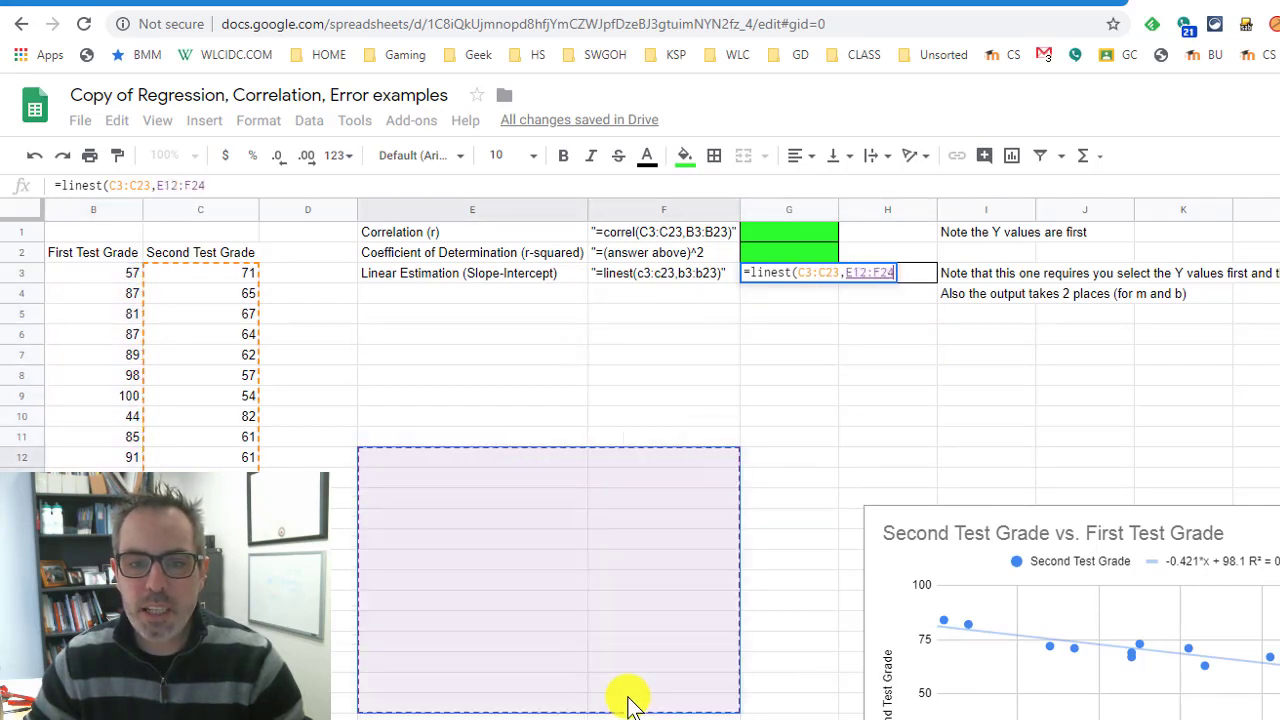
{"action": "left_click_drag", "start_coordinate": [887, 395], "coordinate": [1063, 414]}
{"action": "left_click", "coordinate": [307, 273]}
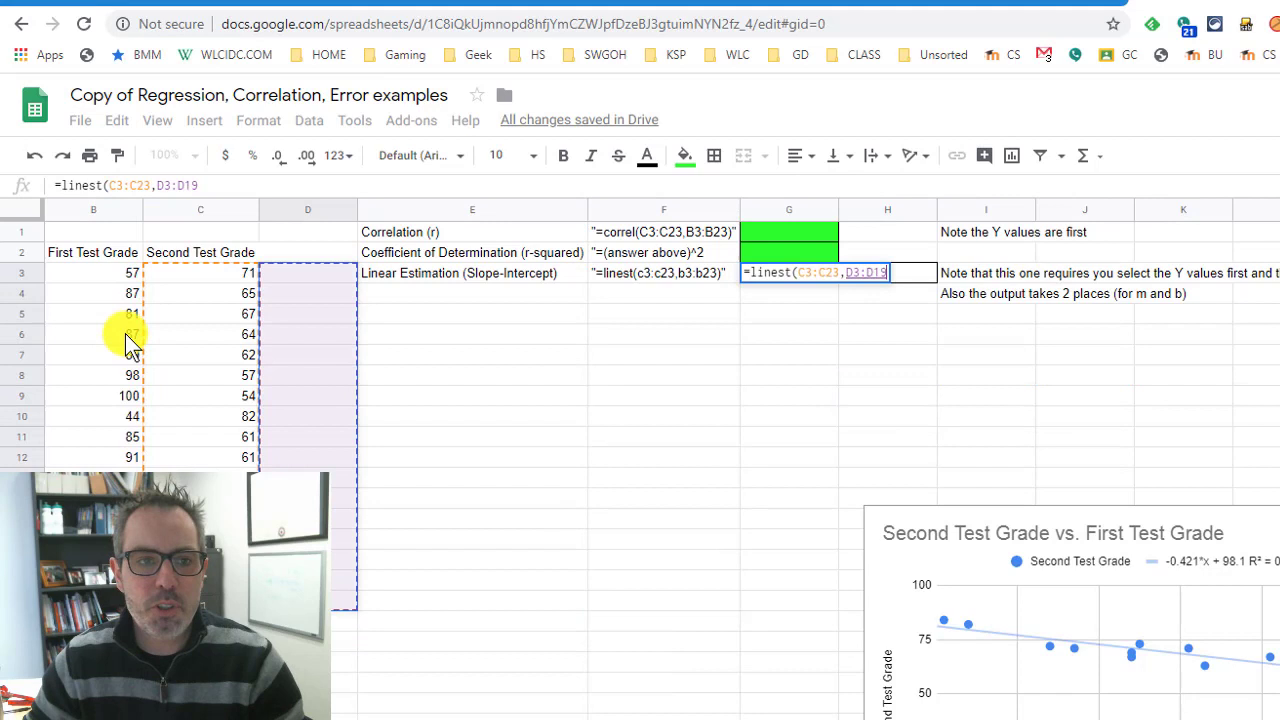
{"action": "left_click_drag", "start_coordinate": [100, 273], "coordinate": [90, 580]}
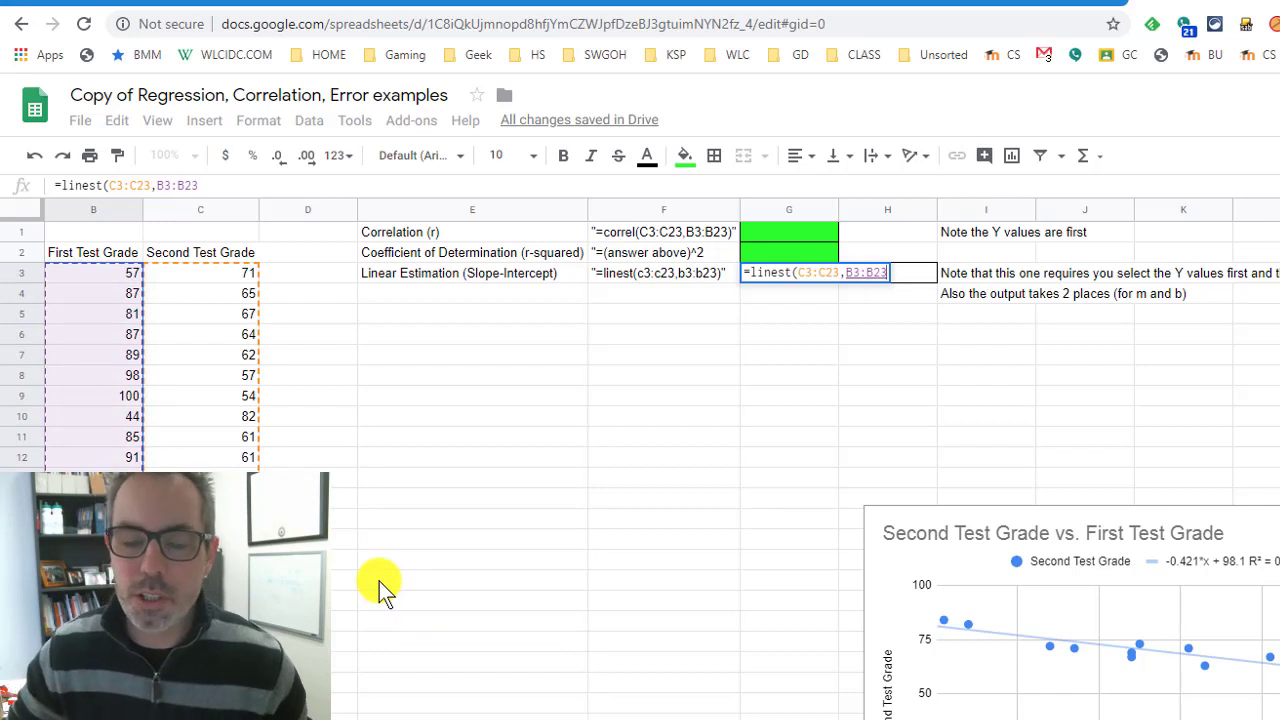
{"action": "type", "text": ")"}
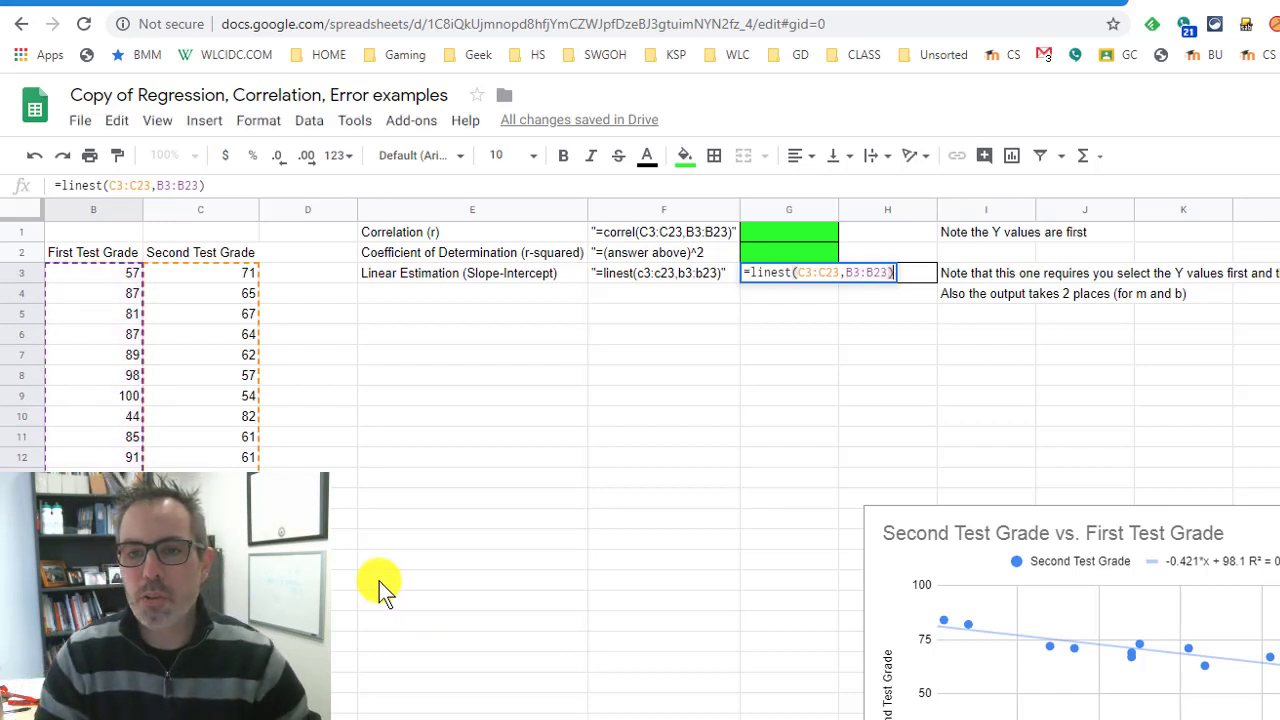
{"action": "key", "text": "Return"}
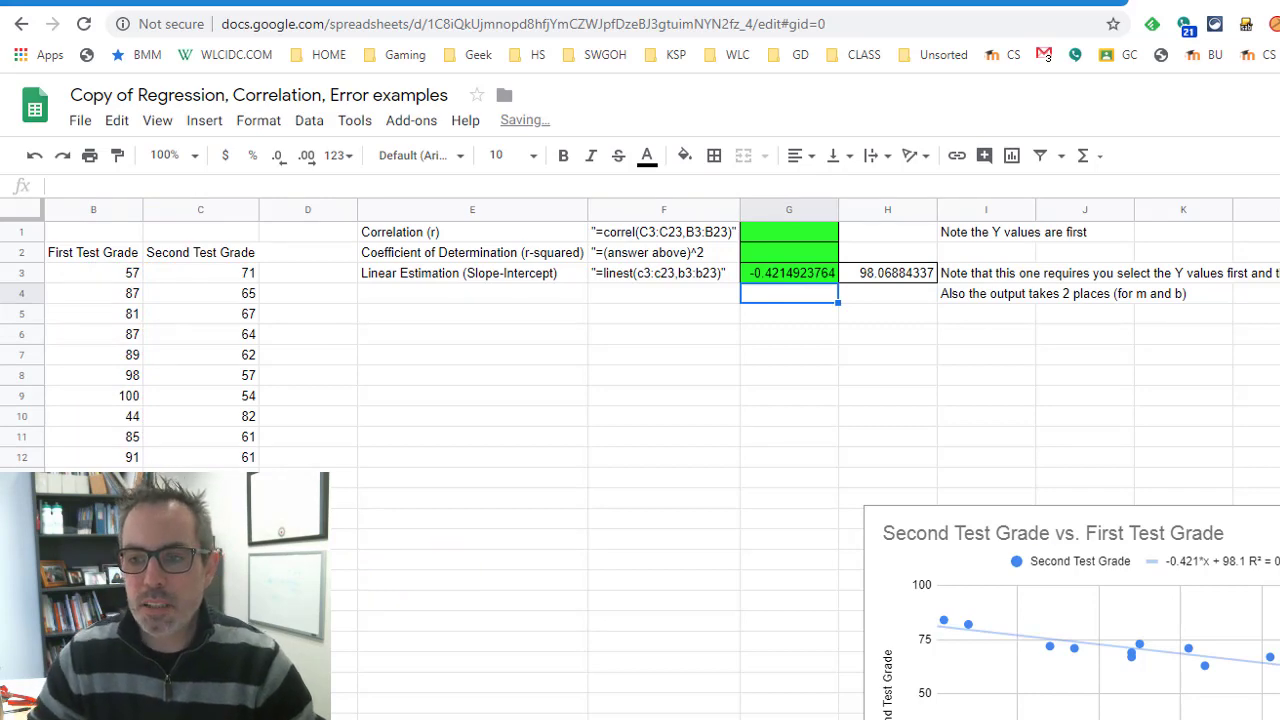
- Reposition the chart and type the equation y= -.4215x + 98.0688 into G7
{"action": "left_click_drag", "start_coordinate": [1185, 520], "coordinate": [795, 297]}
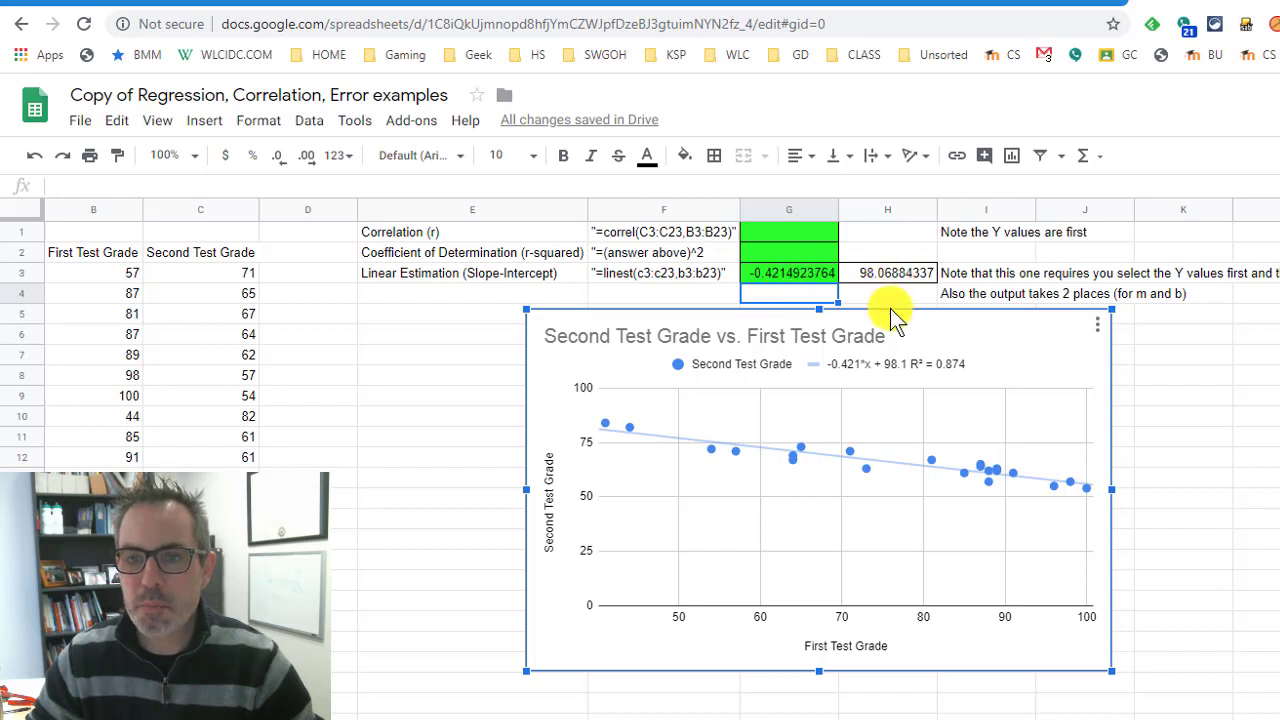
{"action": "left_click_drag", "start_coordinate": [1023, 314], "coordinate": [1172, 400]}
{"action": "left_click", "coordinate": [793, 358]}
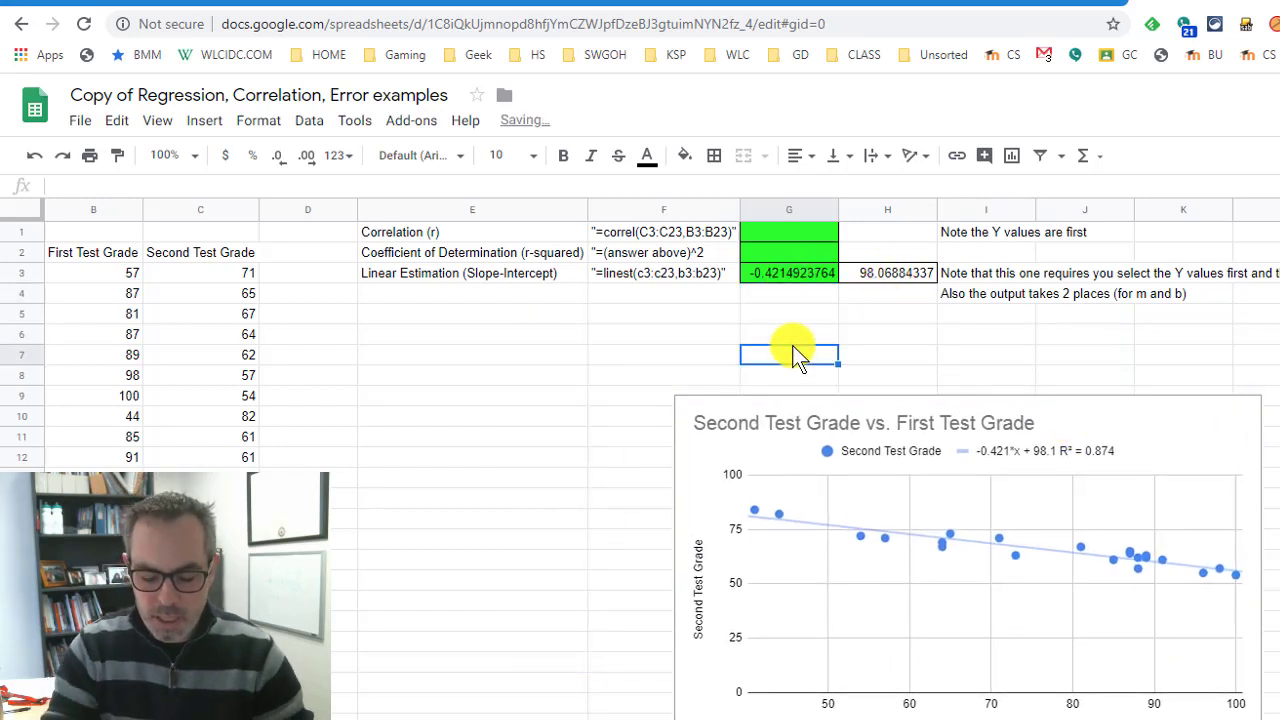
{"action": "type", "text": "y= -.4215x +"}
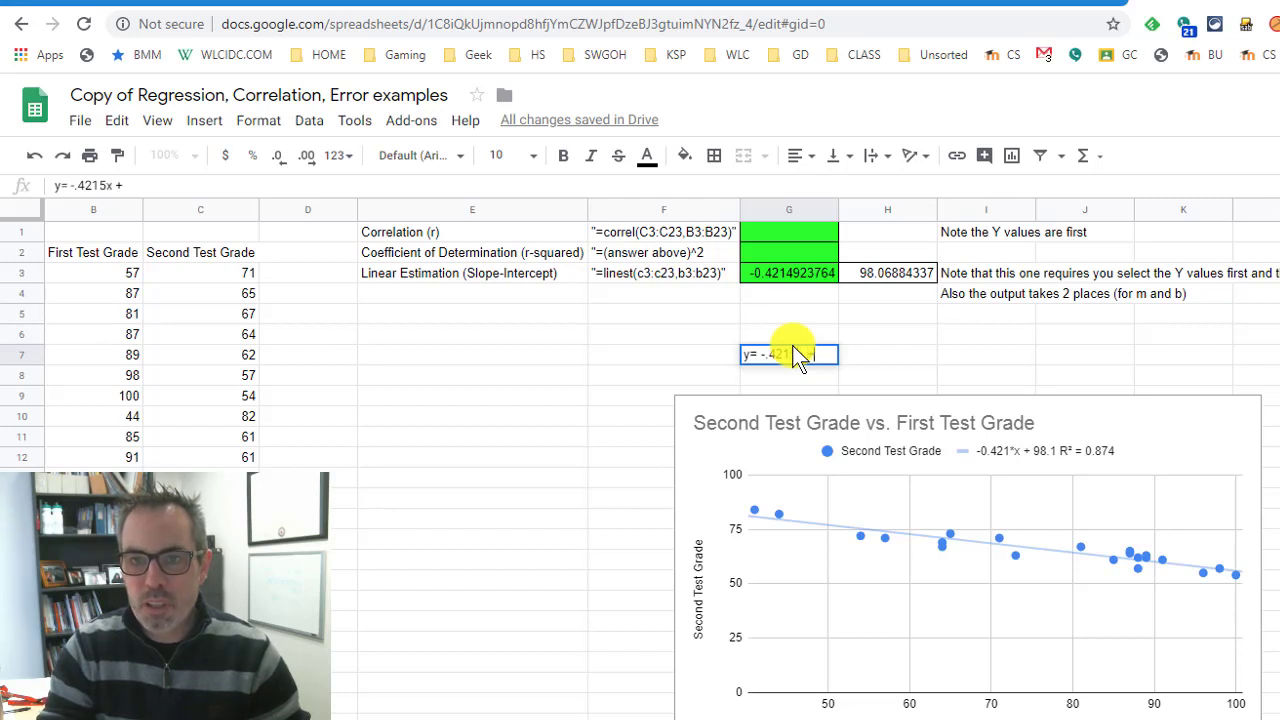
{"action": "type", "text": "."}
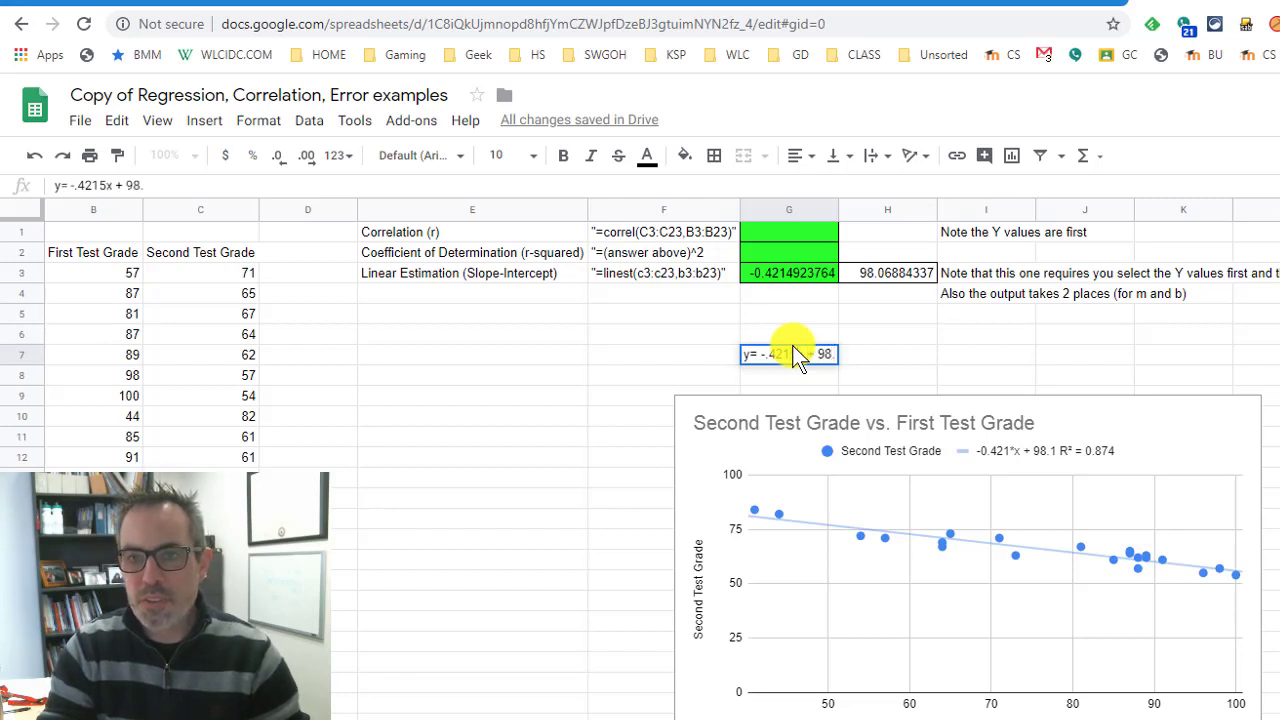
{"action": "type", "text": "0688"}
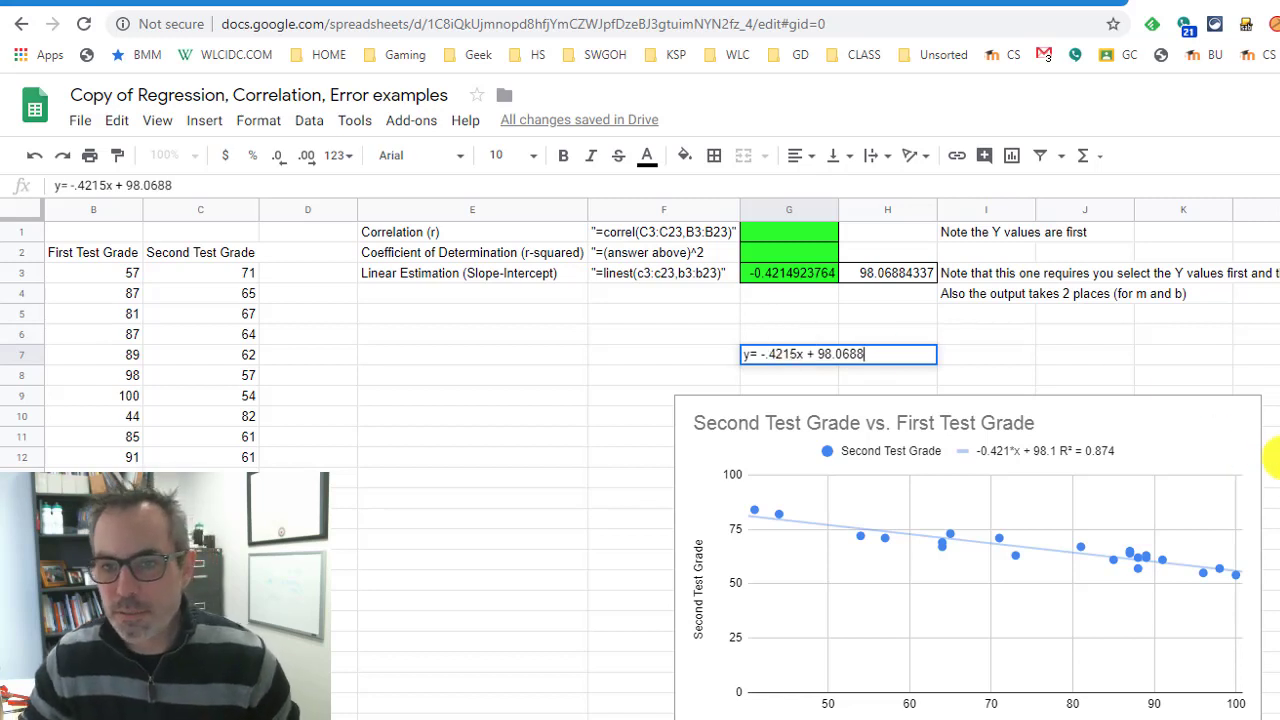
{"action": "left_click", "coordinate": [1268, 358]}
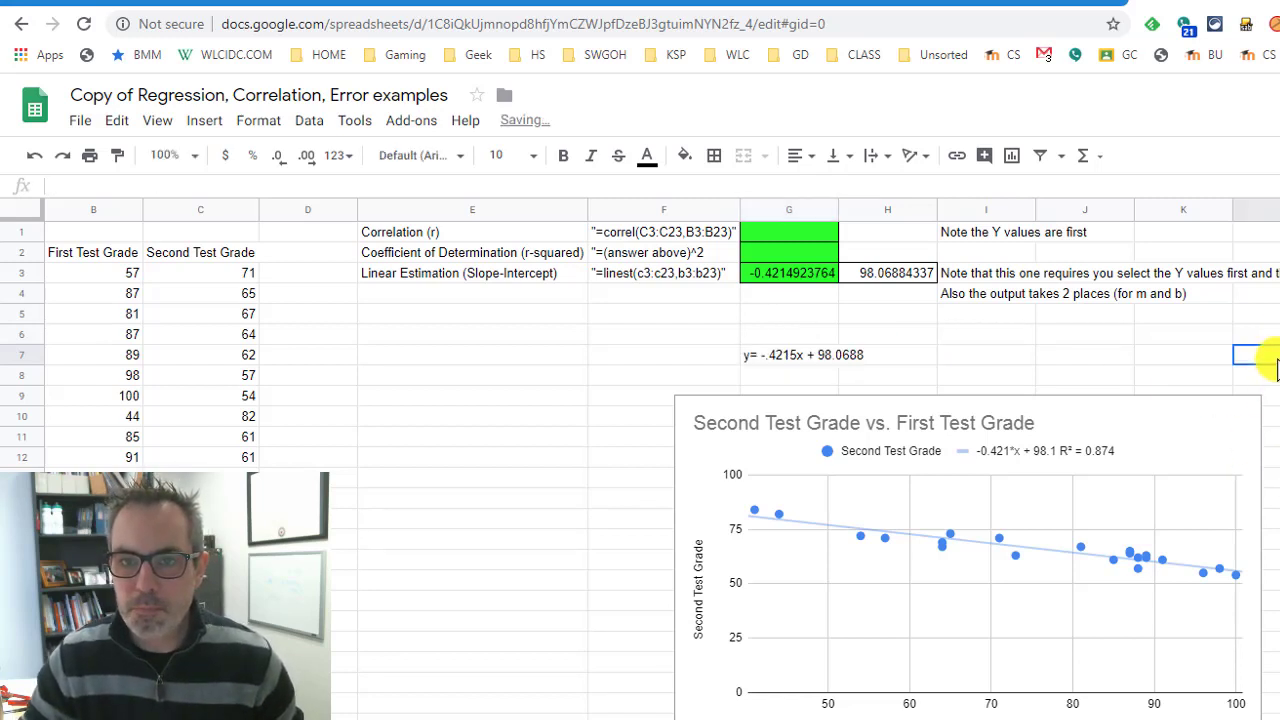
{"action": "left_click", "coordinate": [803, 285]}
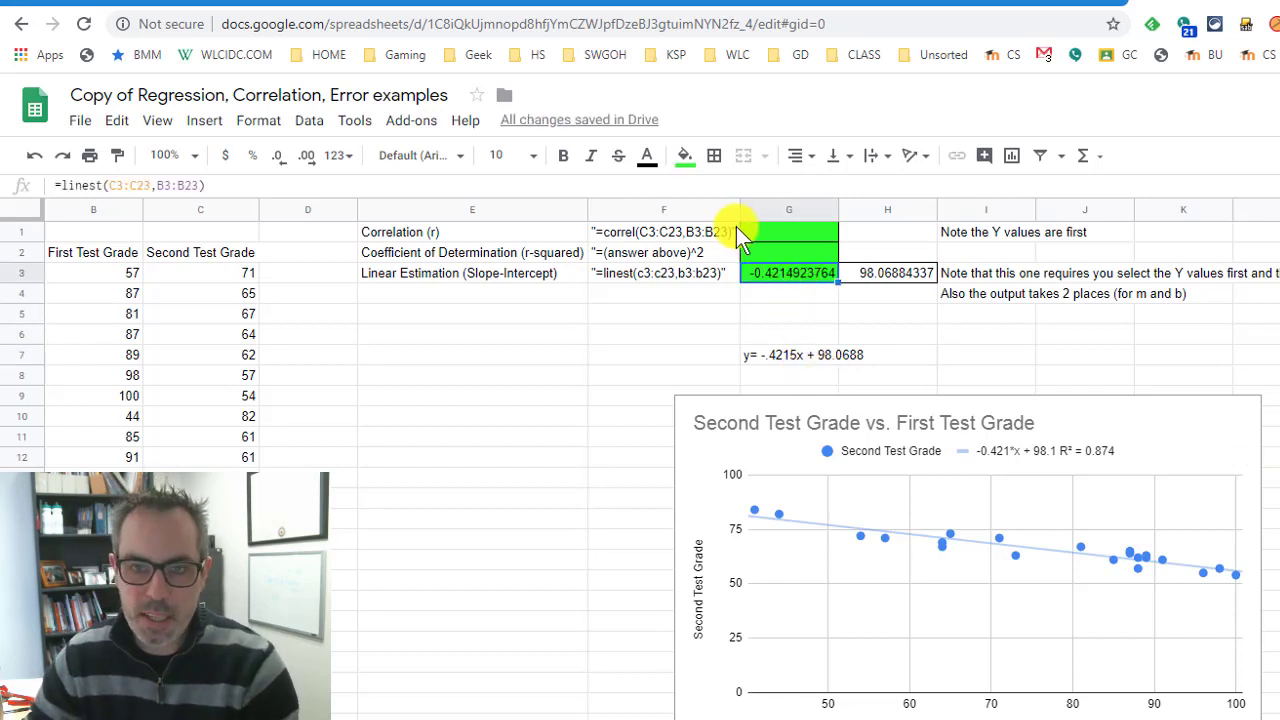
- Replace G3 with a whole-column formula =C:C,B:B, which returns #ERROR!
{"action": "type", "text": "="}
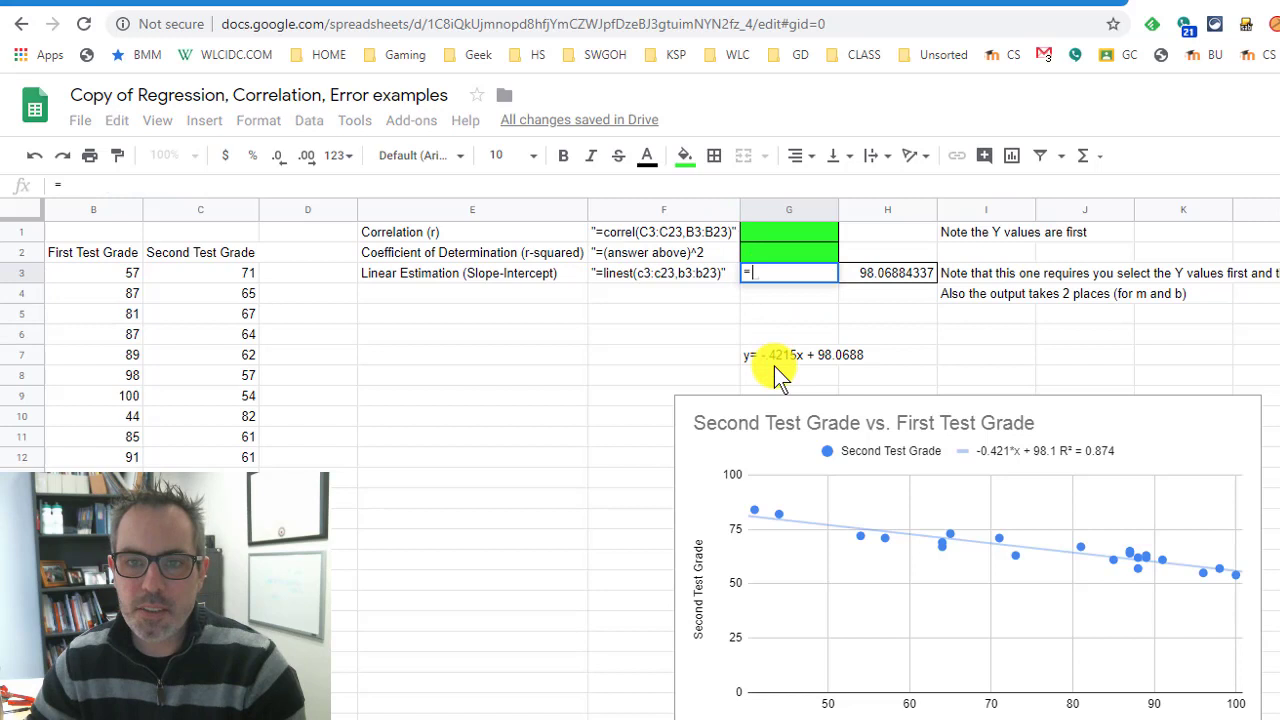
{"action": "left_click", "coordinate": [207, 212]}
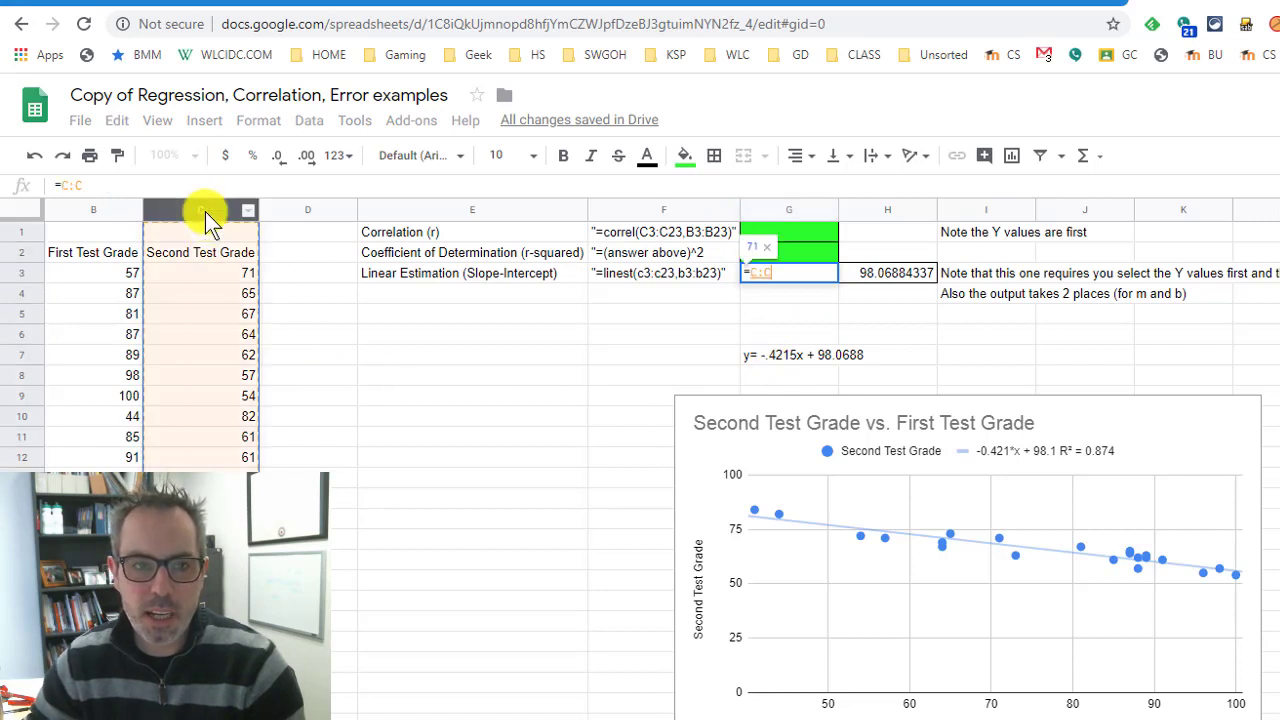
{"action": "type", "text": ","}
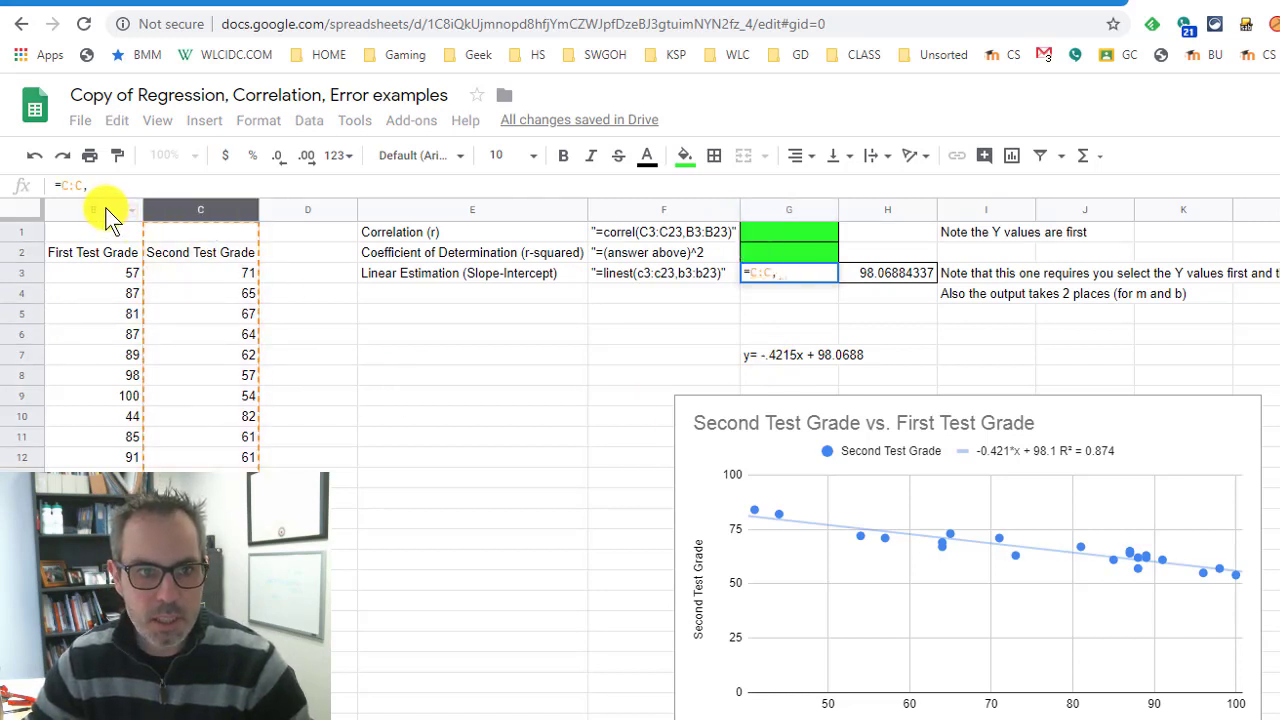
{"action": "left_click", "coordinate": [106, 212]}
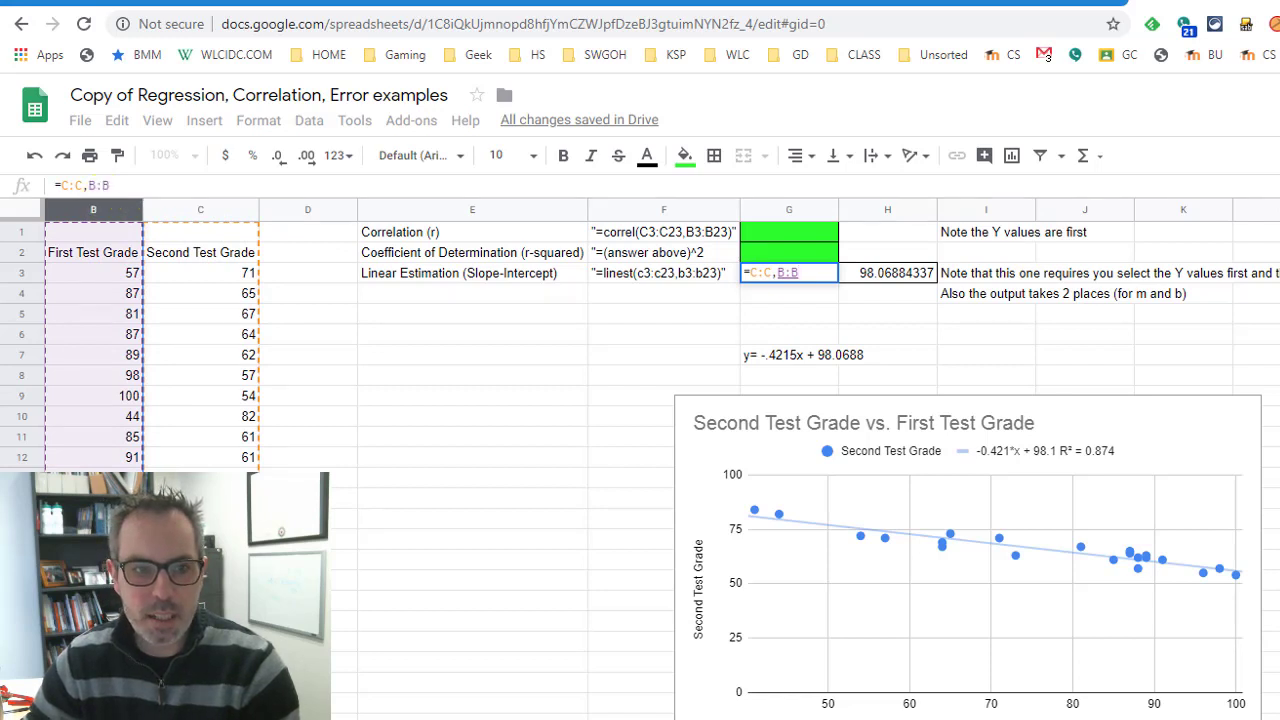
{"action": "scroll", "coordinate": [640, 350], "scroll_direction": "left", "scroll_amount": 1}
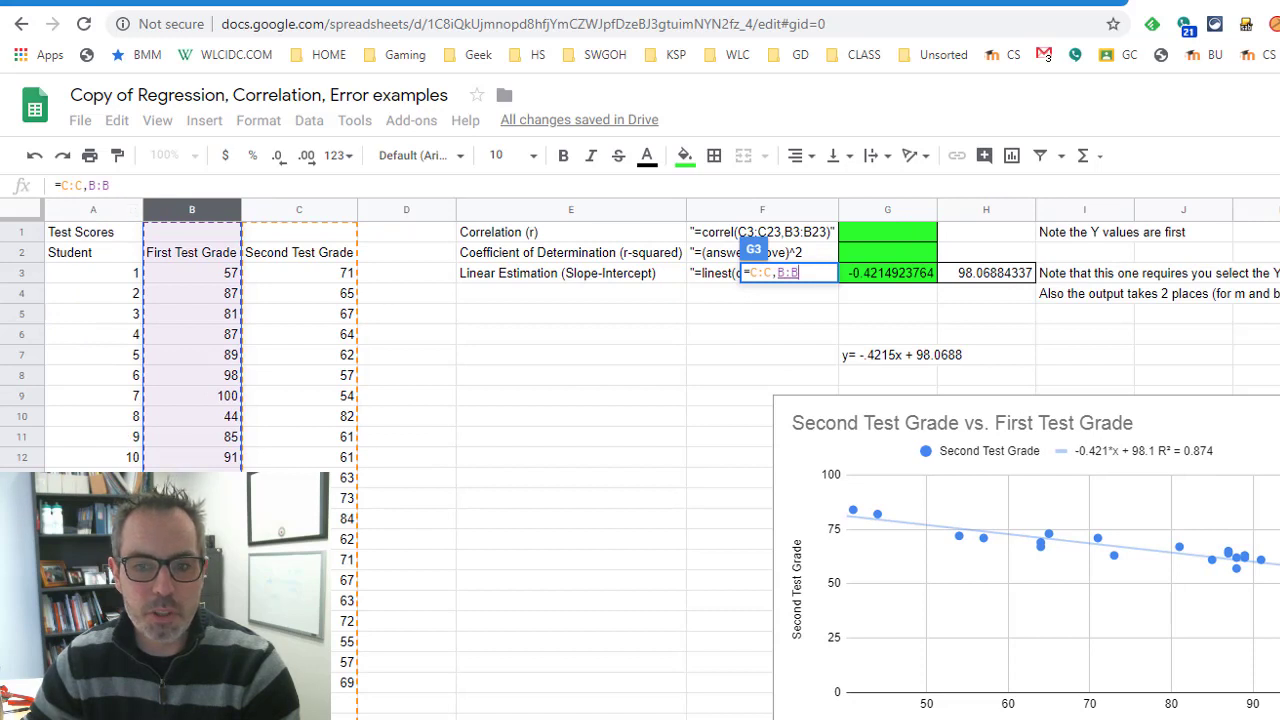
{"action": "key", "text": "Return"}
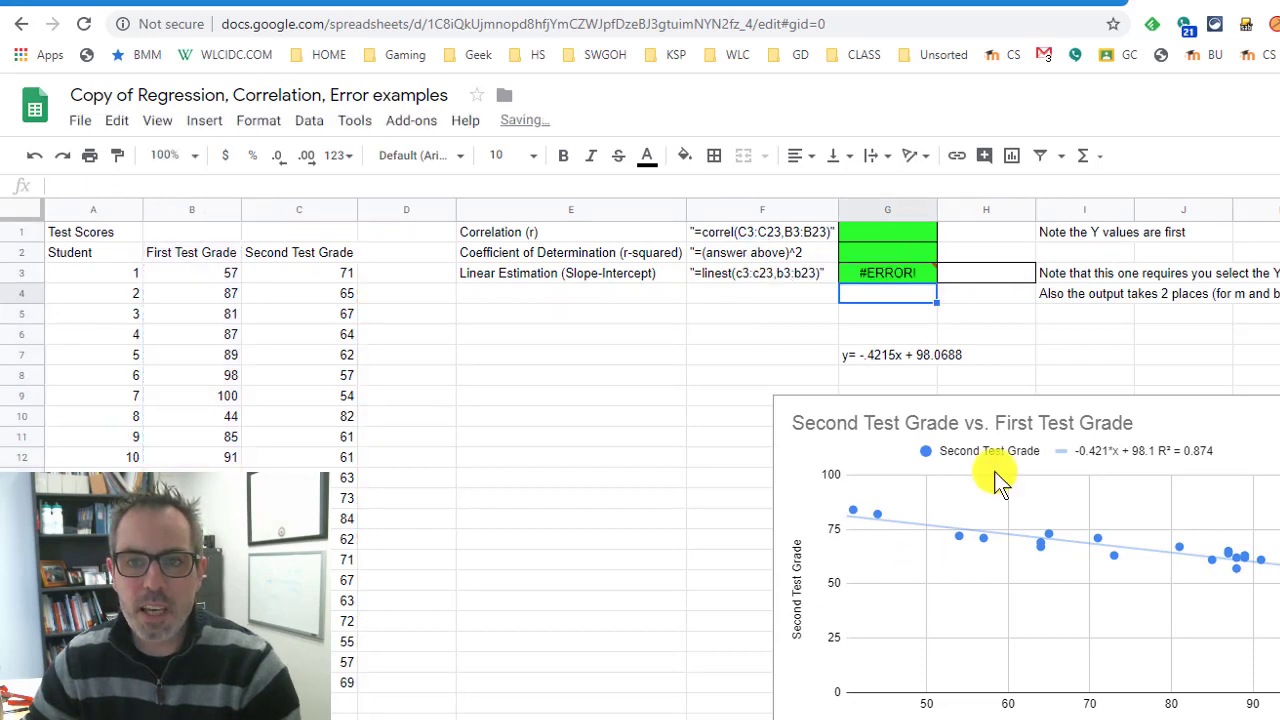
{"action": "left_click", "coordinate": [916, 276]}
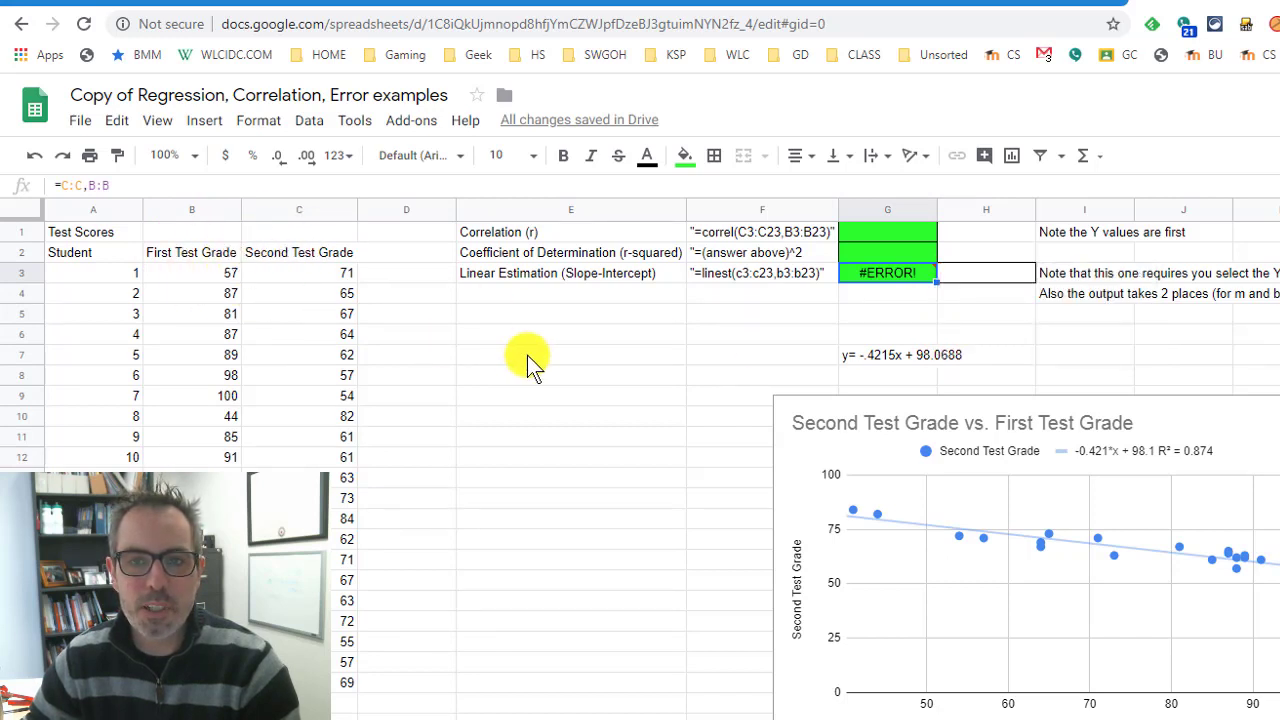
- Enter =linest(C2:C23,B2:B23) with header rows in G3, producing #VALUE!
{"action": "type", "text": "=lin"}
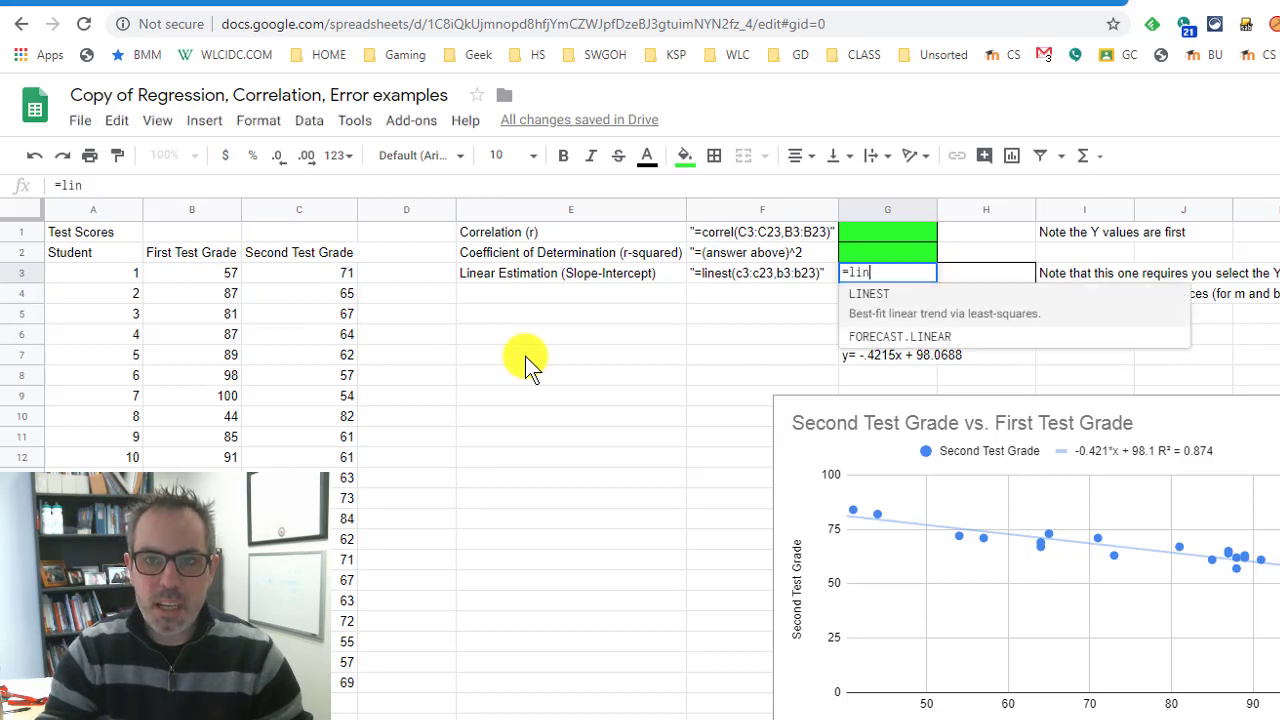
{"action": "type", "text": "est("}
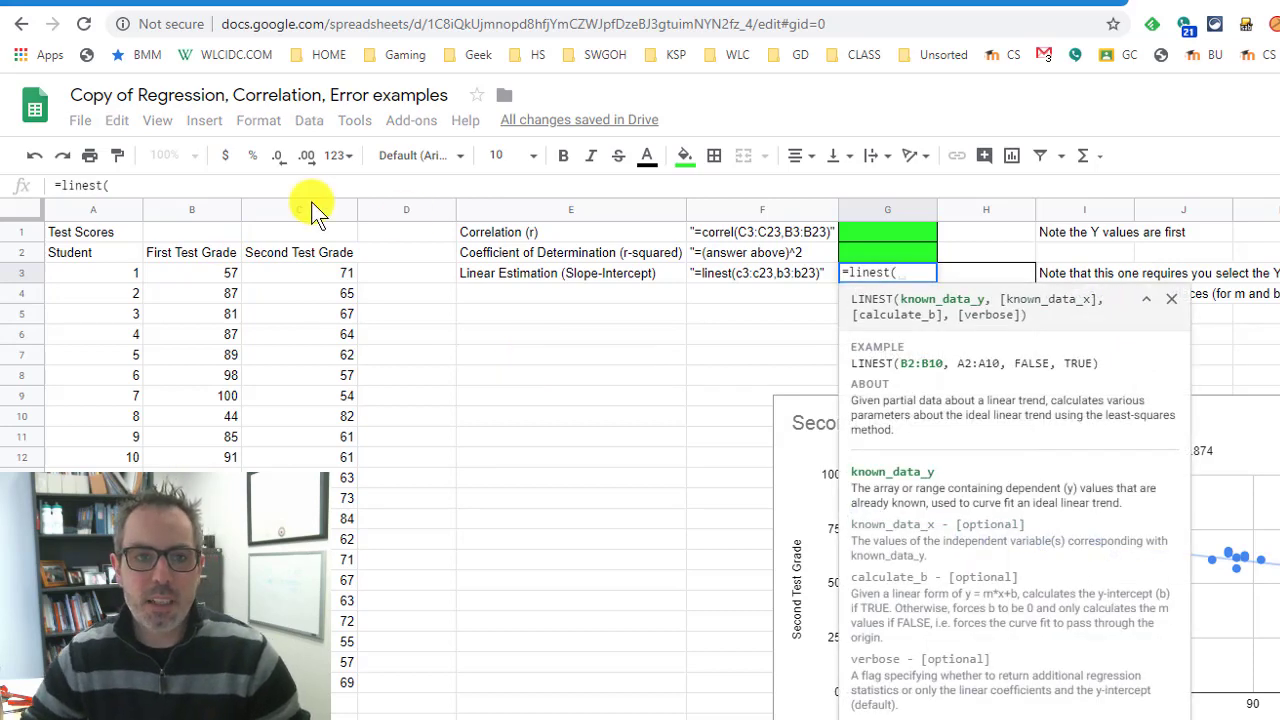
{"action": "left_click_drag", "start_coordinate": [343, 257], "coordinate": [343, 697]}
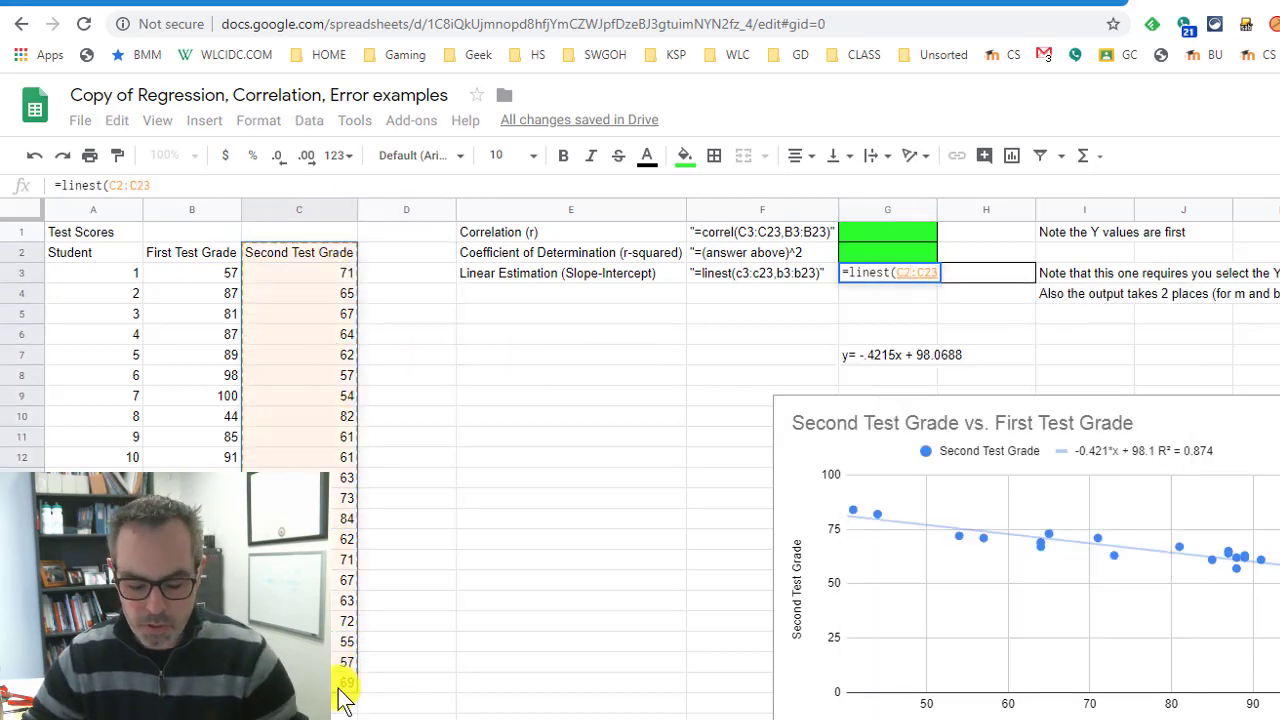
{"action": "type", "text": ","}
{"action": "left_click_drag", "start_coordinate": [206, 258], "coordinate": [200, 601]}
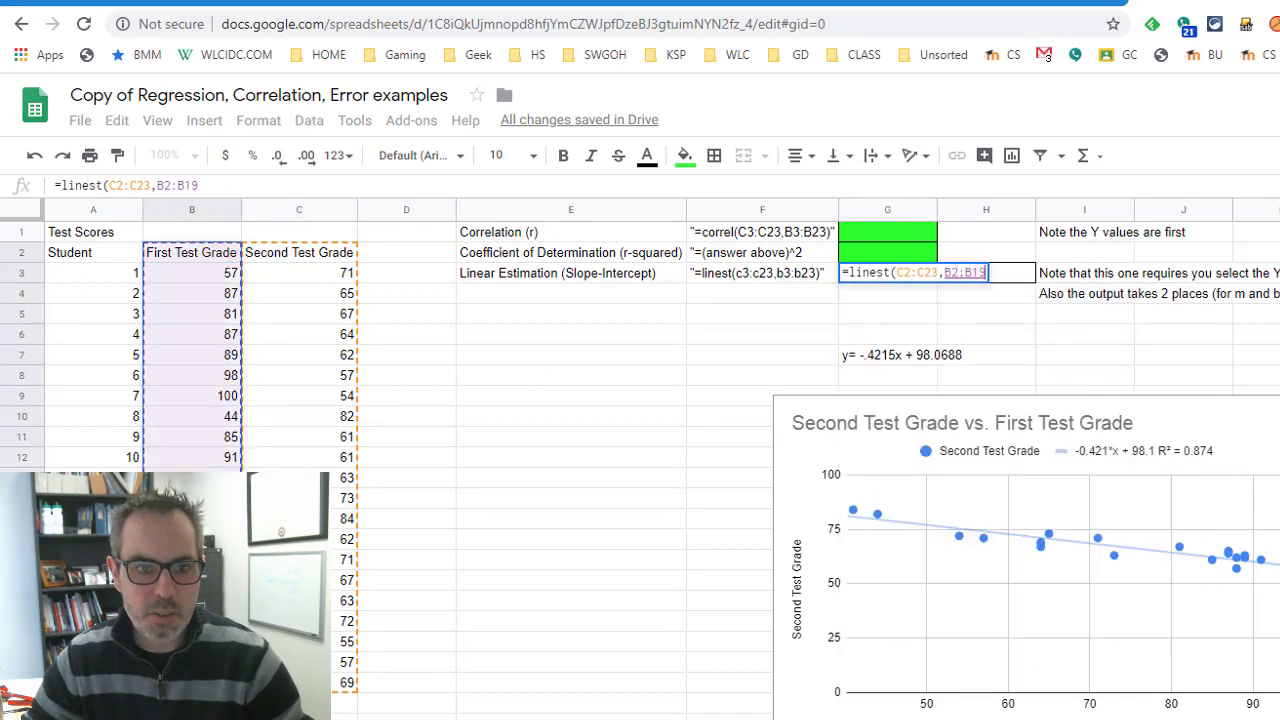
{"action": "key", "text": "Return"}
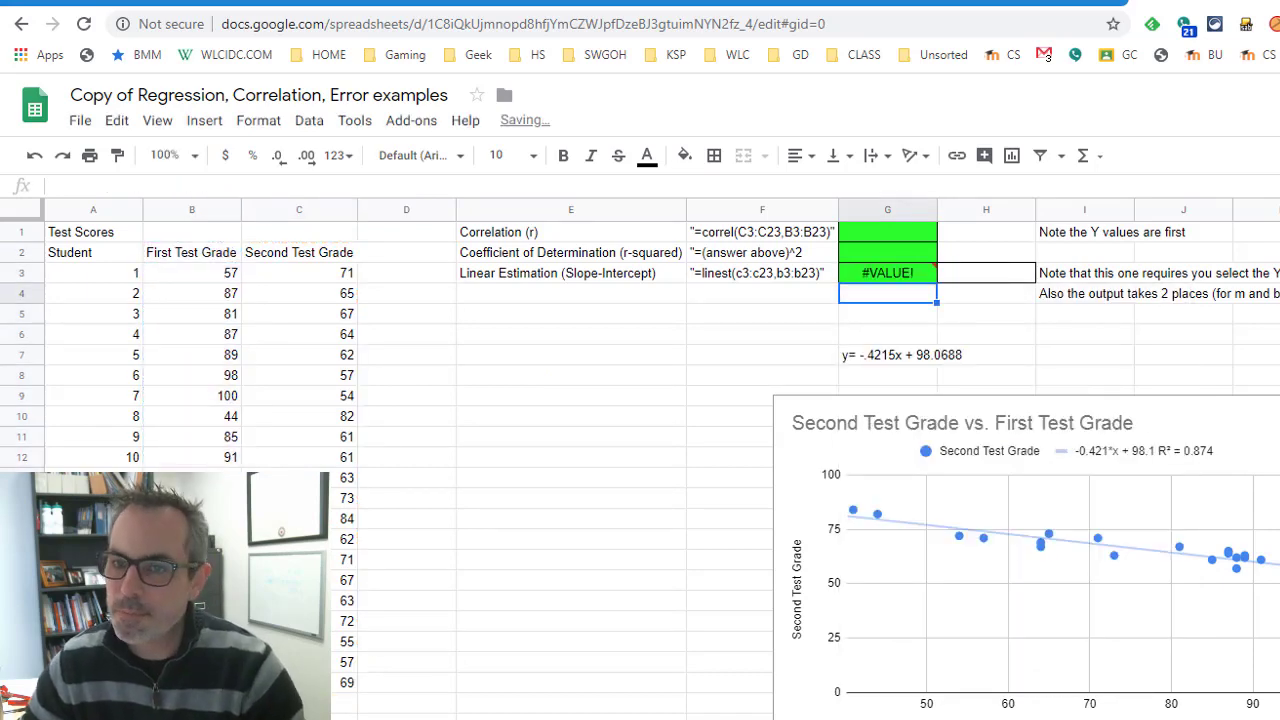
{"action": "left_click", "coordinate": [886, 279]}
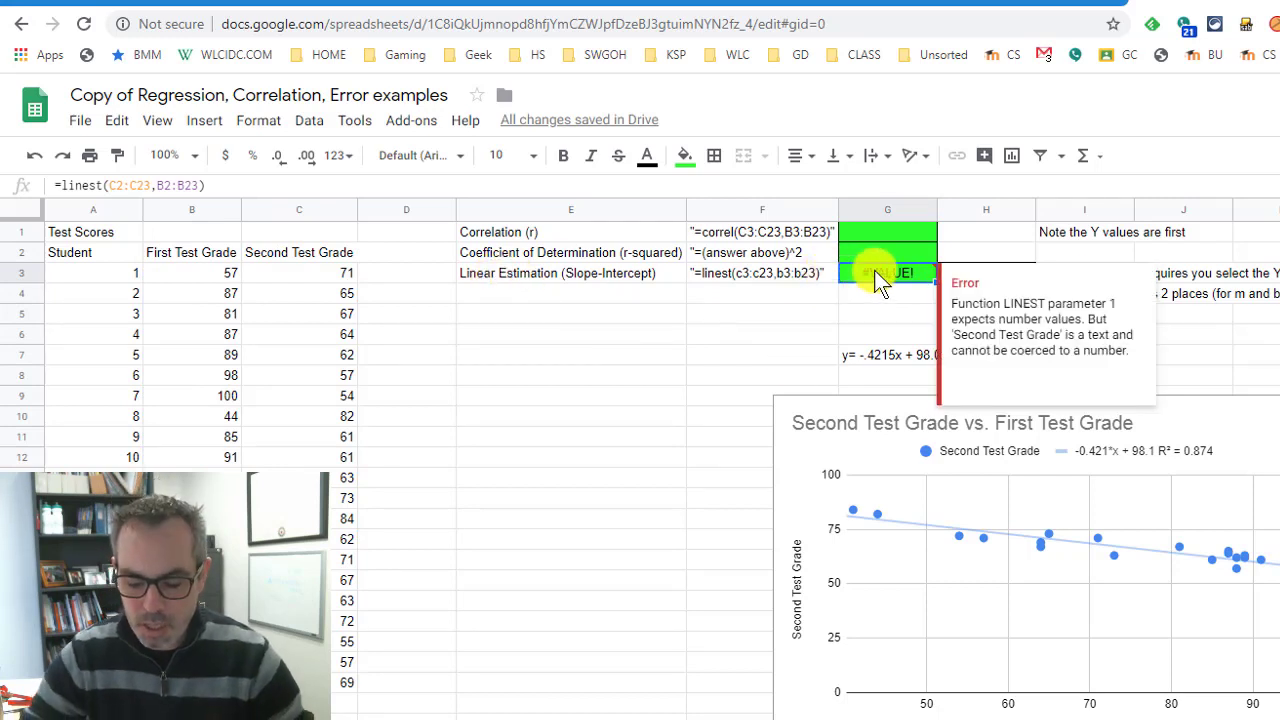
{"action": "type", "text": "=line"}
{"action": "key", "text": "Tab"}
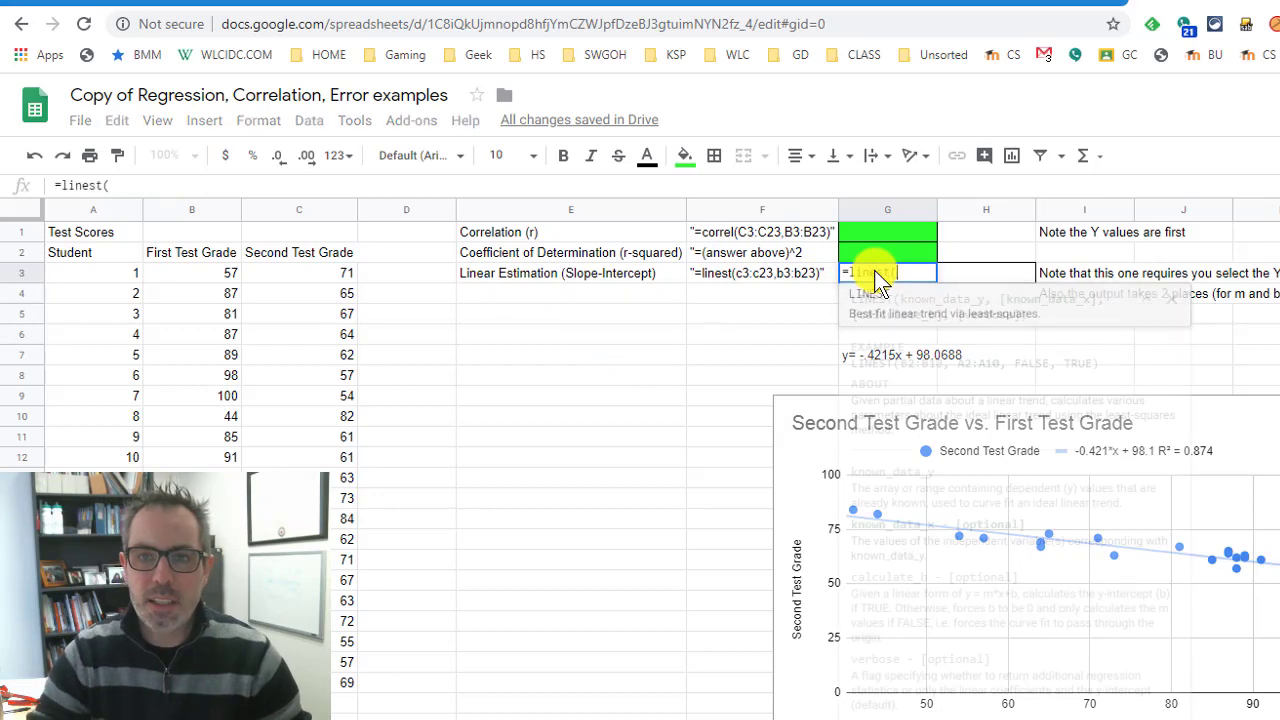
{"action": "left_click", "coordinate": [340, 277]}
{"action": "left_click_drag", "start_coordinate": [345, 365], "coordinate": [340, 680]}
{"action": "type", "text": ","}
{"action": "left_click_drag", "start_coordinate": [214, 276], "coordinate": [214, 600]}
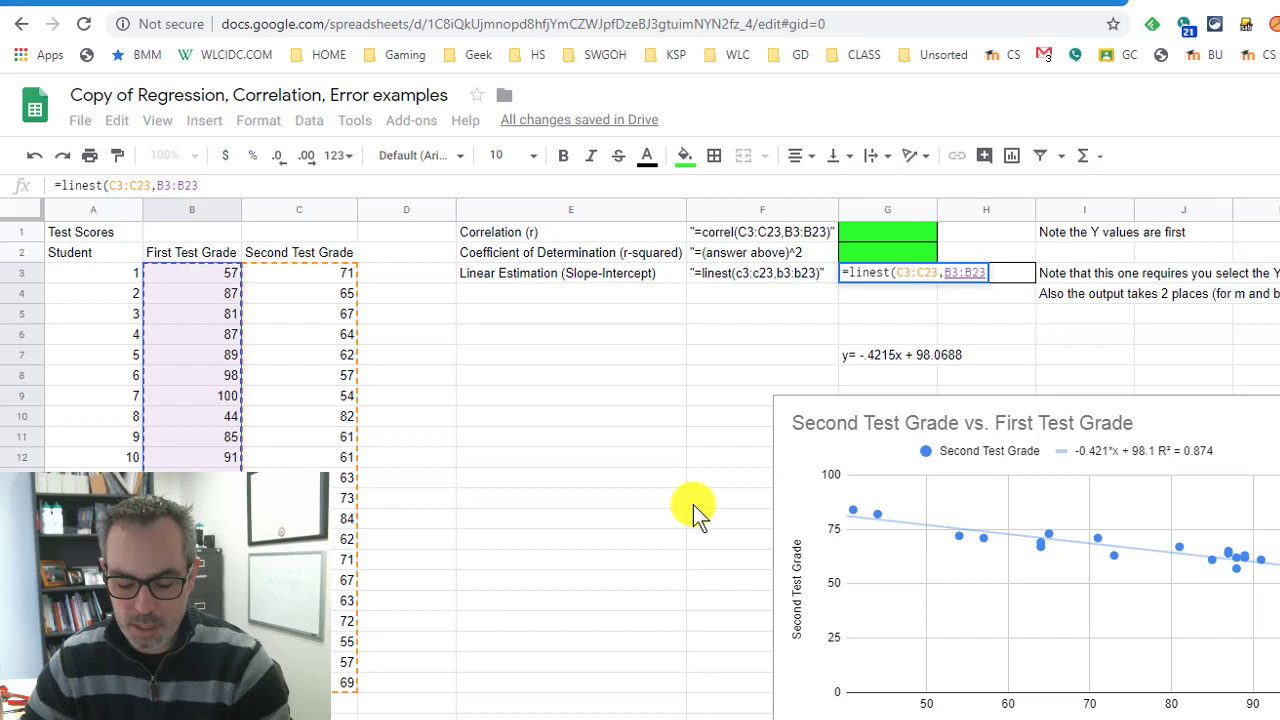
{"action": "type", "text": ")"}
{"action": "key", "text": "Return"}
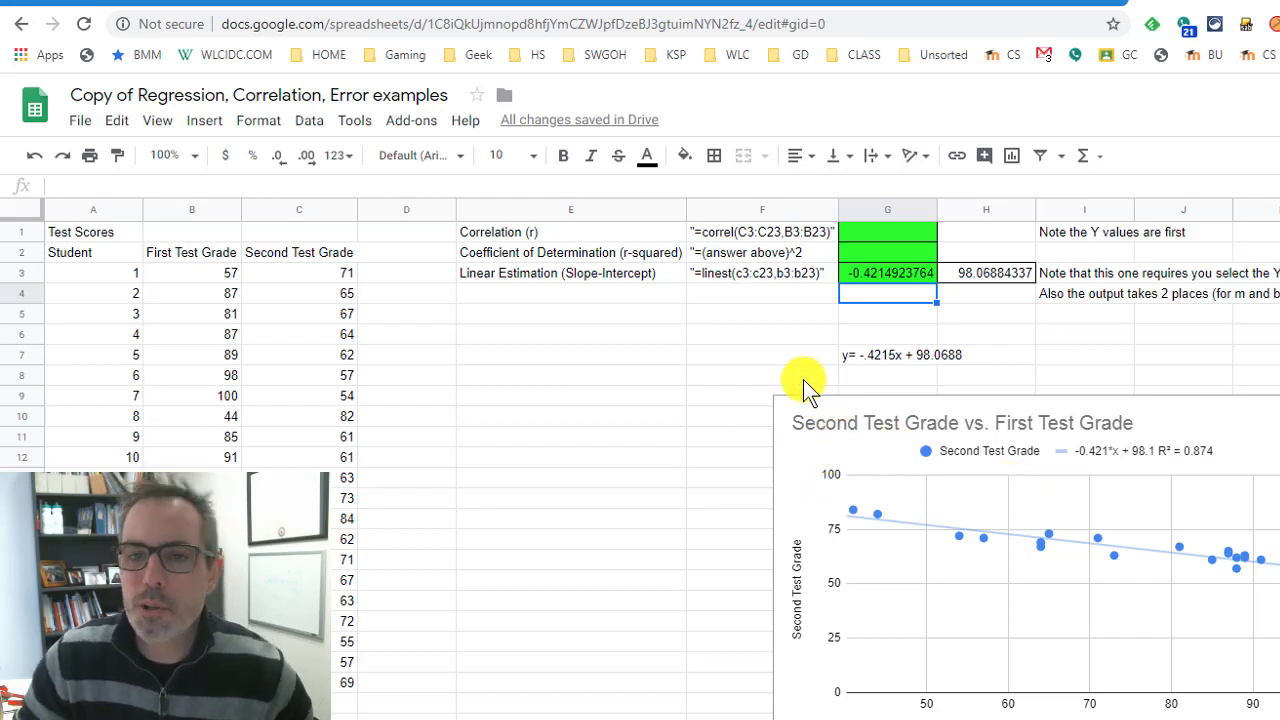
{"action": "left_click", "coordinate": [886, 230]}
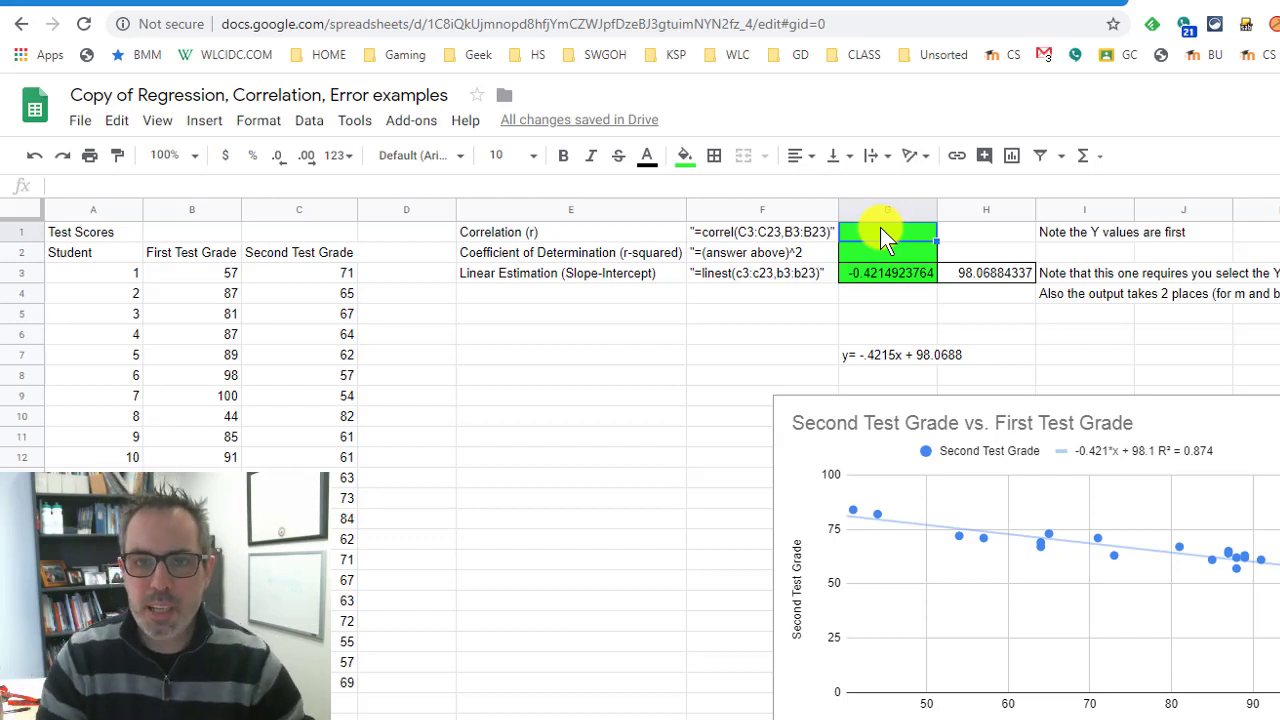
- Enter =correl(C:C,B:B) in G1 using the whole grade columns
{"action": "type", "text": "=co"}
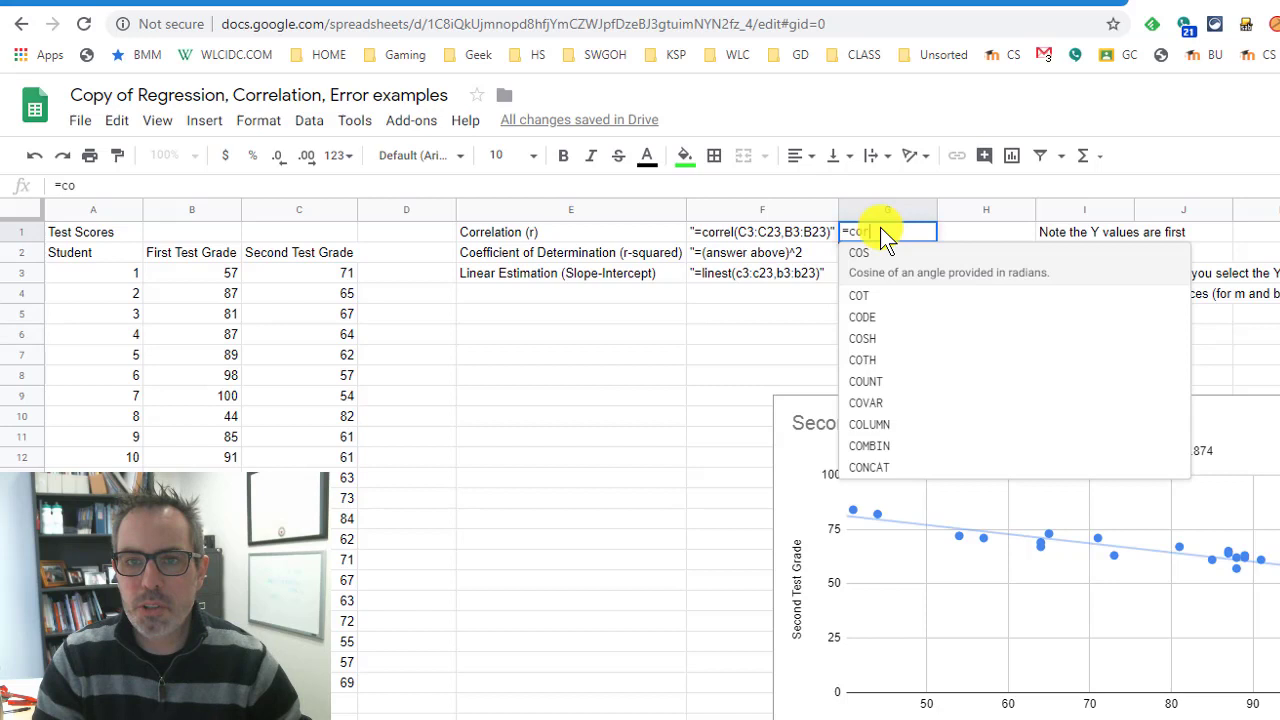
{"action": "type", "text": "rrel("}
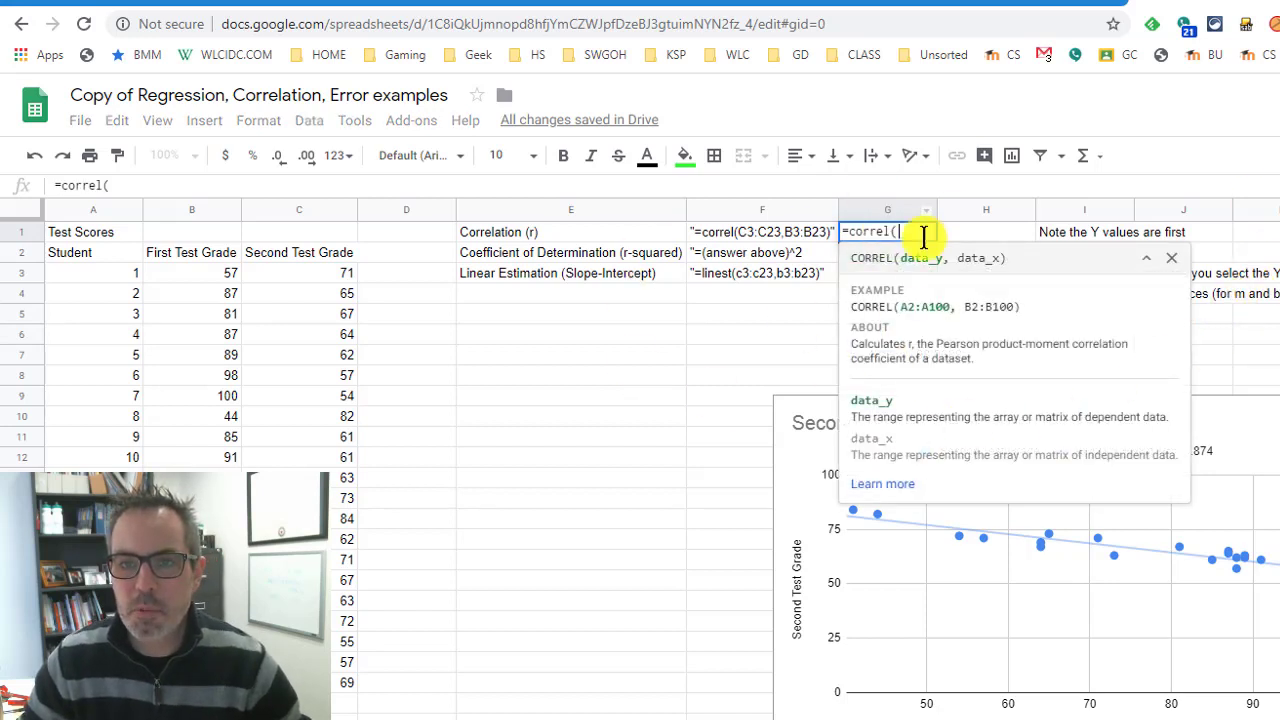
{"action": "left_click", "coordinate": [308, 210]}
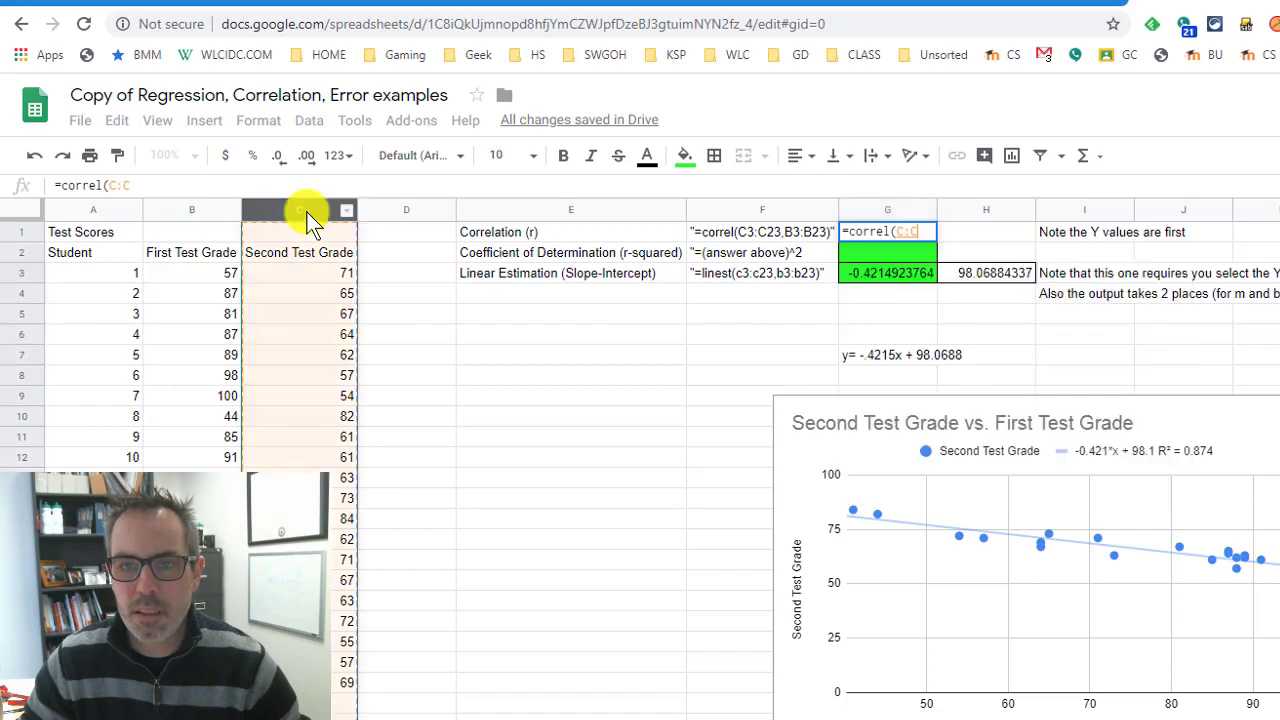
{"action": "type", "text": ","}
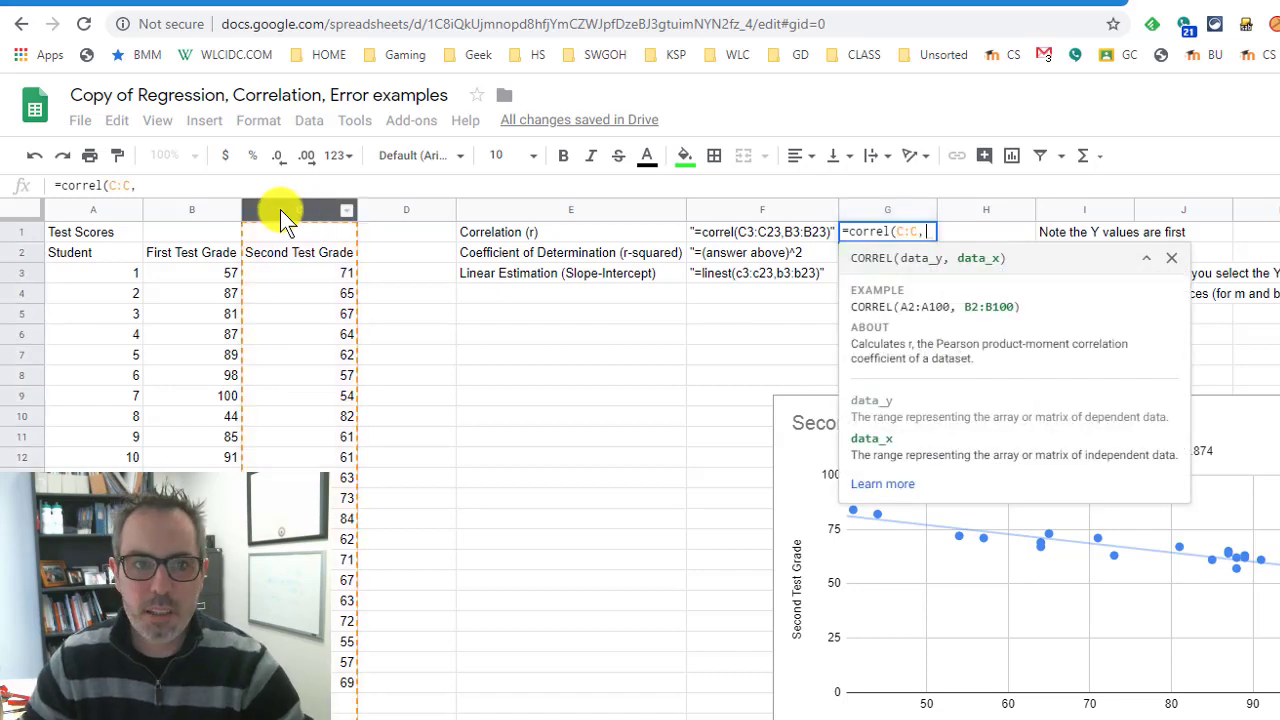
{"action": "left_click", "coordinate": [215, 210]}
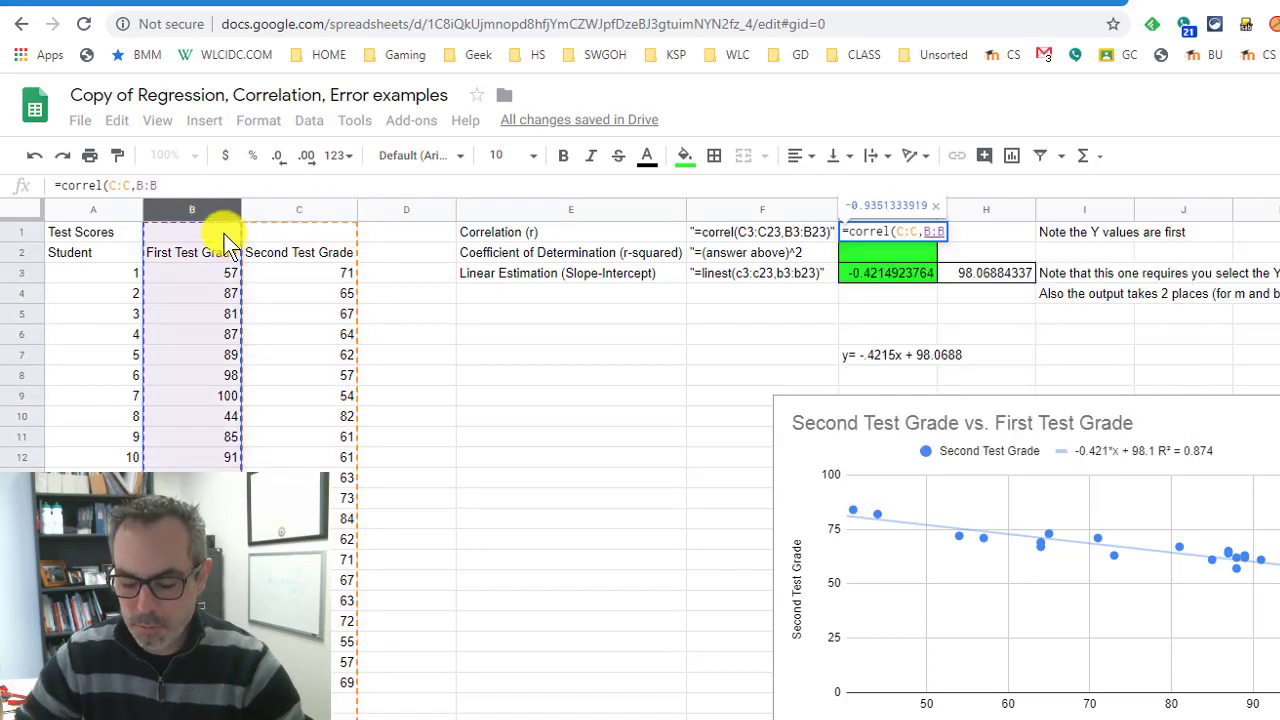
{"action": "key", "text": "Return"}
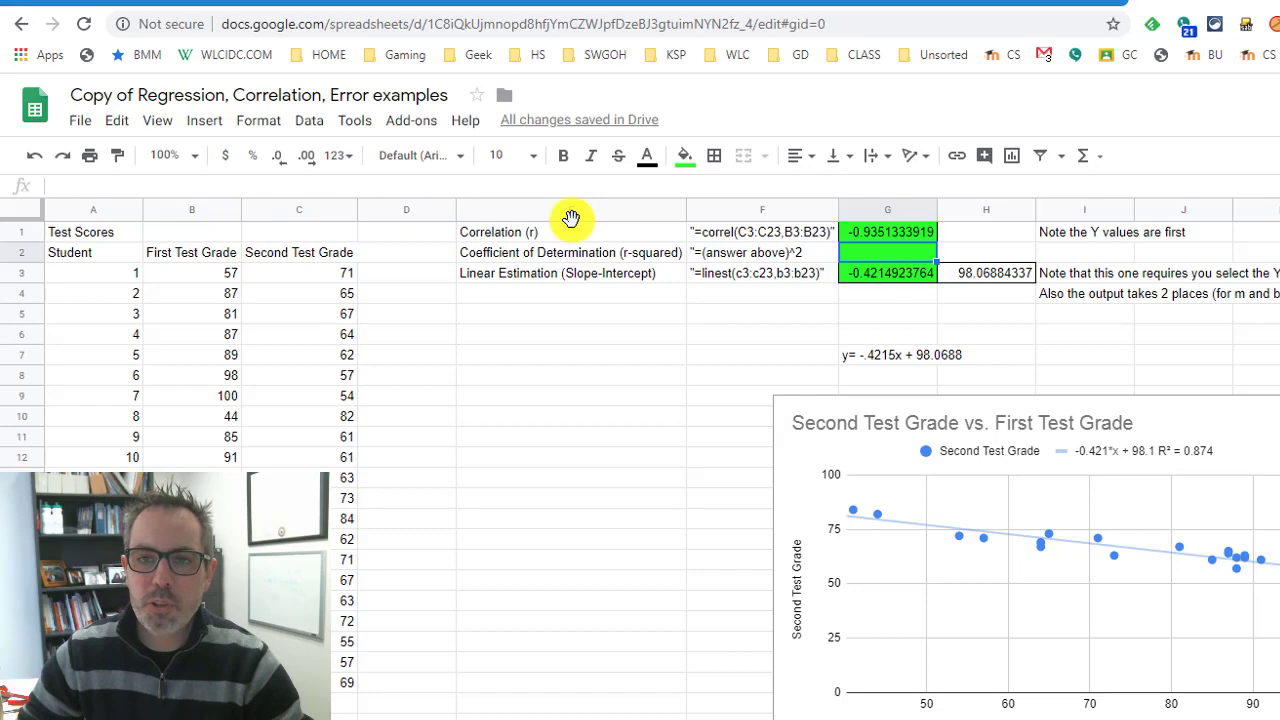
- Re-enter G1 as =correl(C2:C23,B2:B23), giving r = -0.9351333919
{"action": "left_click", "coordinate": [885, 235]}
{"action": "type", "text": "=c"}
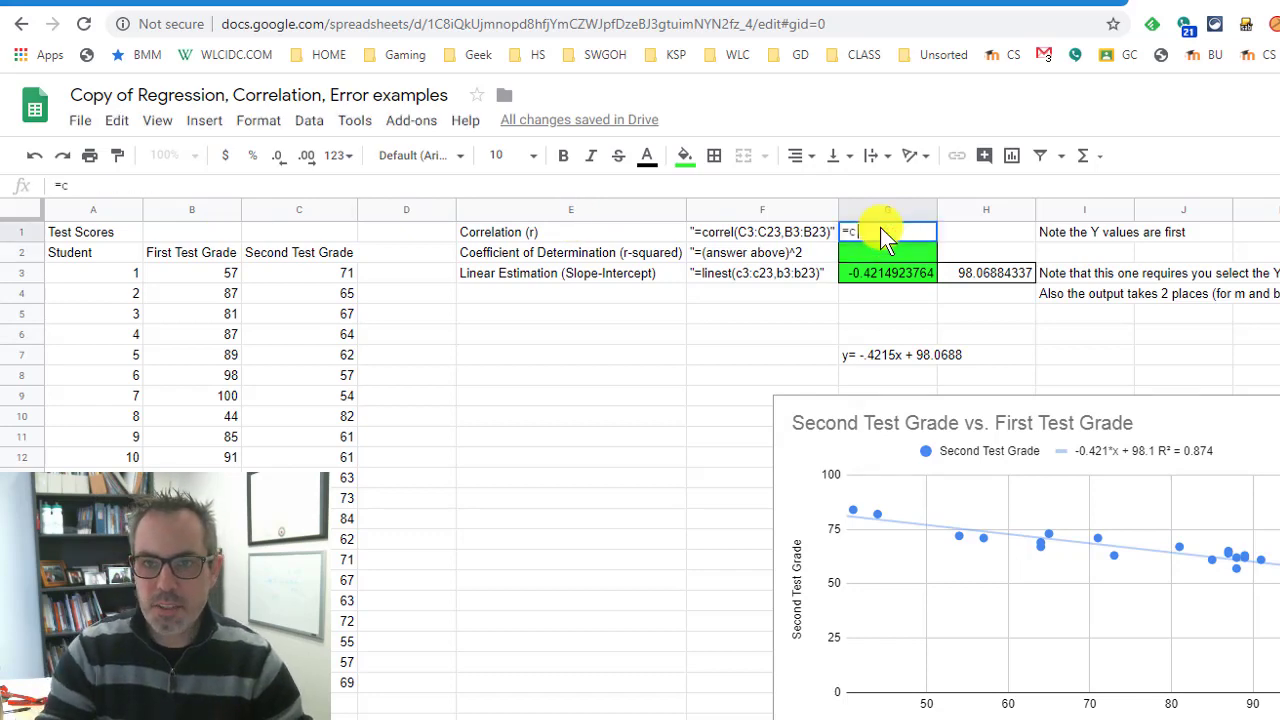
{"action": "type", "text": "orrel("}
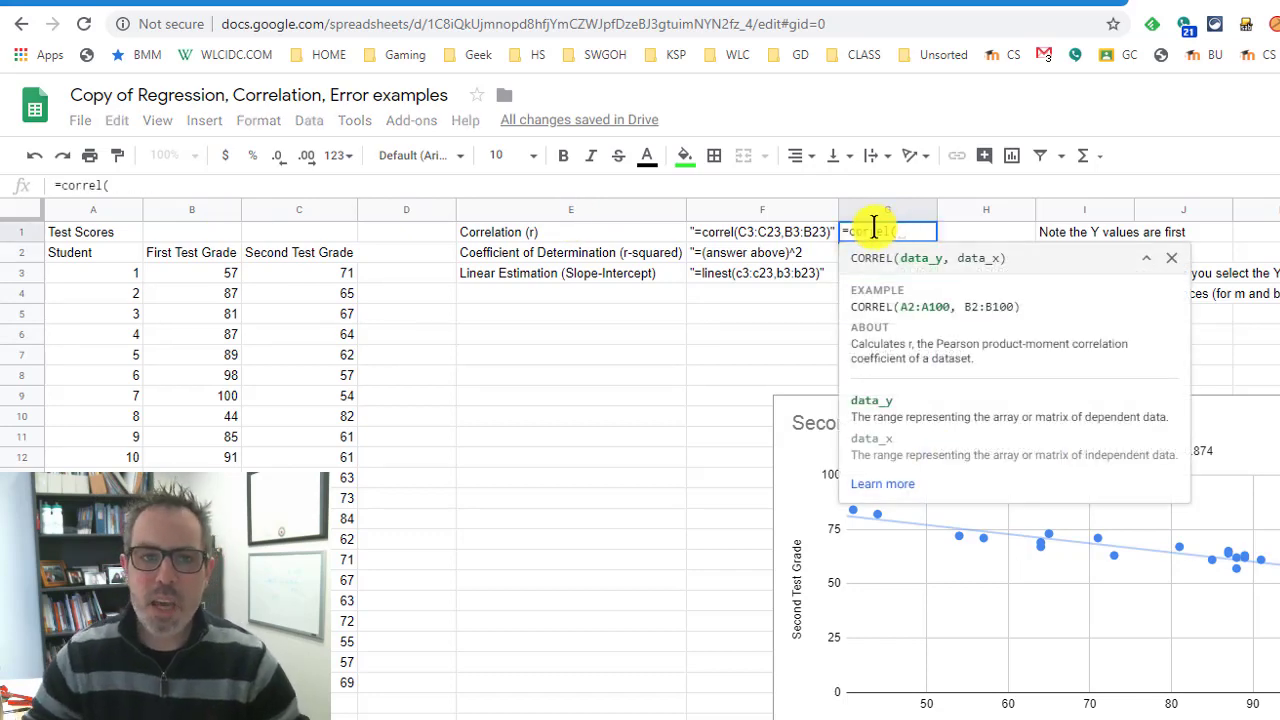
{"action": "left_click_drag", "start_coordinate": [315, 258], "coordinate": [300, 662]}
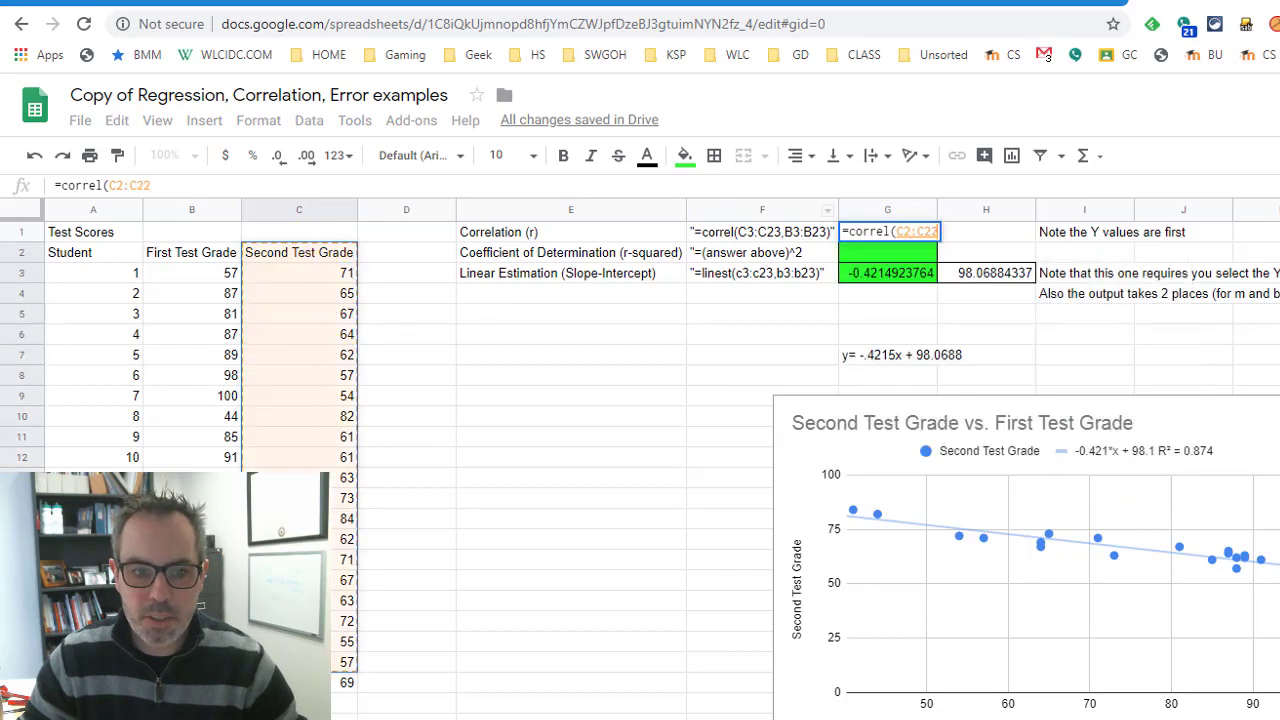
{"action": "type", "text": ","}
{"action": "left_click_drag", "start_coordinate": [212, 253], "coordinate": [195, 683]}
{"action": "key", "text": "Return"}
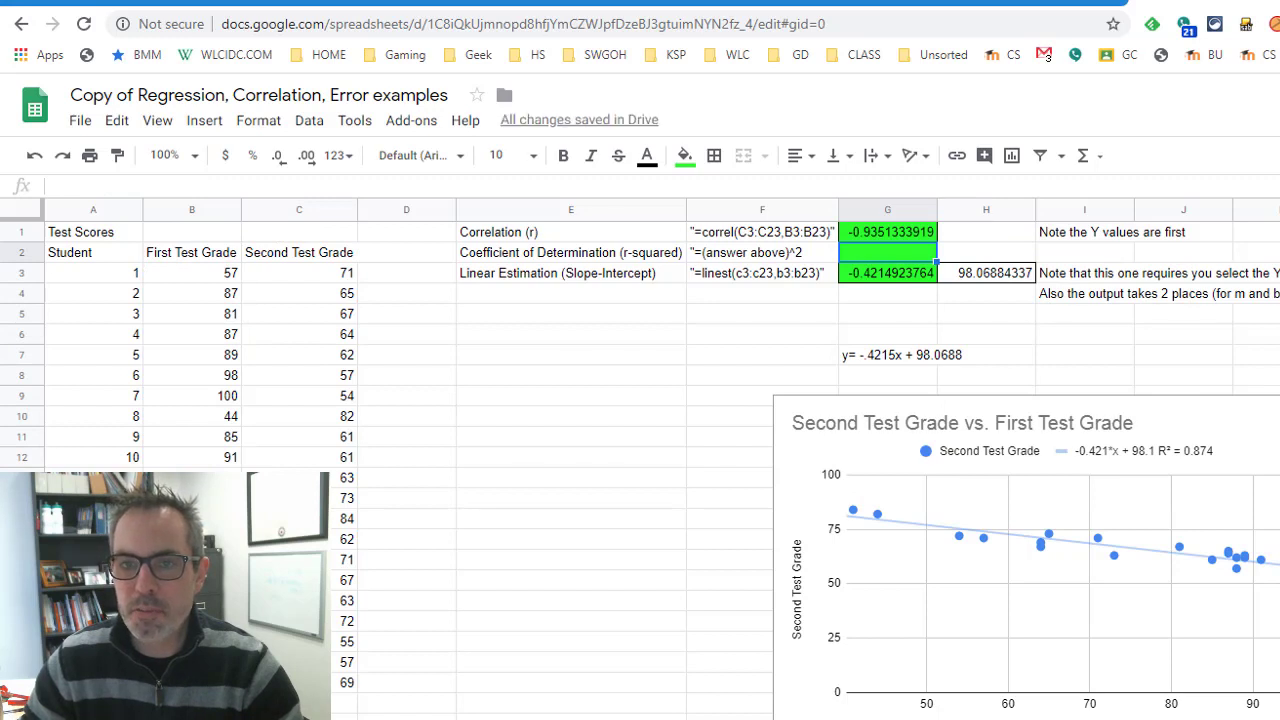
- Retype G1 as =correl(B:B,C:C) with columns swapped; r remains -0.9351333919
{"action": "left_click", "coordinate": [899, 230]}
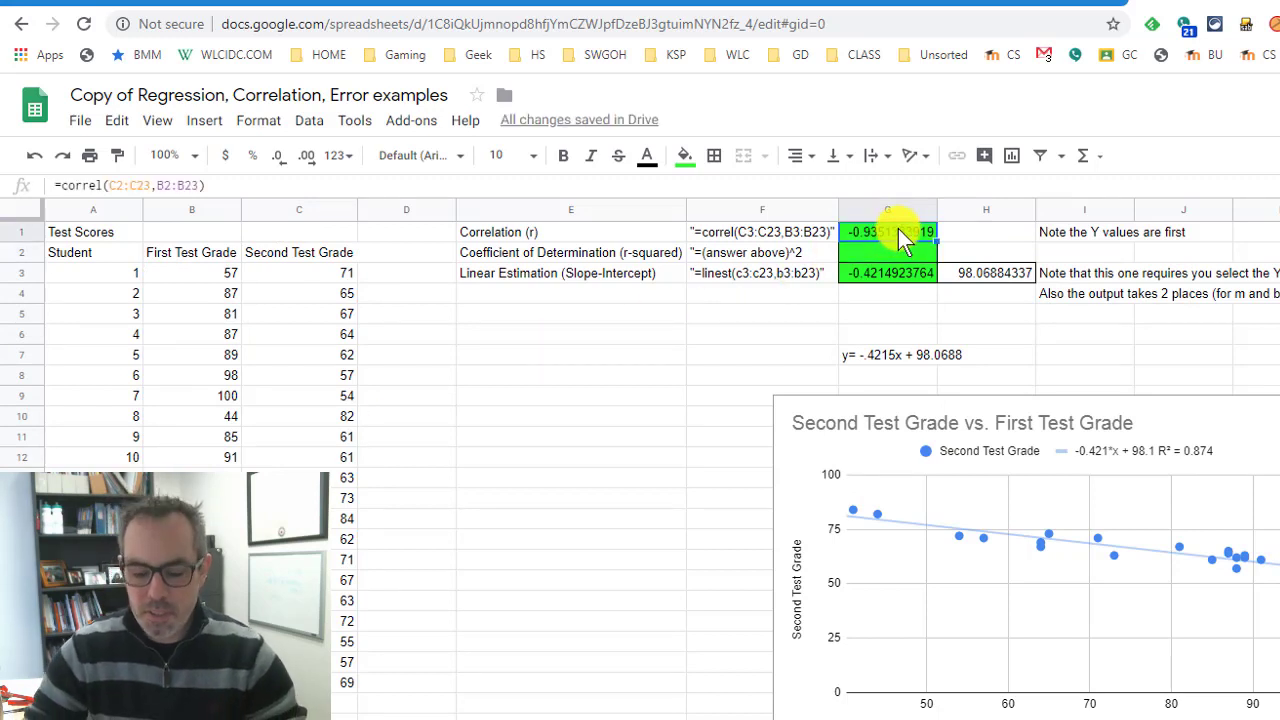
{"action": "type", "text": "="}
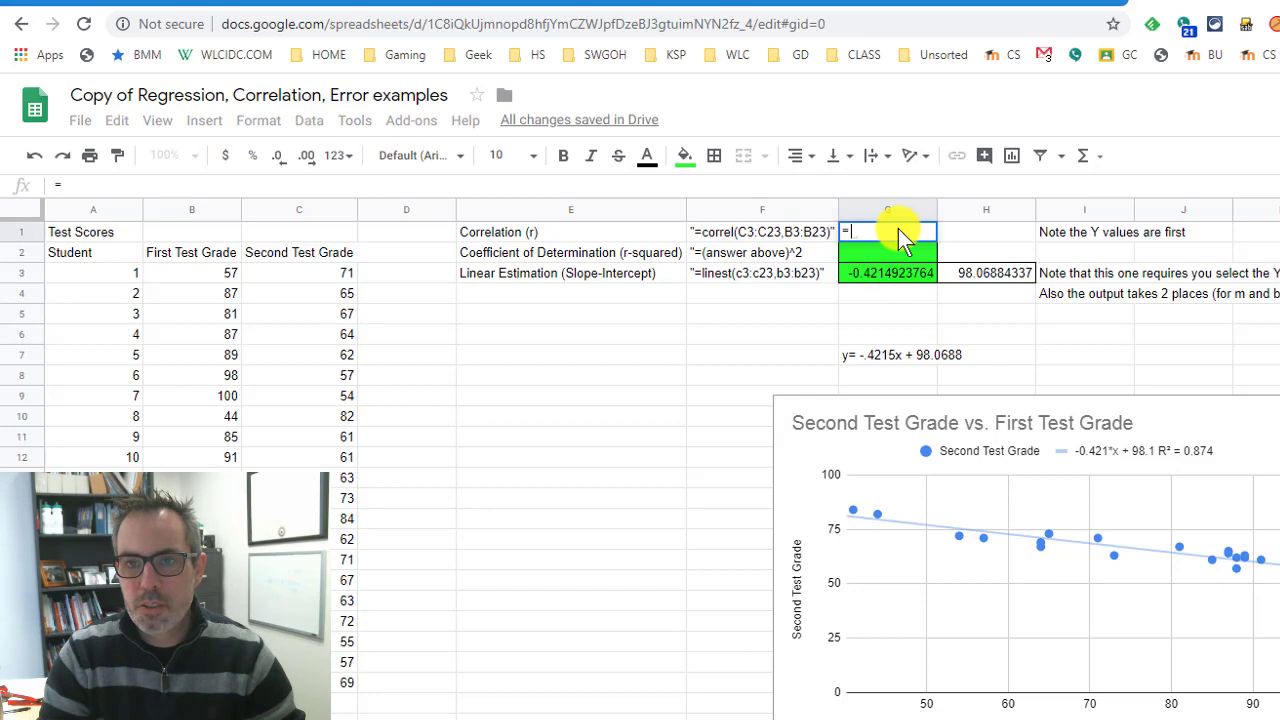
{"action": "type", "text": "correl("}
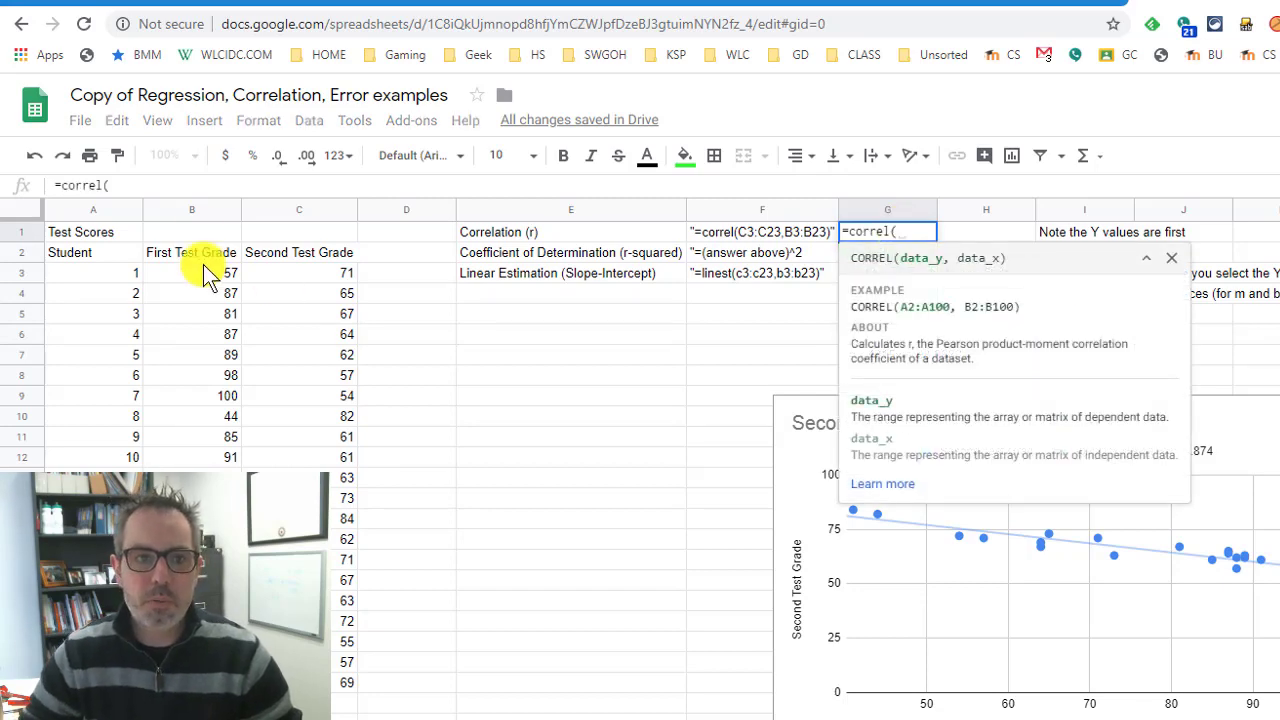
{"action": "left_click", "coordinate": [194, 210]}
{"action": "type", "text": ","}
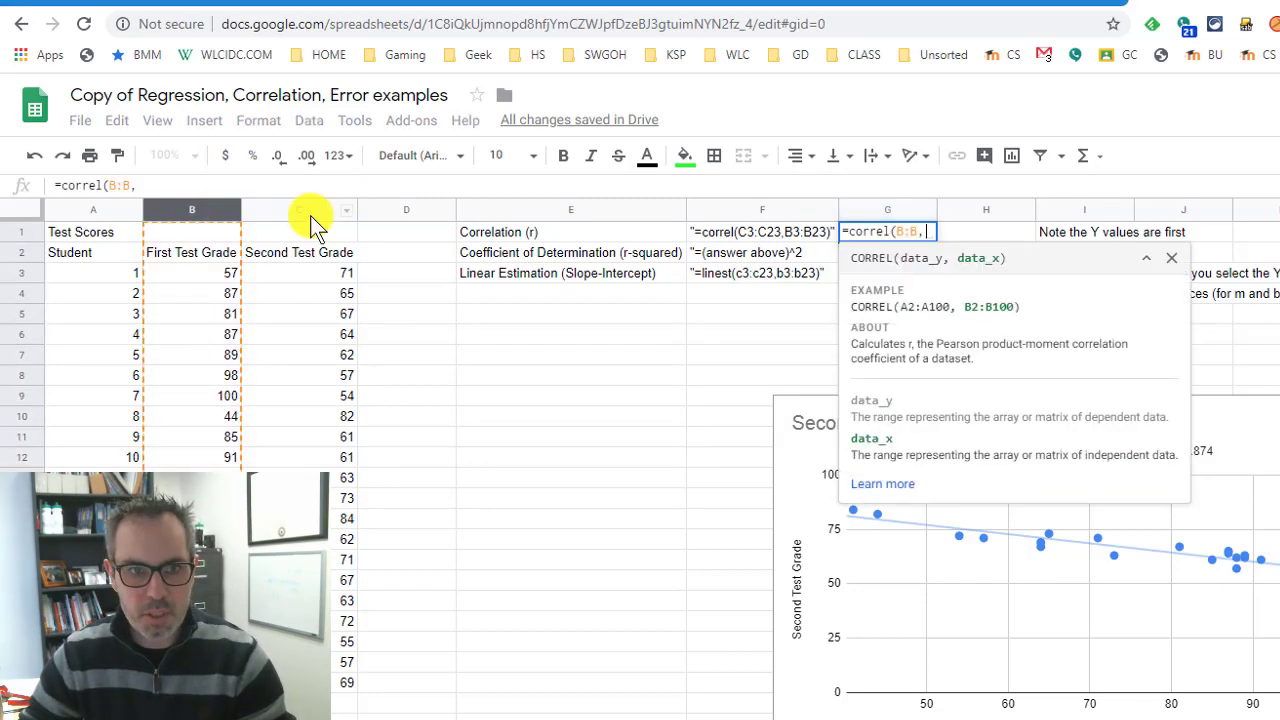
{"action": "left_click", "coordinate": [300, 210]}
{"action": "key", "text": "Return"}
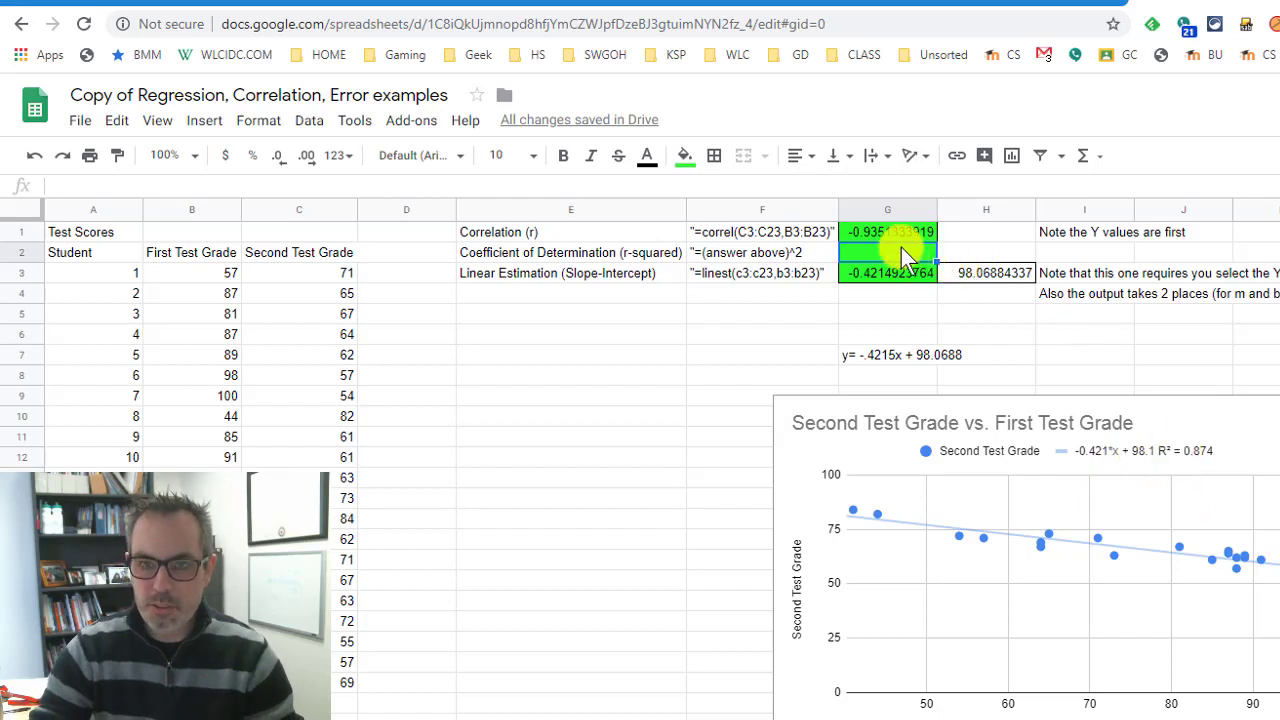
- Enter =G1^2 in G2 to square the correlation
{"action": "type", "text": "="}
{"action": "left_click", "coordinate": [899, 226]}
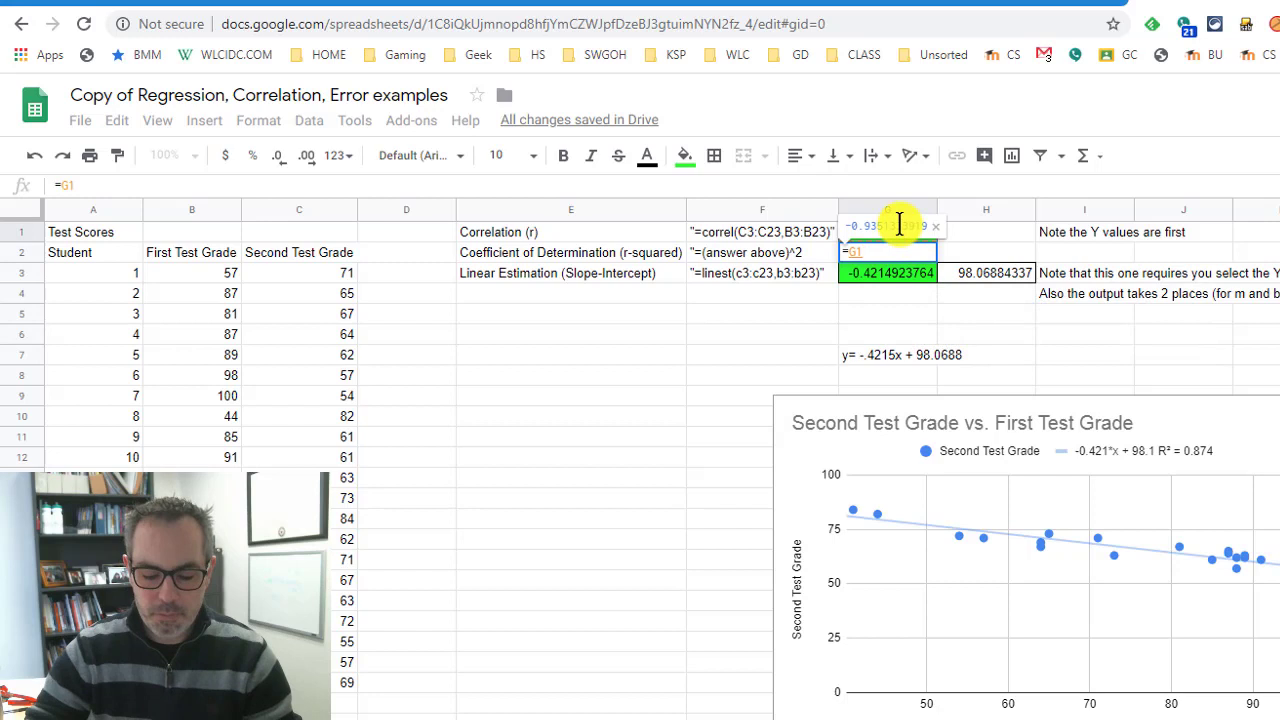
{"action": "type", "text": "^2"}
{"action": "key", "text": "Return"}
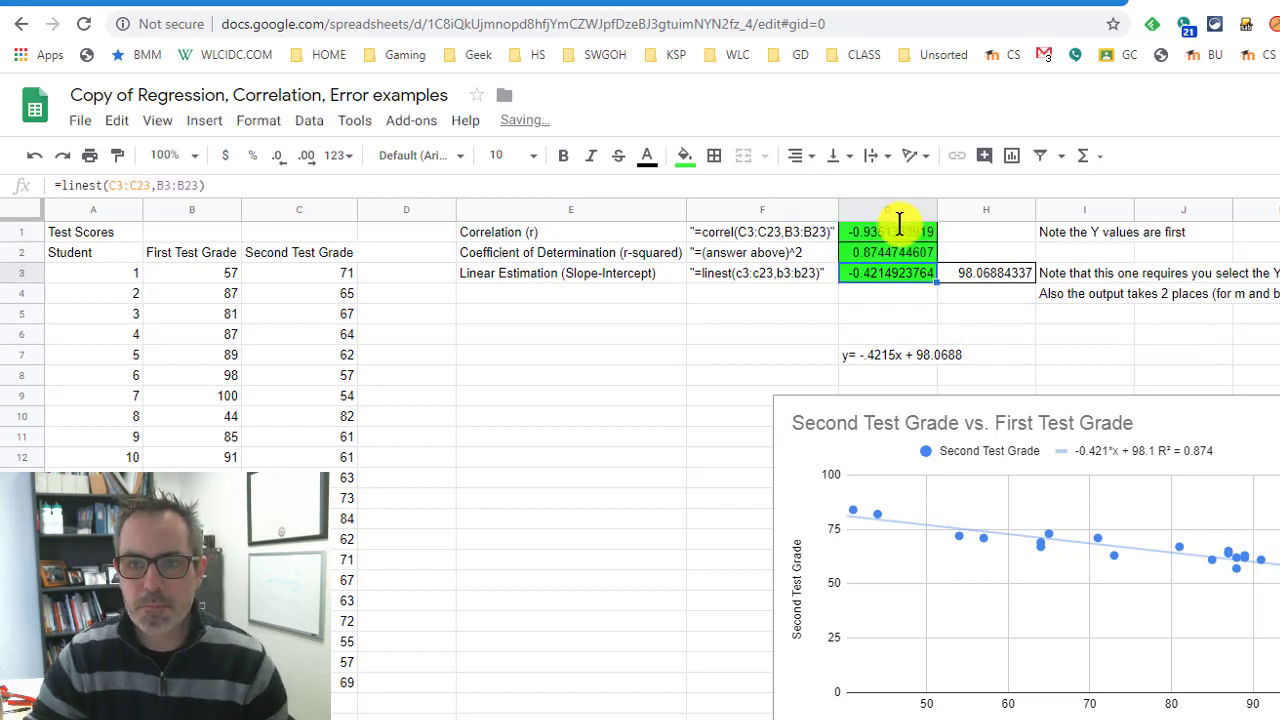
- Replace G2 with =correl(b:b,c:c)^2, giving 0.8744744607
{"action": "left_click", "coordinate": [880, 250]}
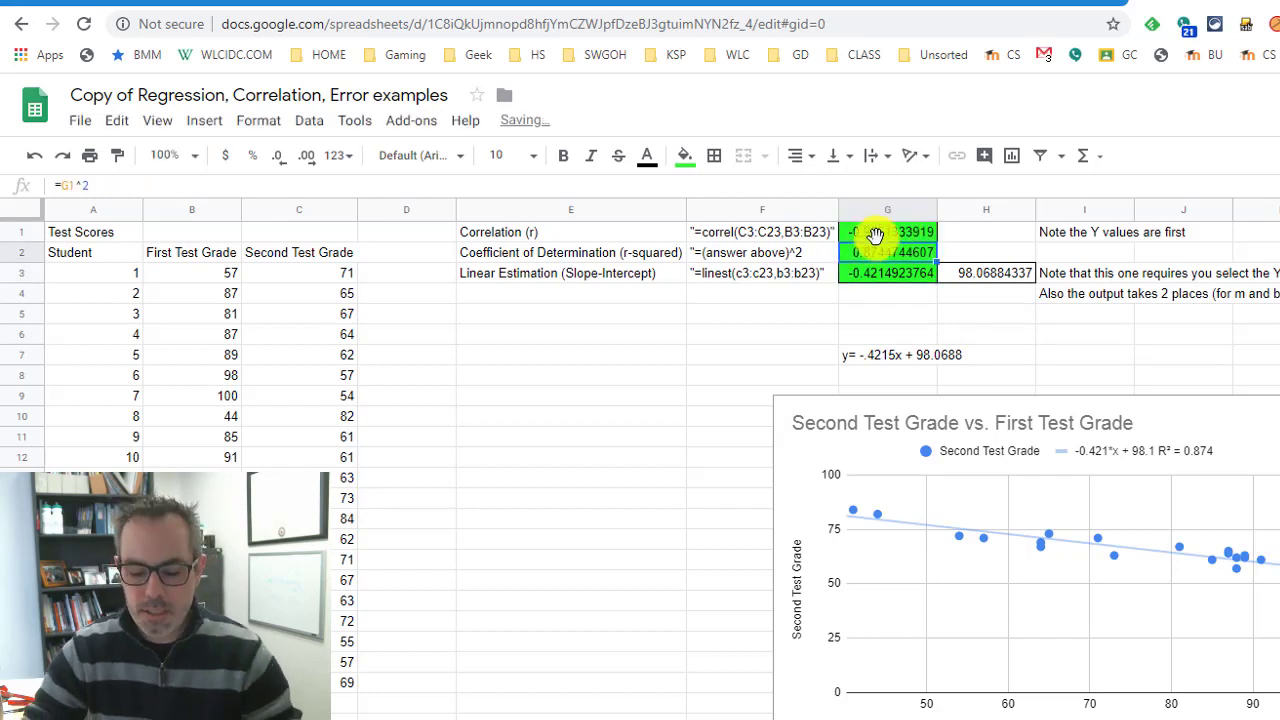
{"action": "type", "text": "=correl"}
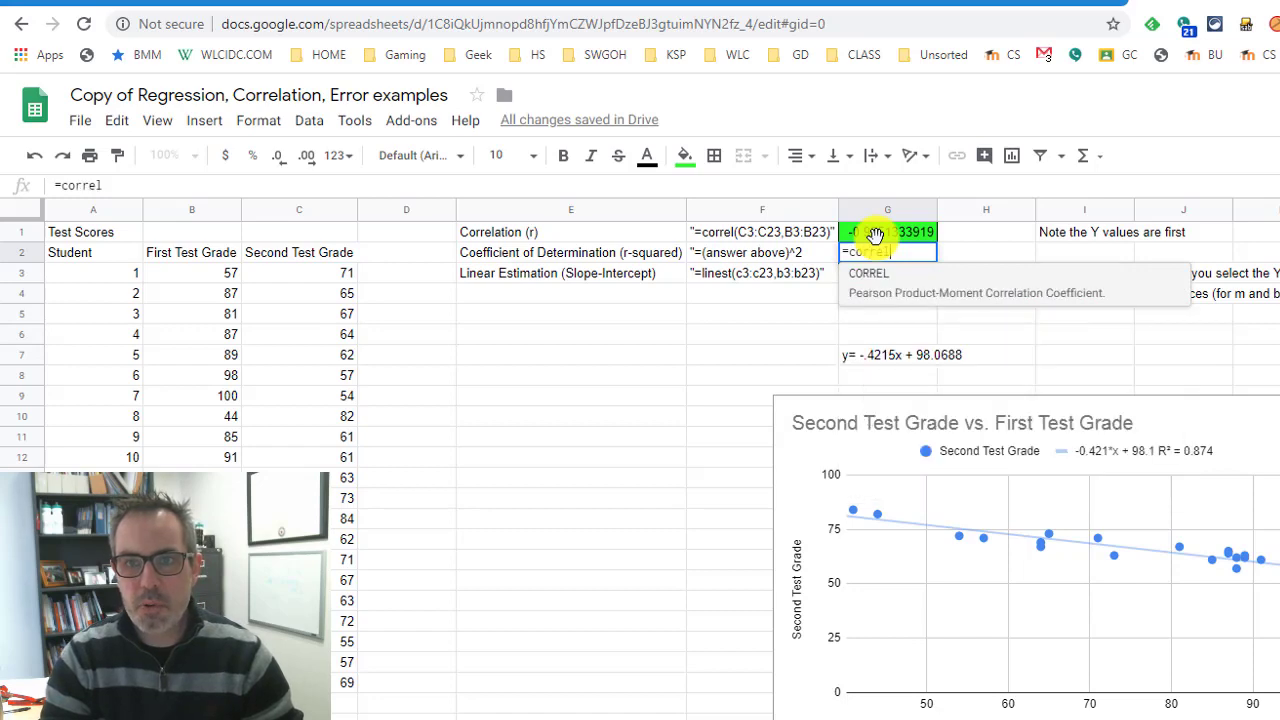
{"action": "type", "text": "(b:b,"}
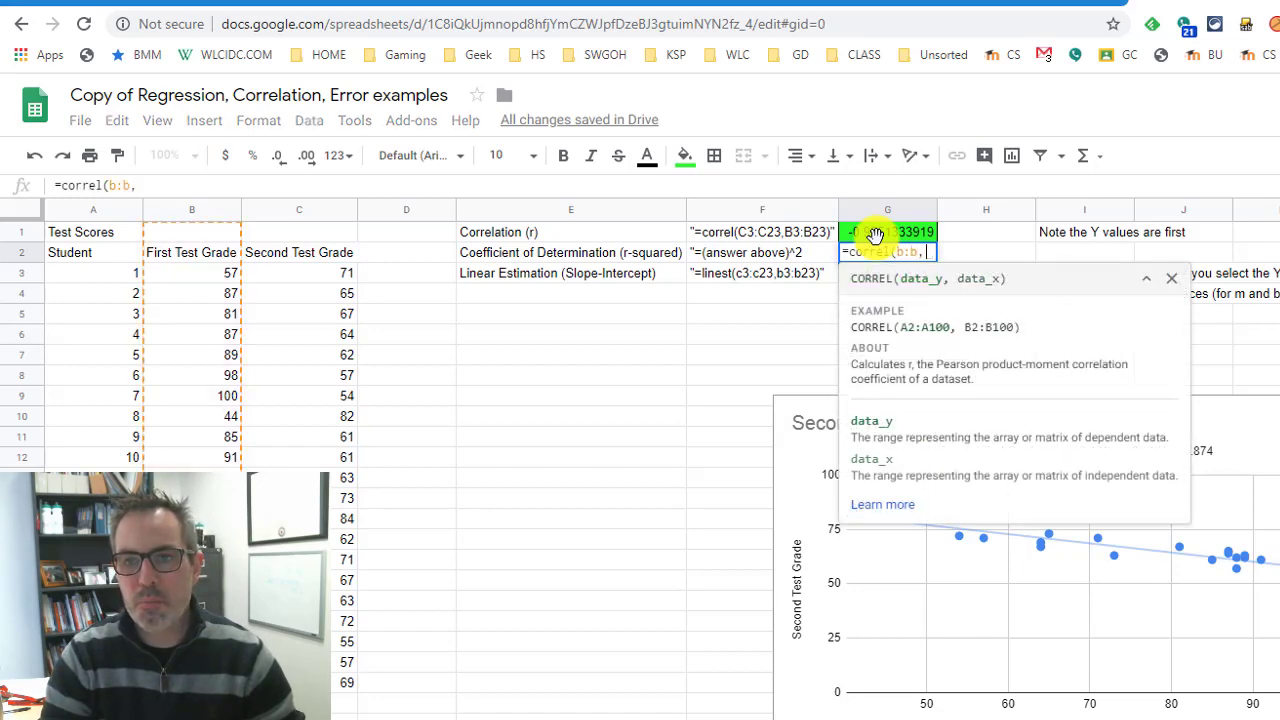
{"action": "type", "text": "c:c)"}
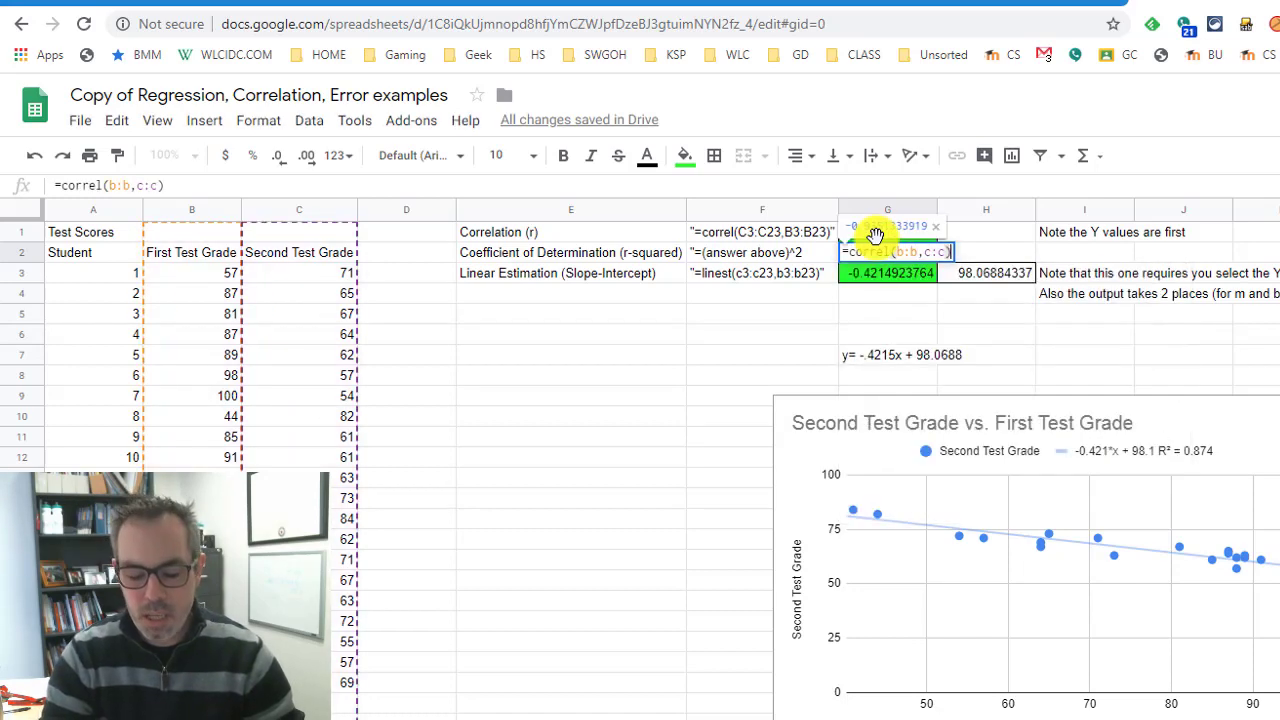
{"action": "type", "text": "^2"}
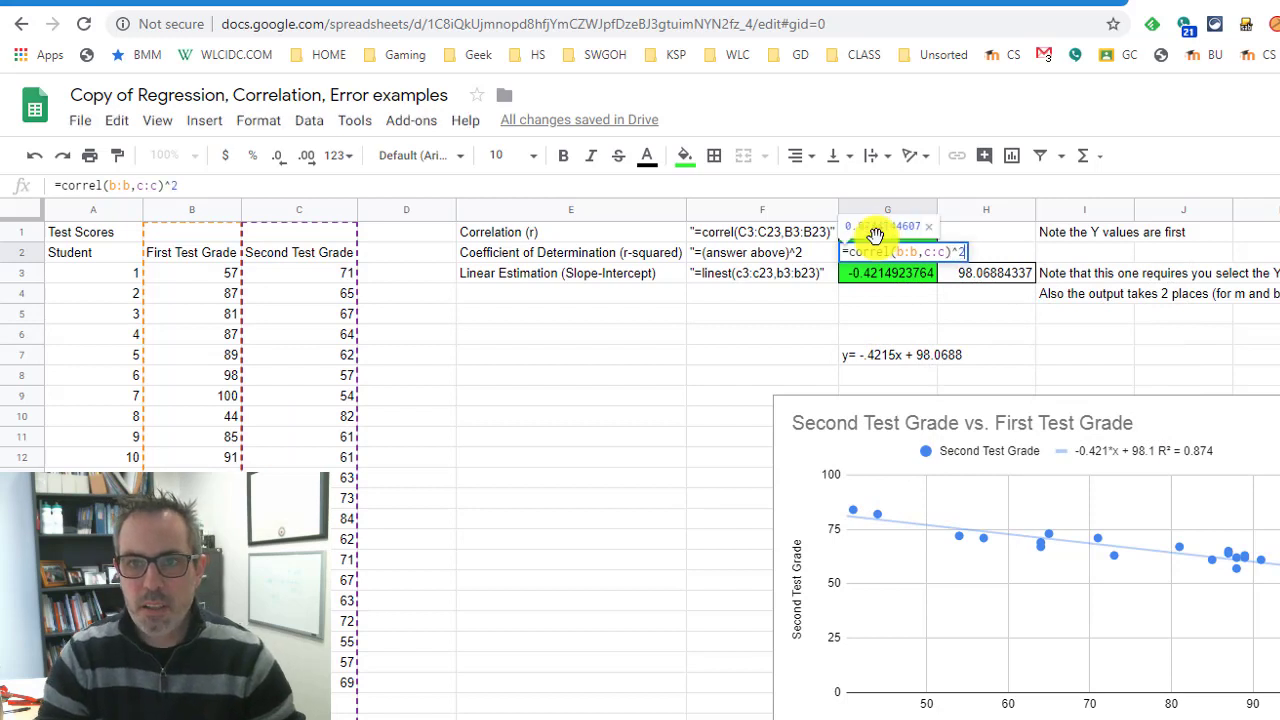
{"action": "key", "text": "Return"}
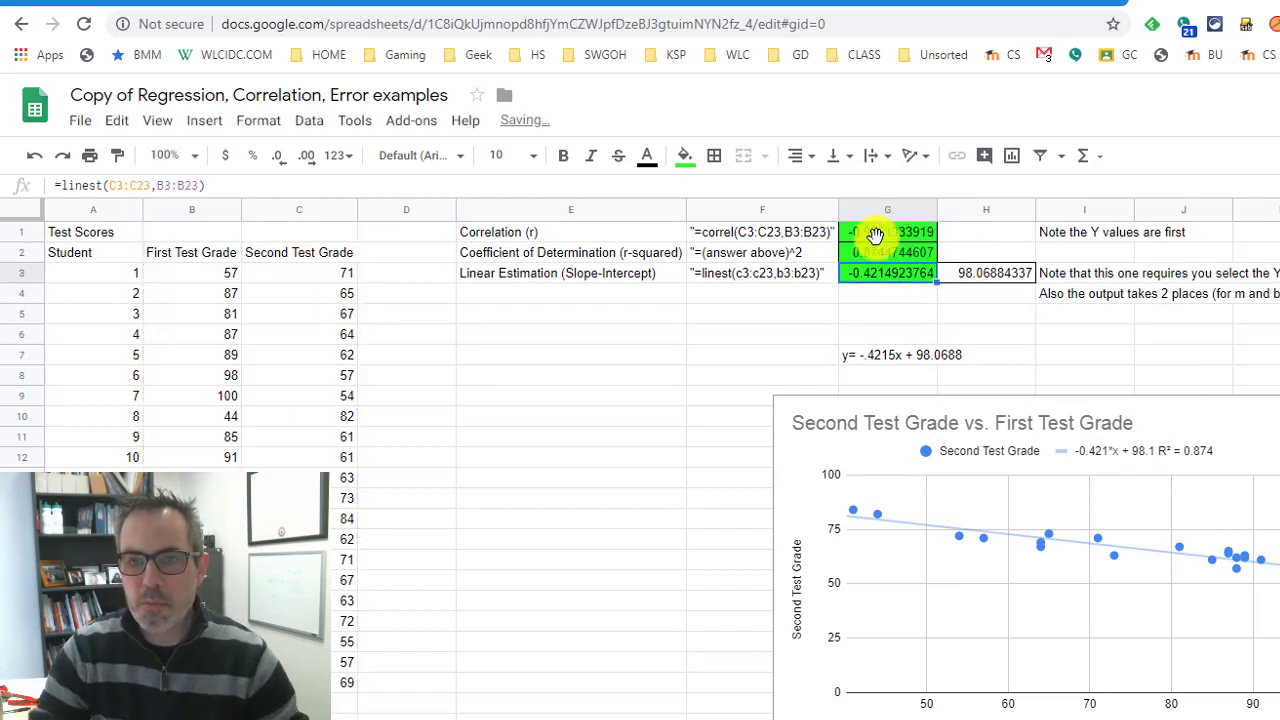
{"action": "left_click", "coordinate": [922, 238]}
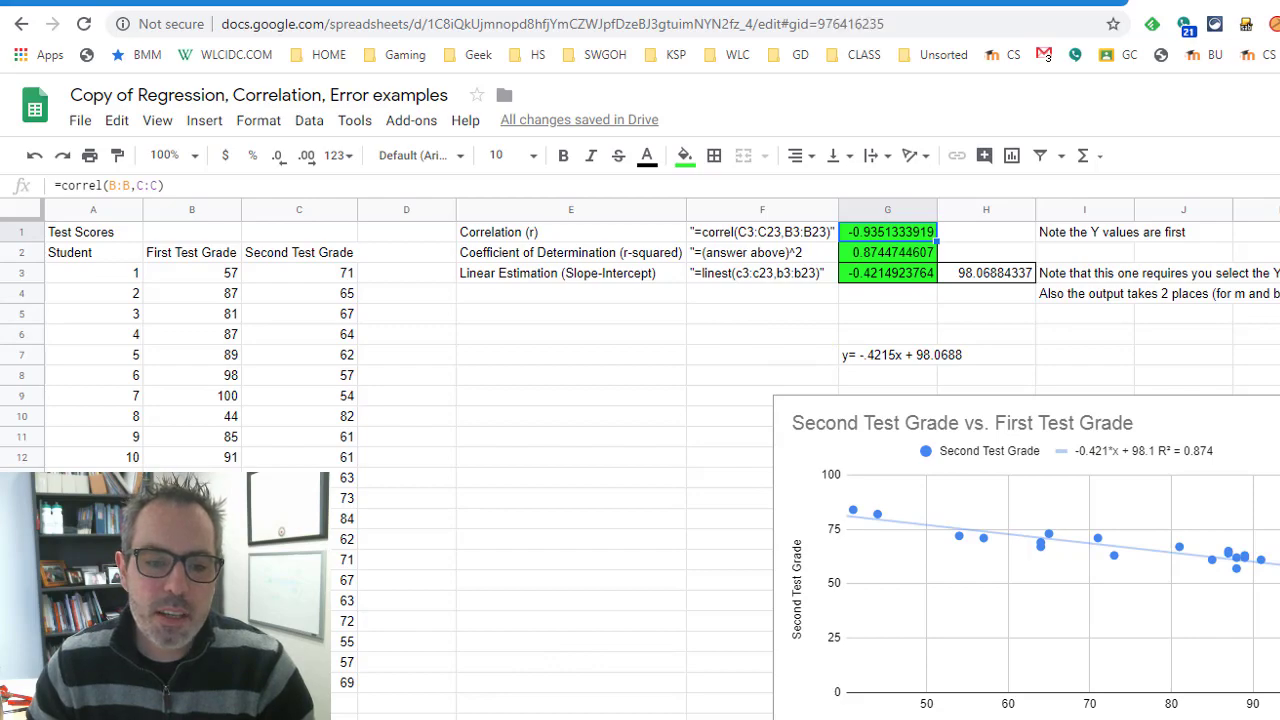
- On the SSE/MSE sheet, enter a LINEST in F1 using the whole Observed Y and X columns
{"action": "left_click", "coordinate": [694, 663]}
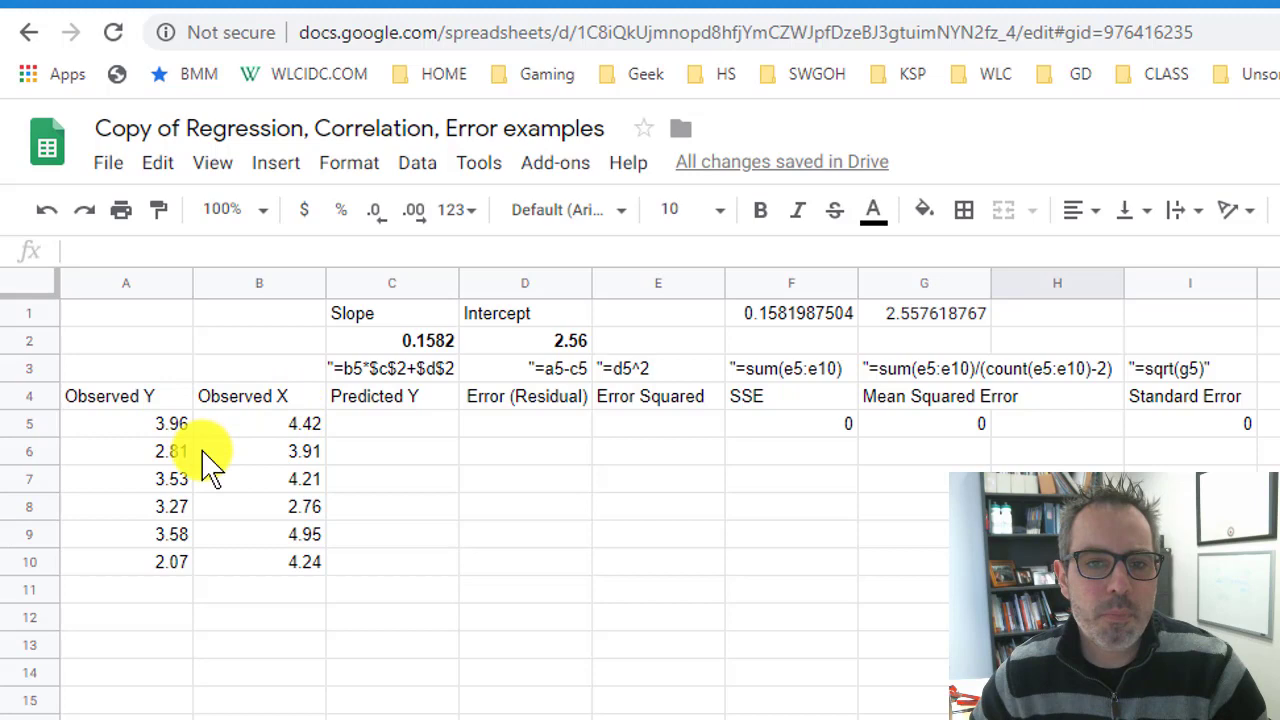
{"action": "left_click", "coordinate": [780, 316]}
{"action": "type", "text": "=line"}
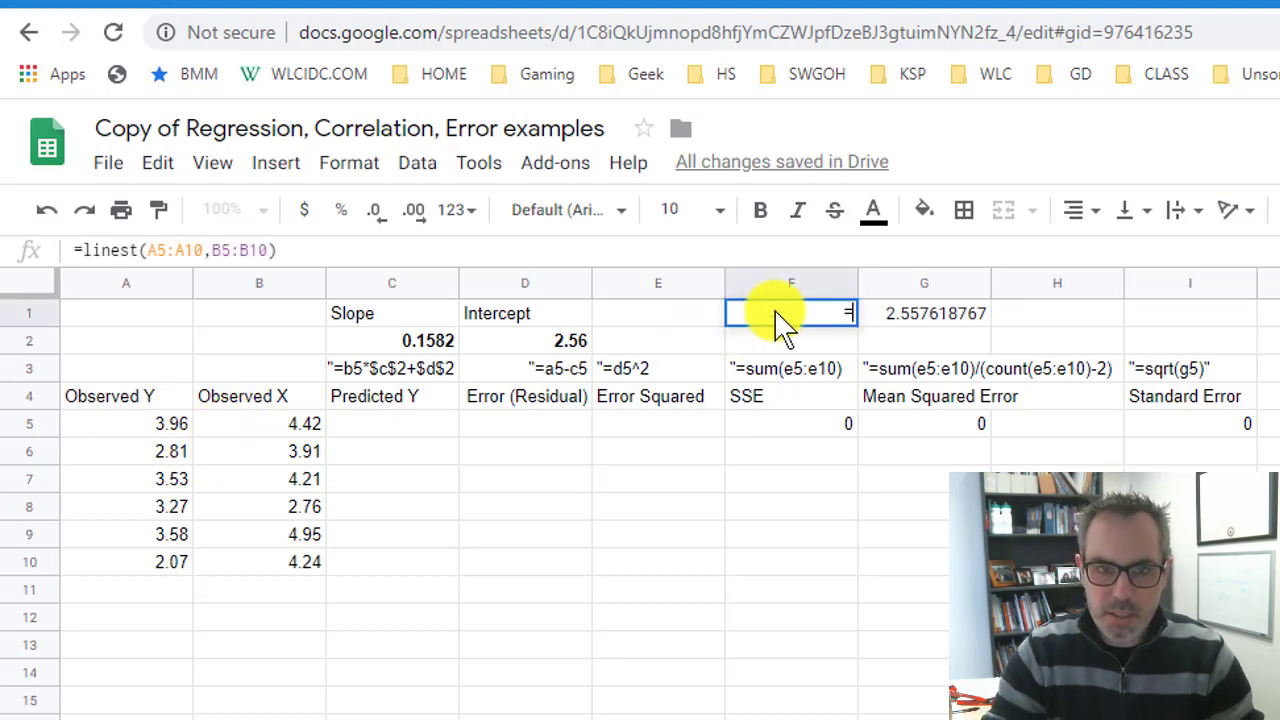
{"action": "type", "text": "st("}
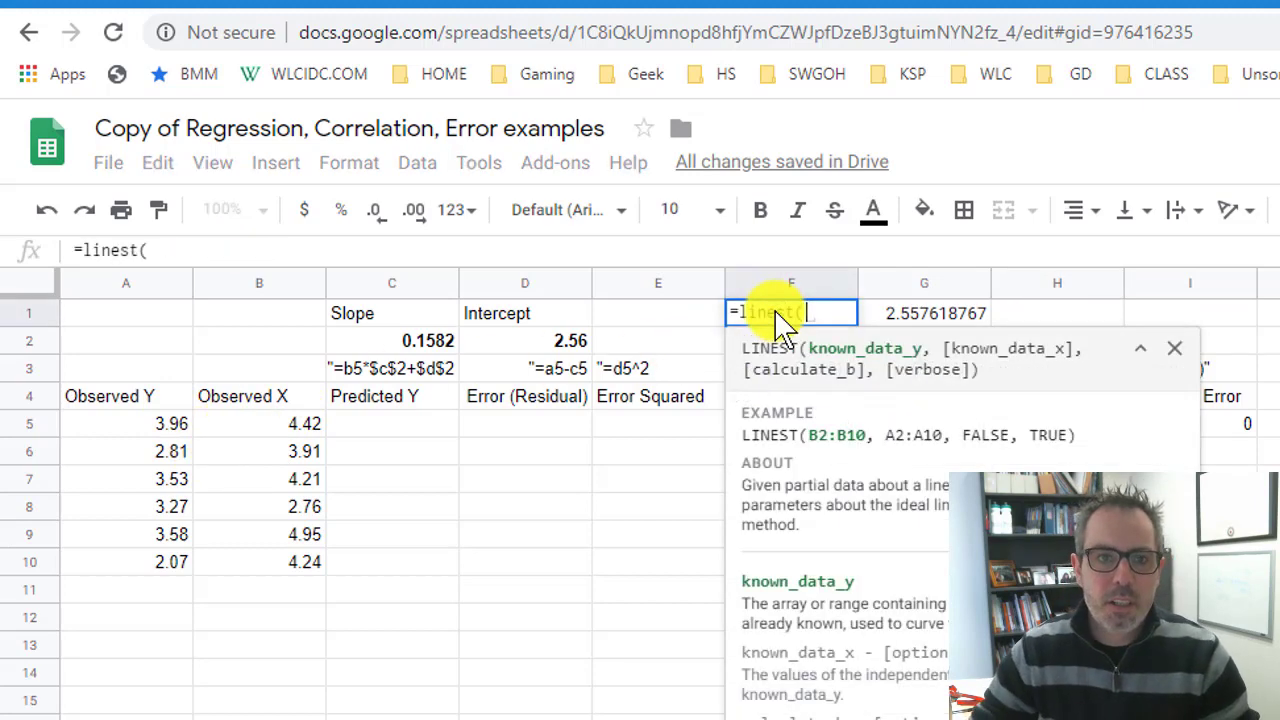
{"action": "left_click", "coordinate": [144, 290]}
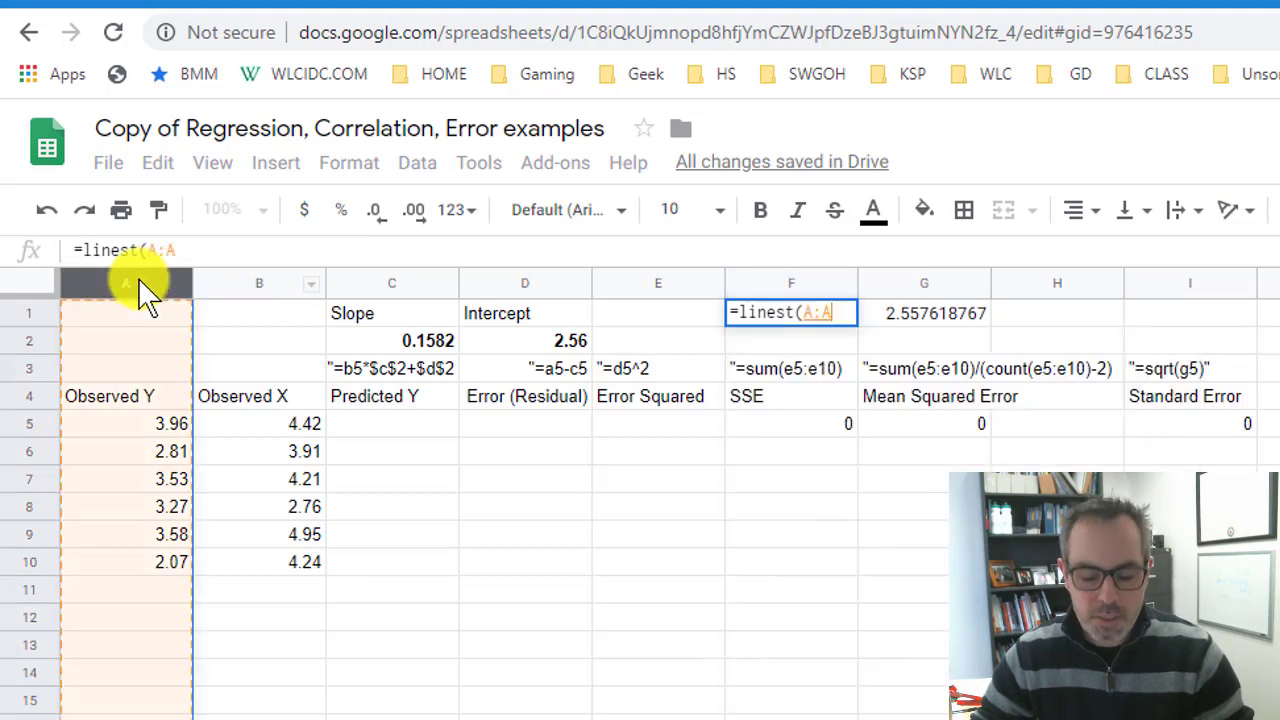
{"action": "type", "text": ","}
{"action": "left_click", "coordinate": [257, 290]}
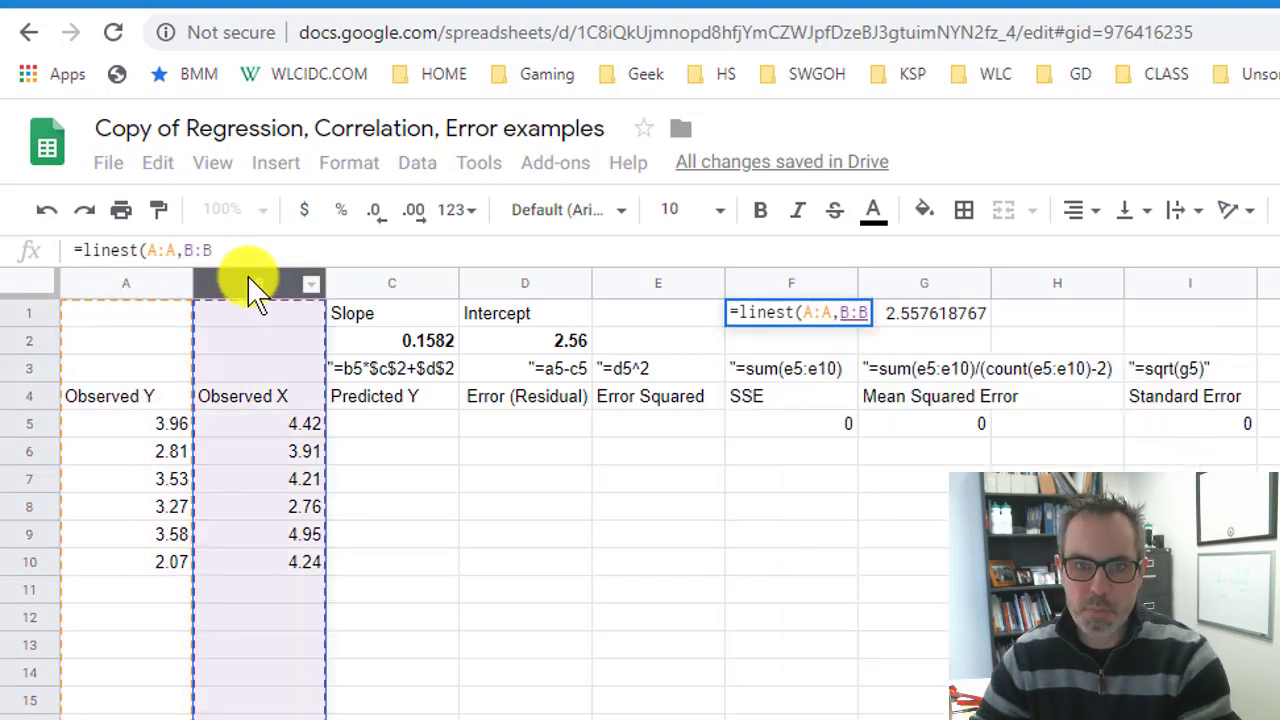
{"action": "key", "text": "Return"}
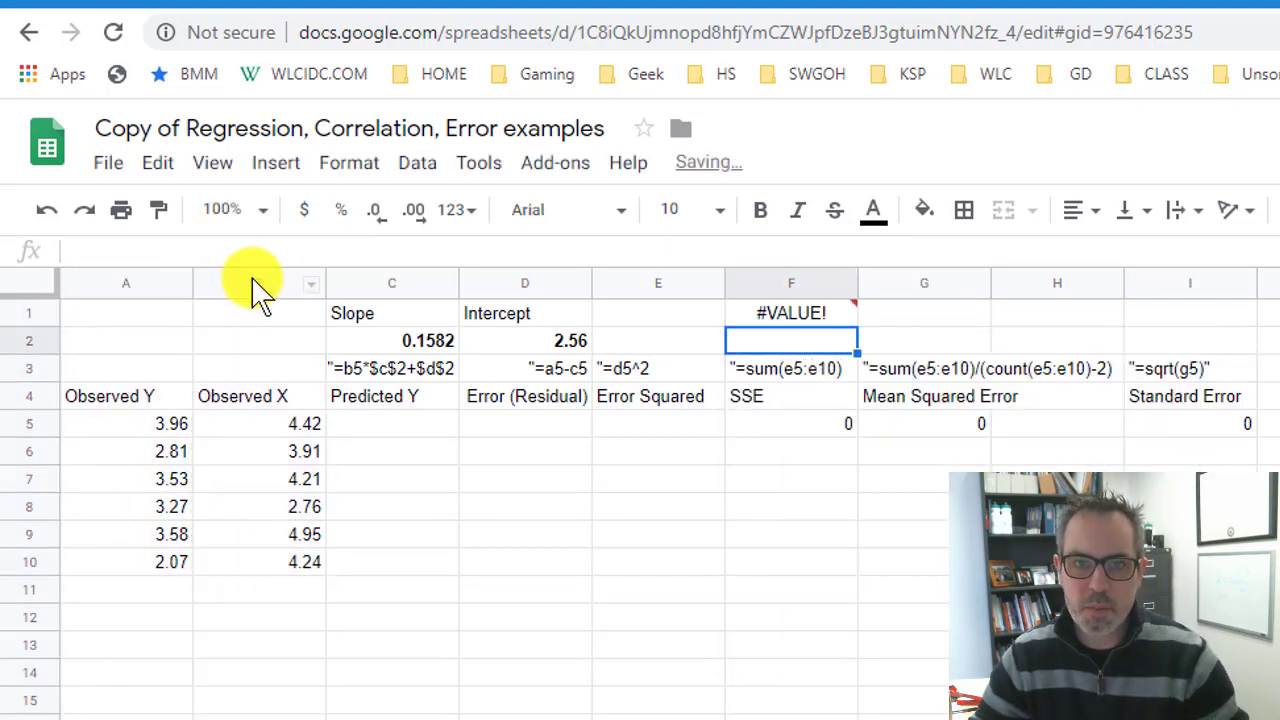
- Correct F1 to =linest(A5:A10,B5:B10)
{"action": "left_click", "coordinate": [810, 318]}
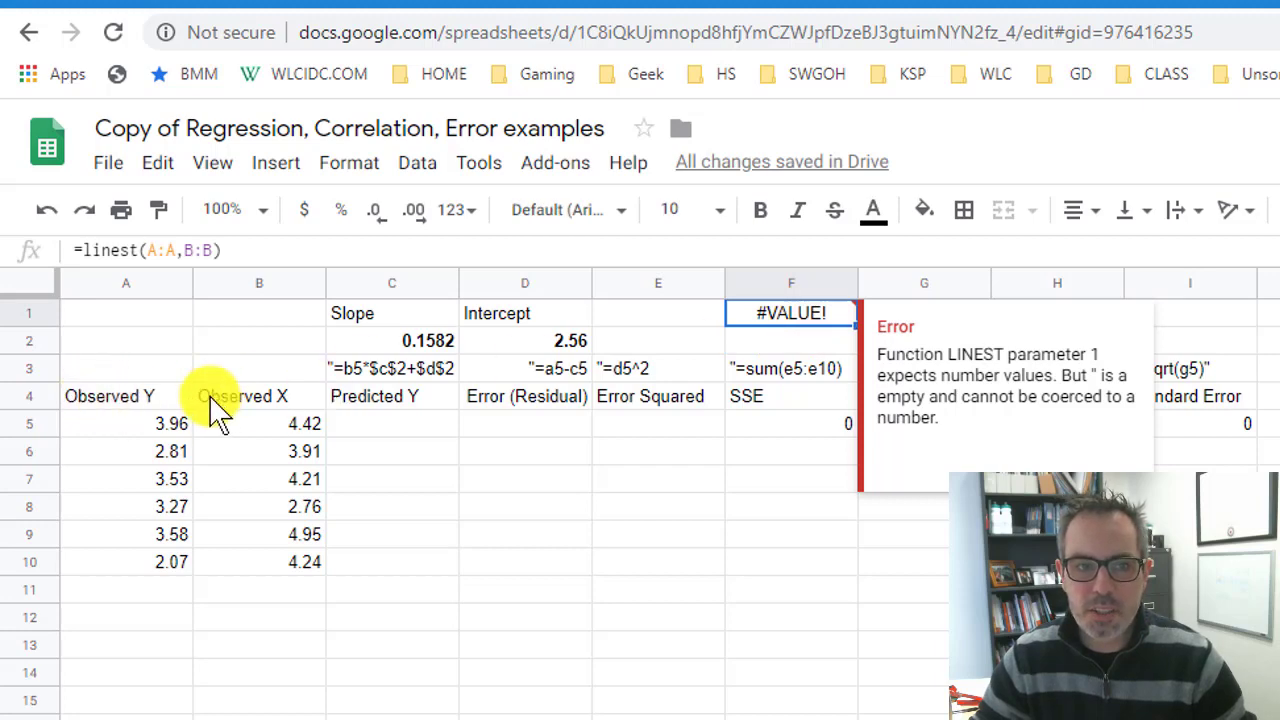
{"action": "type", "text": "=linest("}
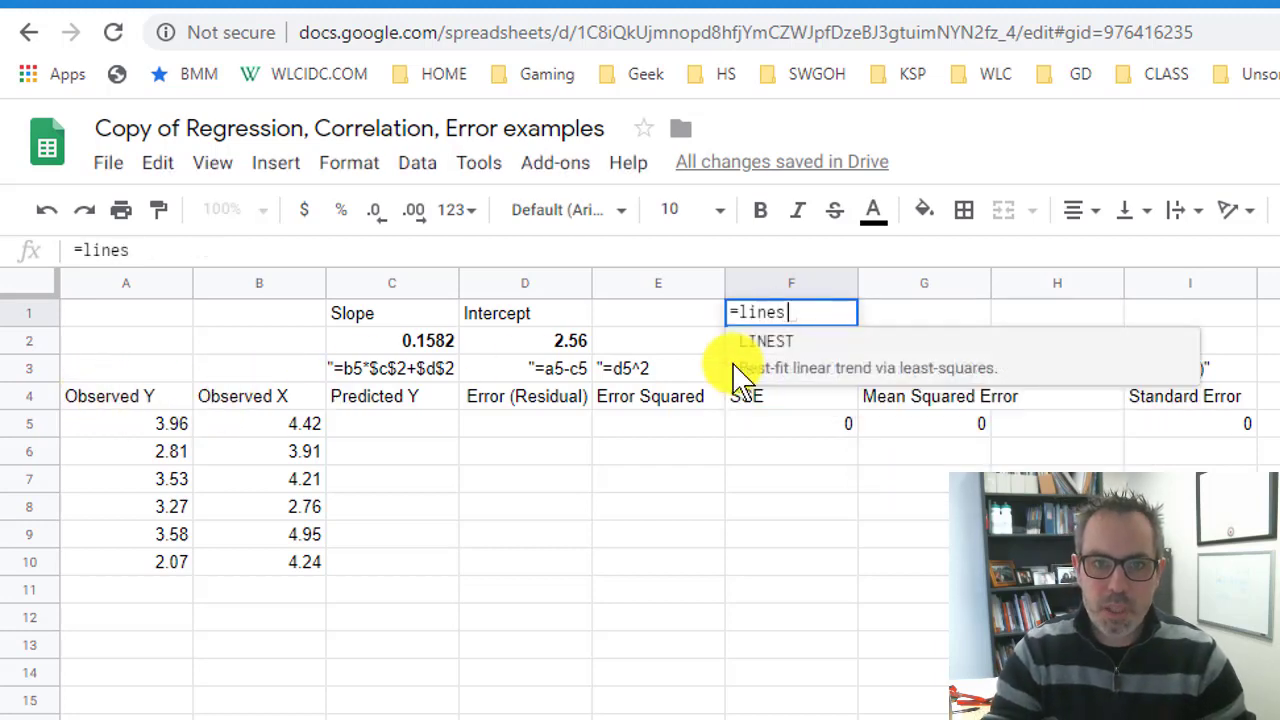
{"action": "left_click", "coordinate": [165, 424]}
{"action": "left_click_drag", "start_coordinate": [165, 510], "coordinate": [114, 564]}
{"action": "type", "text": ","}
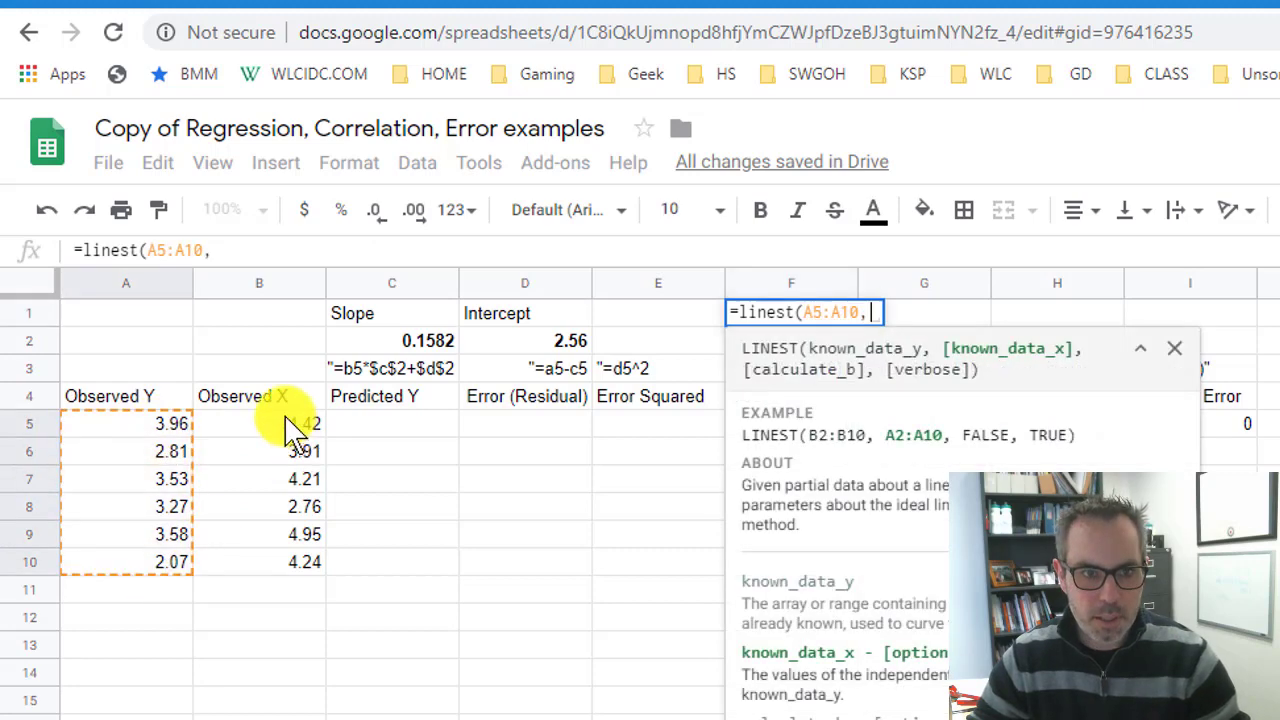
{"action": "left_click_drag", "start_coordinate": [286, 423], "coordinate": [283, 570]}
{"action": "key", "text": "Return"}
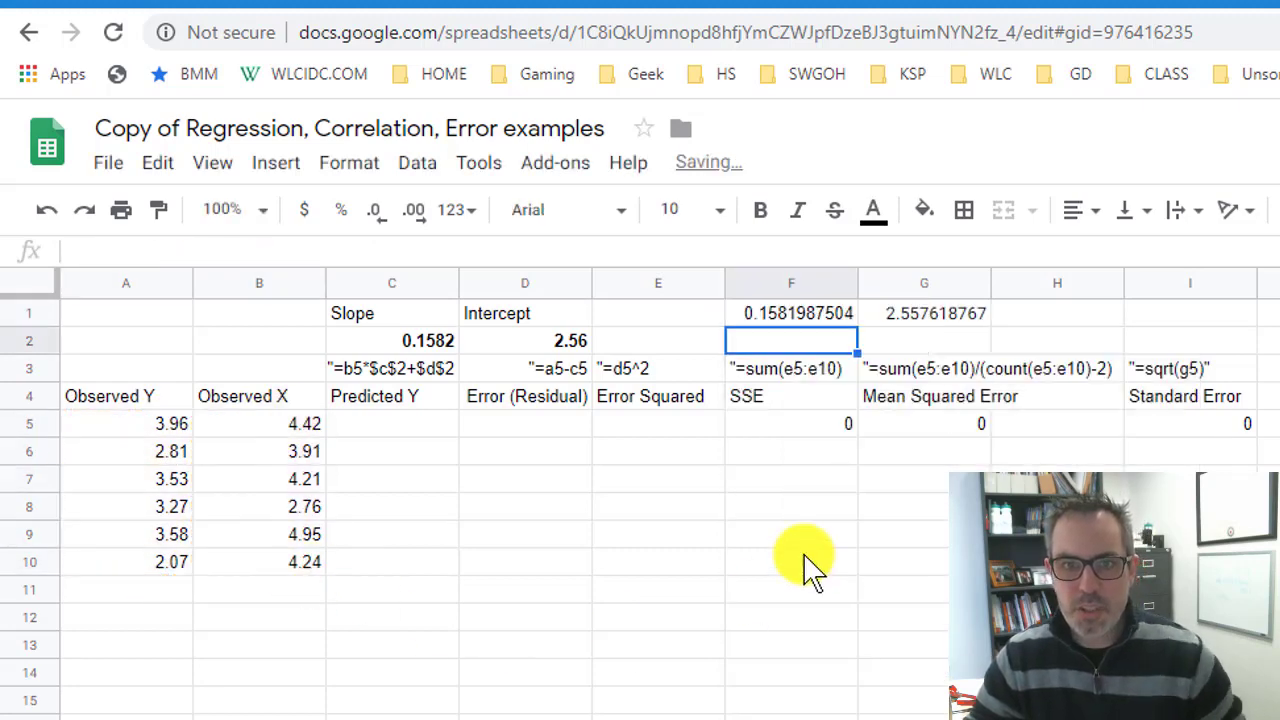
- Compare the LINEST slope 0.1581987504 and intercept 2.557618767 with C2 and D2
{"action": "left_click", "coordinate": [830, 318]}
{"action": "left_click", "coordinate": [880, 312]}
{"action": "left_click", "coordinate": [845, 318]}
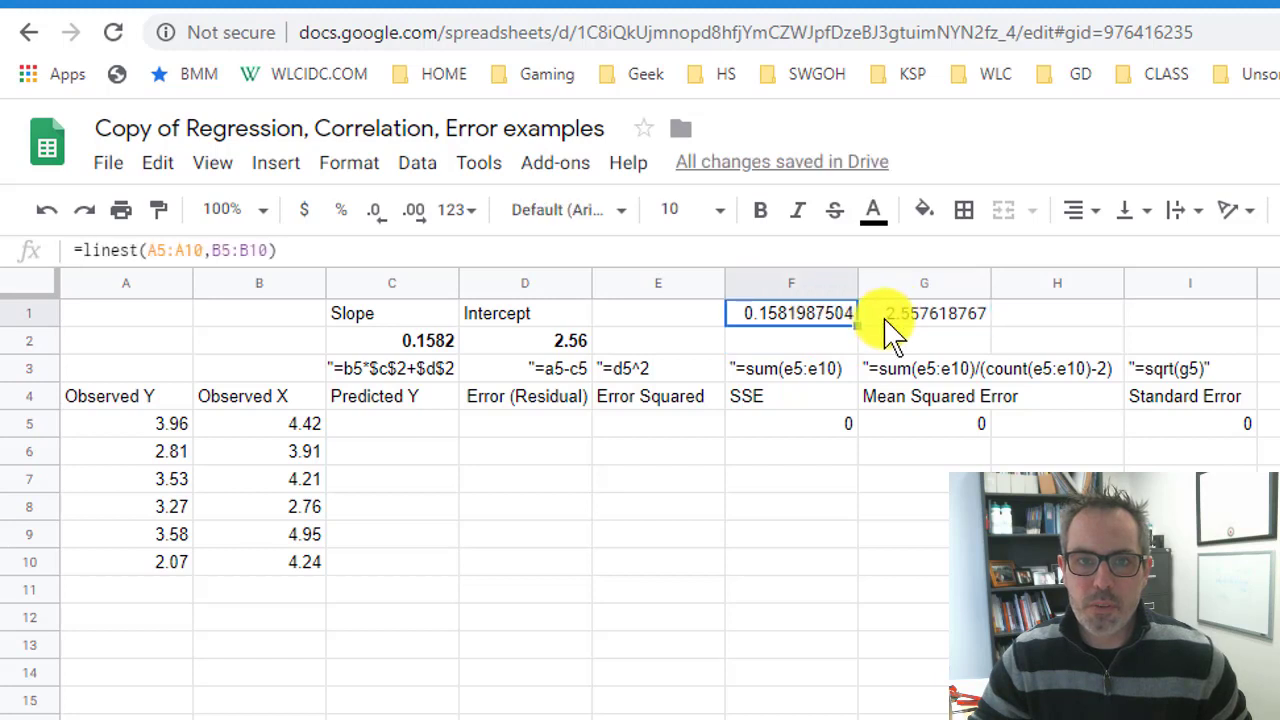
{"action": "left_click", "coordinate": [885, 312]}
{"action": "left_click", "coordinate": [414, 337]}
{"action": "left_click", "coordinate": [529, 343]}
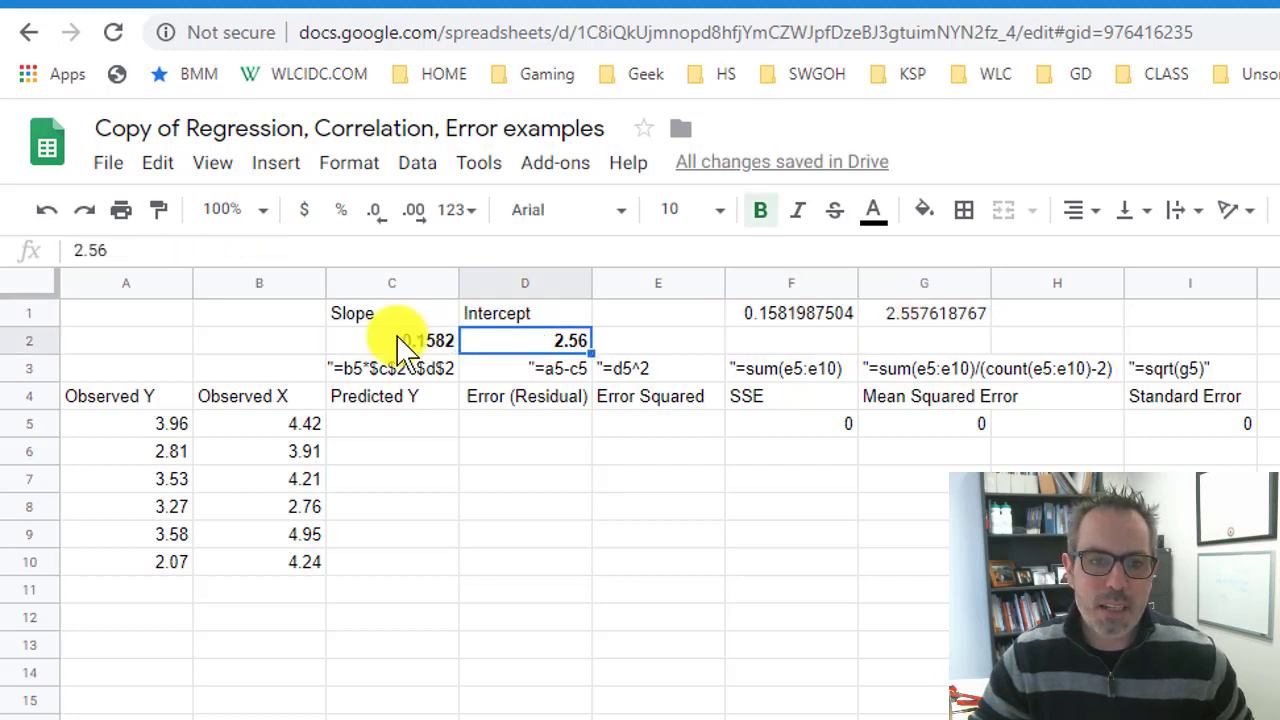
{"action": "left_click", "coordinate": [400, 337]}
{"action": "left_click", "coordinate": [566, 342]}
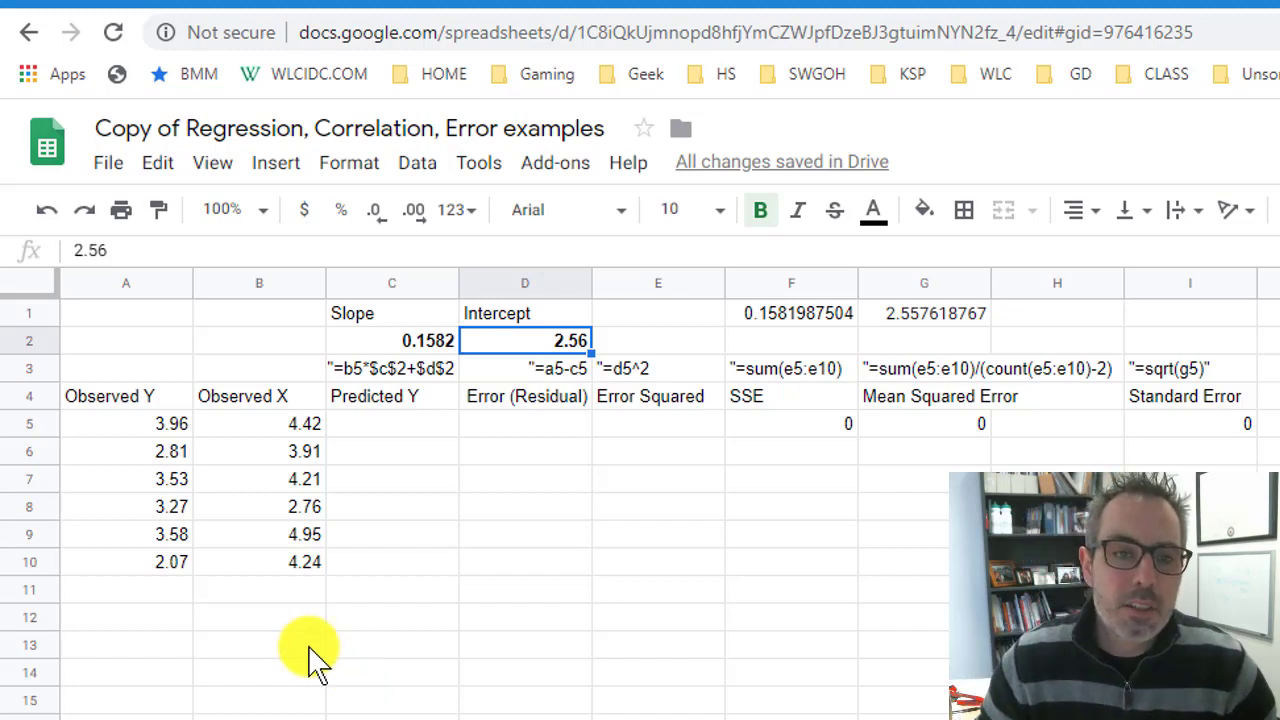
{"action": "left_click", "coordinate": [400, 338]}
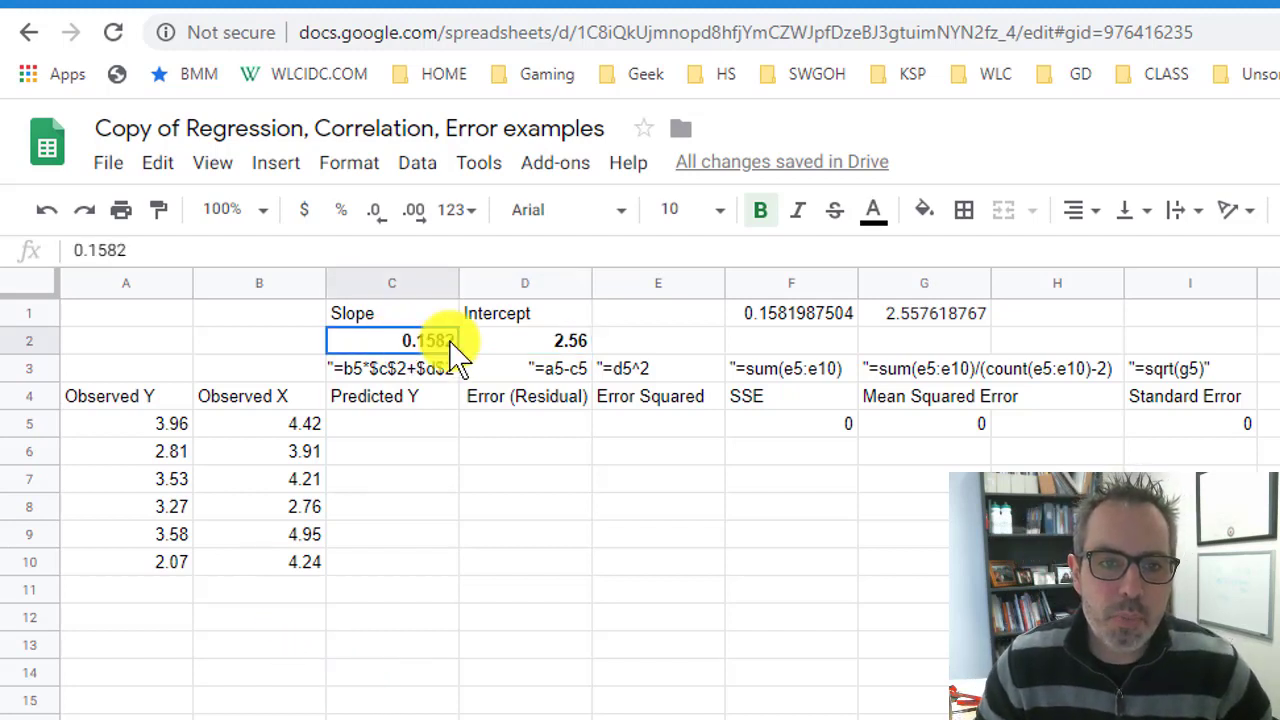
- Enter the first Predicted Y in C5 as =0.1582*4.42+3.96, giving 4.659244
{"action": "left_click", "coordinate": [557, 340]}
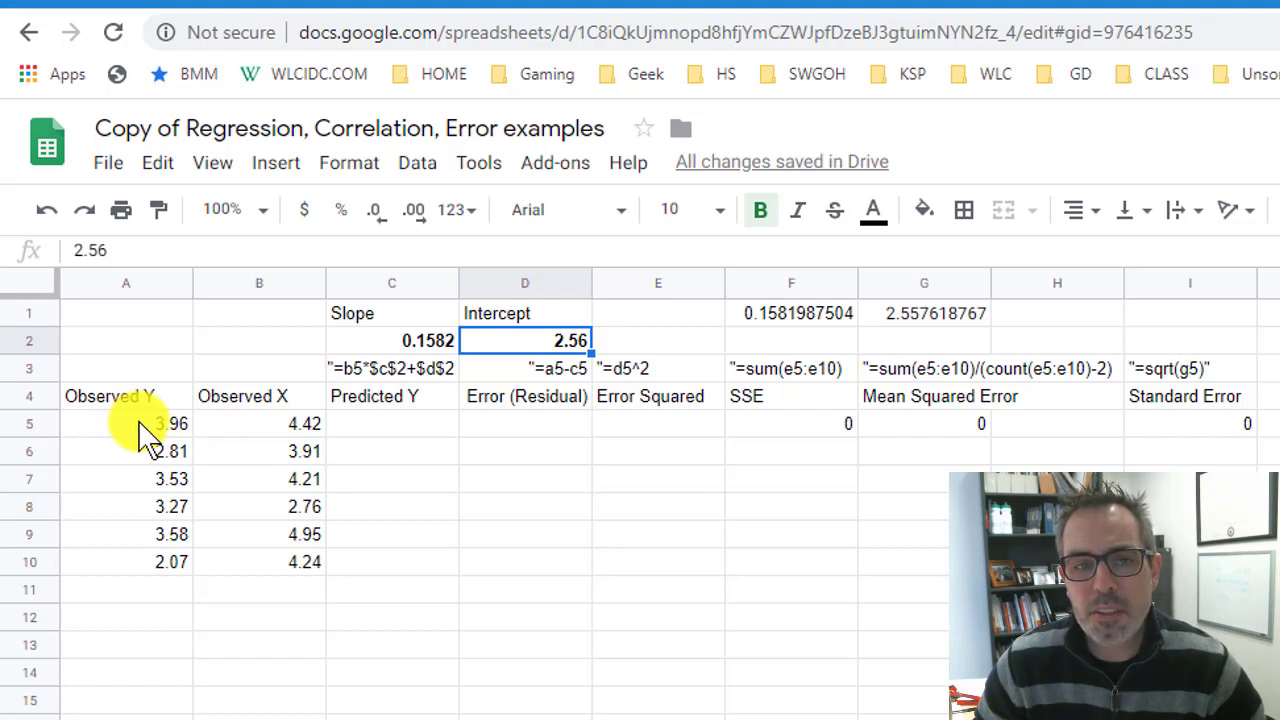
{"action": "left_click", "coordinate": [358, 430]}
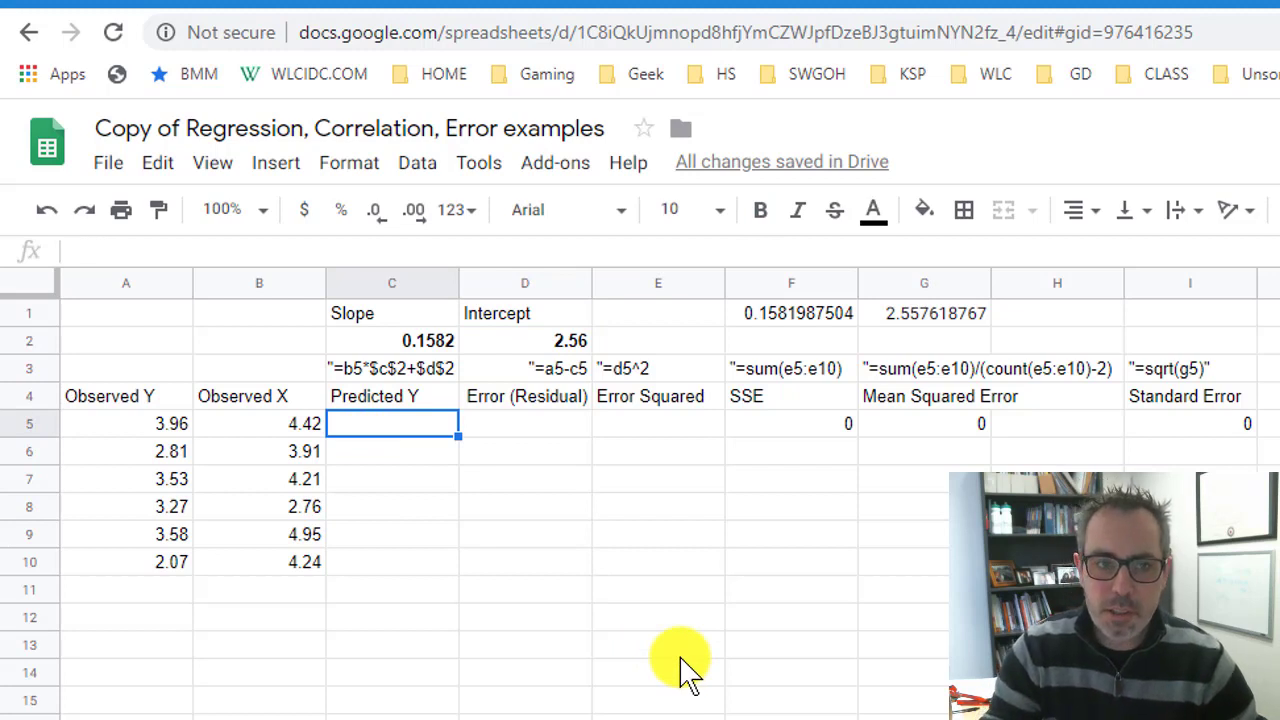
{"action": "type", "text": "="}
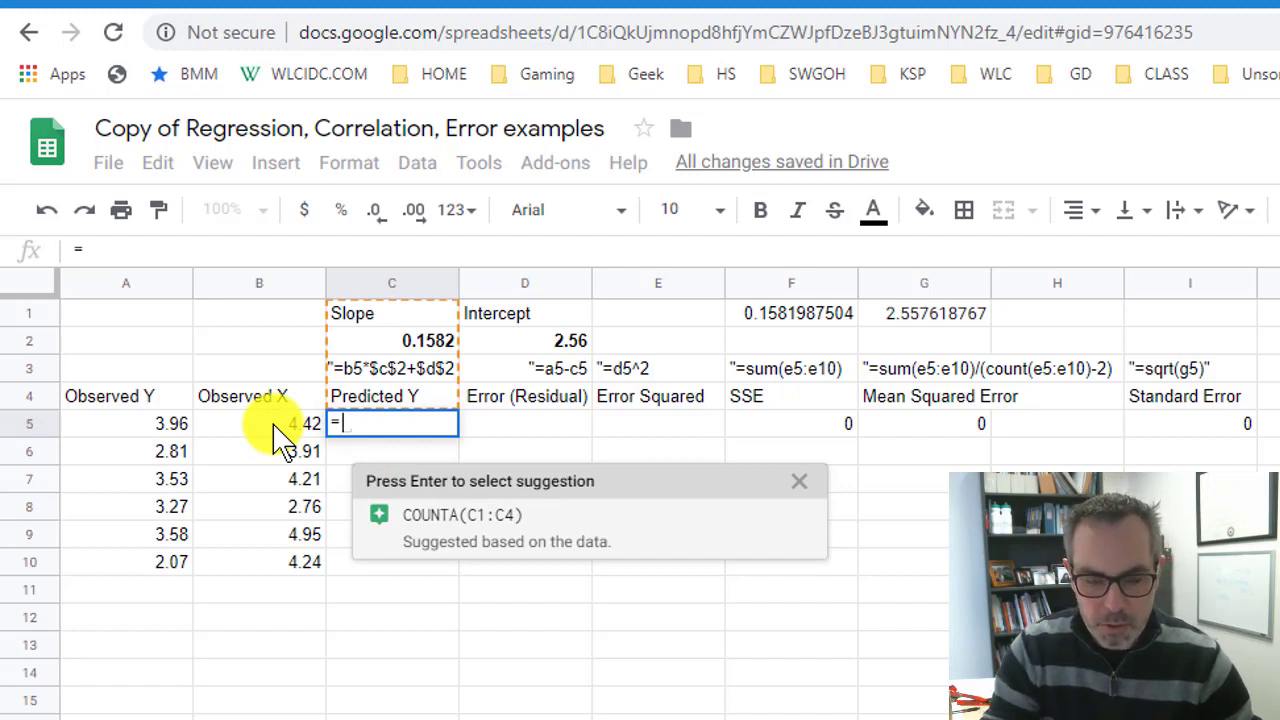
{"action": "type", "text": ".1582"}
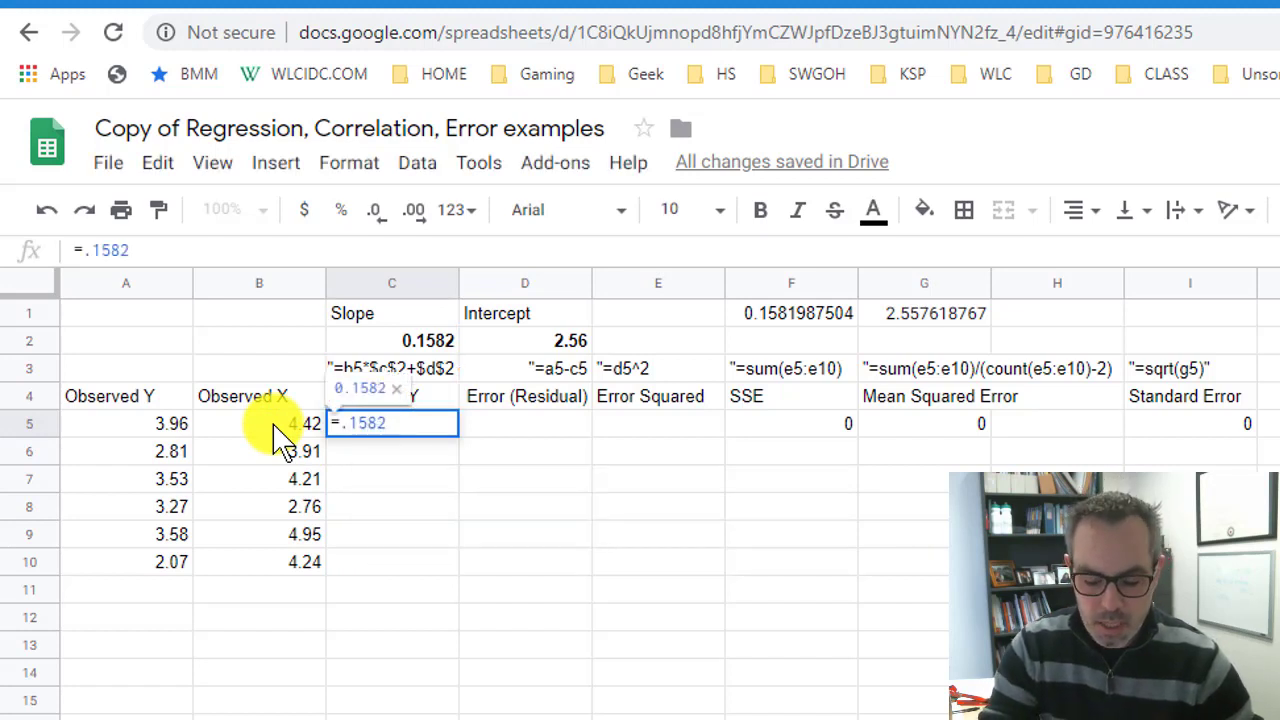
{"action": "type", "text": "*"}
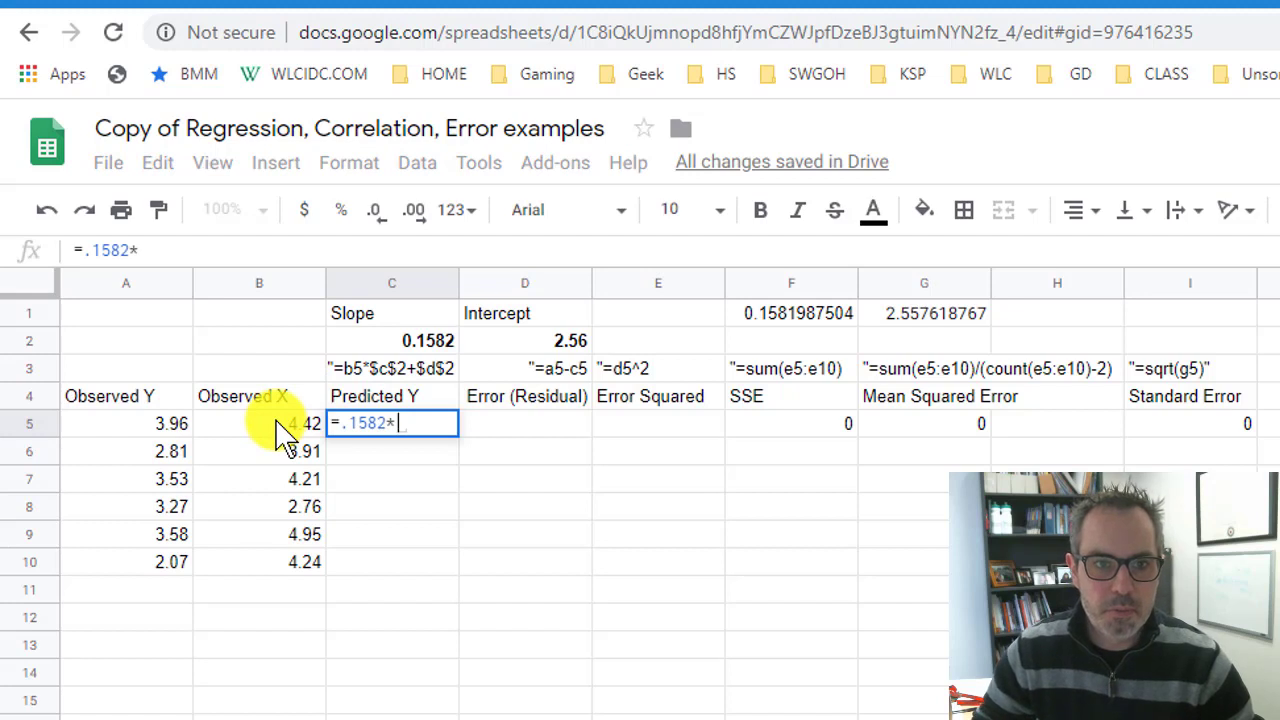
{"action": "type", "text": "4.4"}
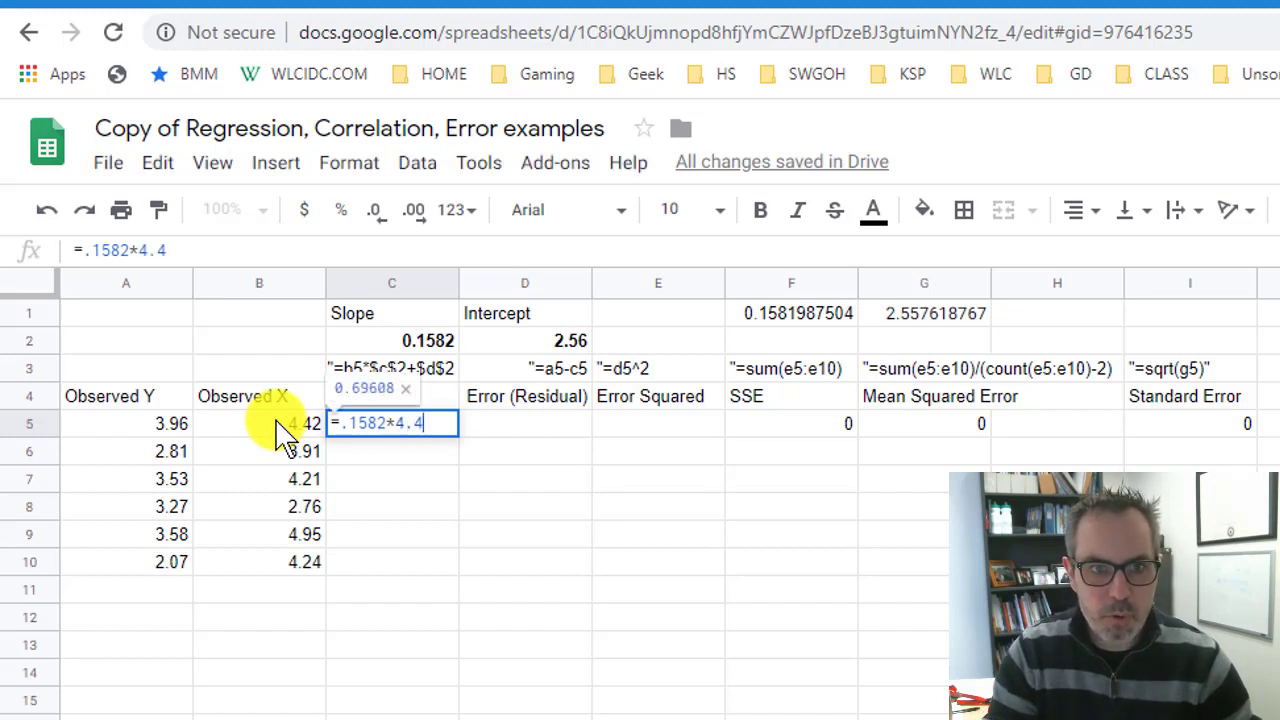
{"action": "type", "text": "2+"}
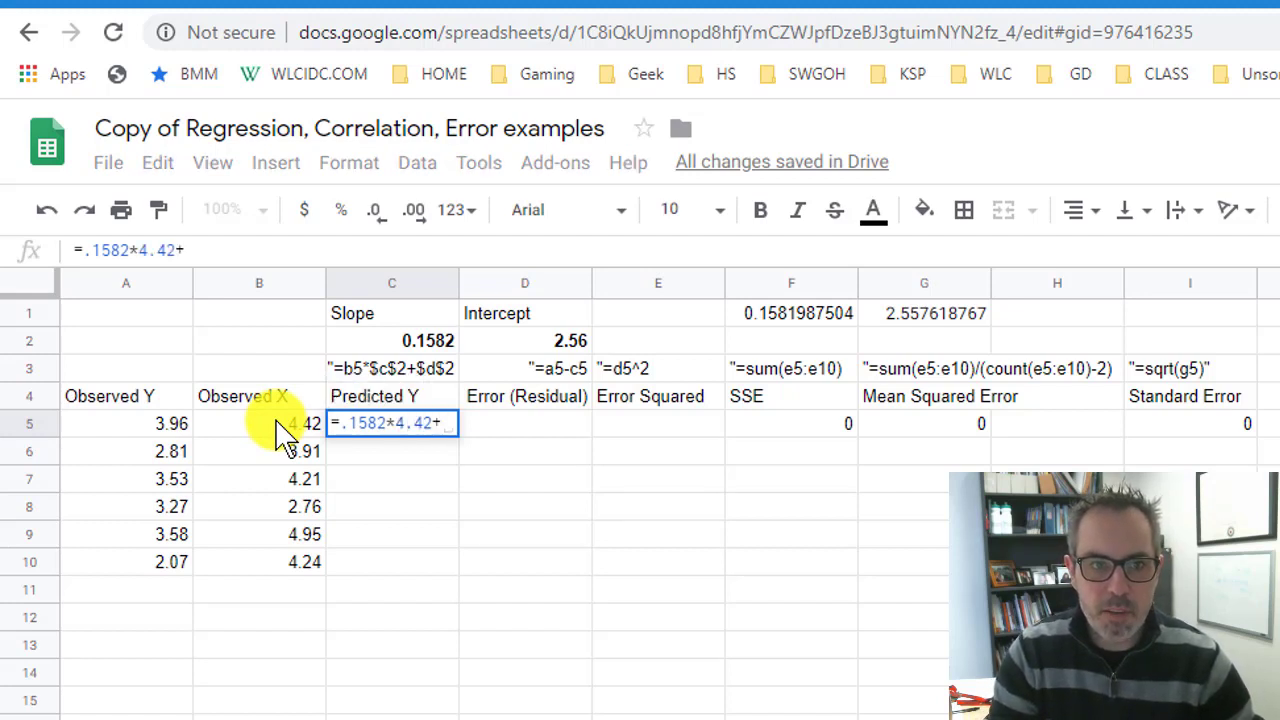
{"action": "type", "text": "2.56"}
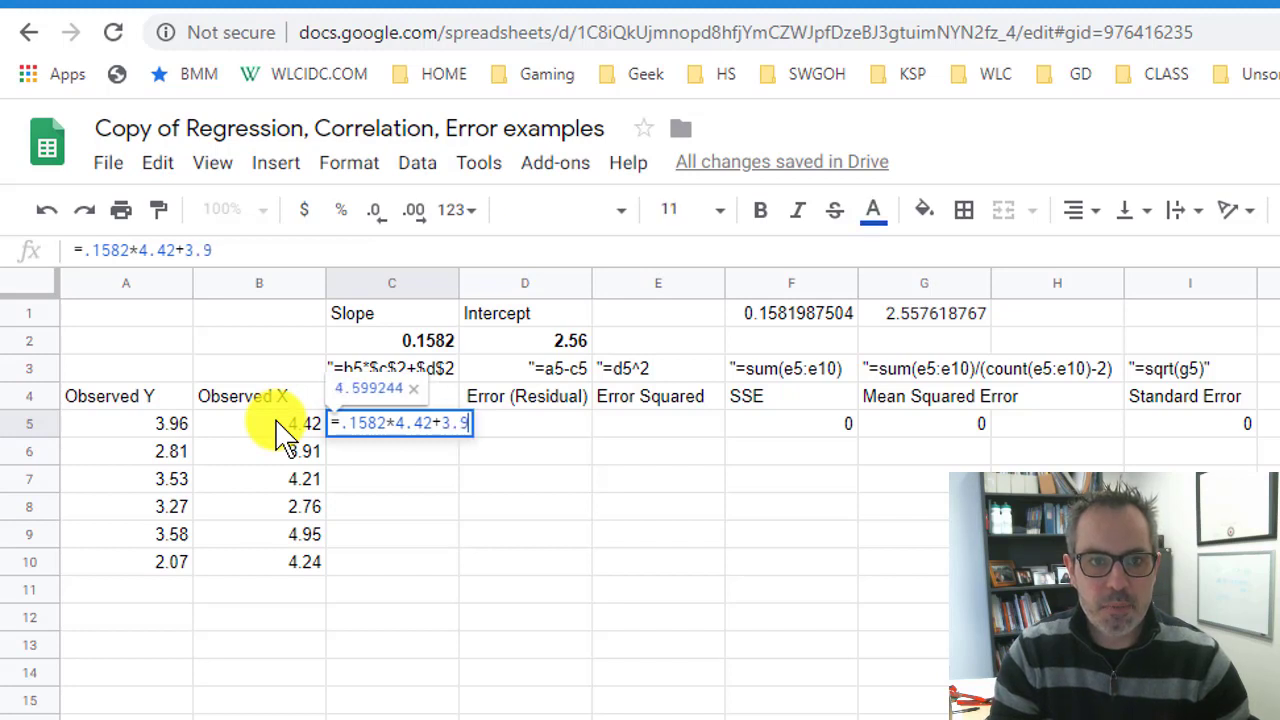
{"action": "key", "text": "Return"}
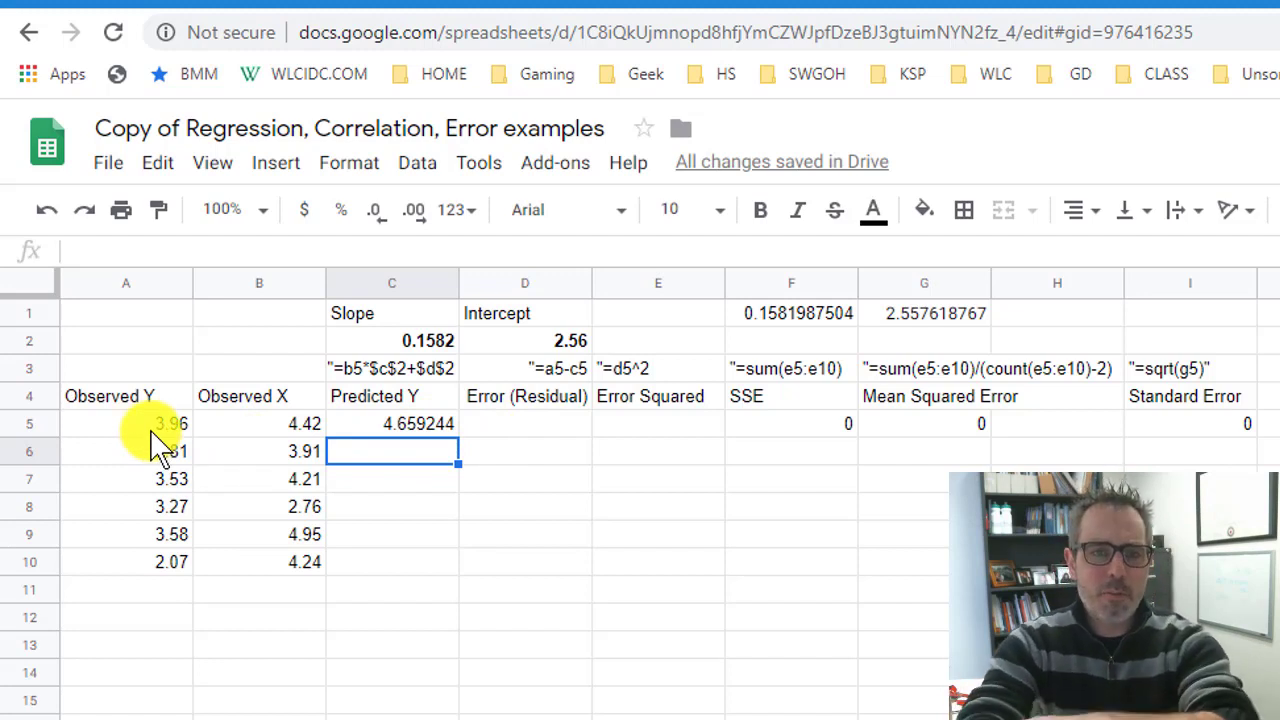
{"action": "left_click", "coordinate": [421, 430]}
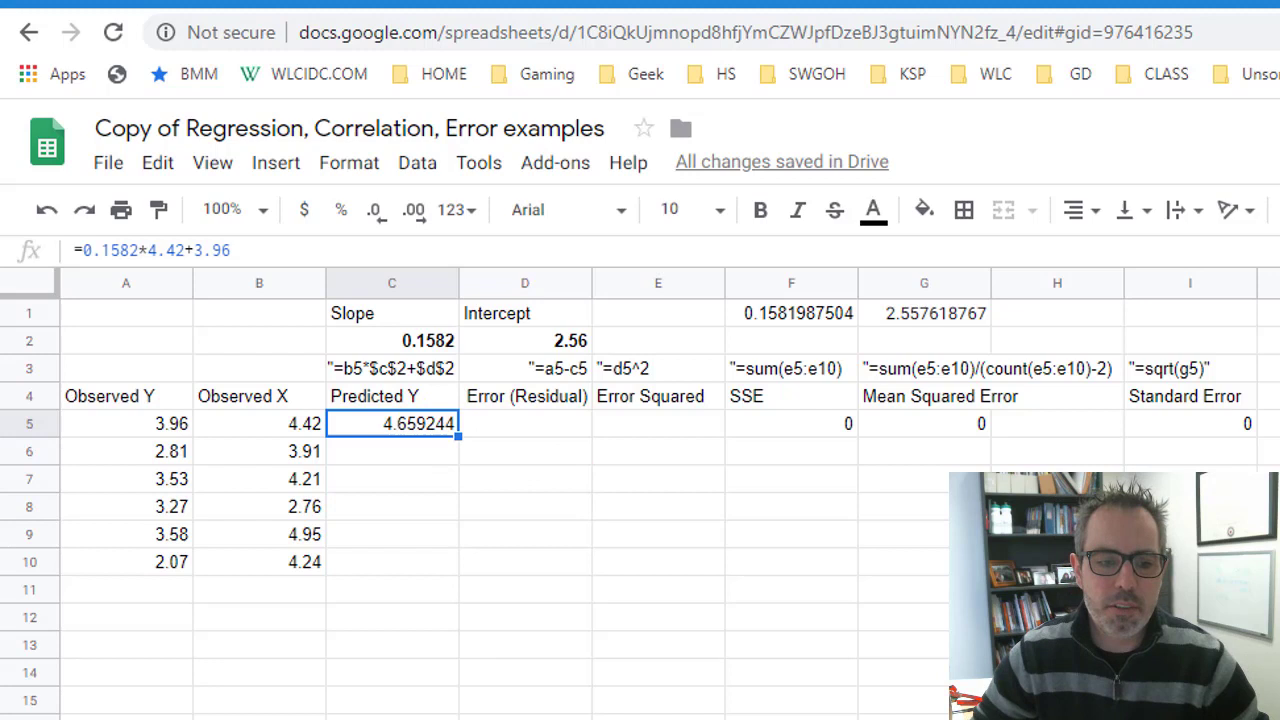
{"action": "key", "text": "ctrl+shift+Page_Up"}
{"action": "left_click", "coordinate": [565, 368]}
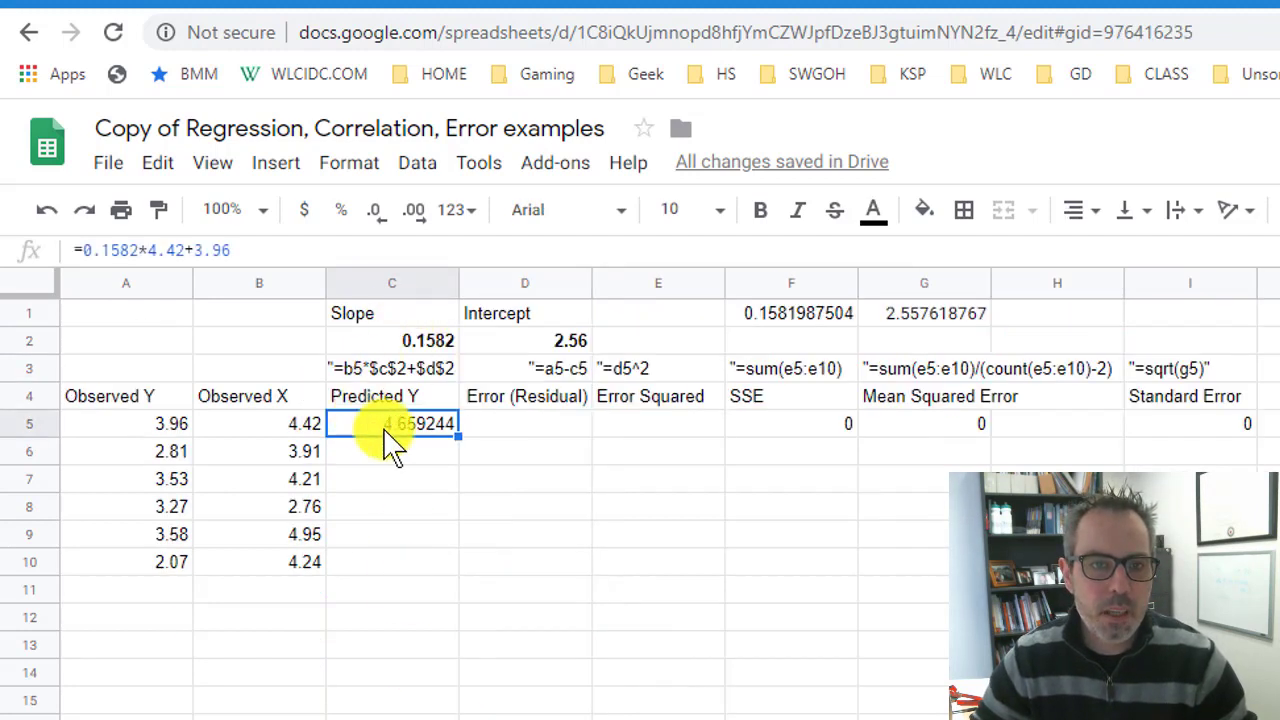
- Enter =C2*B5+D2 in C5 so Predicted Y returns 3.259244
{"action": "type", "text": "="}
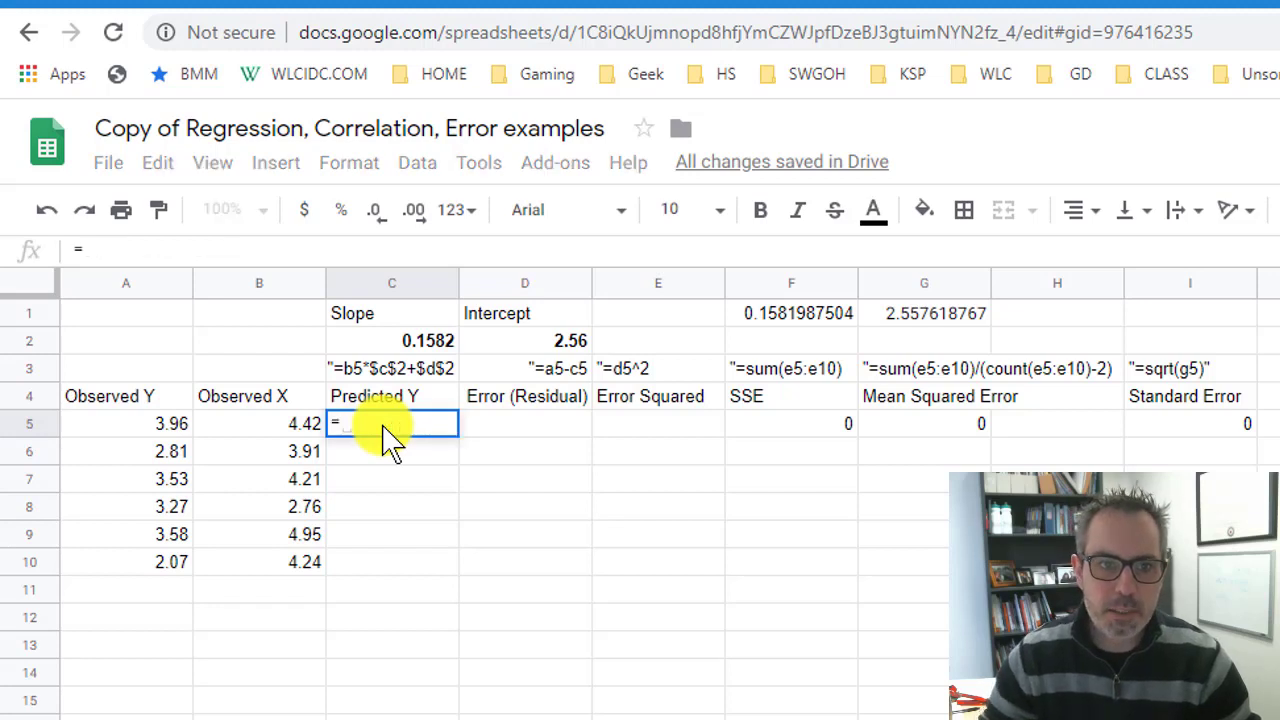
{"action": "left_click", "coordinate": [431, 343]}
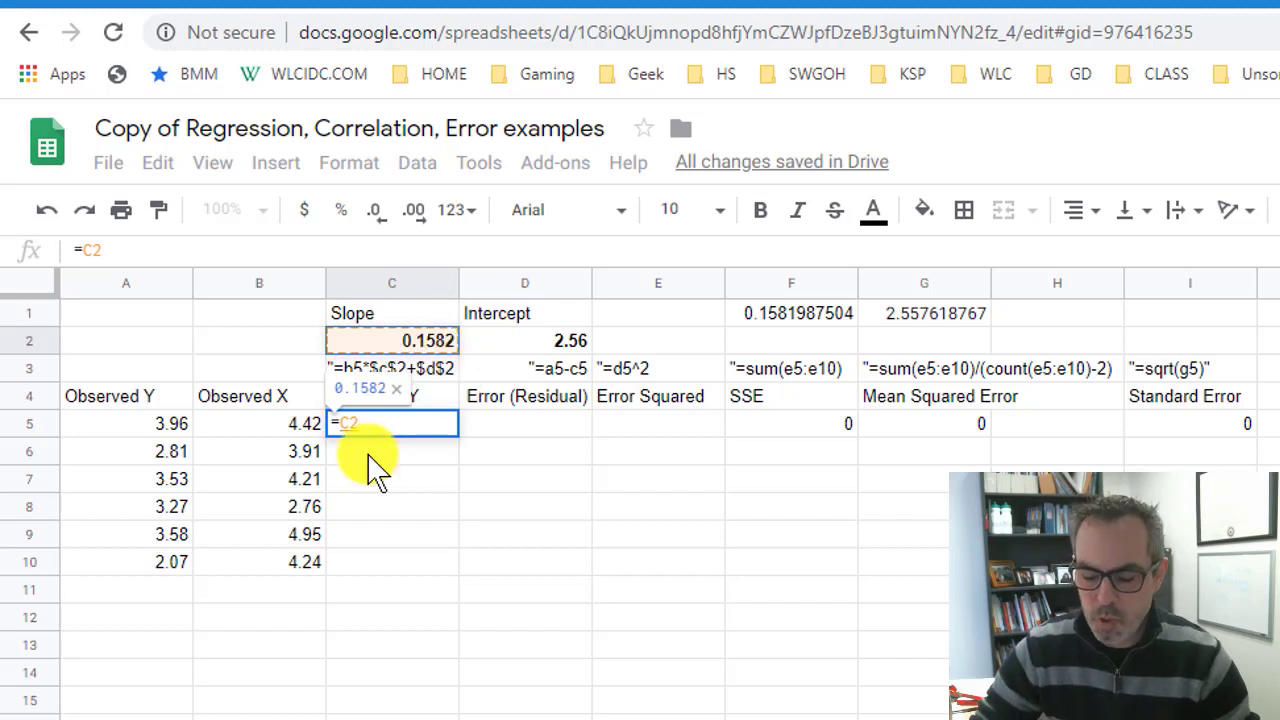
{"action": "key", "text": "Left"}
{"action": "key", "text": "Left"}
{"action": "key", "text": "Right"}
{"action": "key", "text": "Right"}
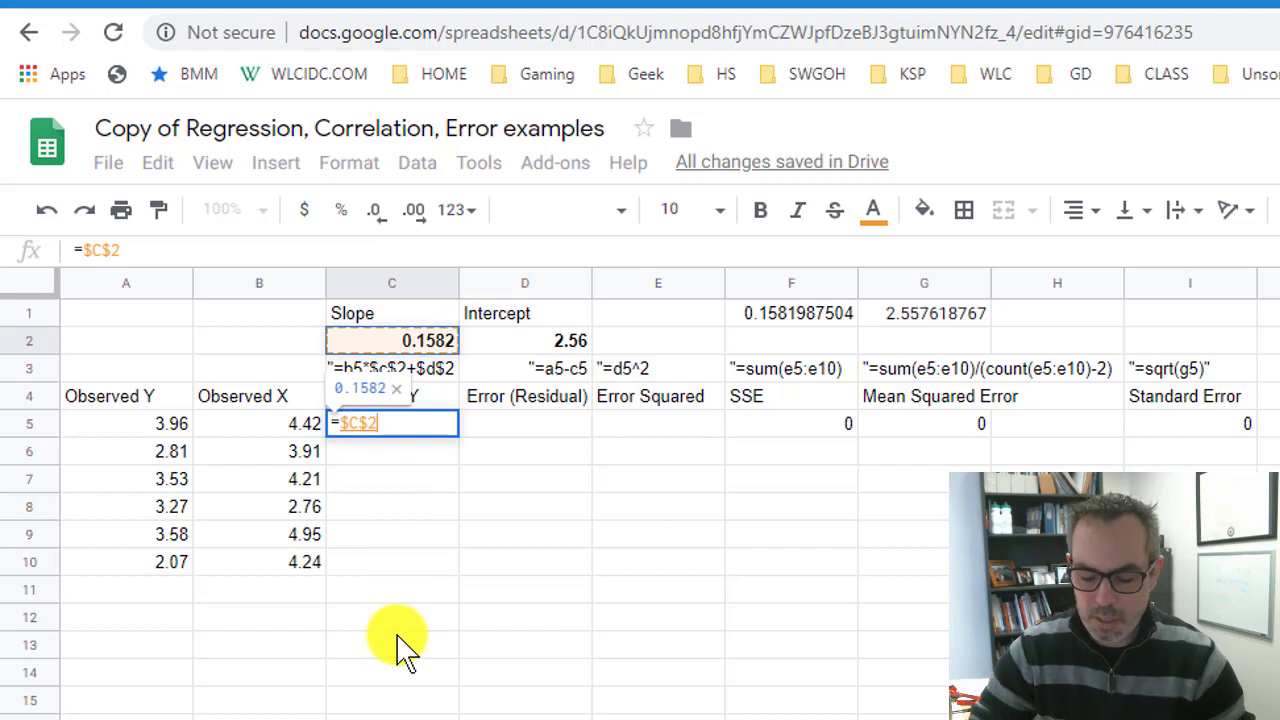
{"action": "key", "text": "BackSpace"}
{"action": "key", "text": "BackSpace"}
{"action": "key", "text": "BackSpace"}
{"action": "key", "text": "BackSpace"}
{"action": "key", "text": "BackSpace"}
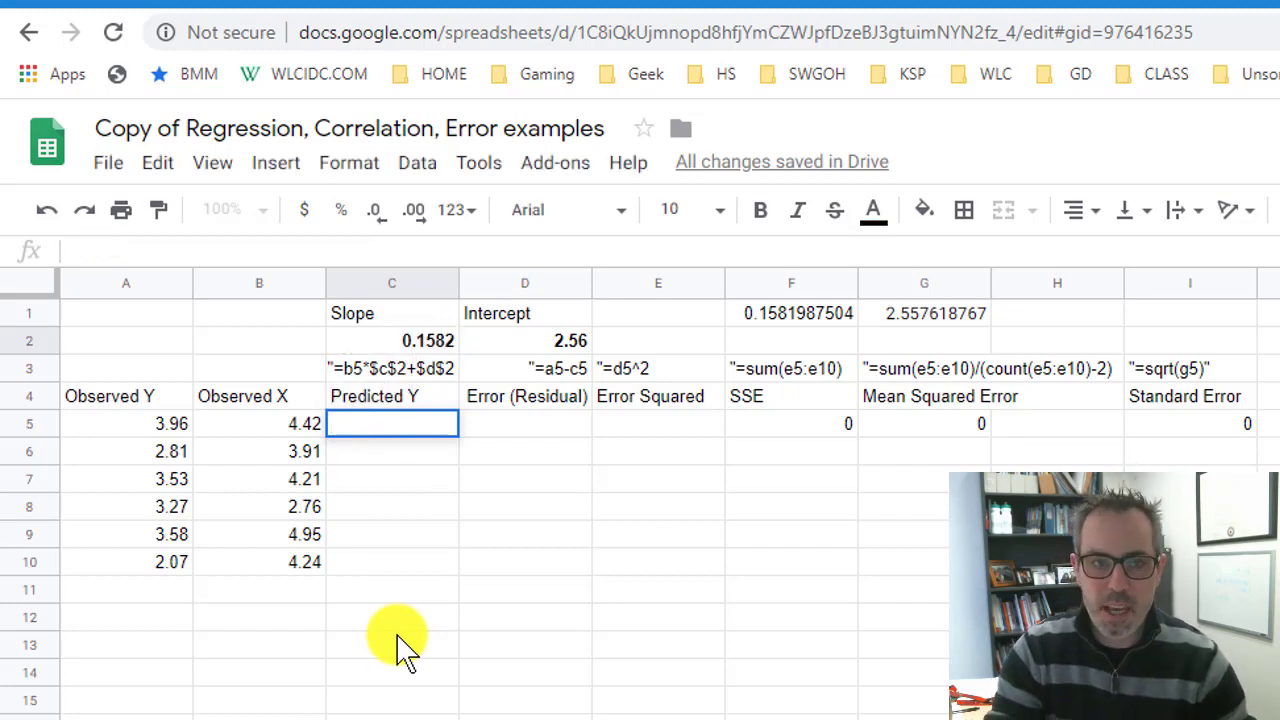
{"action": "type", "text": "="}
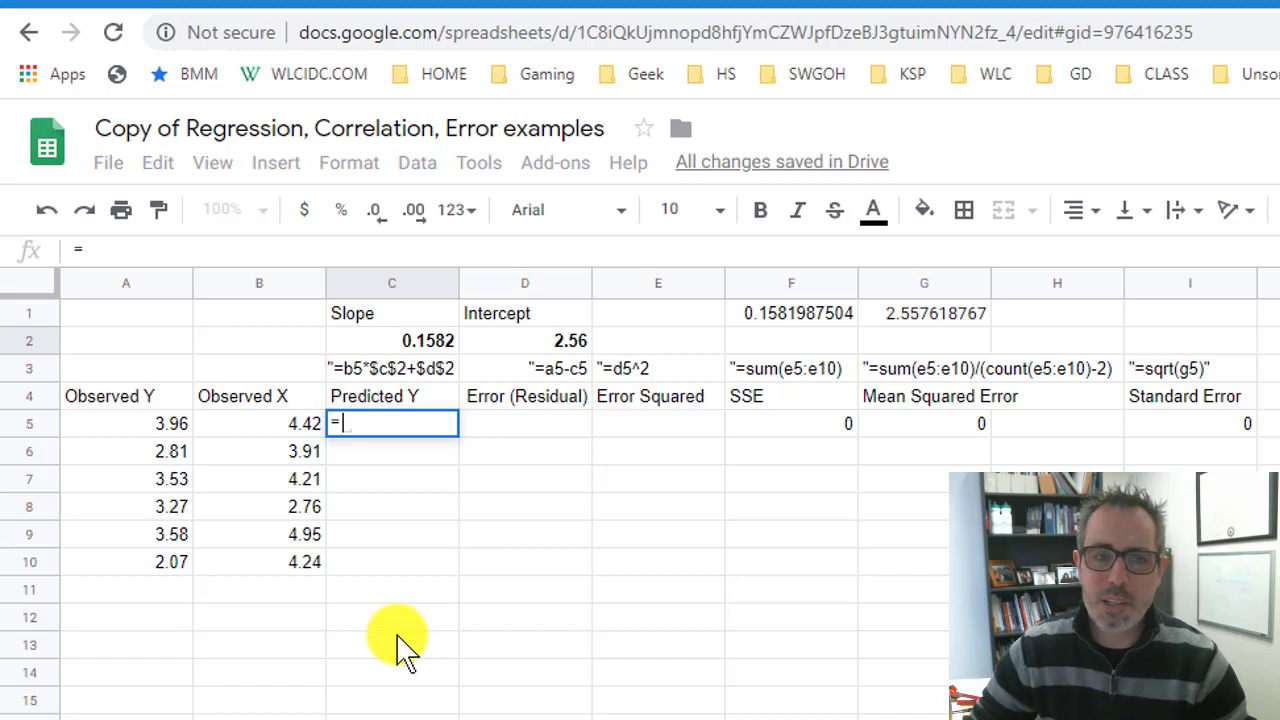
{"action": "left_click", "coordinate": [458, 341]}
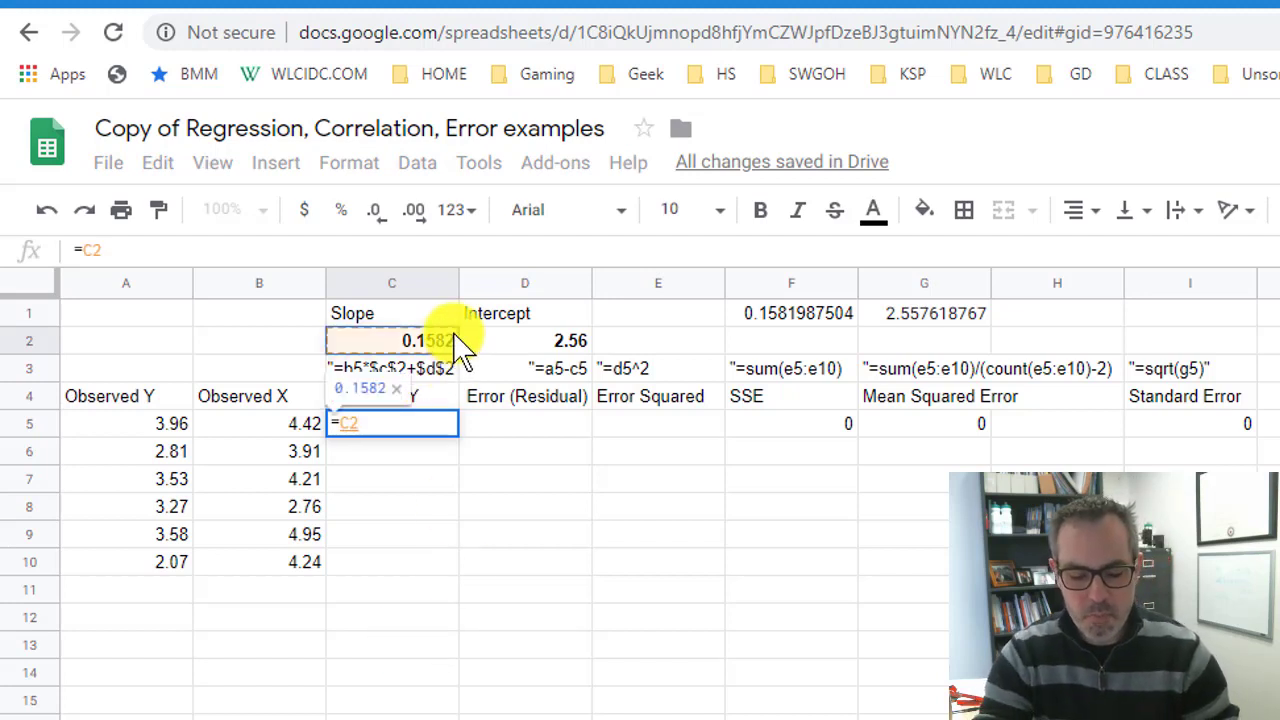
{"action": "type", "text": "*"}
{"action": "left_click", "coordinate": [292, 428]}
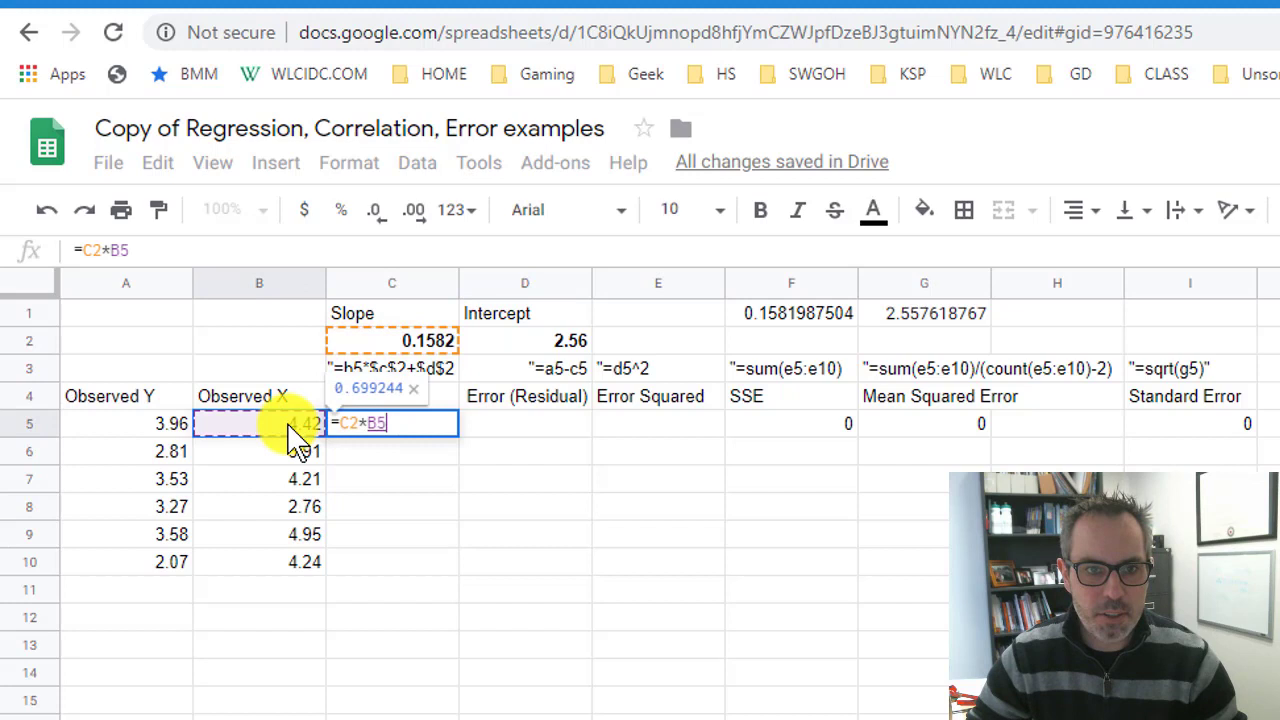
{"action": "type", "text": "+"}
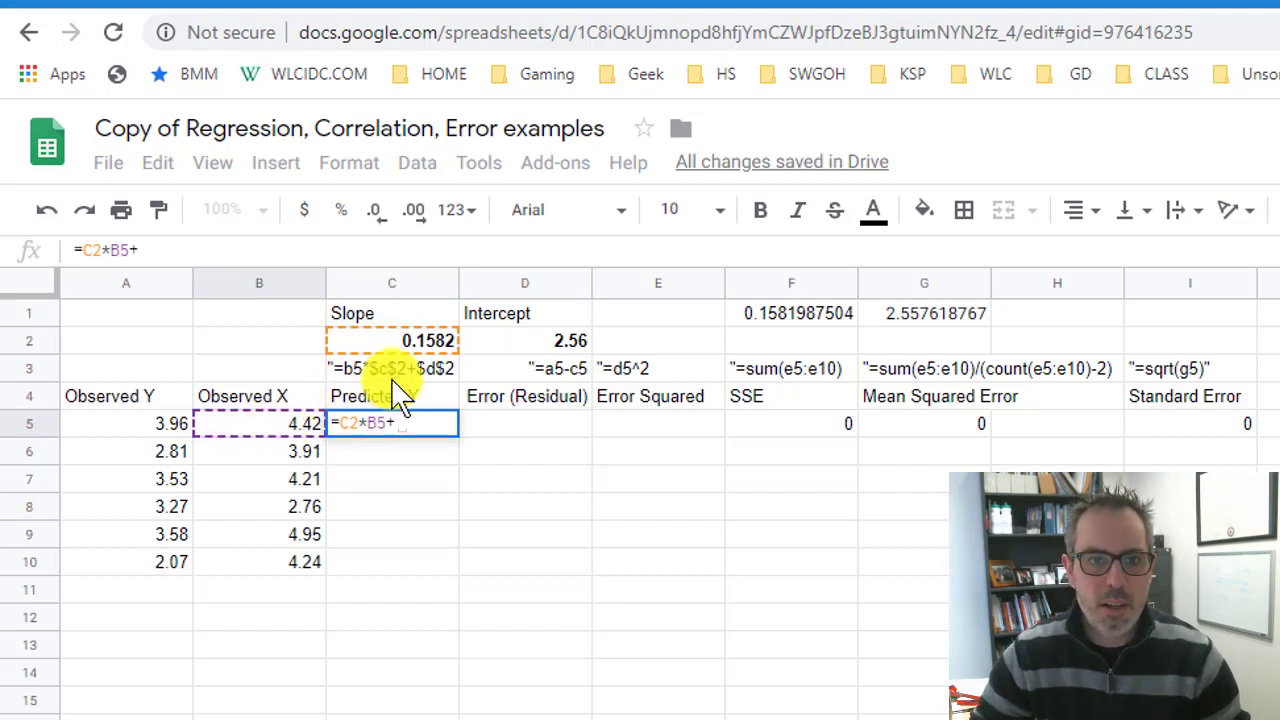
{"action": "left_click", "coordinate": [528, 342]}
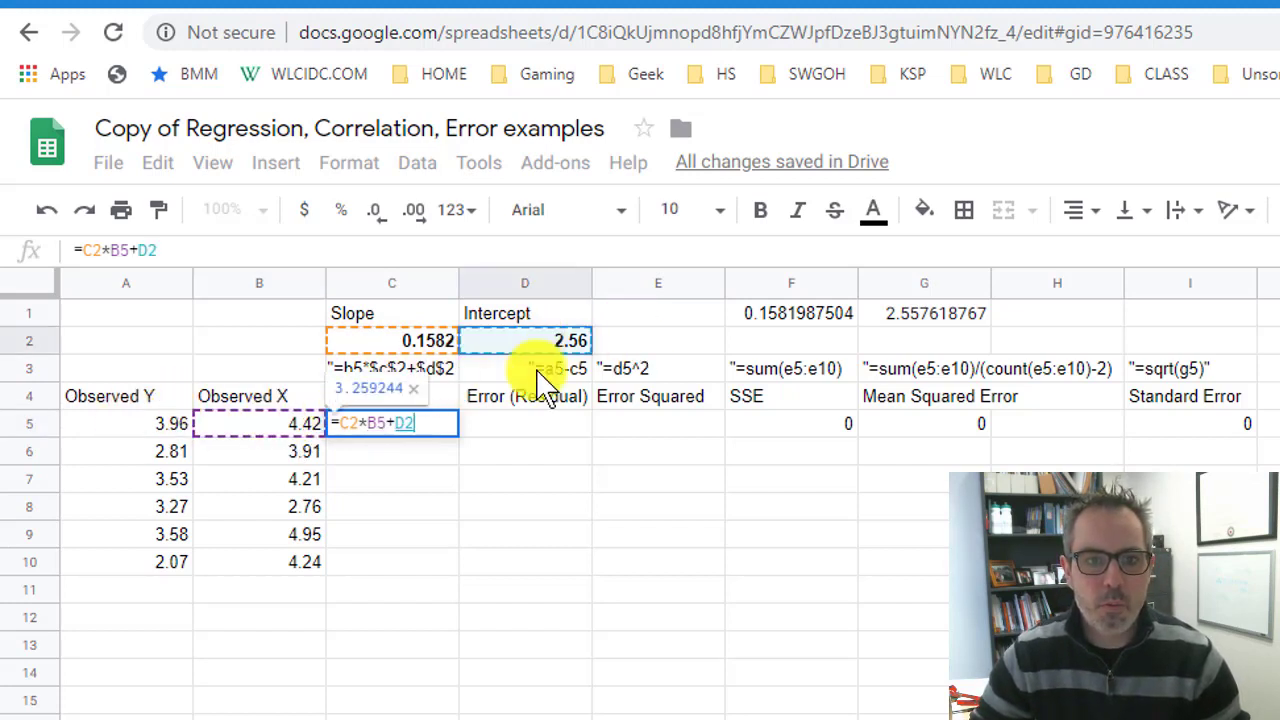
{"action": "key", "text": "Return"}
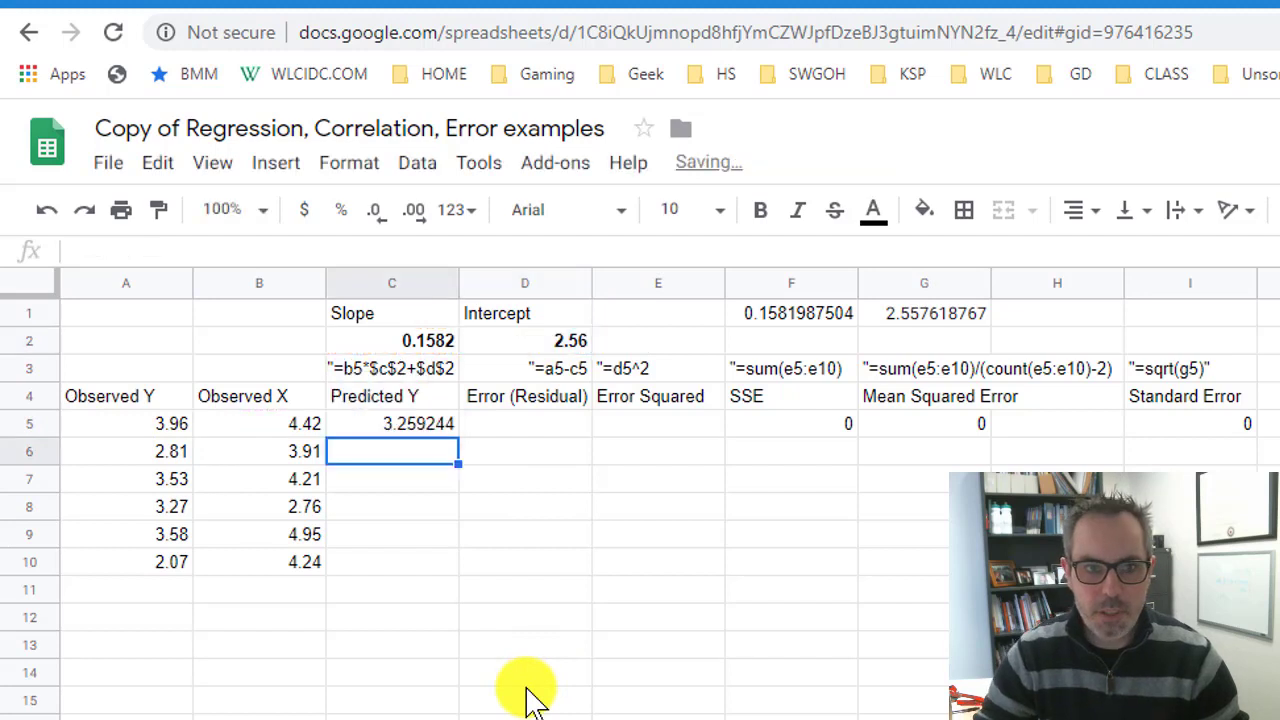
- Recheck C5's formula =C2*B5+D2 and recommit it
{"action": "key", "text": "Up"}
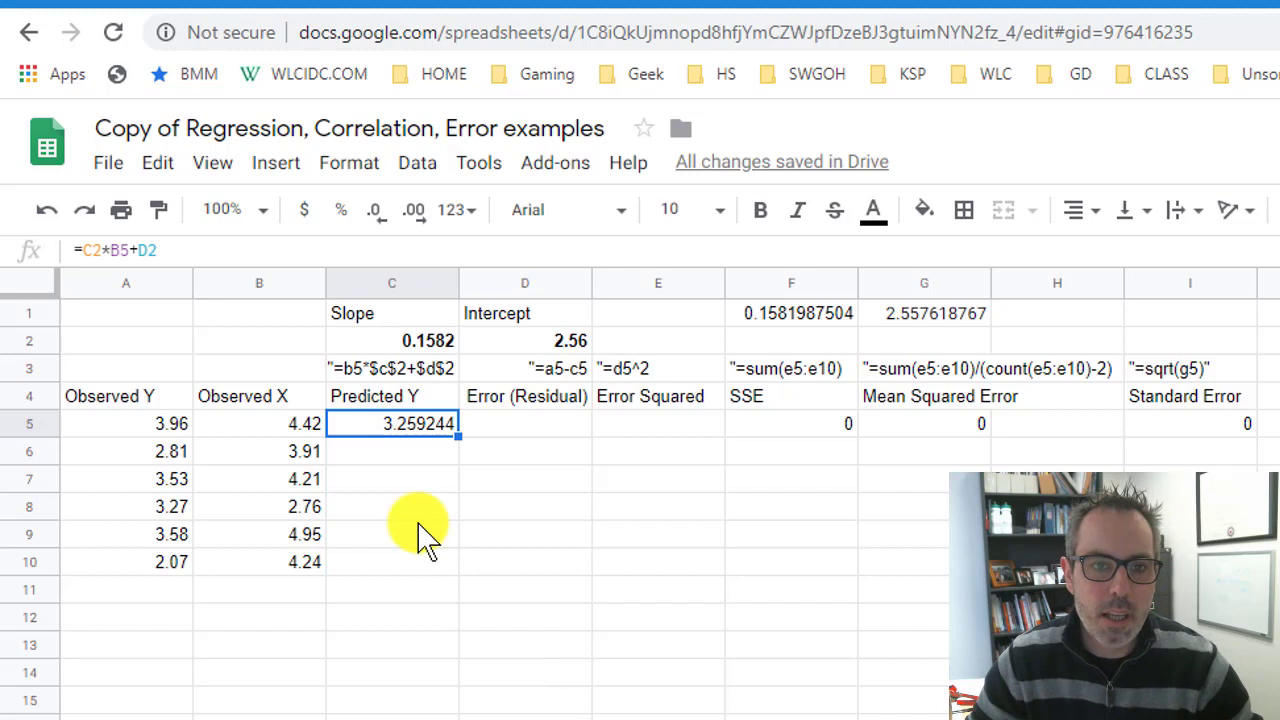
{"action": "double_click", "coordinate": [410, 425]}
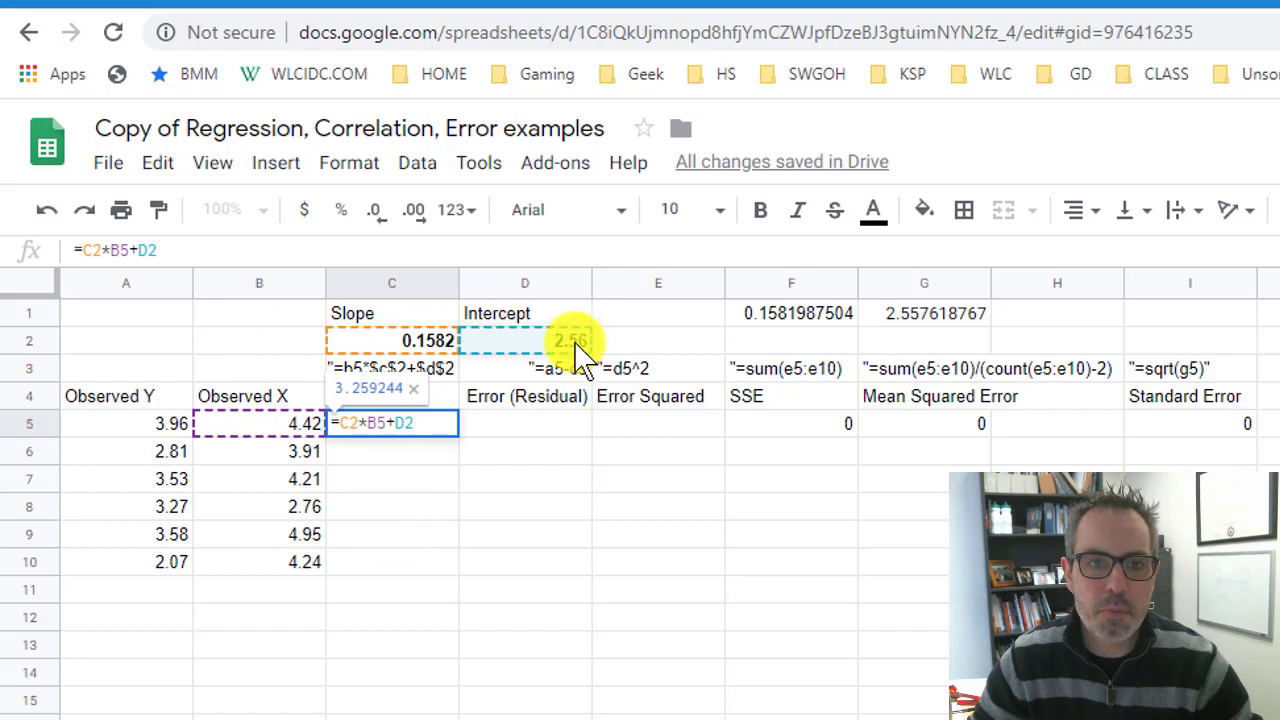
{"action": "key", "text": "Return"}
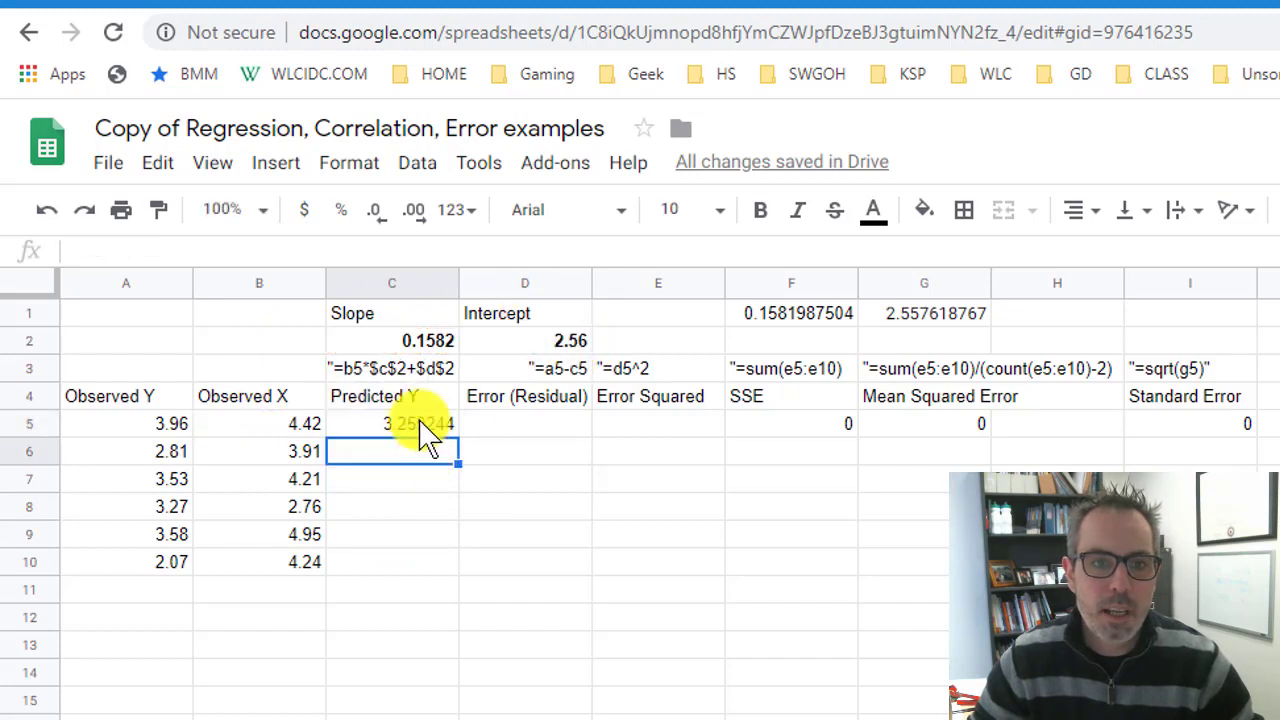
- Try adding $ signs to the slope reference in C5, then cancel the edit
{"action": "double_click", "coordinate": [412, 428]}
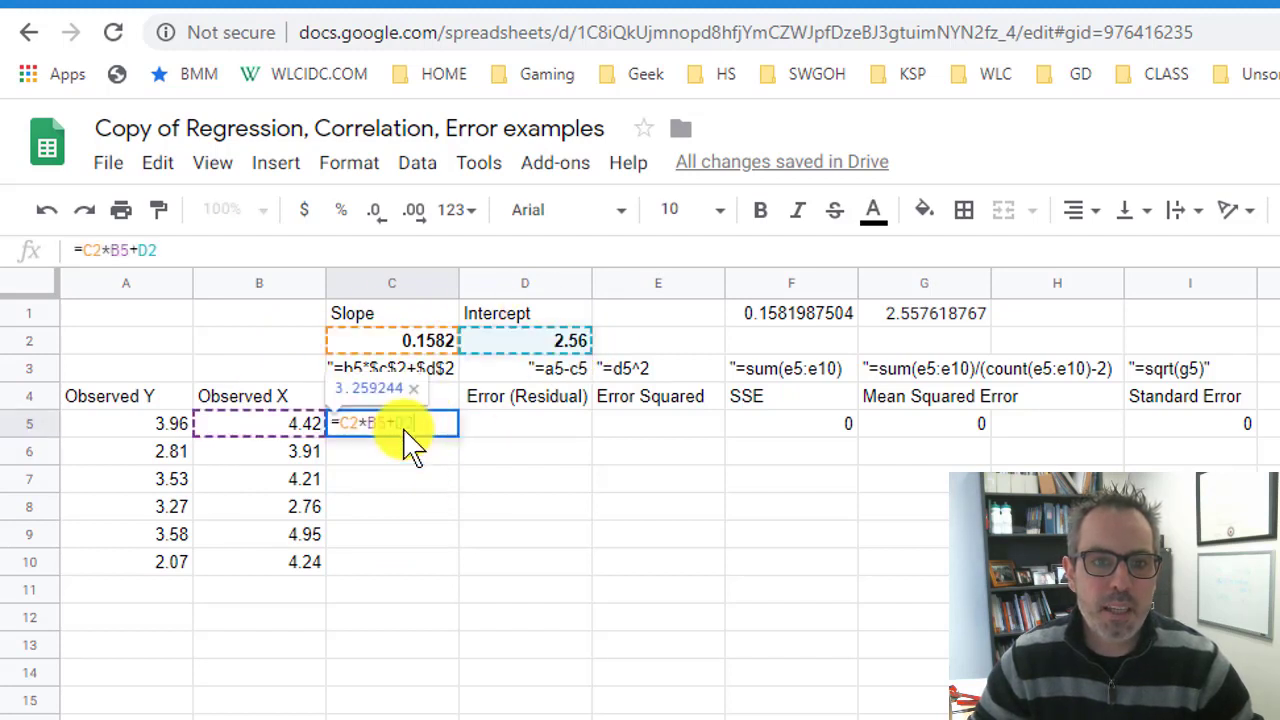
{"action": "left_click", "coordinate": [340, 423]}
{"action": "type", "text": "$"}
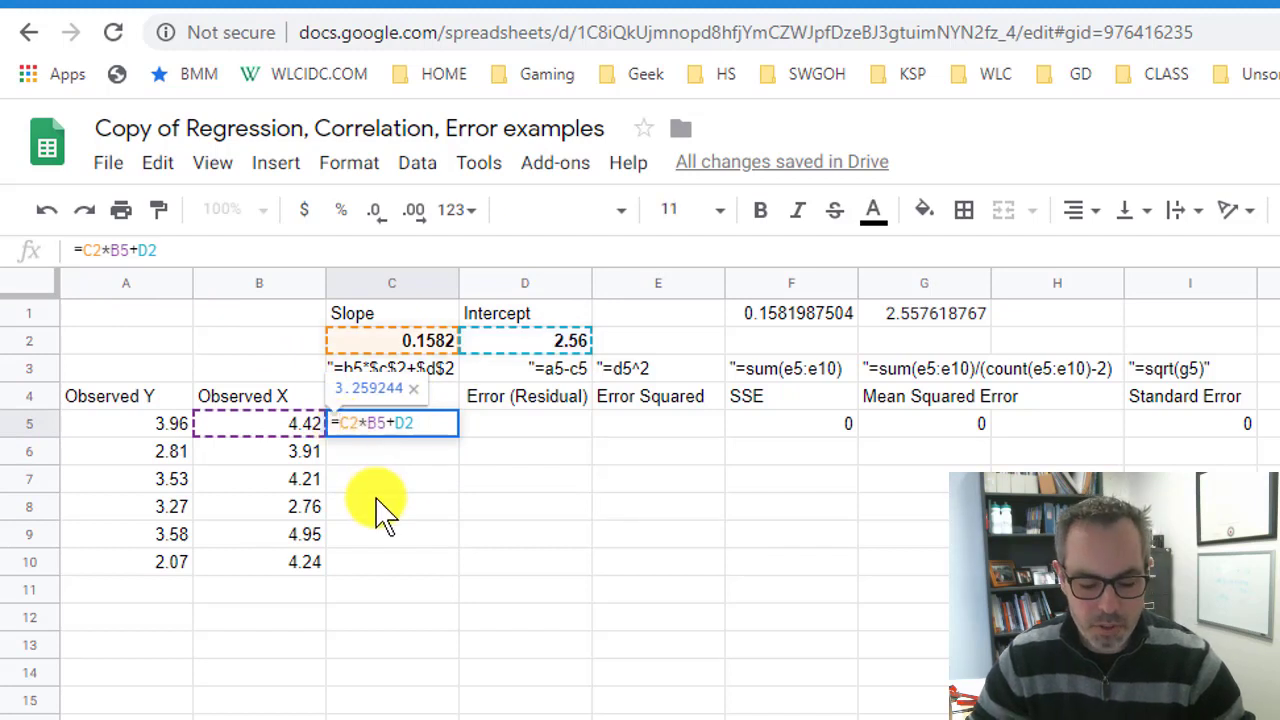
{"action": "left_click", "coordinate": [357, 423]}
{"action": "type", "text": "$C$"}
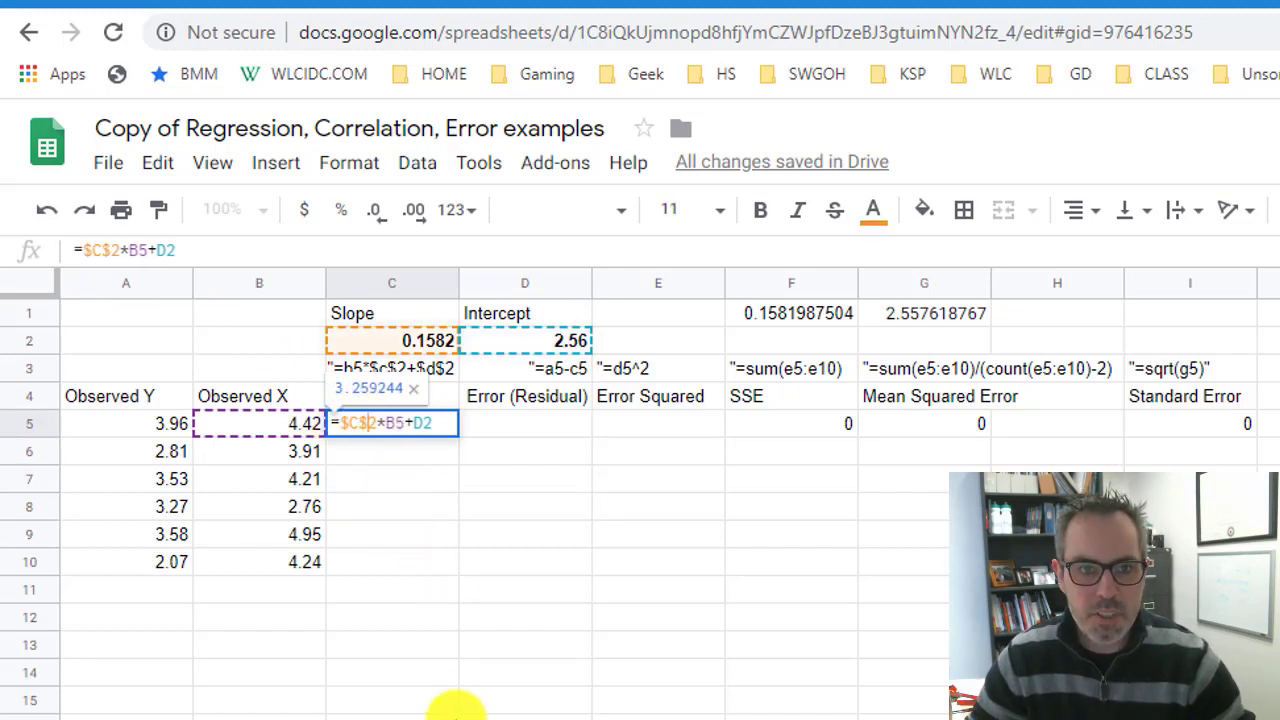
{"action": "key", "text": "BackSpace"}
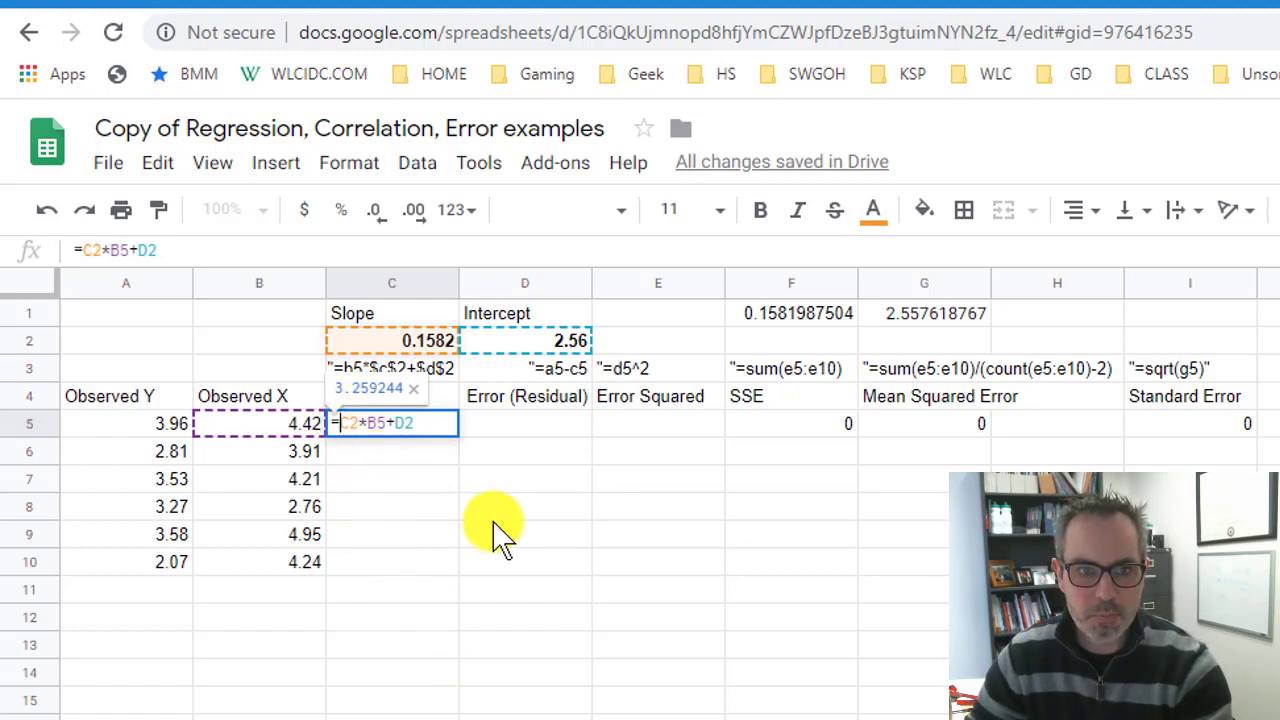
{"action": "key", "text": "Escape"}
- Fill C5's formula down to C10 and inspect the #VALUE! errors in C6–C8
{"action": "left_click_drag", "start_coordinate": [458, 435], "coordinate": [451, 580]}
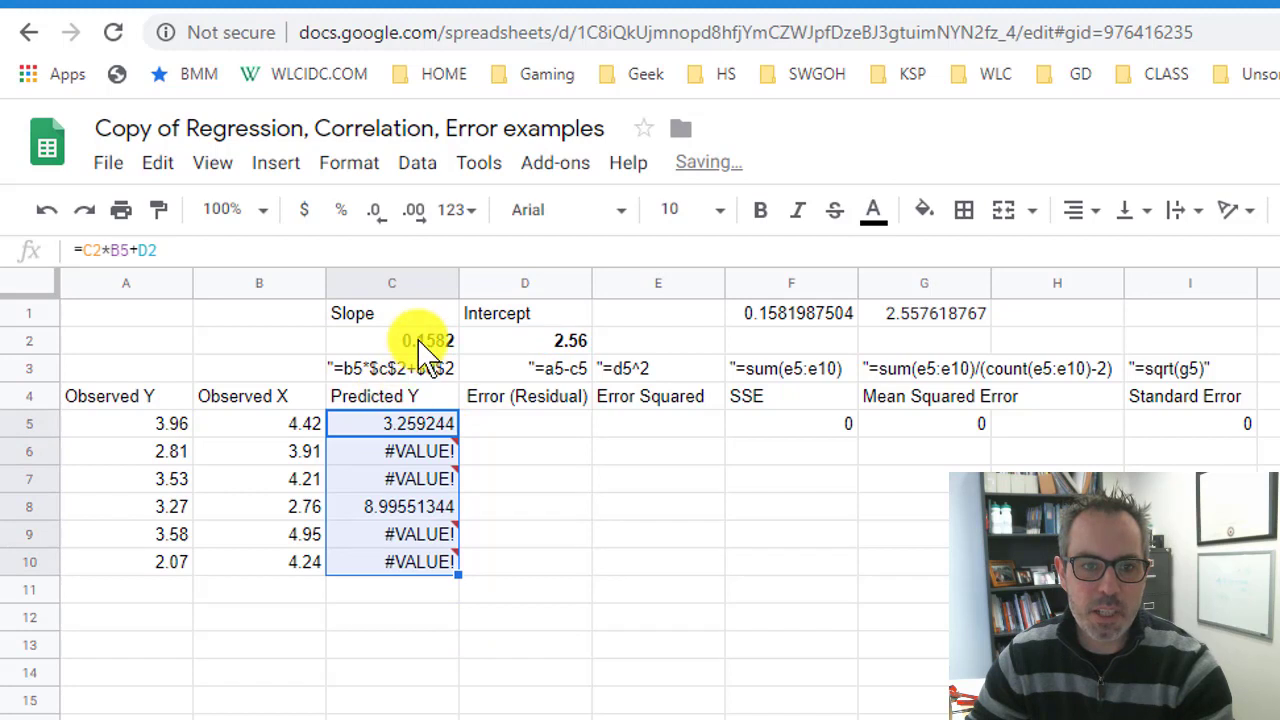
{"action": "left_click", "coordinate": [445, 457]}
{"action": "double_click", "coordinate": [445, 457]}
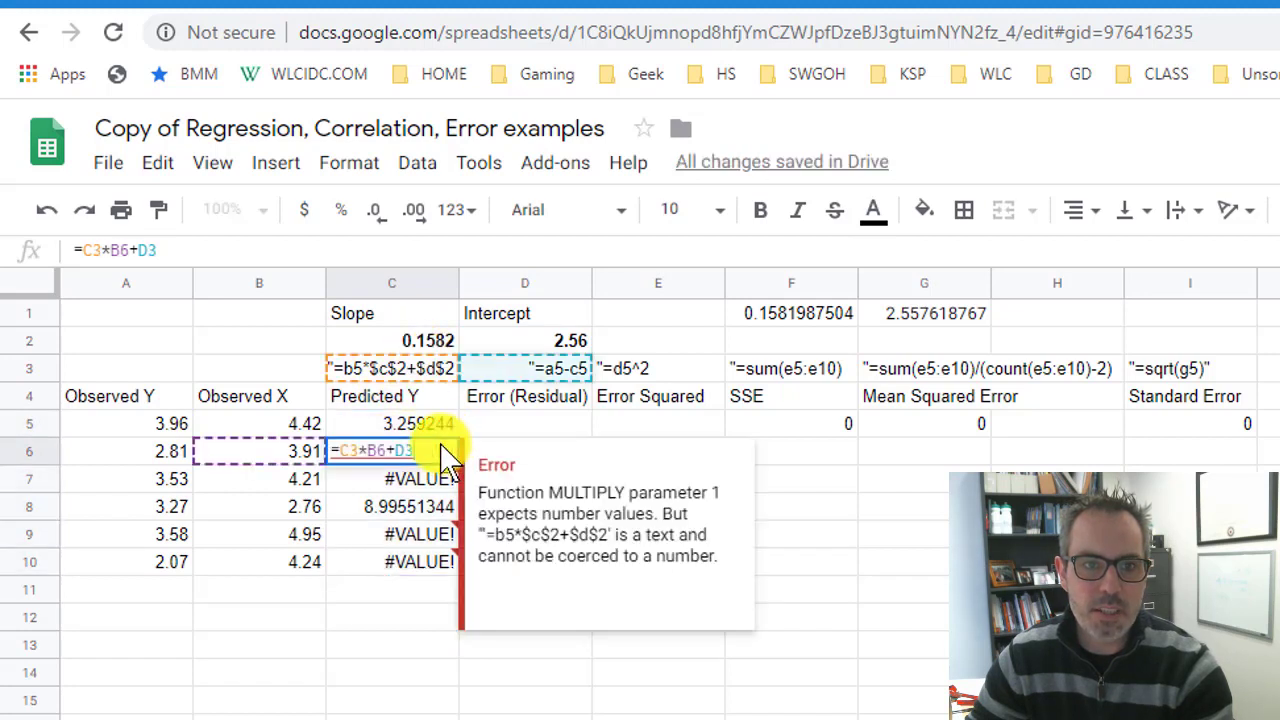
{"action": "left_click", "coordinate": [433, 487]}
{"action": "double_click", "coordinate": [433, 487]}
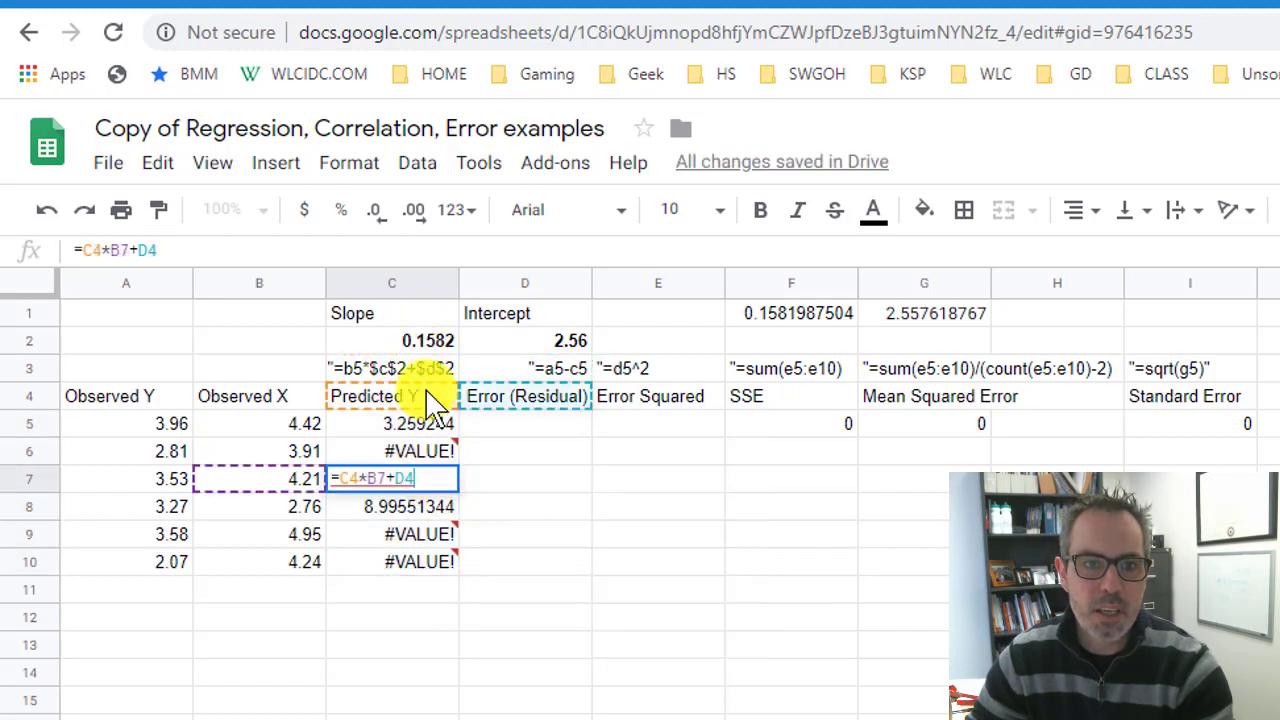
{"action": "left_click", "coordinate": [415, 520]}
{"action": "double_click", "coordinate": [410, 512]}
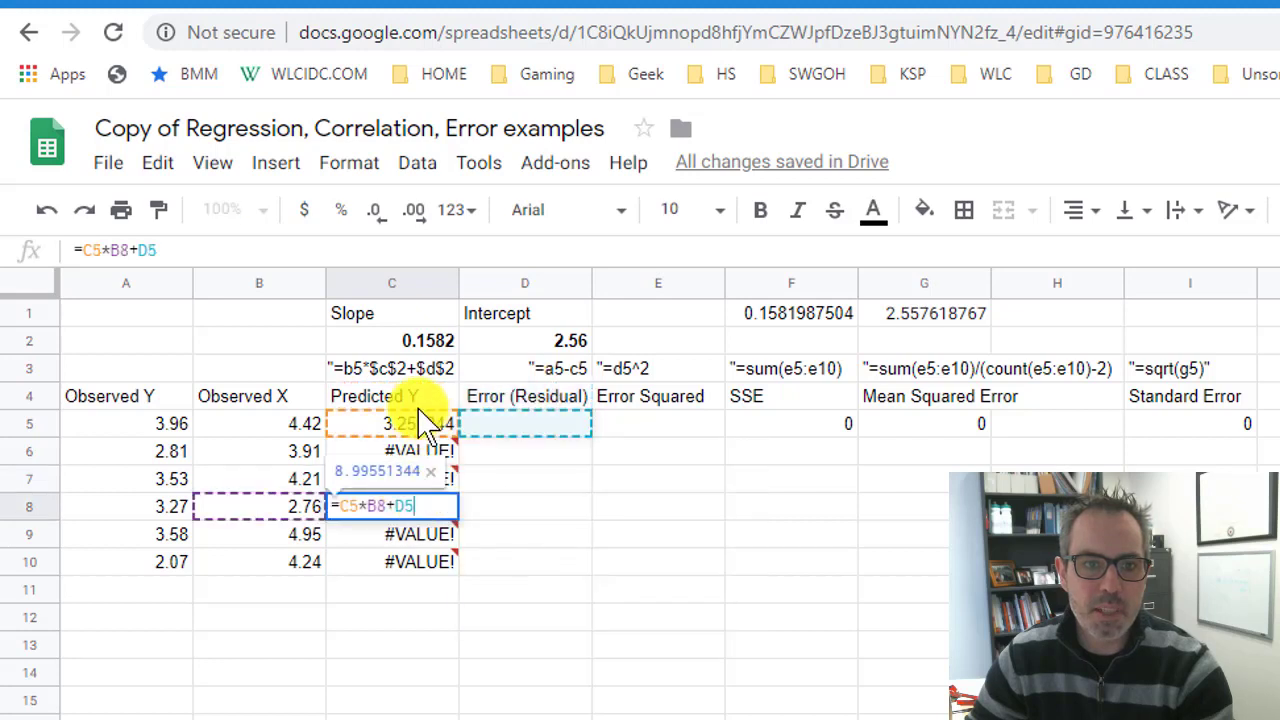
{"action": "left_click", "coordinate": [527, 568]}
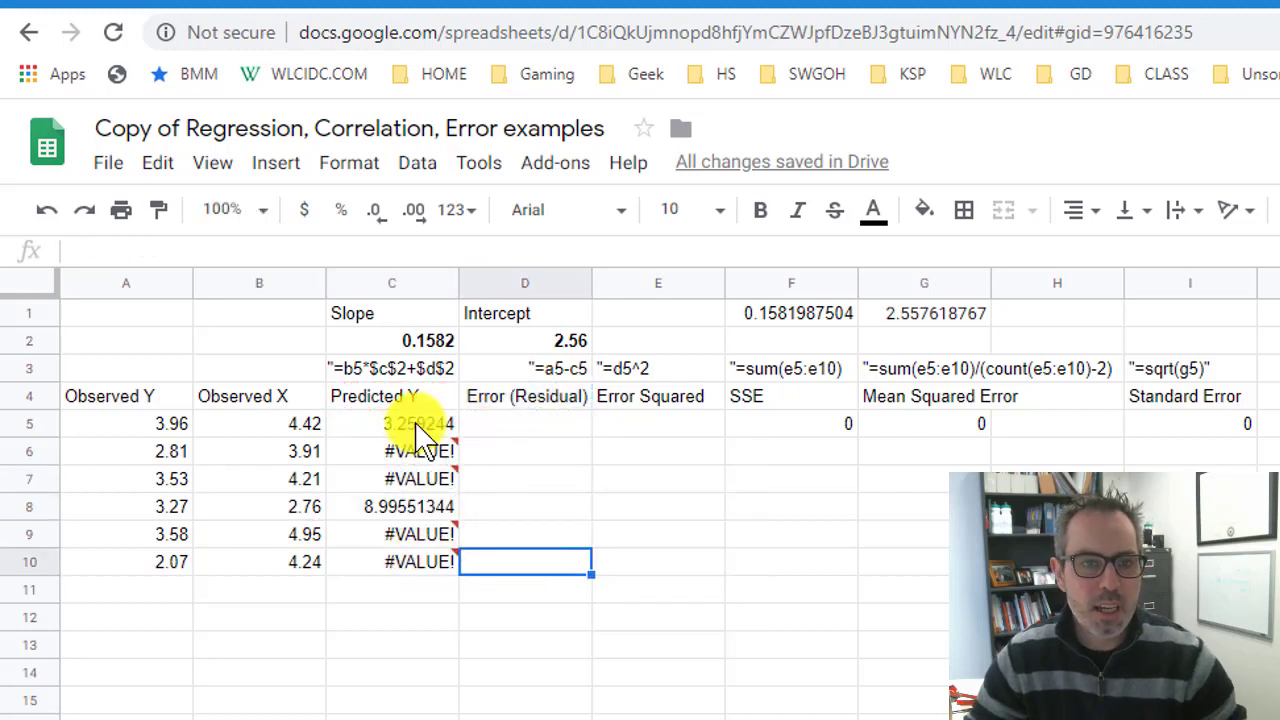
{"action": "left_click", "coordinate": [423, 429]}
{"action": "left_click", "coordinate": [405, 398]}
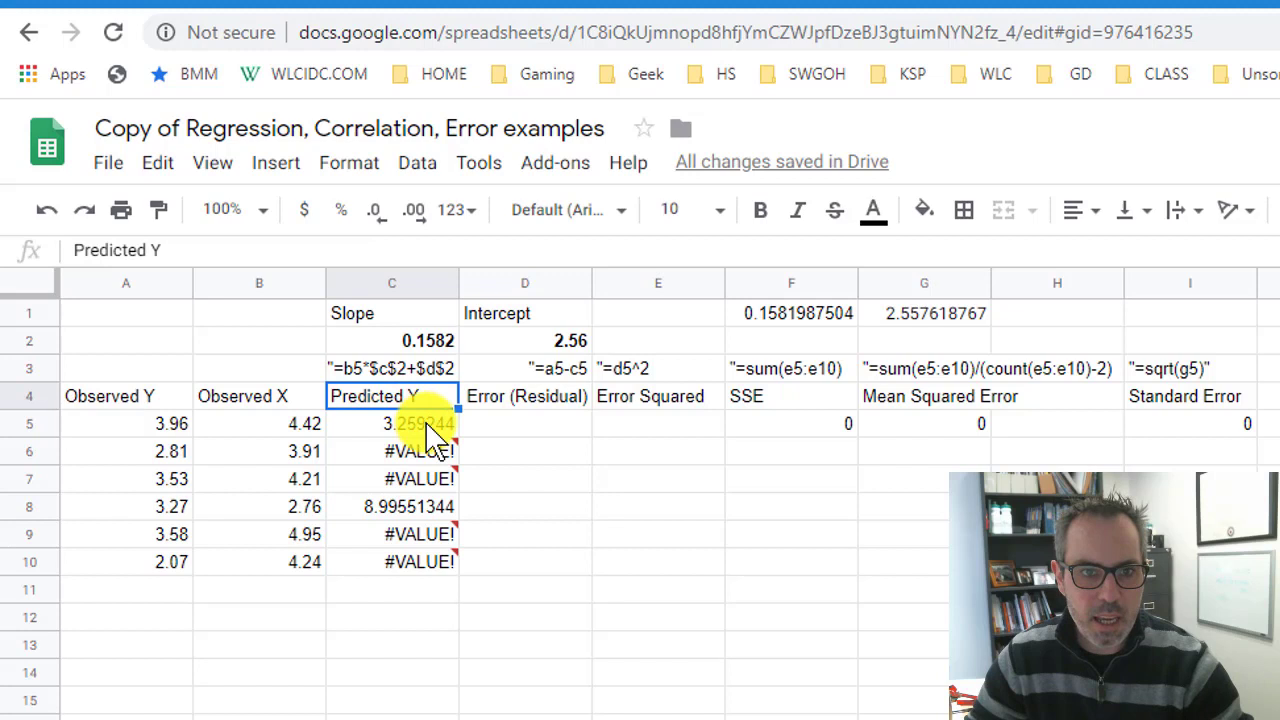
- Change C5 to =$C$2*B5+$D$2 with absolute slope and intercept references
{"action": "double_click", "coordinate": [423, 423]}
{"action": "left_click", "coordinate": [338, 420]}
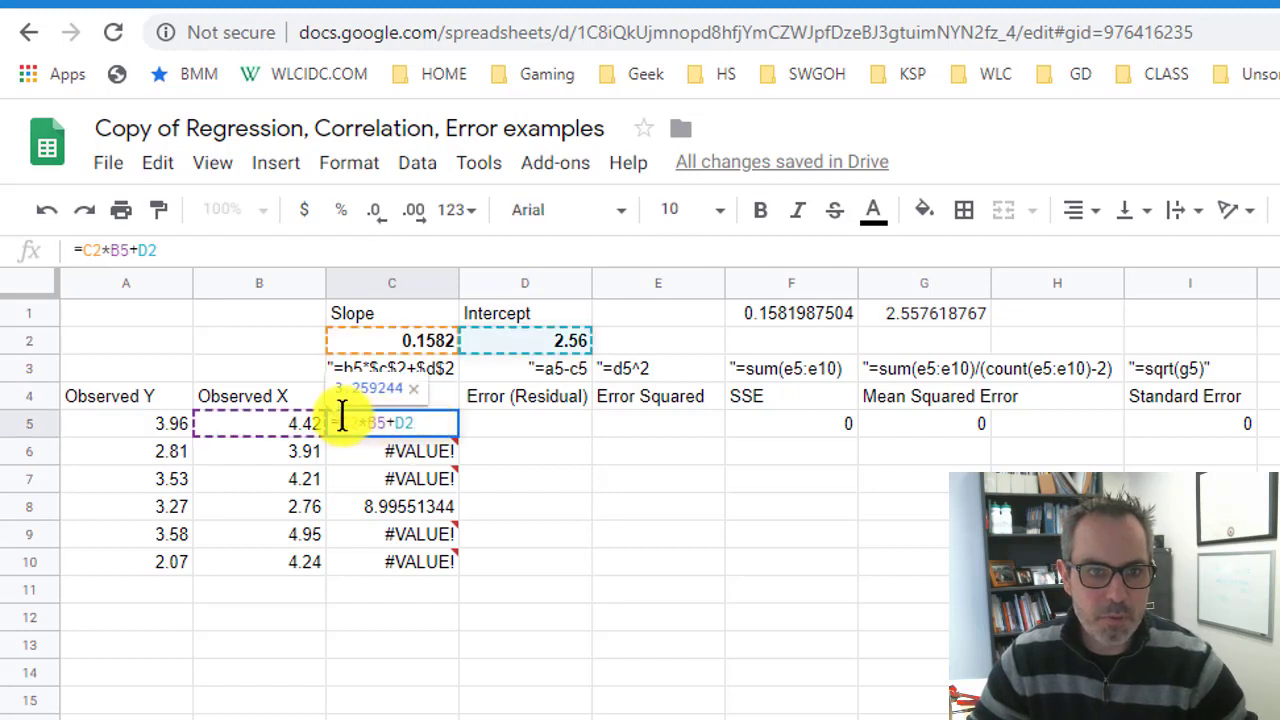
{"action": "type", "text": "$"}
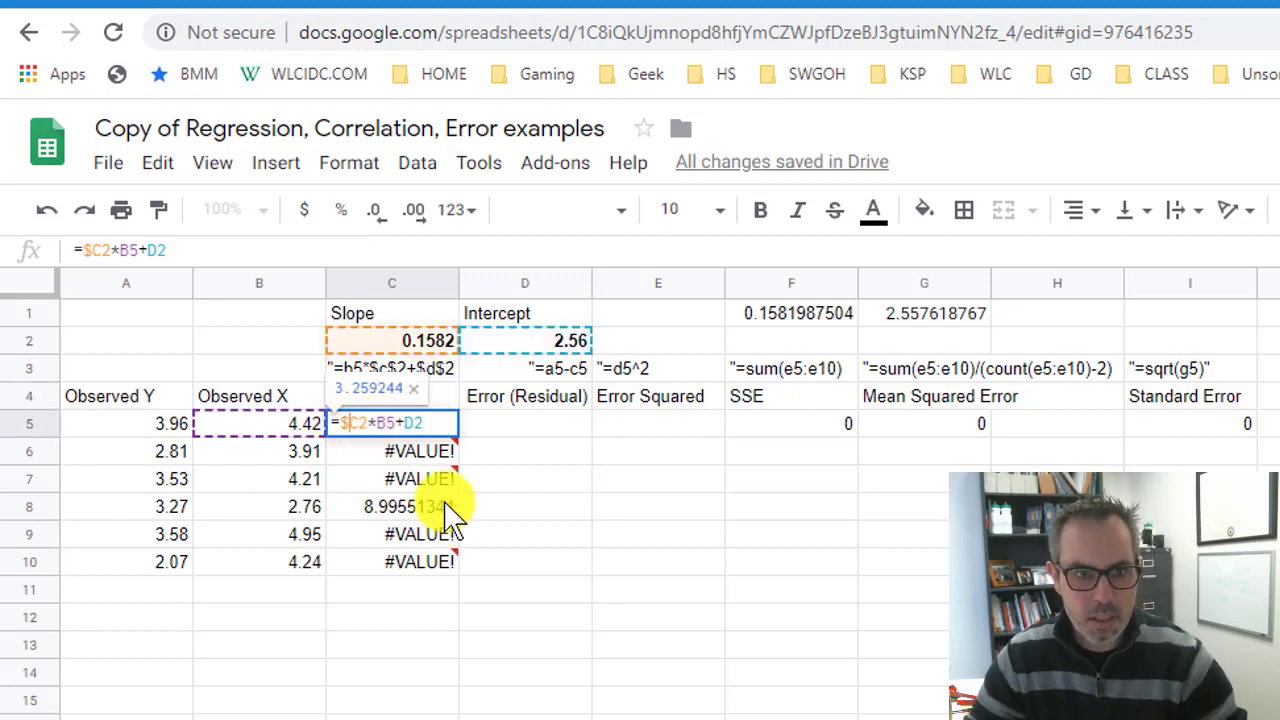
{"action": "left_click", "coordinate": [360, 420]}
{"action": "type", "text": "$"}
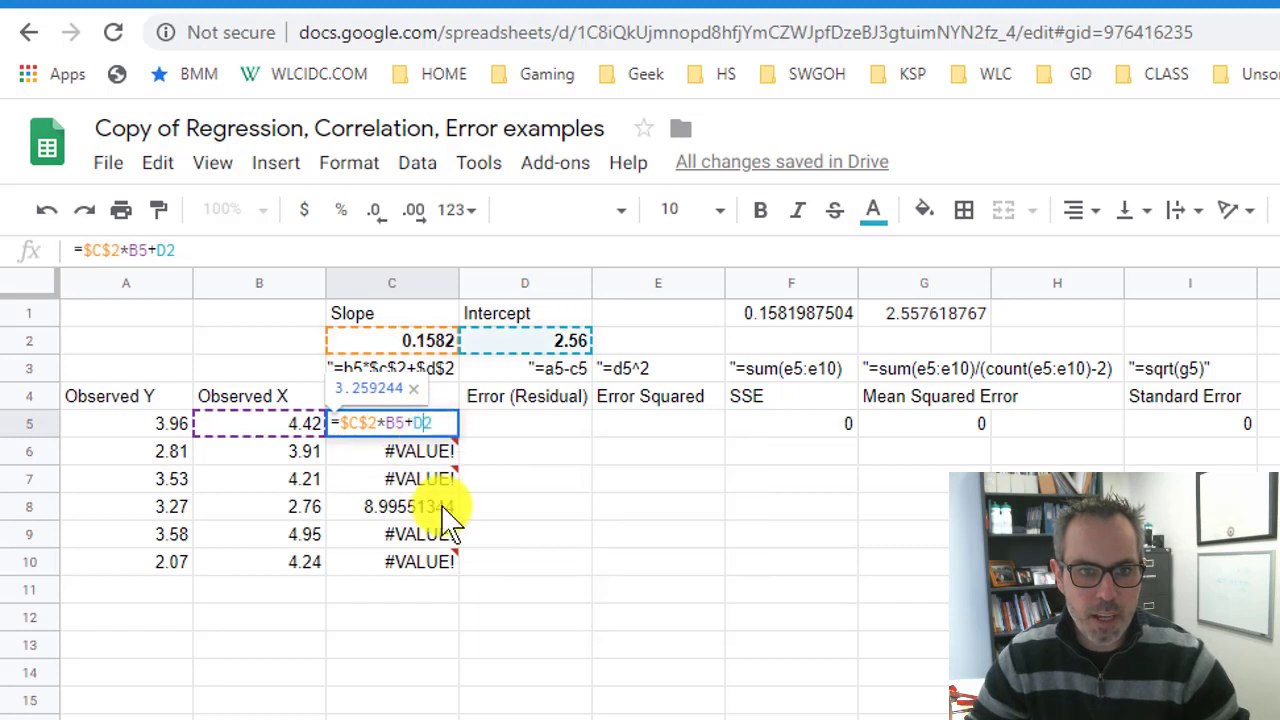
{"action": "key", "text": "F4"}
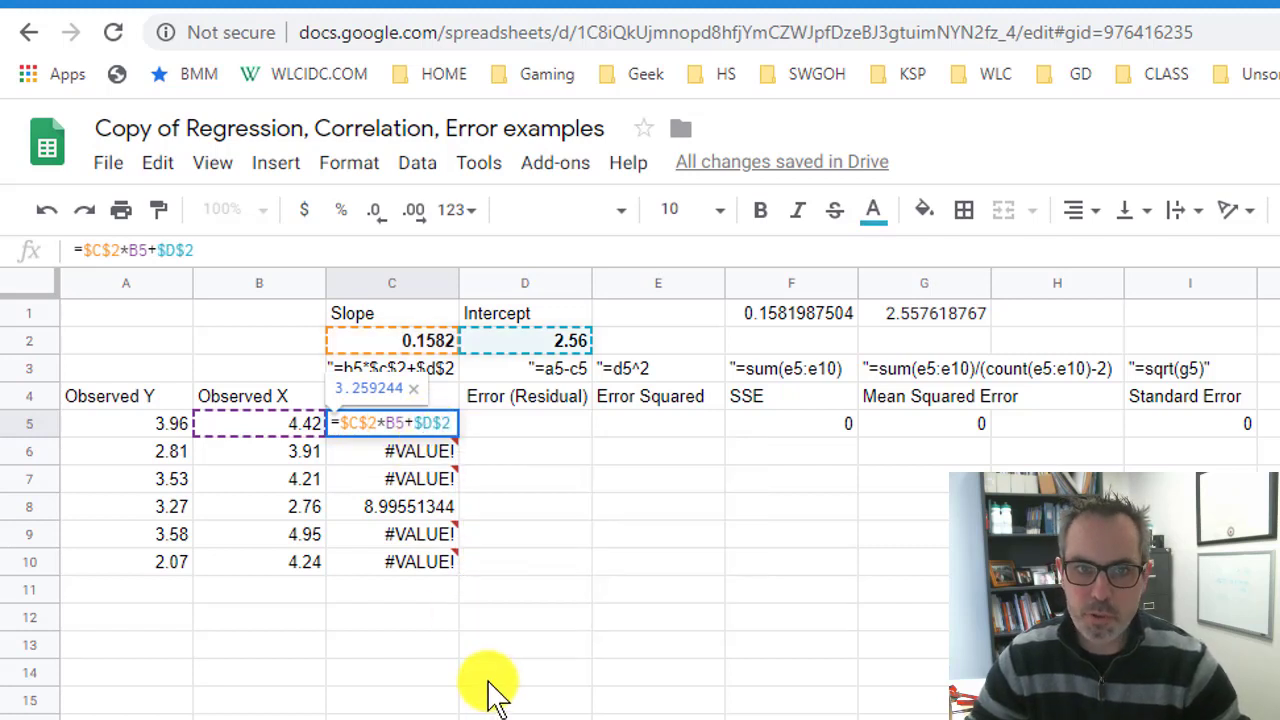
{"action": "left_click", "coordinate": [500, 509]}
- Refill the corrected formula down to C10 and verify C6–C8 use $C$2 and $D$2
{"action": "left_click", "coordinate": [438, 426]}
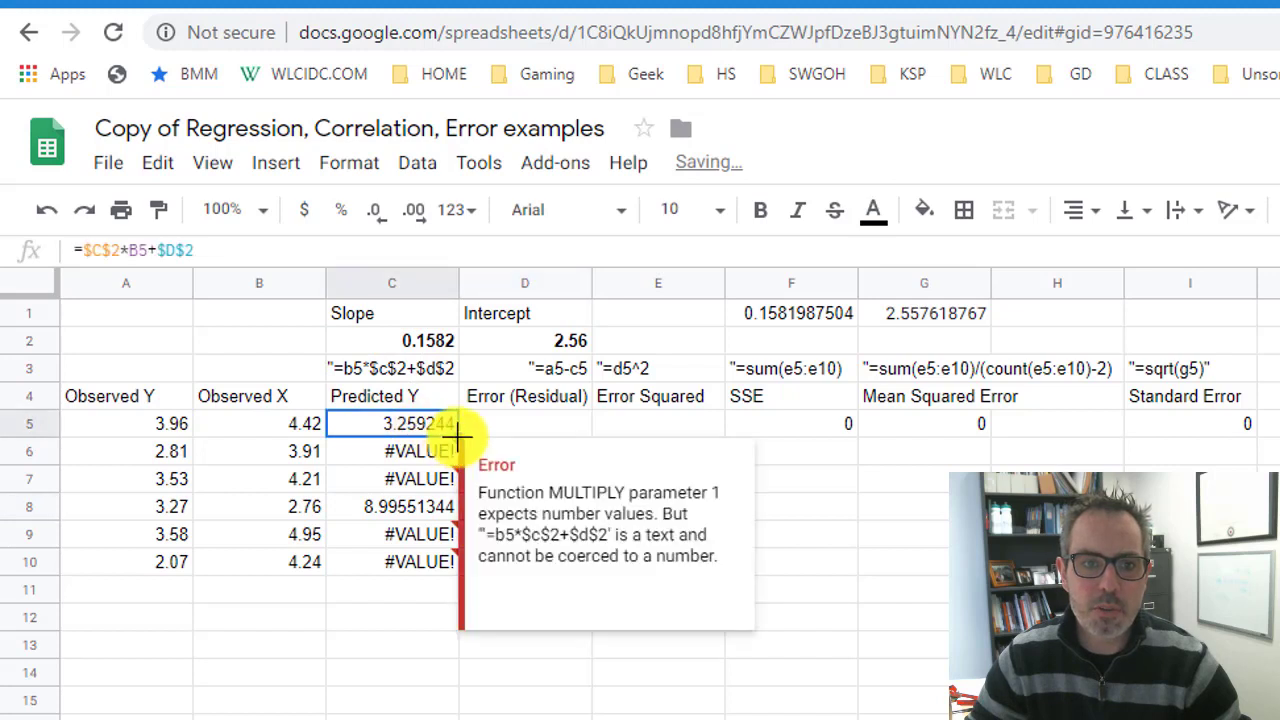
{"action": "left_click_drag", "start_coordinate": [457, 437], "coordinate": [444, 563]}
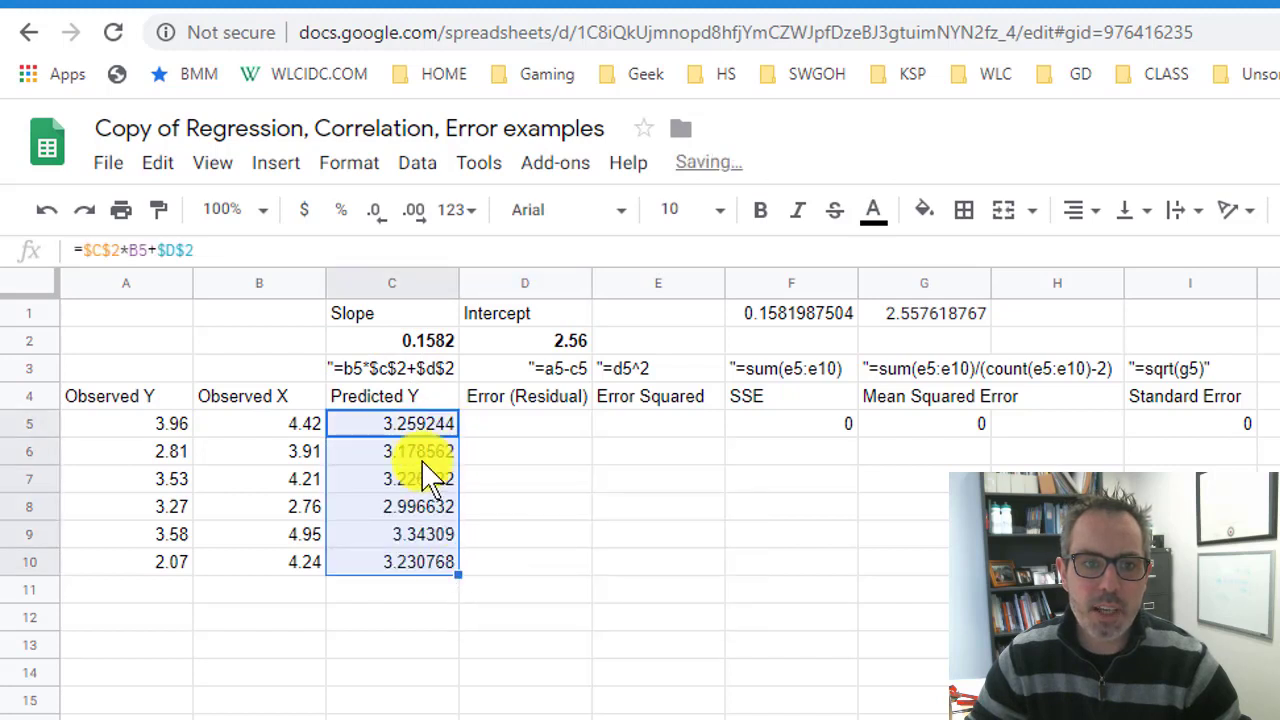
{"action": "double_click", "coordinate": [432, 462]}
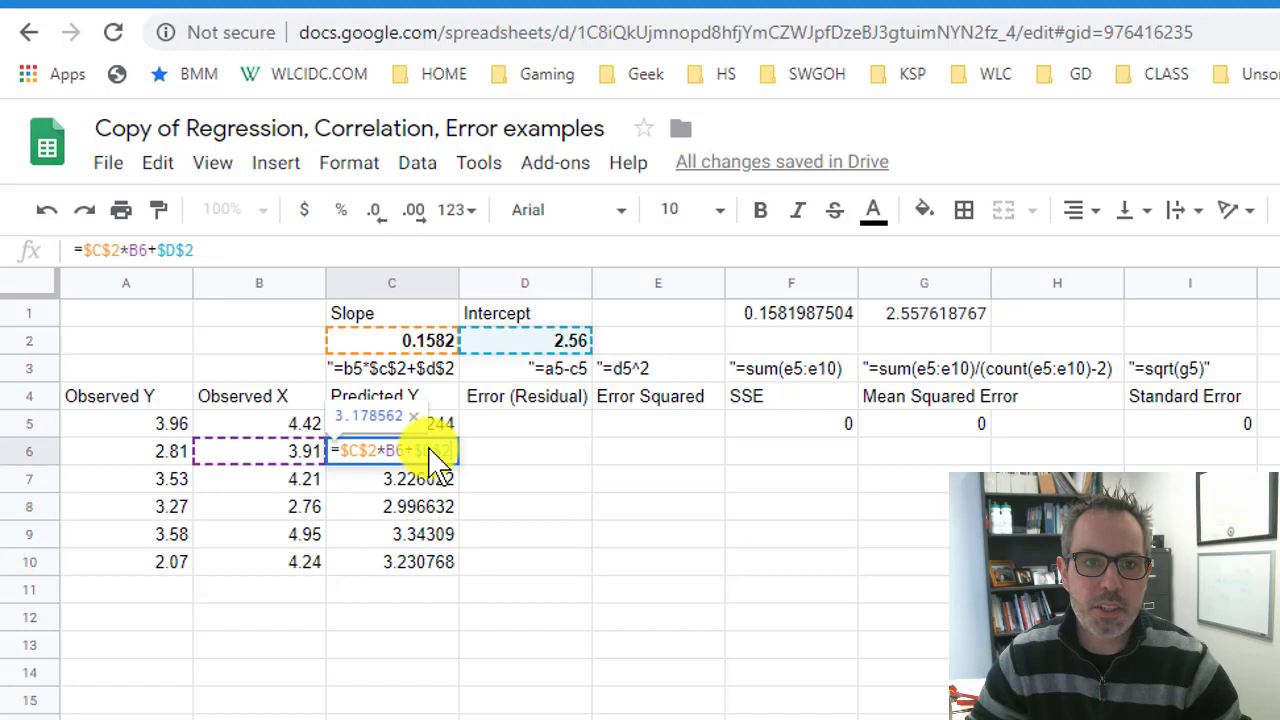
{"action": "double_click", "coordinate": [420, 480]}
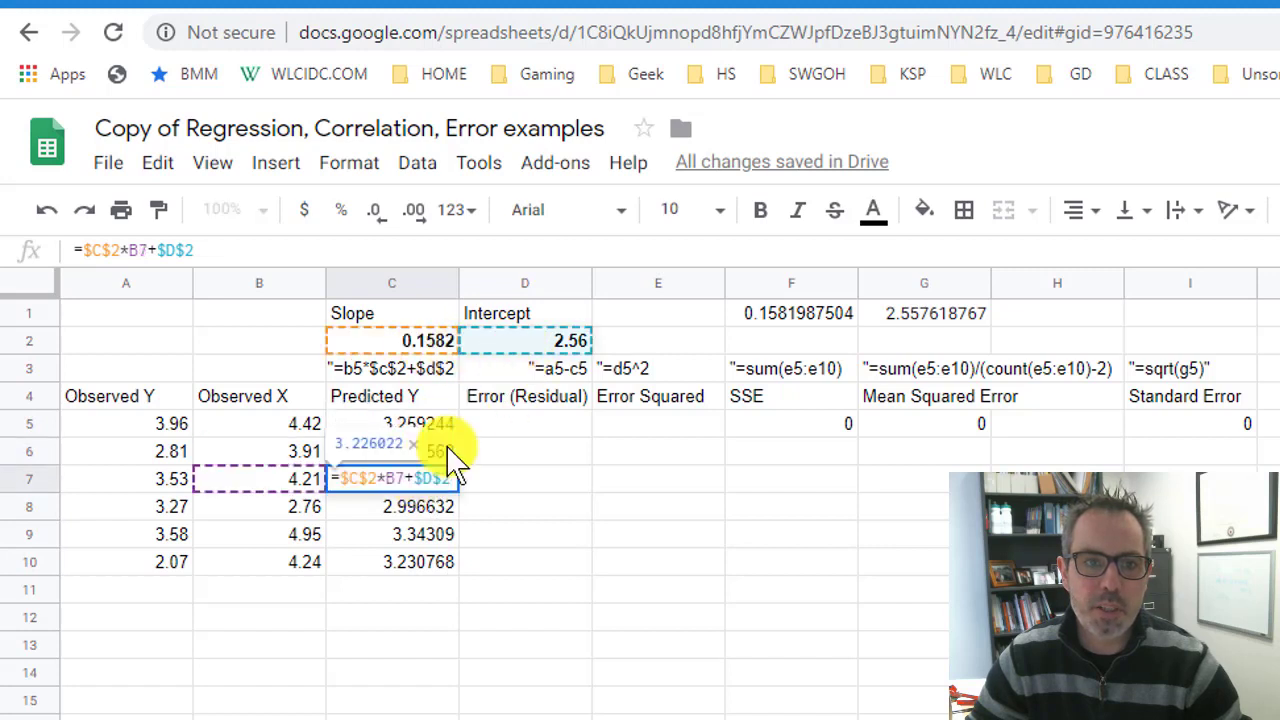
{"action": "double_click", "coordinate": [400, 506]}
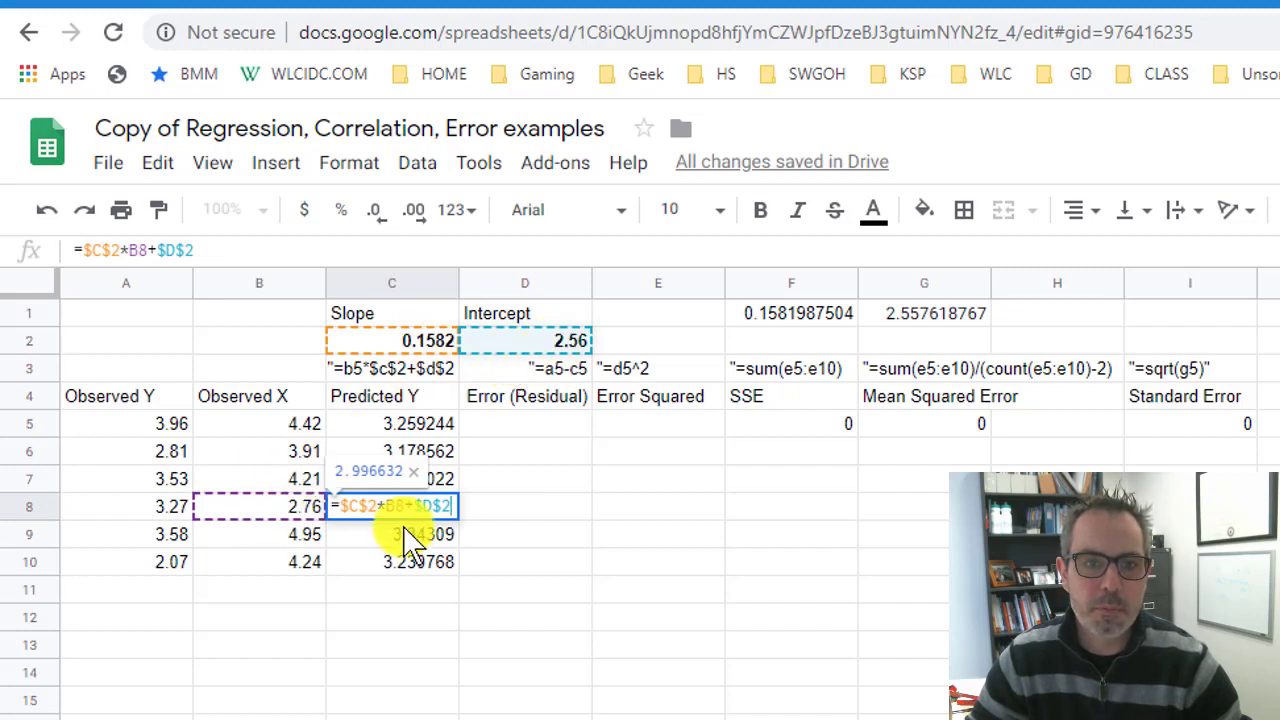
{"action": "left_click", "coordinate": [514, 565]}
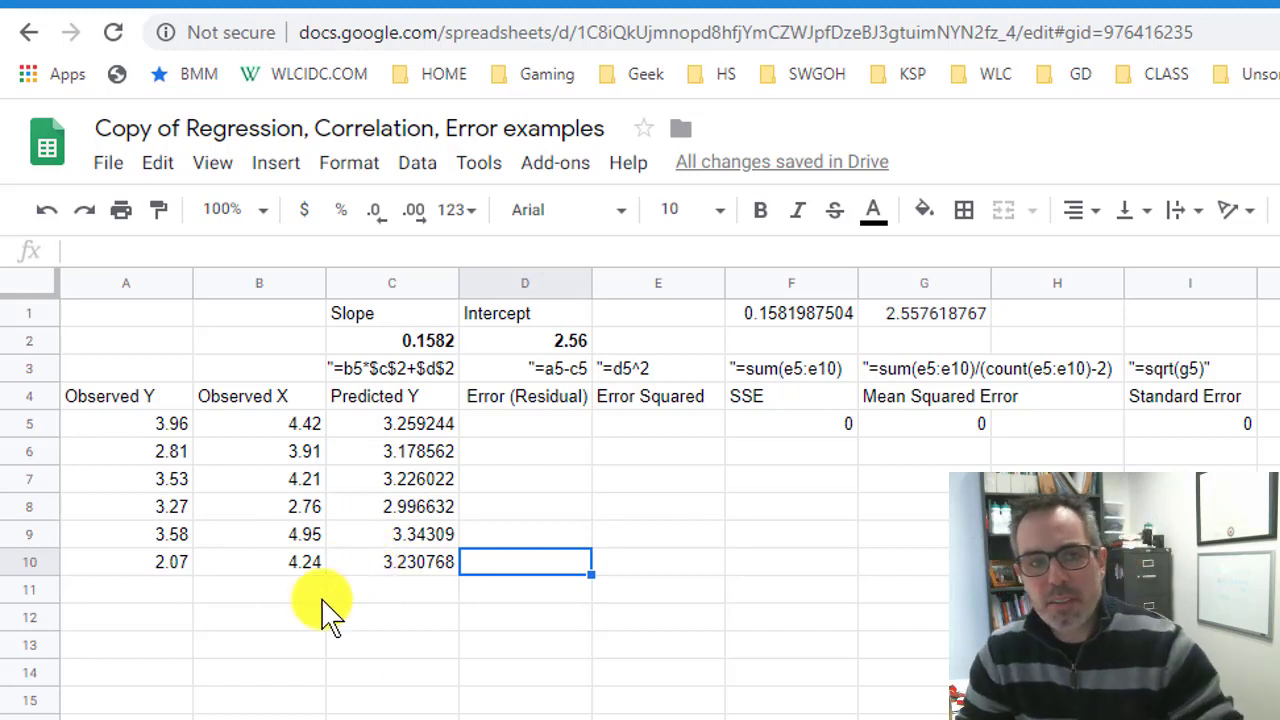
- Compare the first two observed Y values with their predicted Y formulas
{"action": "left_click", "coordinate": [164, 420]}
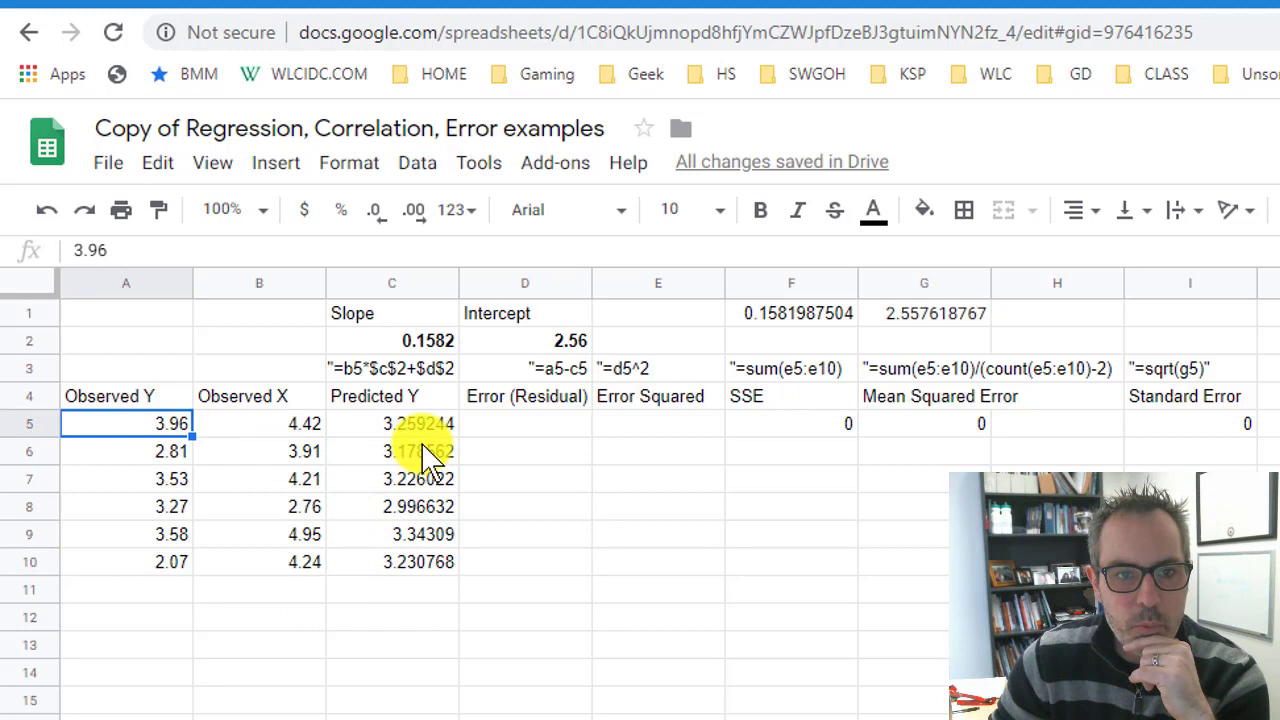
{"action": "left_click", "coordinate": [418, 428]}
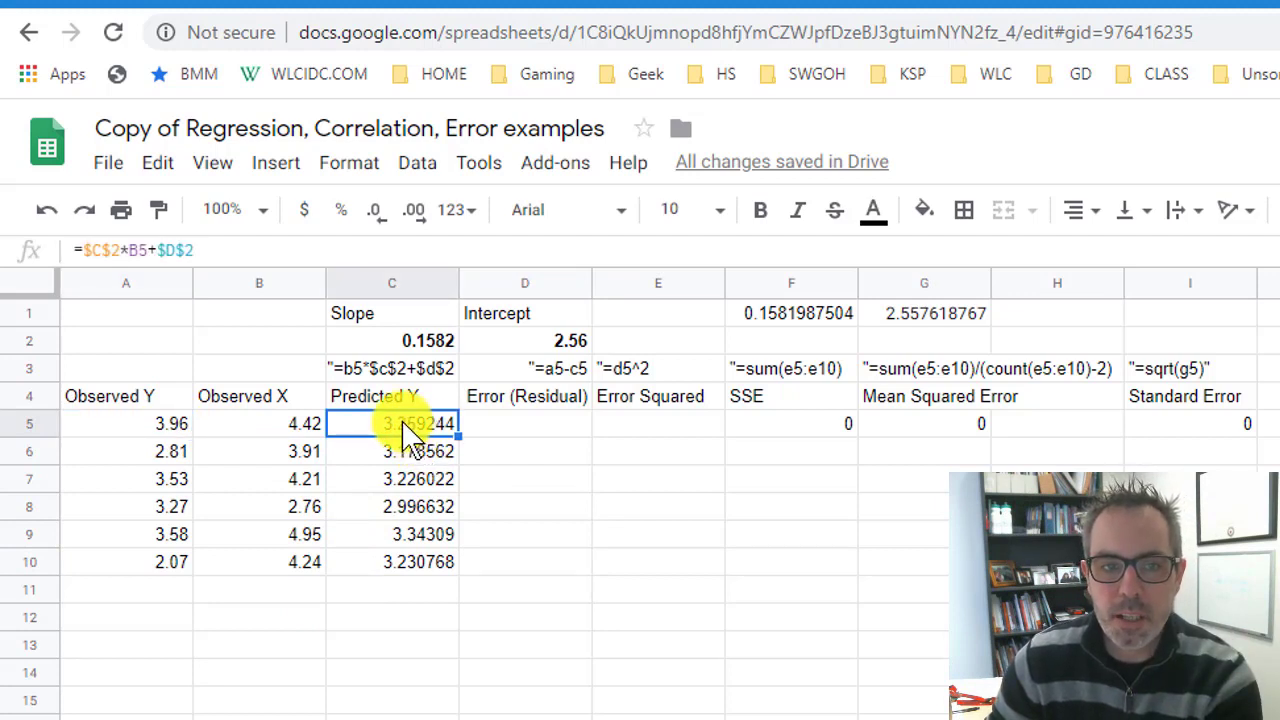
{"action": "left_click", "coordinate": [172, 462]}
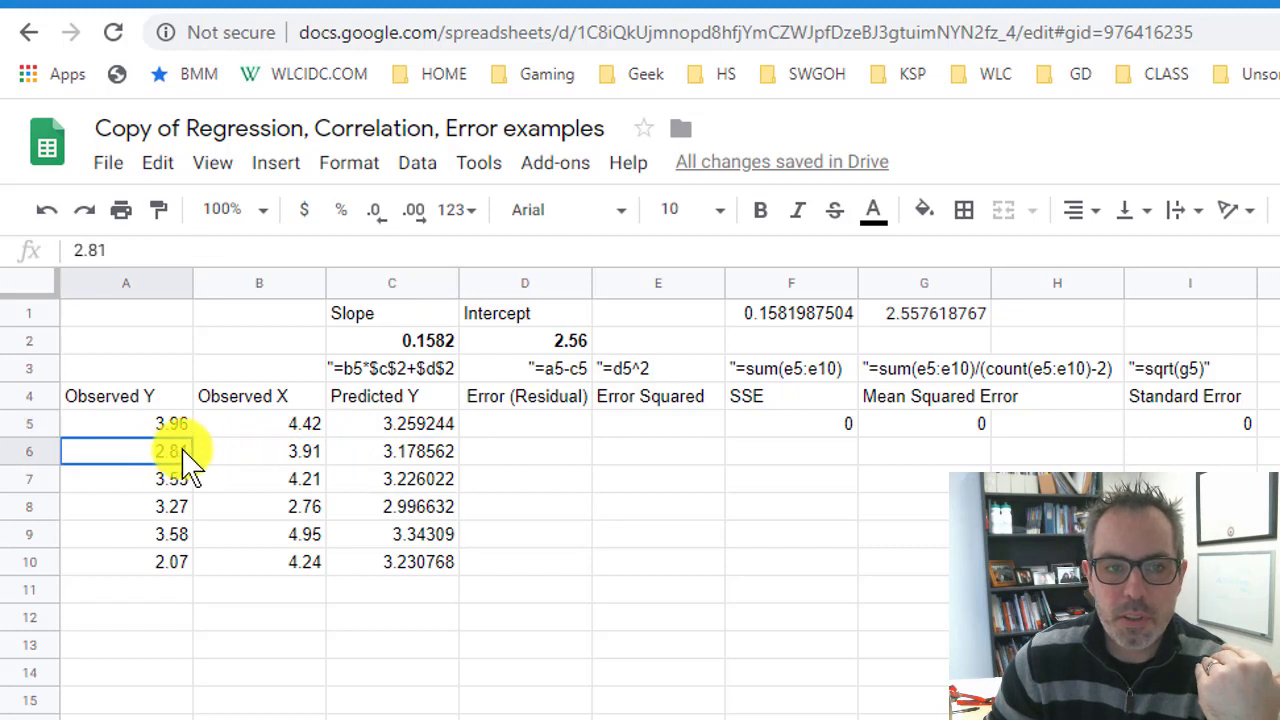
{"action": "left_click", "coordinate": [405, 458]}
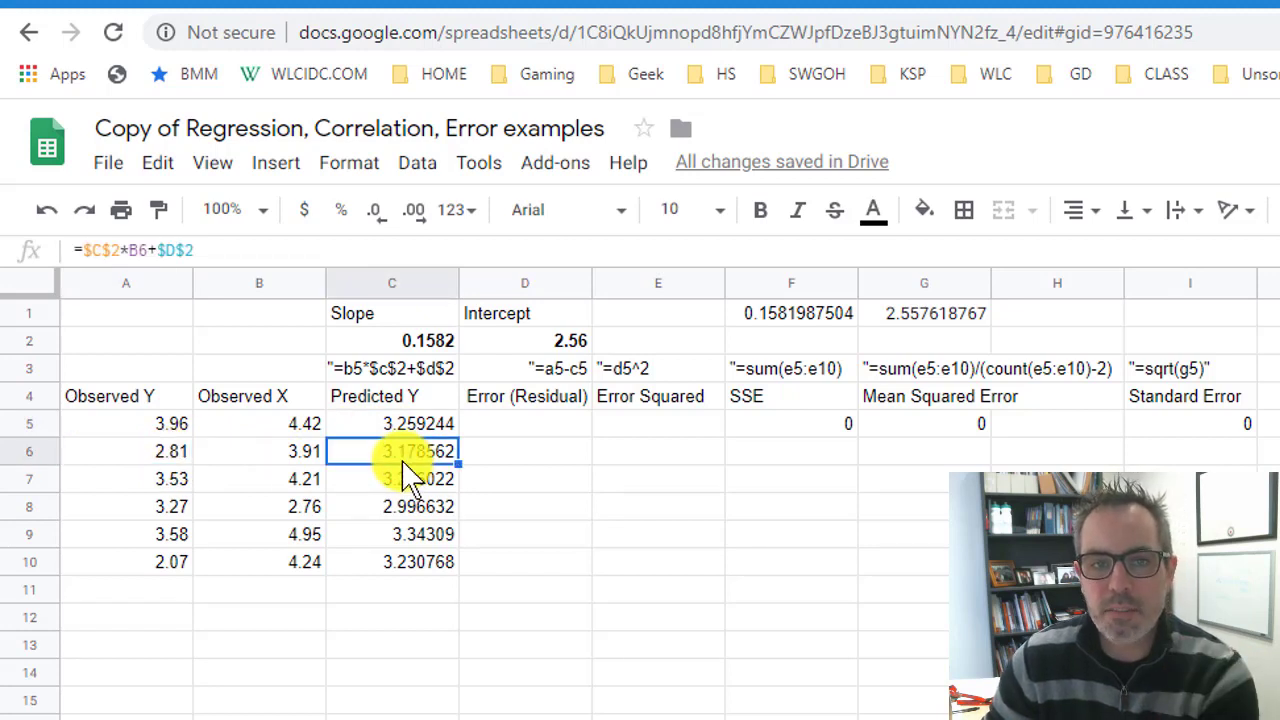
{"action": "left_click", "coordinate": [558, 432]}
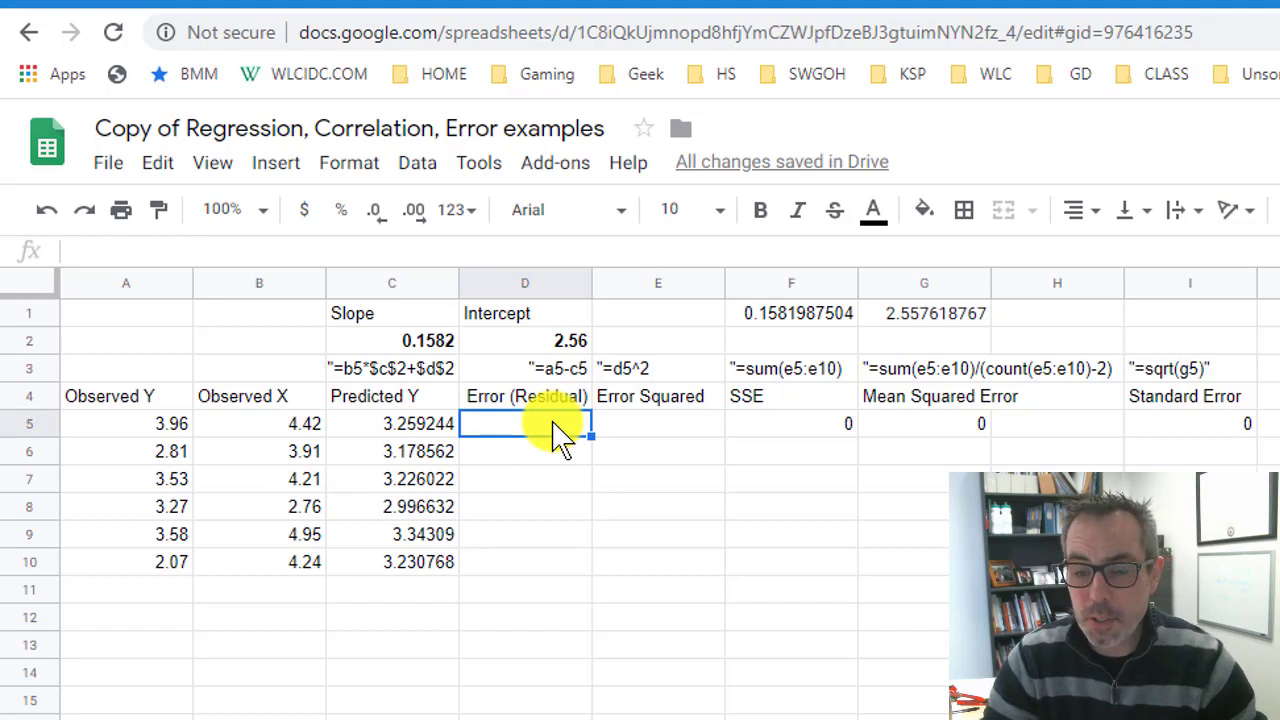
{"action": "type", "text": "="}
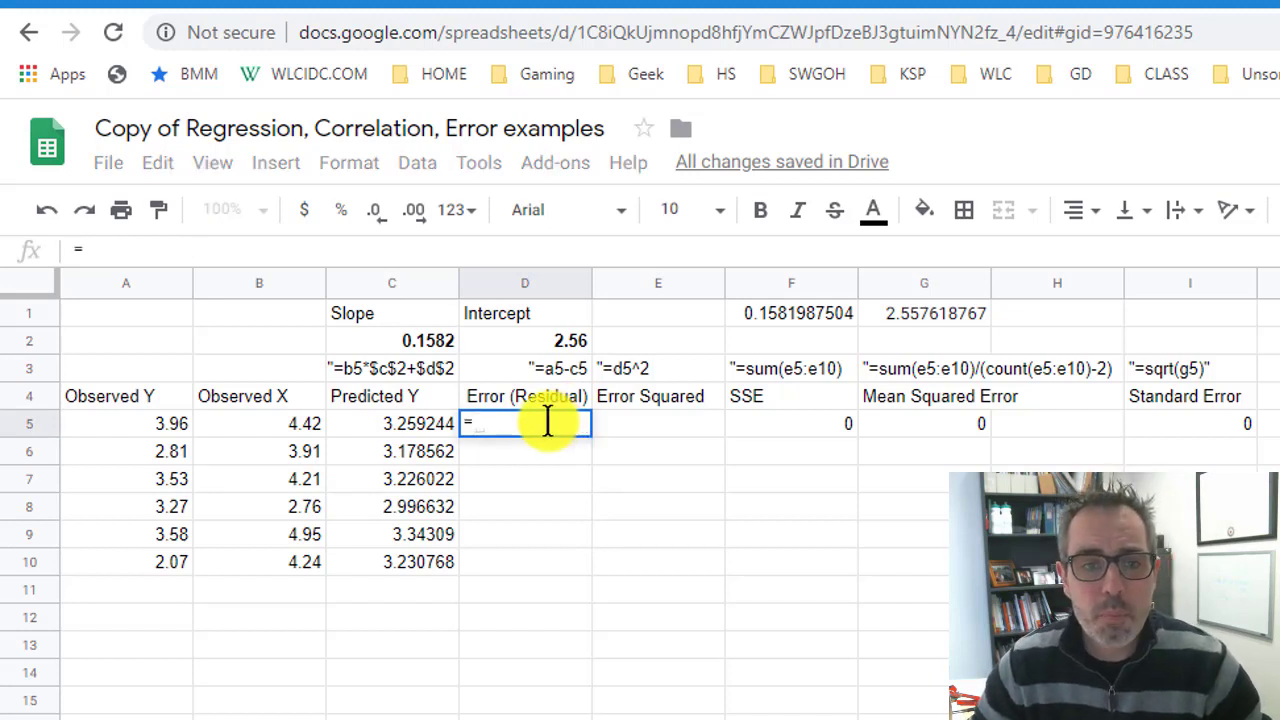
{"action": "left_click", "coordinate": [168, 430]}
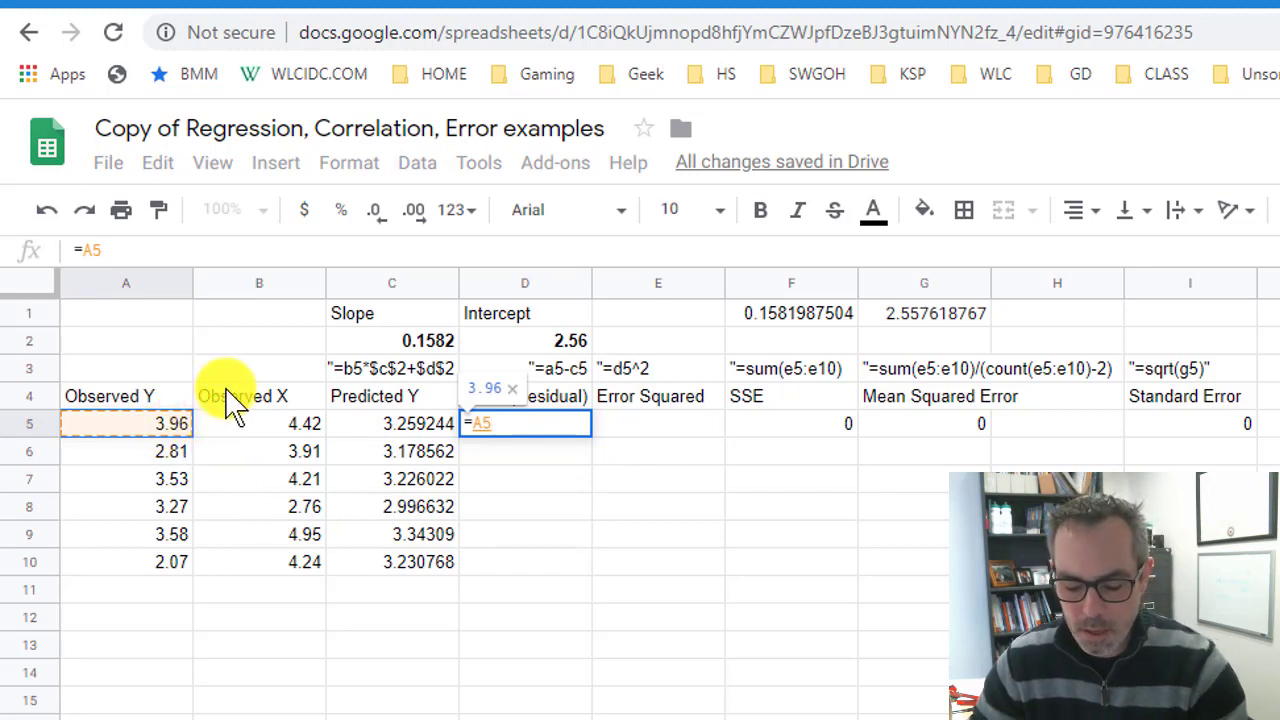
{"action": "type", "text": "-"}
{"action": "left_click", "coordinate": [426, 423]}
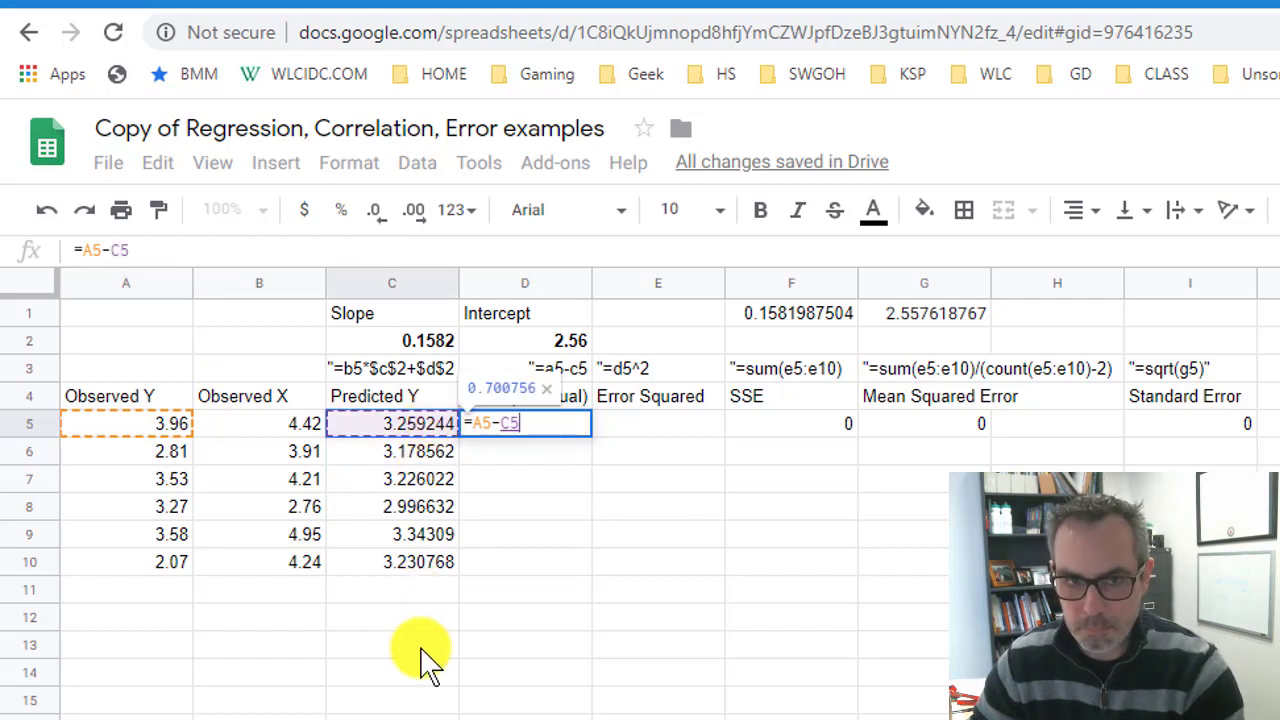
{"action": "key", "text": "Return"}
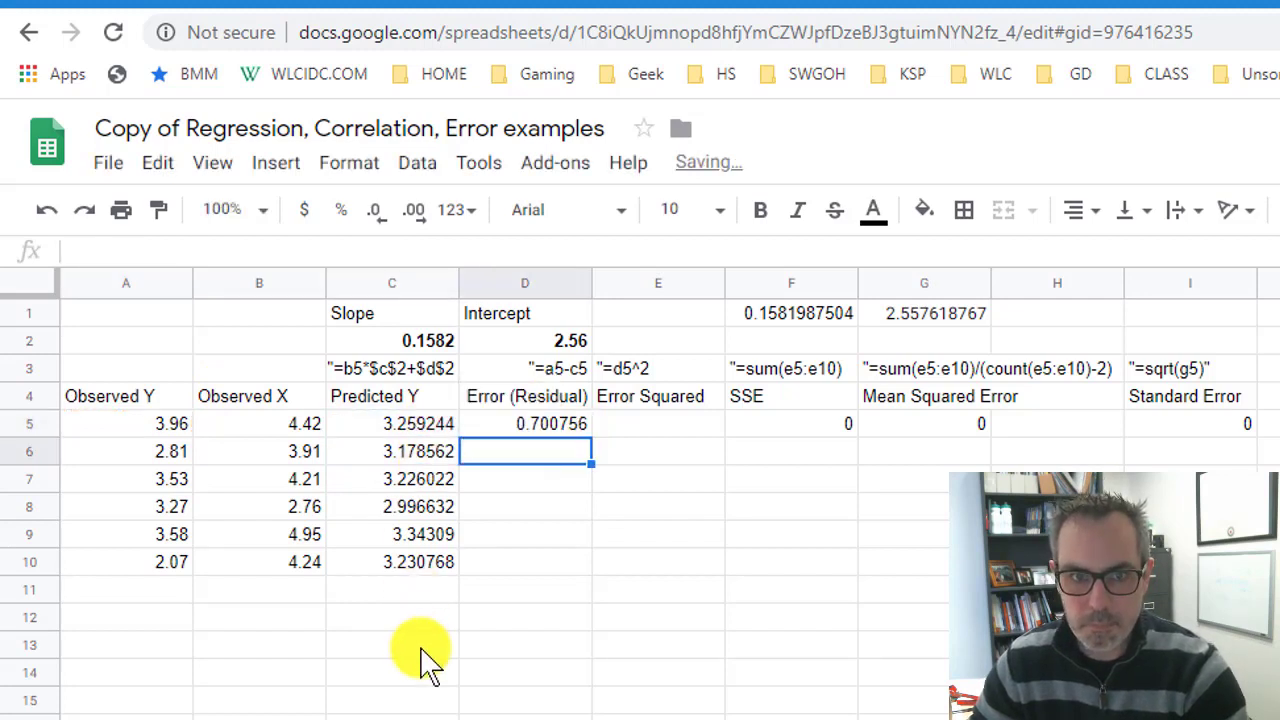
{"action": "left_click", "coordinate": [572, 430]}
{"action": "left_click_drag", "start_coordinate": [591, 435], "coordinate": [586, 568]}
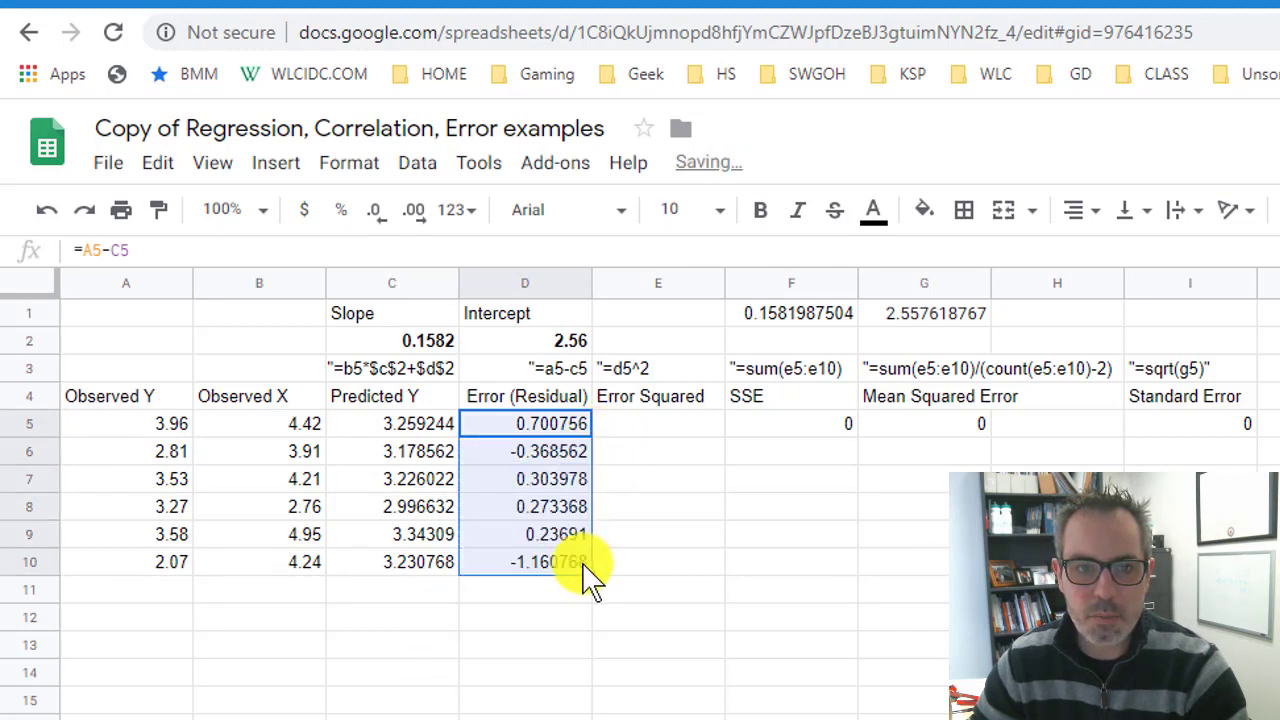
{"action": "left_click", "coordinate": [564, 451]}
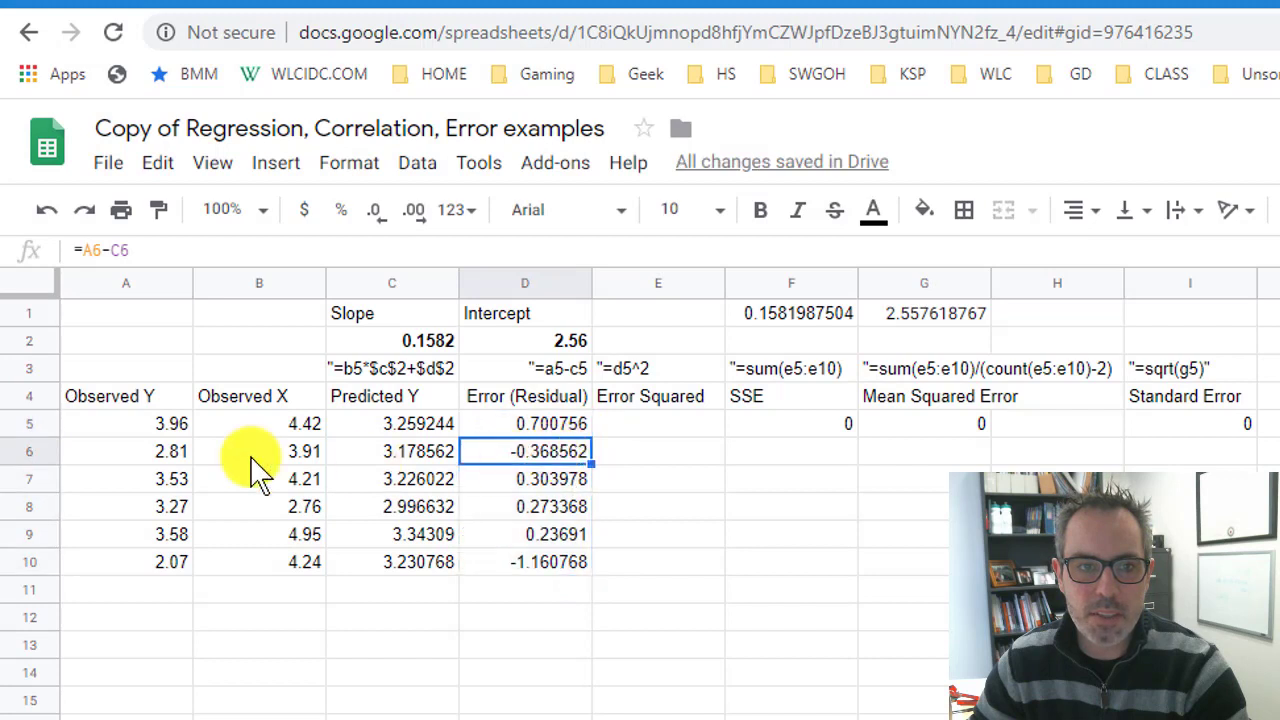
{"action": "left_click", "coordinate": [558, 482]}
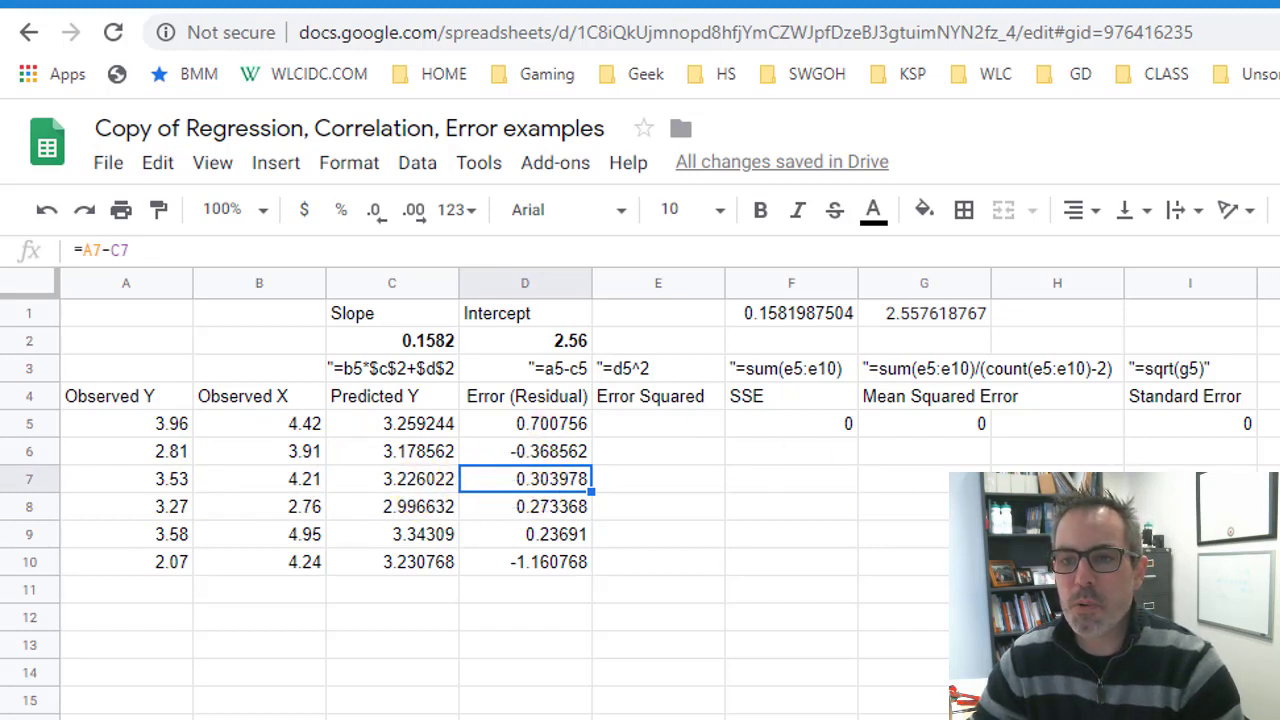
- Enter =D5^2 in E5 and fill it down to E10 for the squared errors
{"action": "left_click", "coordinate": [650, 422]}
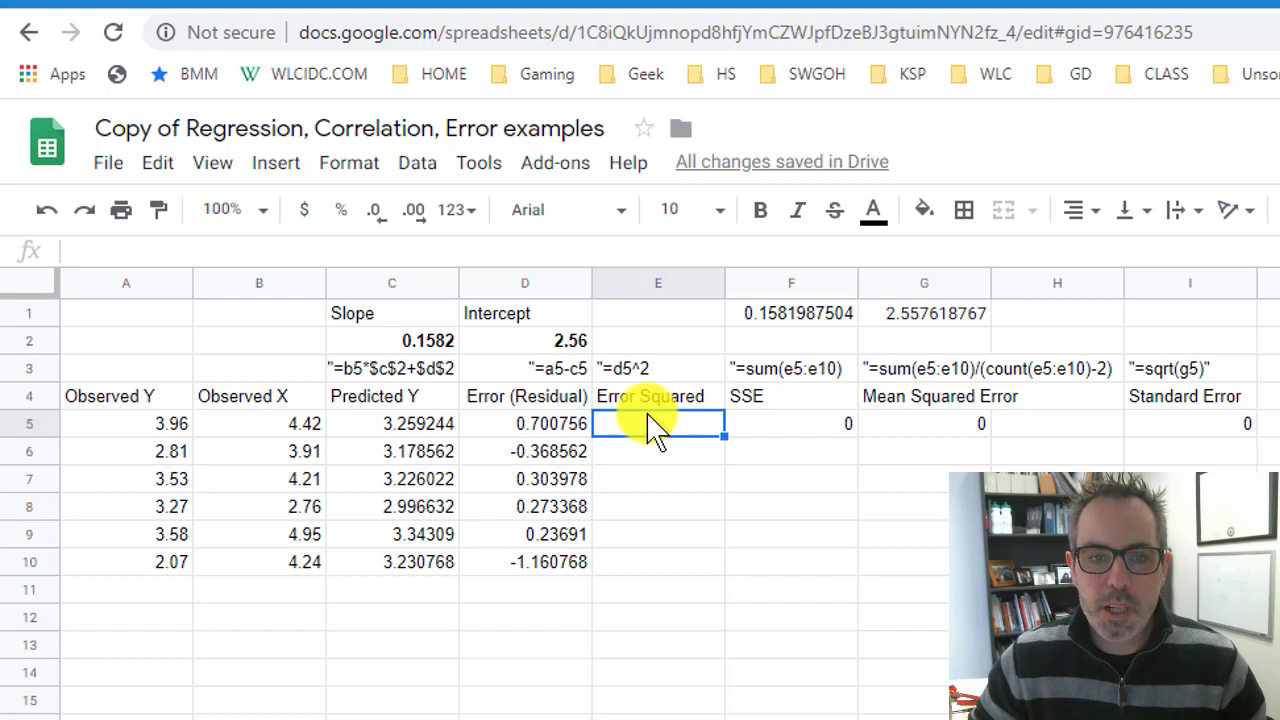
{"action": "type", "text": "="}
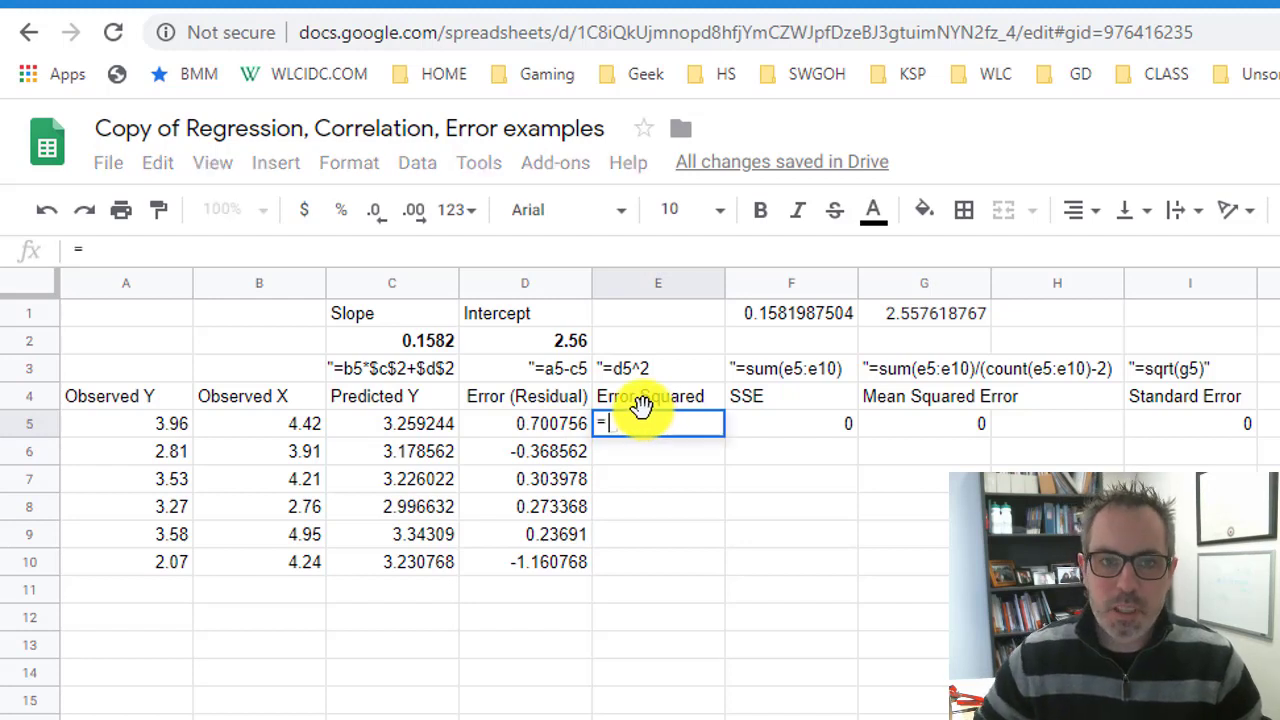
{"action": "left_click", "coordinate": [530, 423]}
{"action": "type", "text": "^2"}
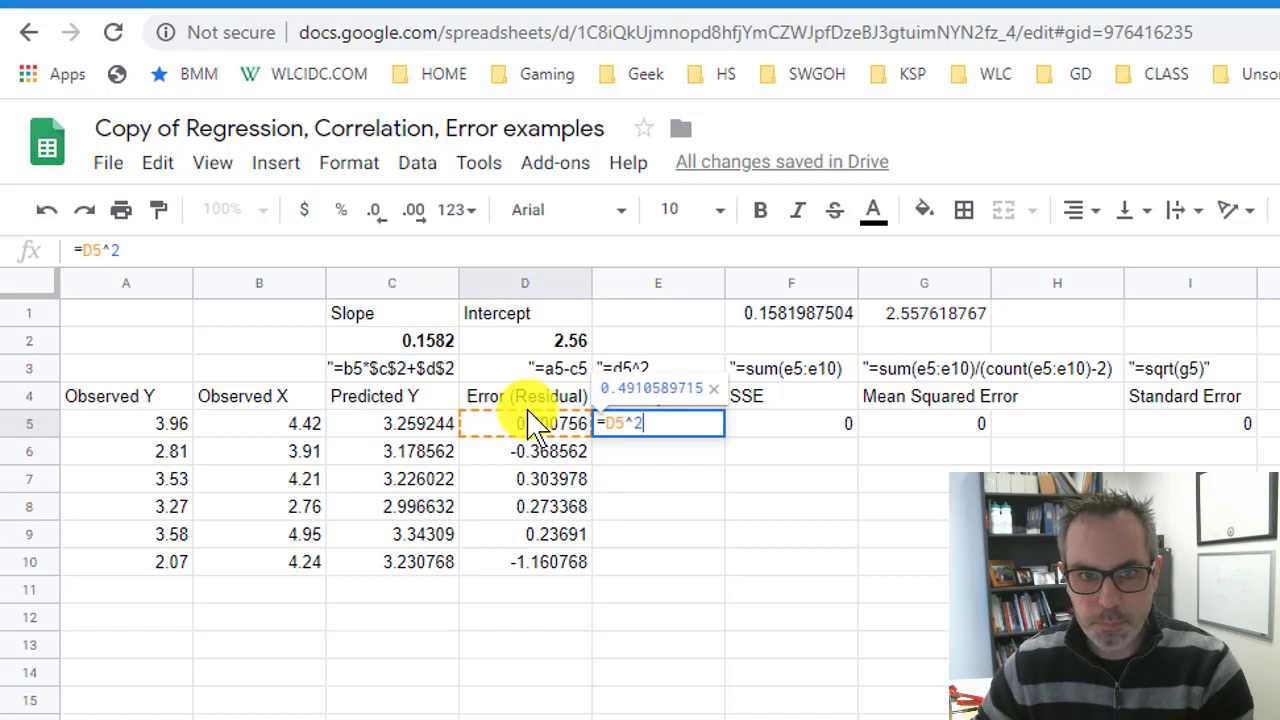
{"action": "key", "text": "Return"}
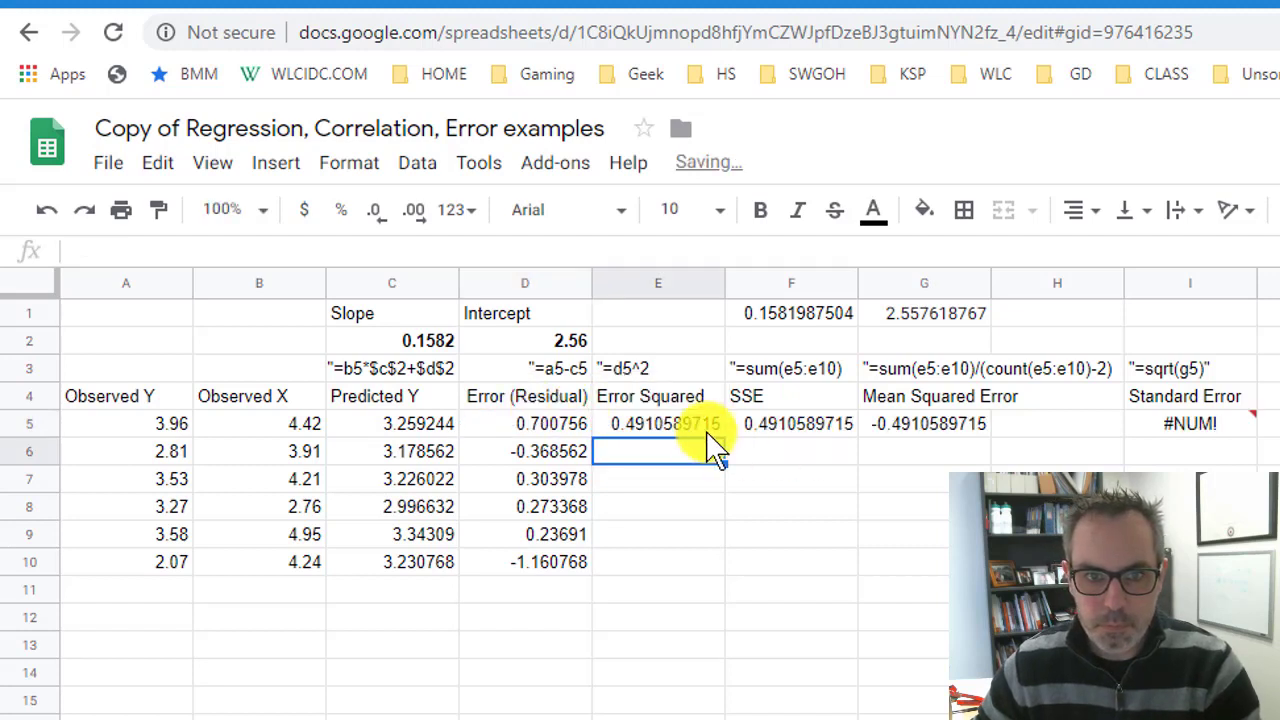
{"action": "left_click", "coordinate": [705, 430]}
{"action": "left_click_drag", "start_coordinate": [724, 438], "coordinate": [706, 566]}
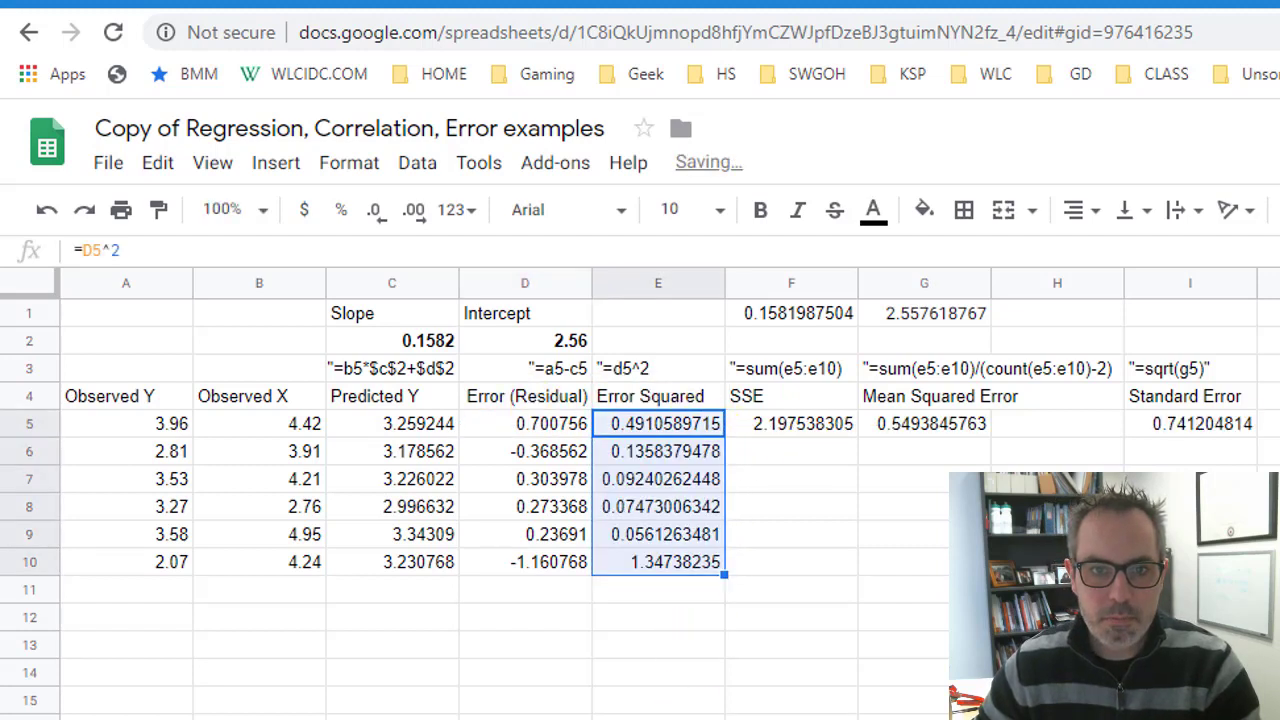
- Clear the SSE, Mean Squared Error and Standard Error results in F5, G5 and I5
{"action": "left_click", "coordinate": [800, 428]}
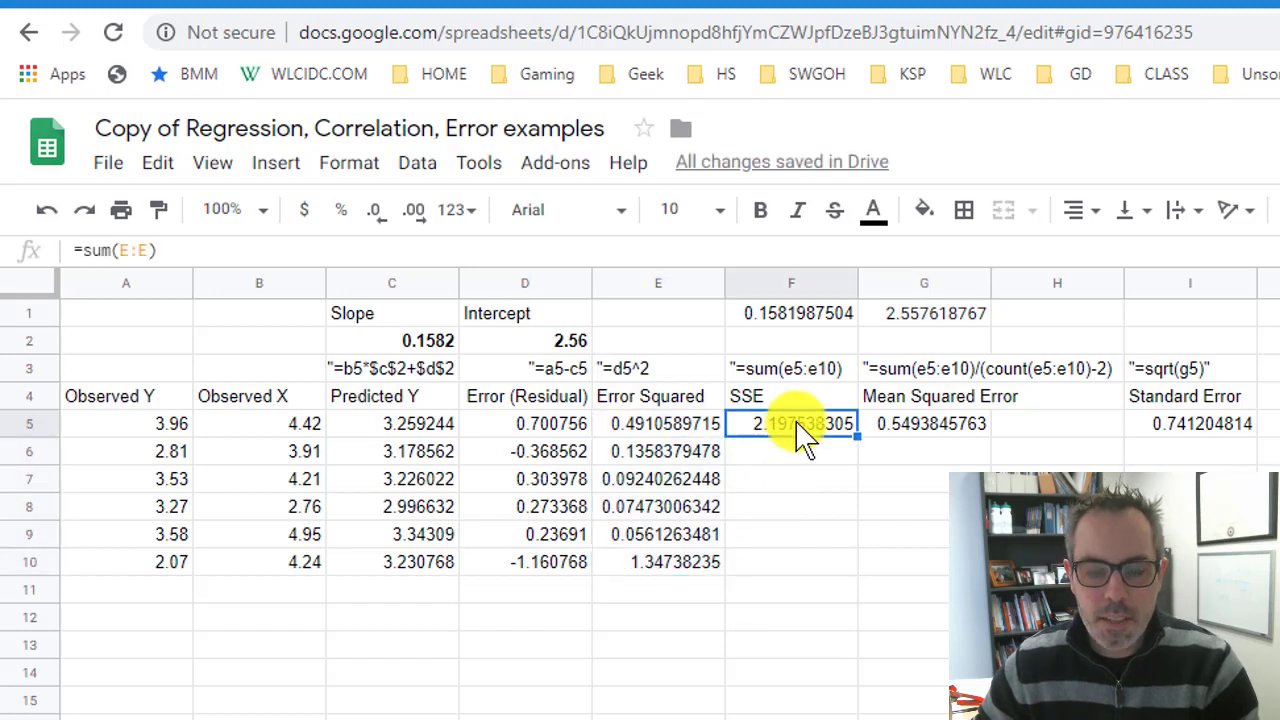
{"action": "key", "text": "Delete"}
{"action": "left_click", "coordinate": [980, 430]}
{"action": "key", "text": "Delete"}
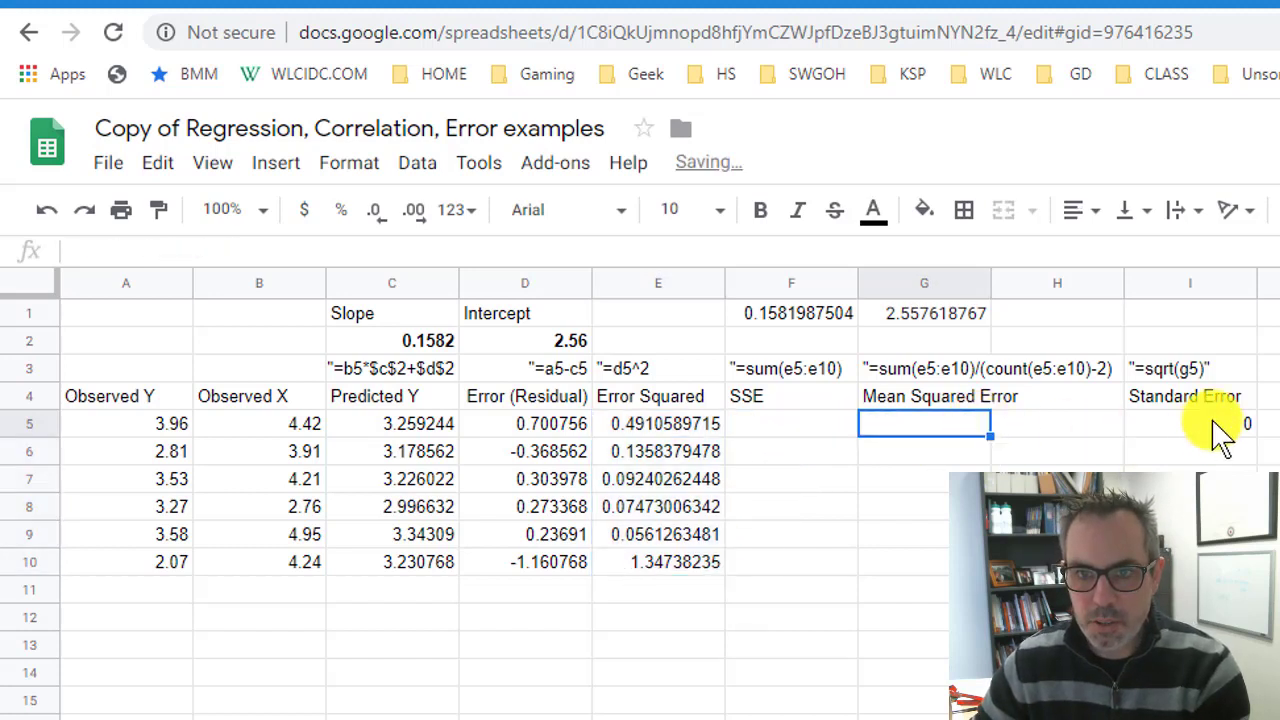
{"action": "left_click", "coordinate": [1223, 432]}
{"action": "key", "text": "Delete"}
{"action": "left_click", "coordinate": [795, 428]}
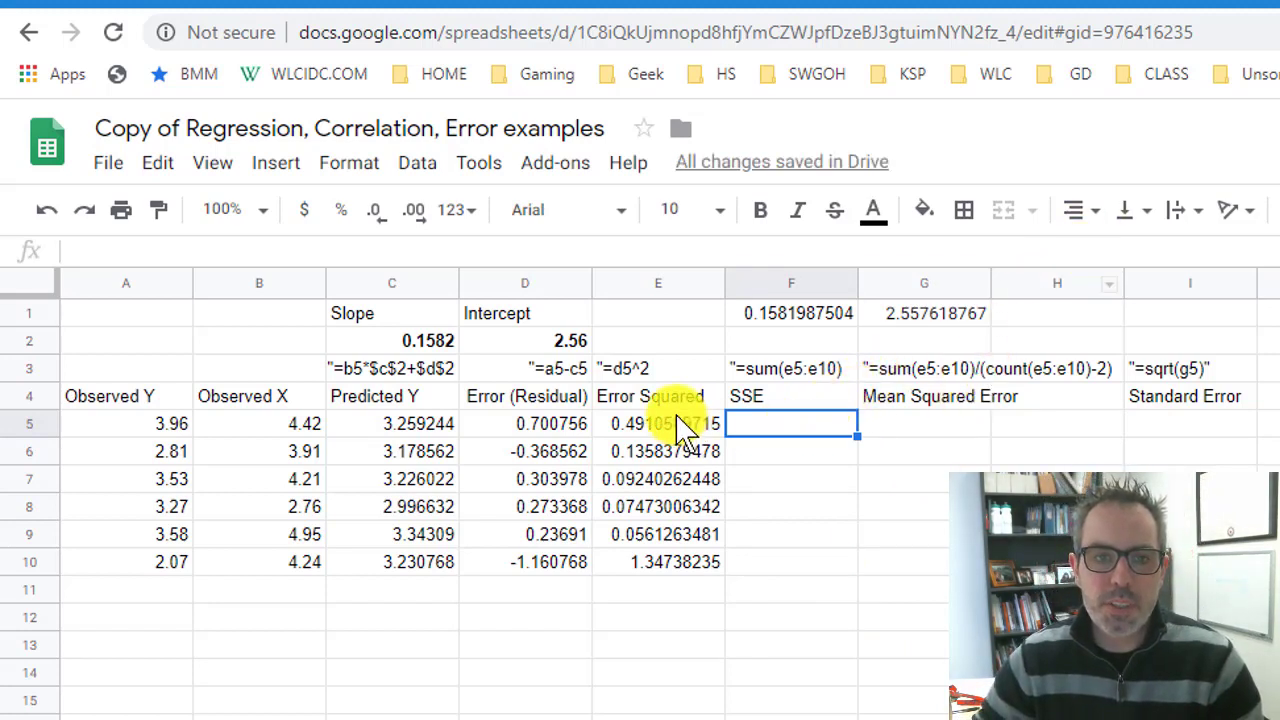
- Try a first SUM formula for the SSE in F5
{"action": "left_click_drag", "start_coordinate": [680, 428], "coordinate": [664, 565]}
{"action": "left_click", "coordinate": [813, 424]}
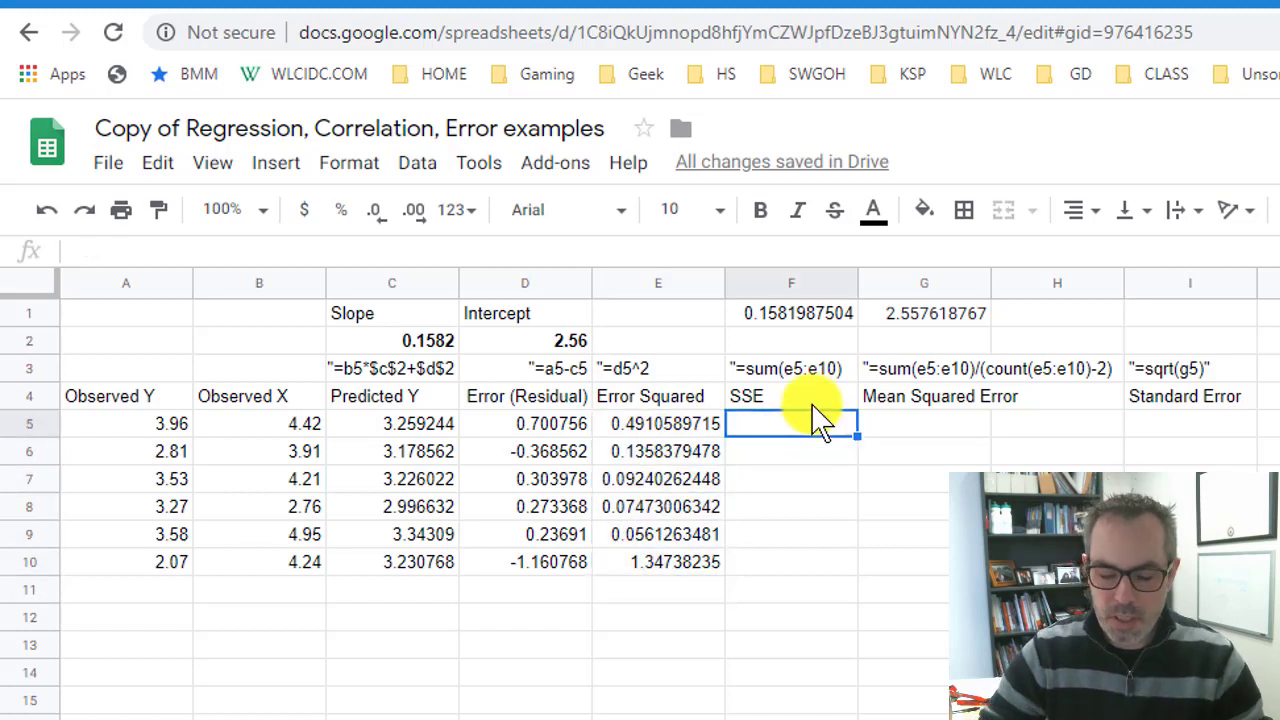
{"action": "type", "text": "="}
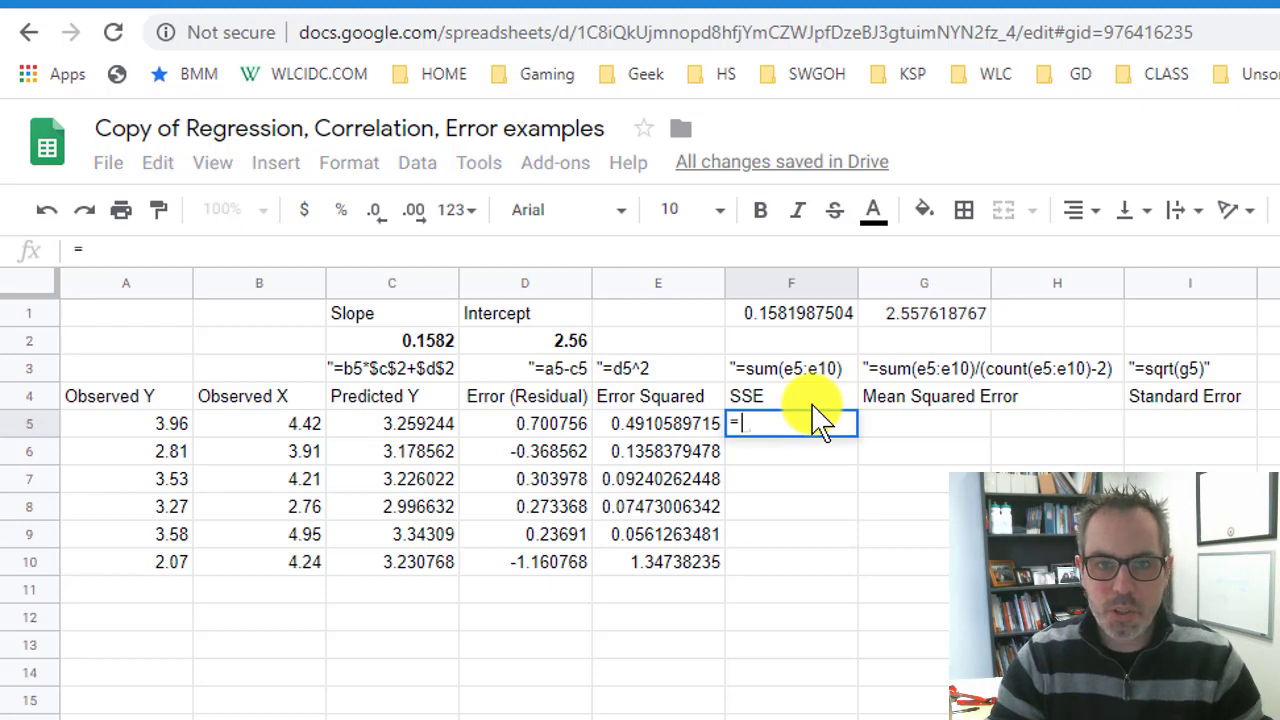
{"action": "type", "text": "sum"}
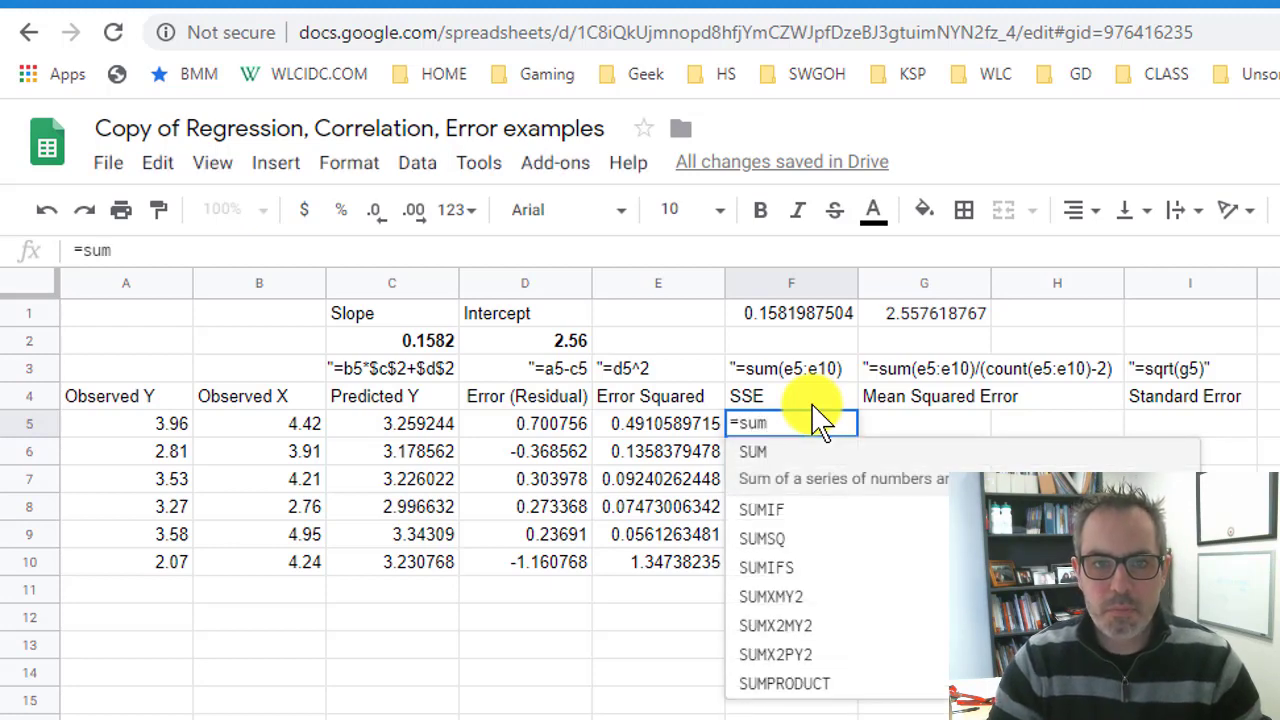
{"action": "type", "text": "(E:E"}
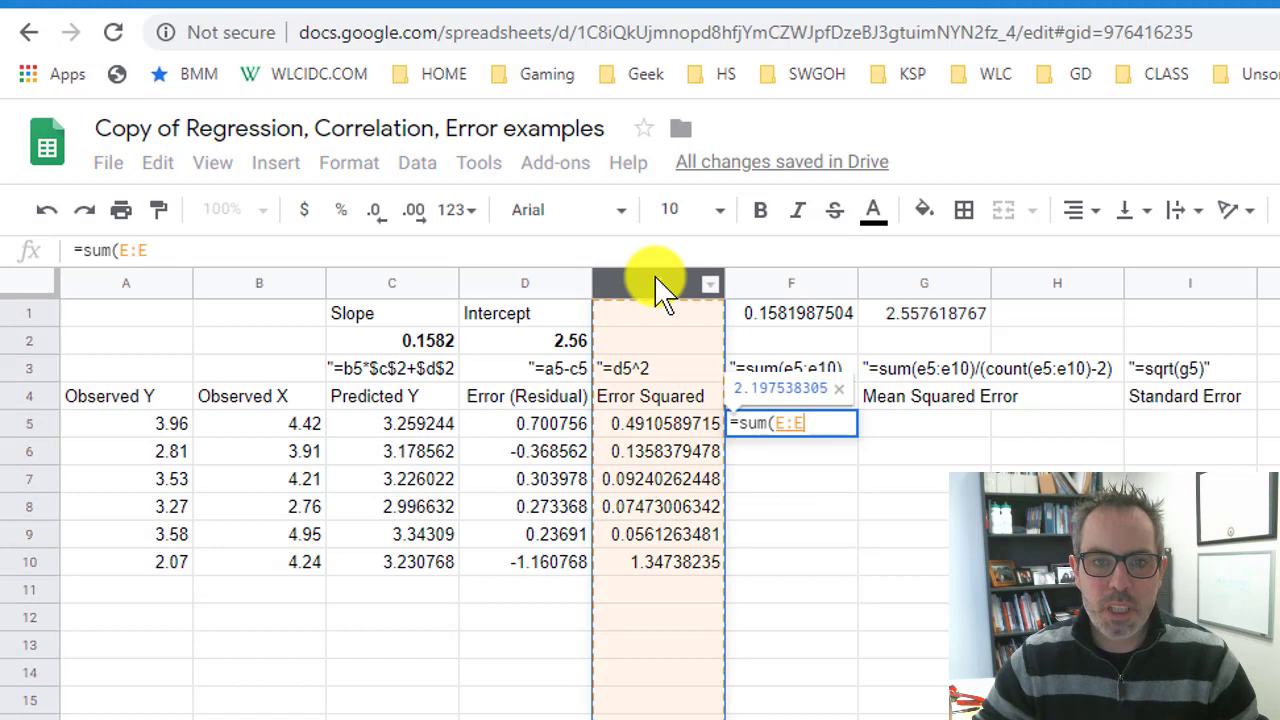
{"action": "key", "text": "Return"}
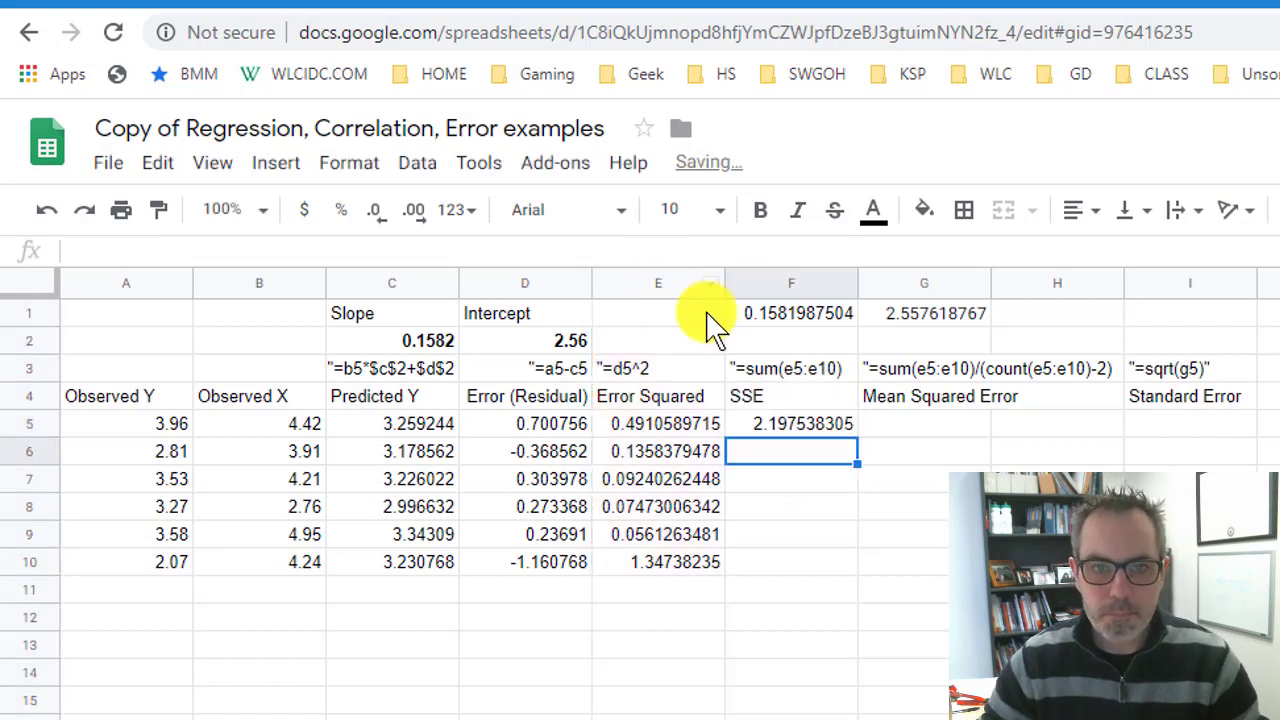
- Rewrite F5 as the cell-by-cell addition =E4:E5+E6+E7+E8
{"action": "left_click", "coordinate": [822, 422]}
{"action": "key", "text": "Delete"}
{"action": "type", "text": "="}
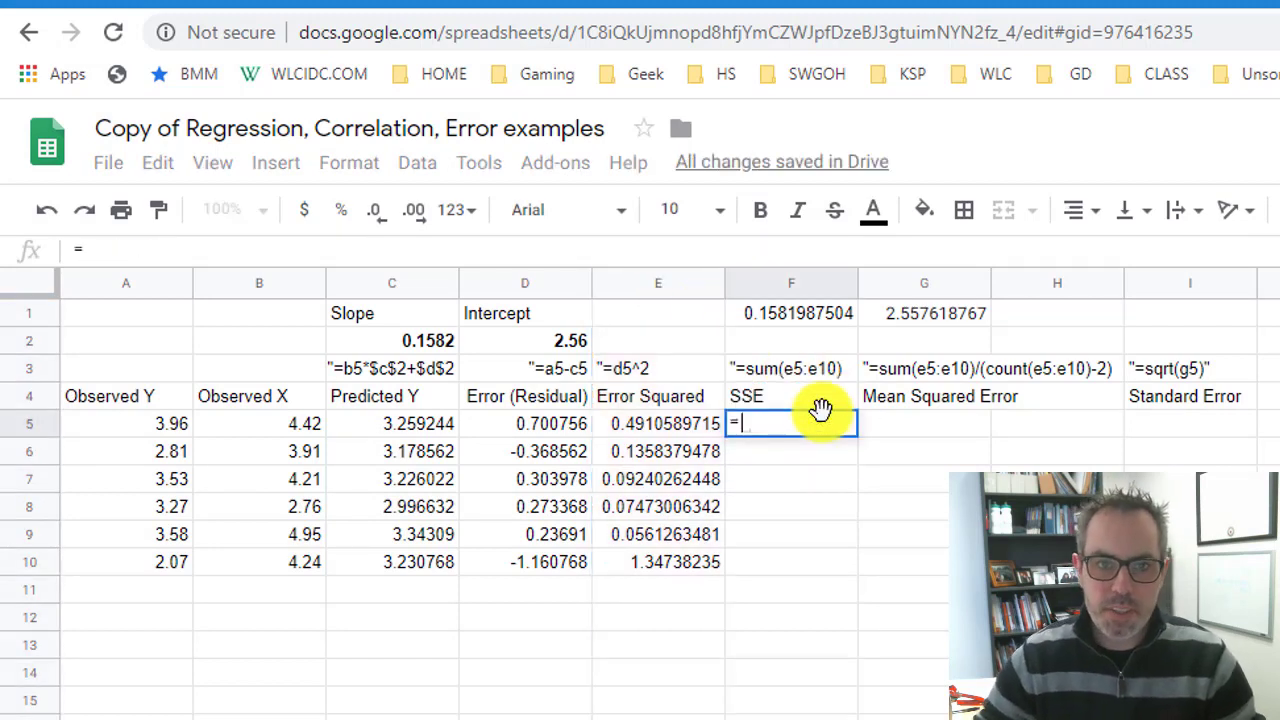
{"action": "left_click_drag", "start_coordinate": [651, 423], "coordinate": [652, 410]}
{"action": "type", "text": "+E6"}
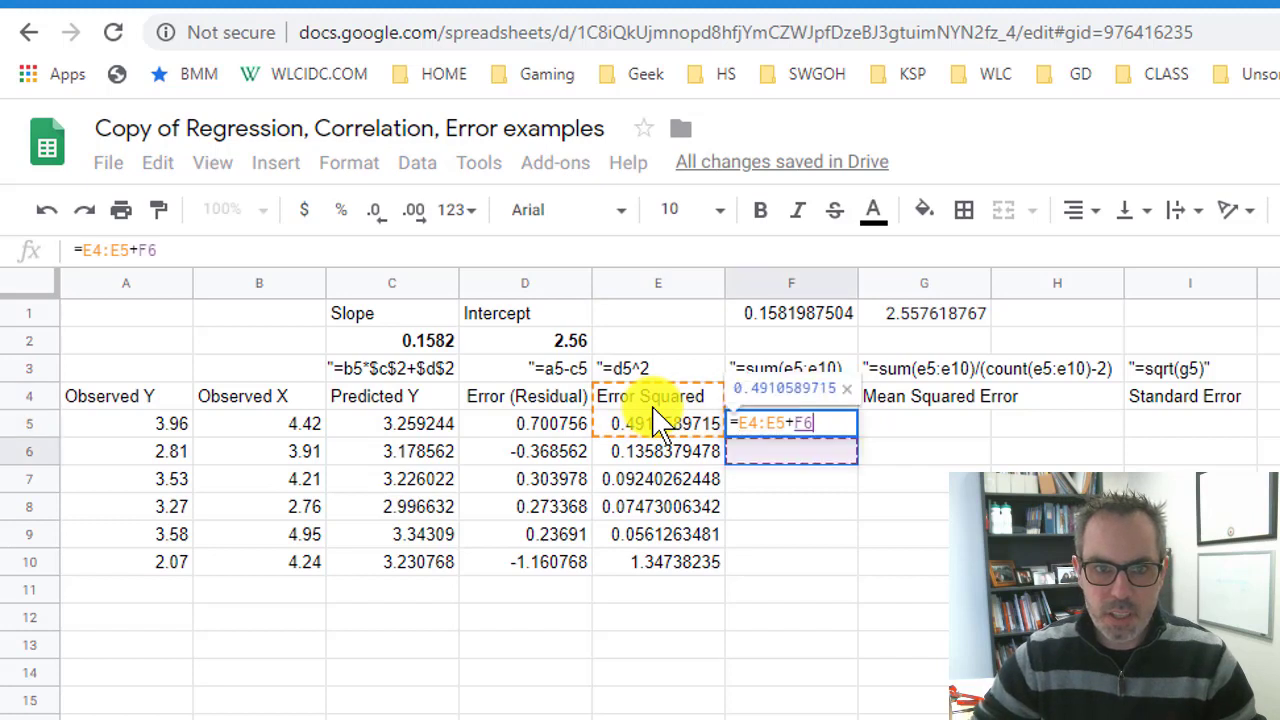
{"action": "type", "text": "+"}
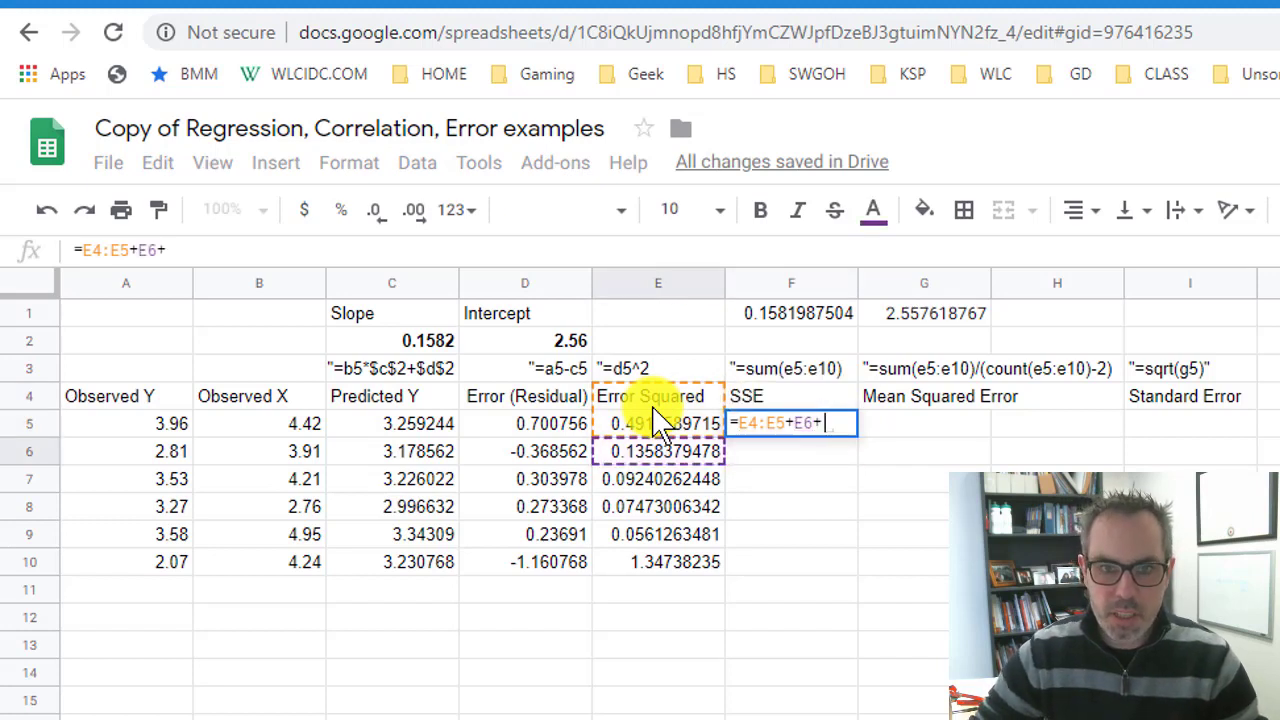
{"action": "type", "text": "E7+E8"}
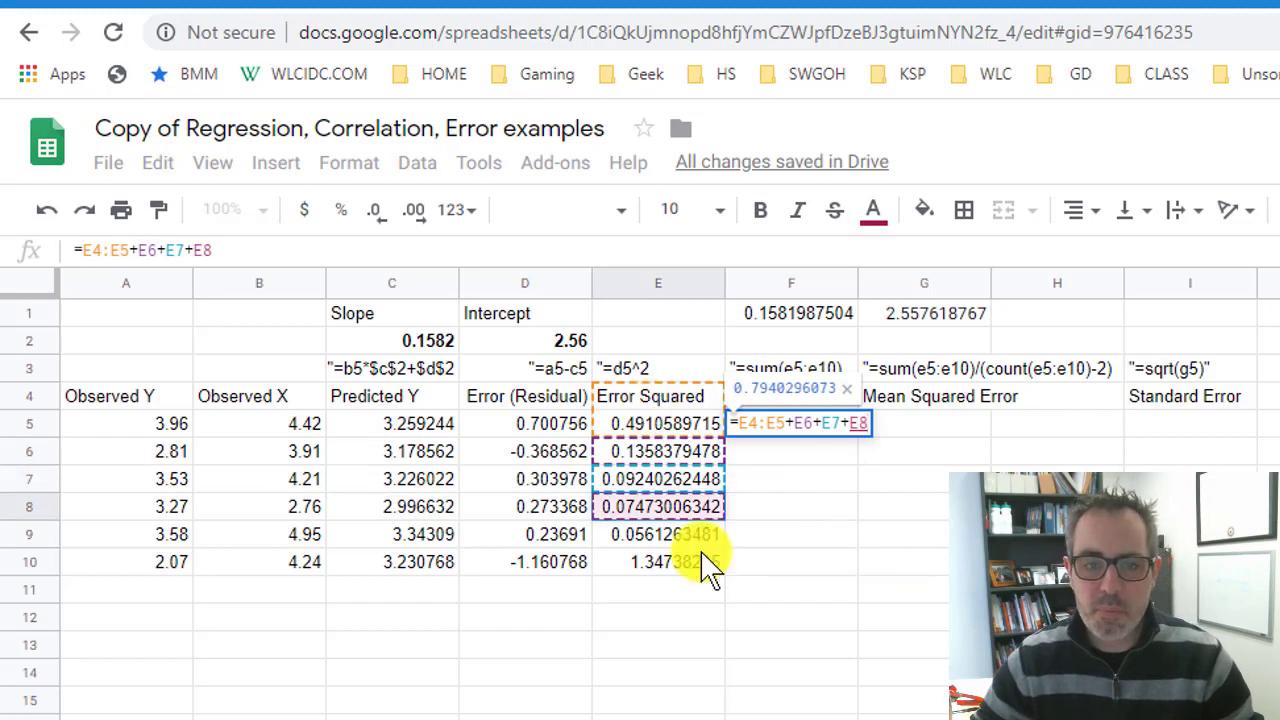
{"action": "left_click", "coordinate": [789, 537]}
{"action": "left_click", "coordinate": [804, 423]}
{"action": "left_click", "coordinate": [821, 487]}
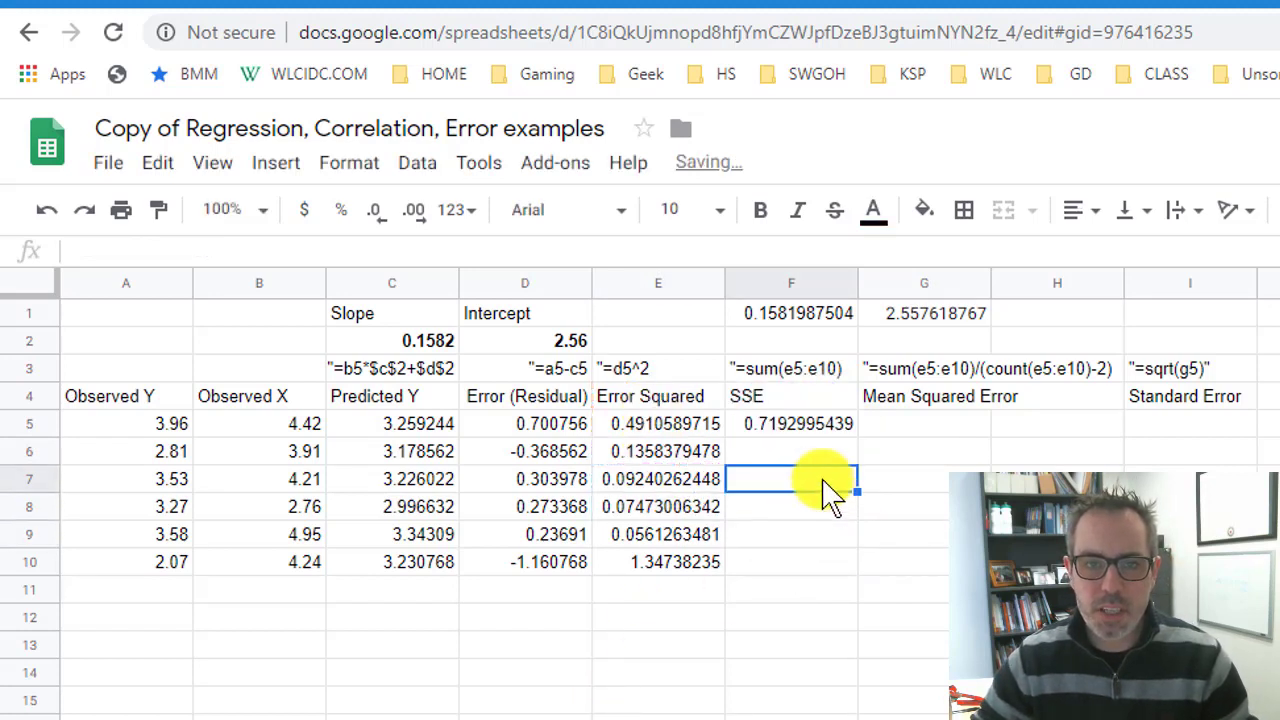
- Enter =sum(E5:E10) in F5, giving SSE 2.197538305
{"action": "left_click", "coordinate": [814, 421]}
{"action": "type", "text": "=sum("}
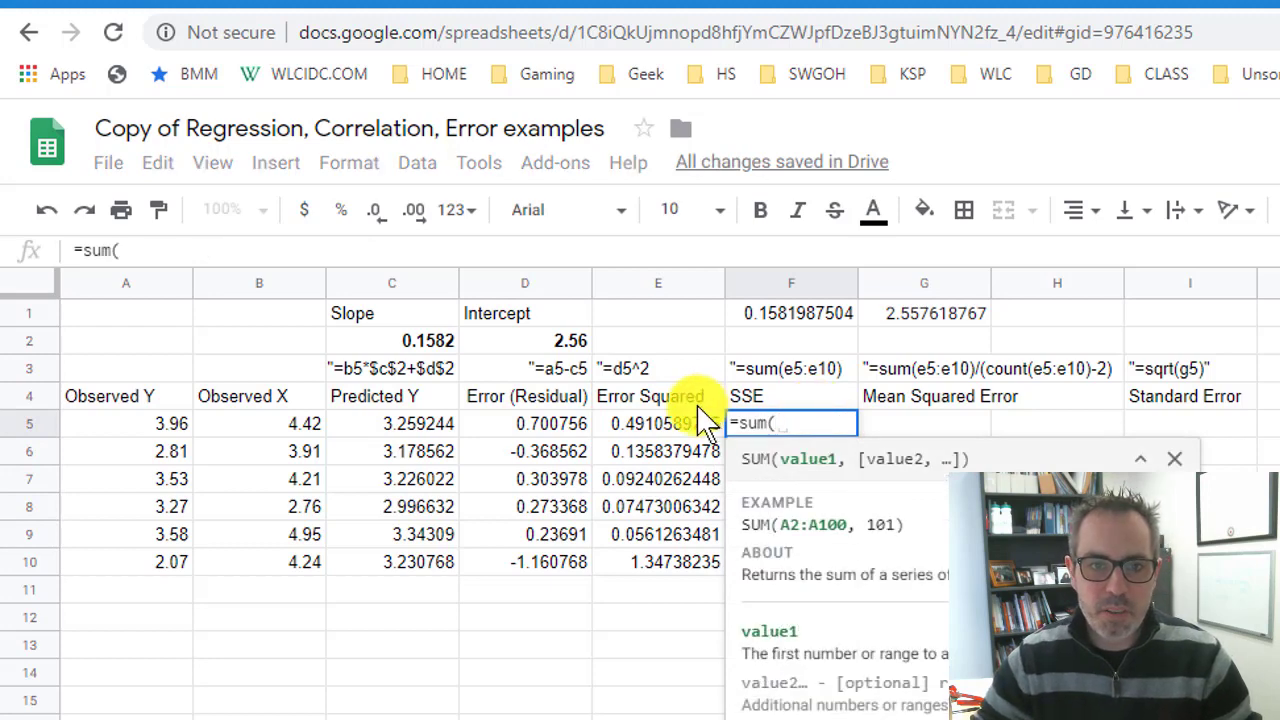
{"action": "left_click_drag", "start_coordinate": [705, 420], "coordinate": [705, 565]}
{"action": "key", "text": "Return"}
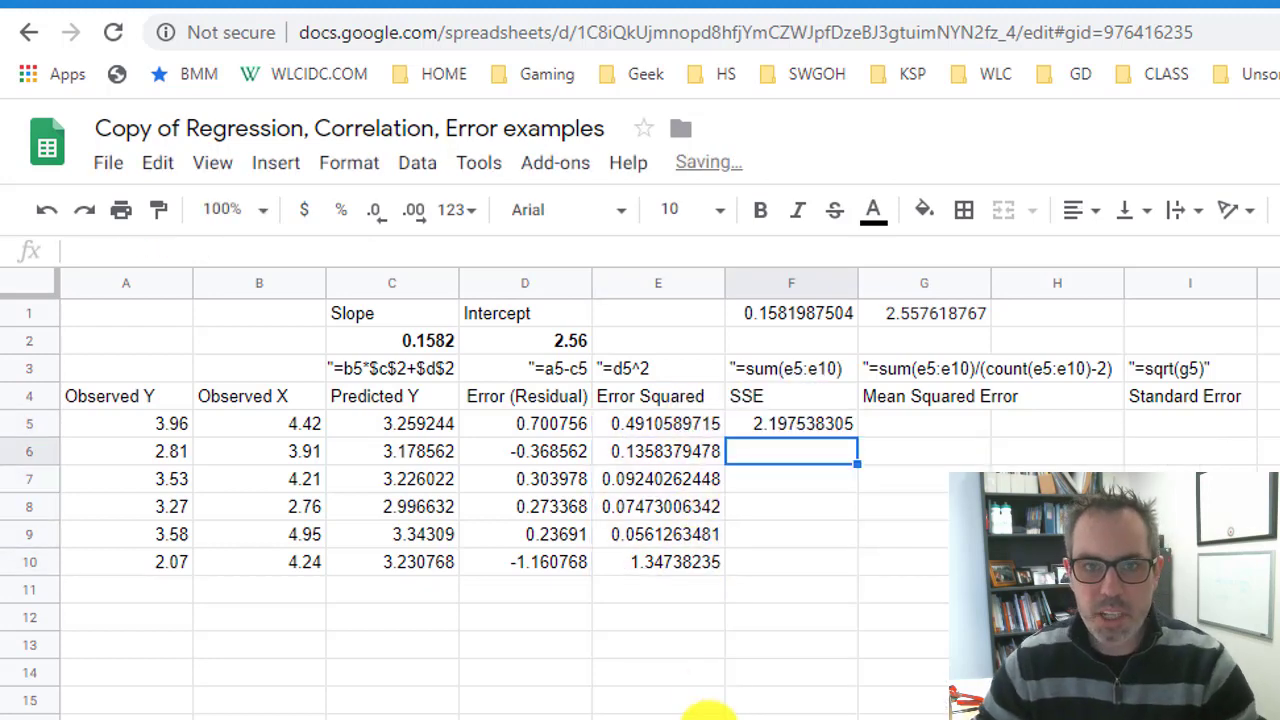
- Start rewriting F5 as =sum(E:E) over the whole Error Squared column
{"action": "left_click", "coordinate": [816, 421]}
{"action": "type", "text": "=sum("}
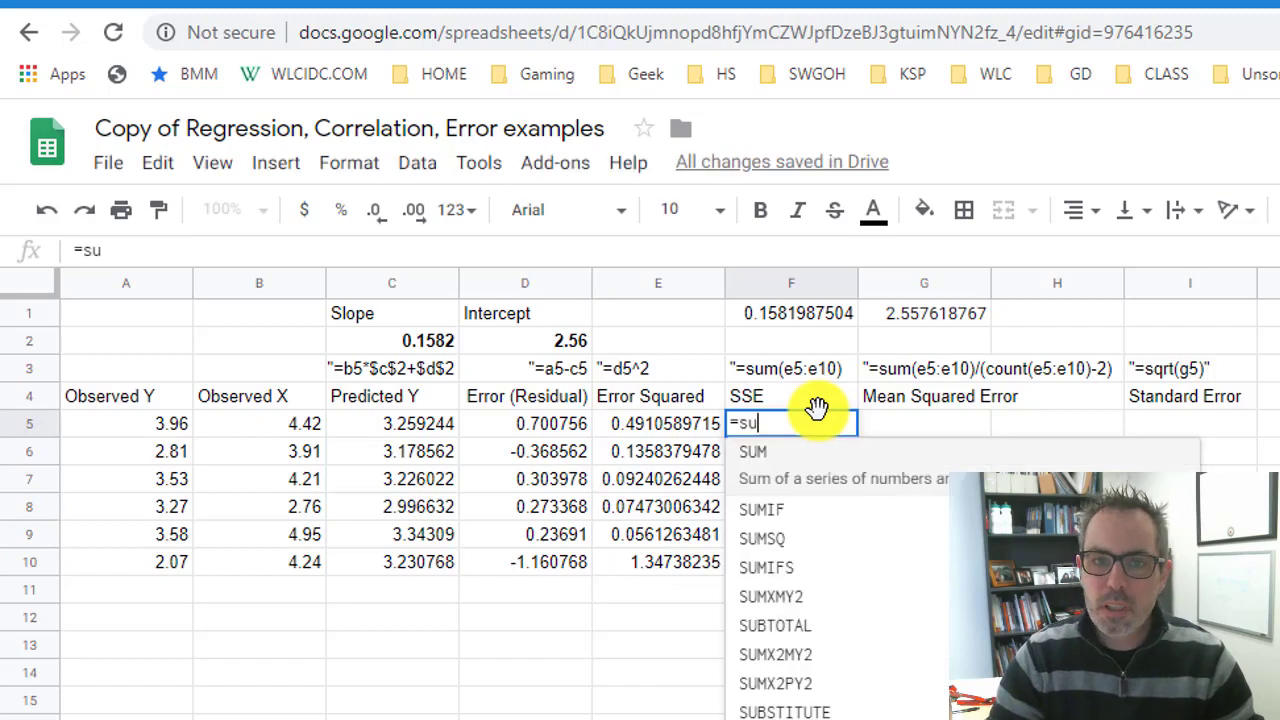
{"action": "left_click", "coordinate": [662, 284]}
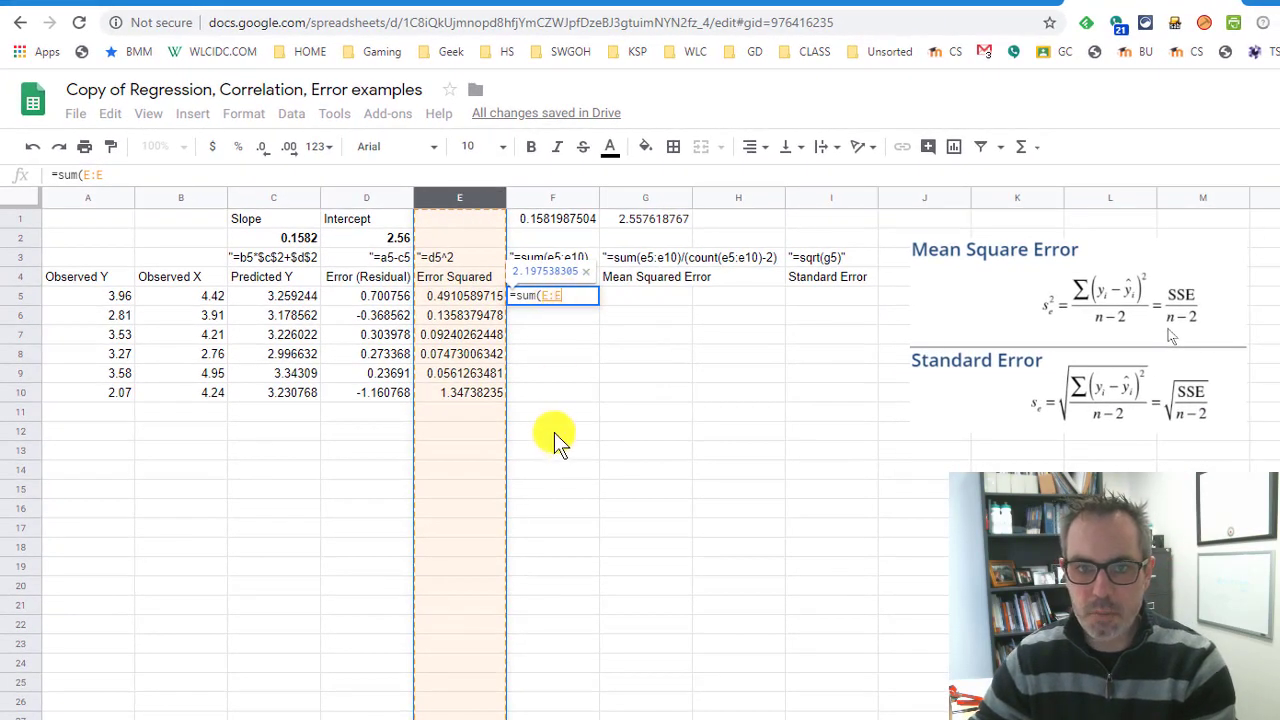
- Commit =sum(E:E) in F5 and review it against the error formula reference image
{"action": "key", "text": "Return"}
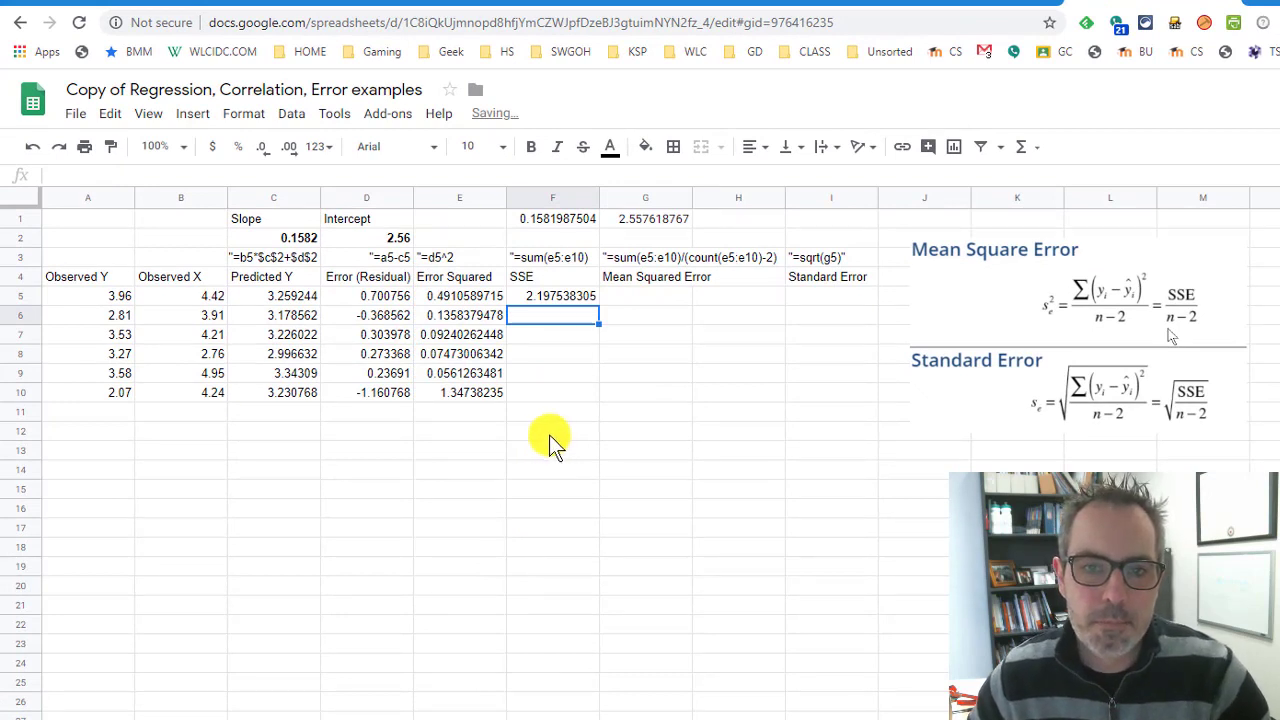
{"action": "left_click", "coordinate": [646, 294]}
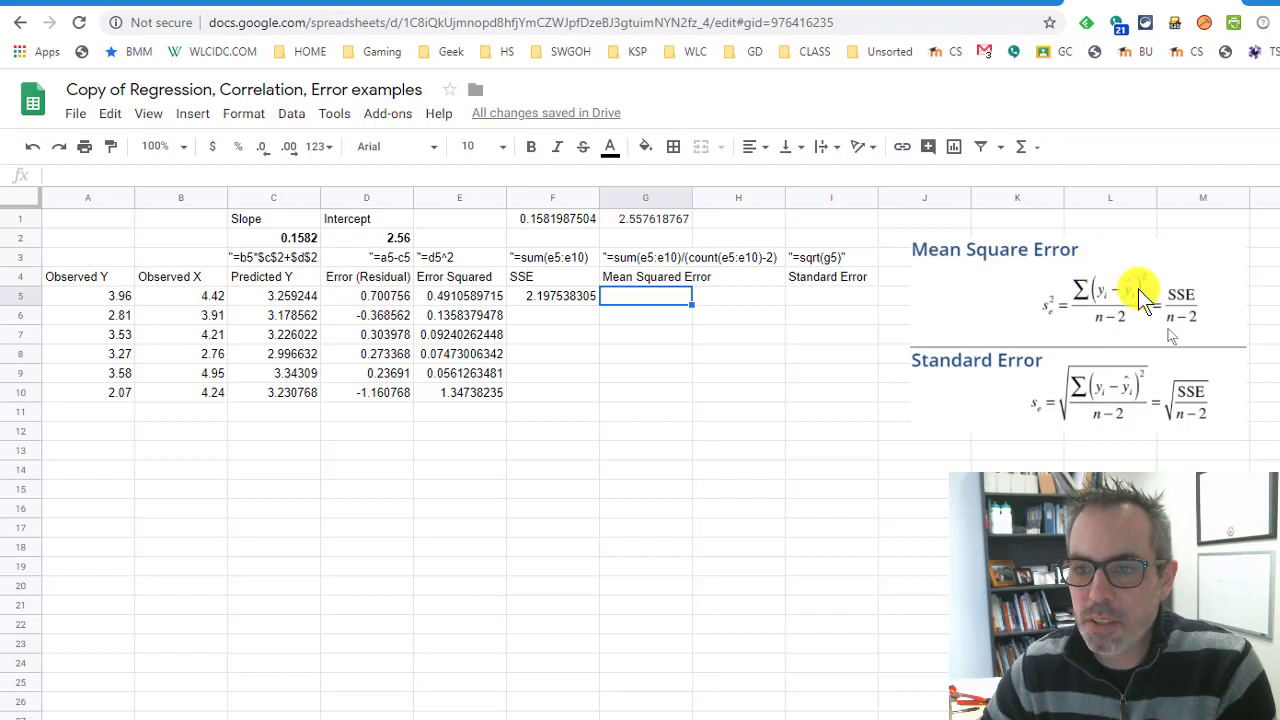
{"action": "left_click", "coordinate": [584, 298]}
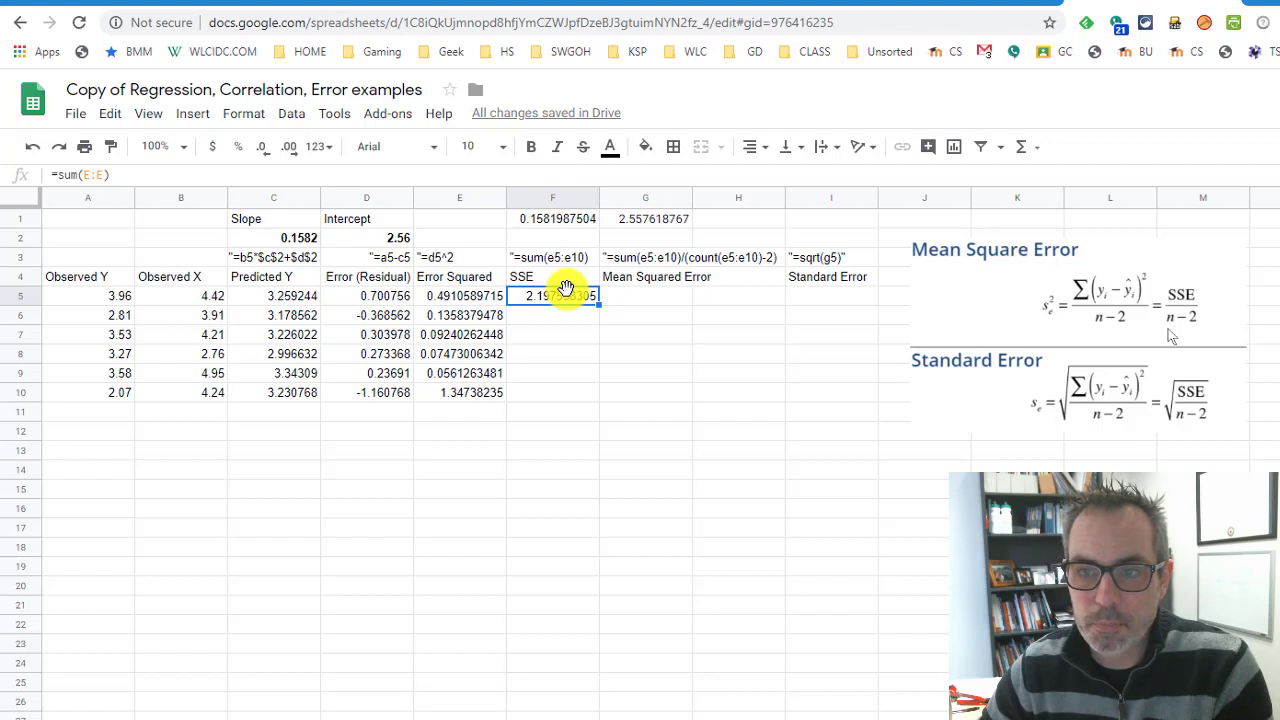
{"action": "left_click", "coordinate": [1103, 318]}
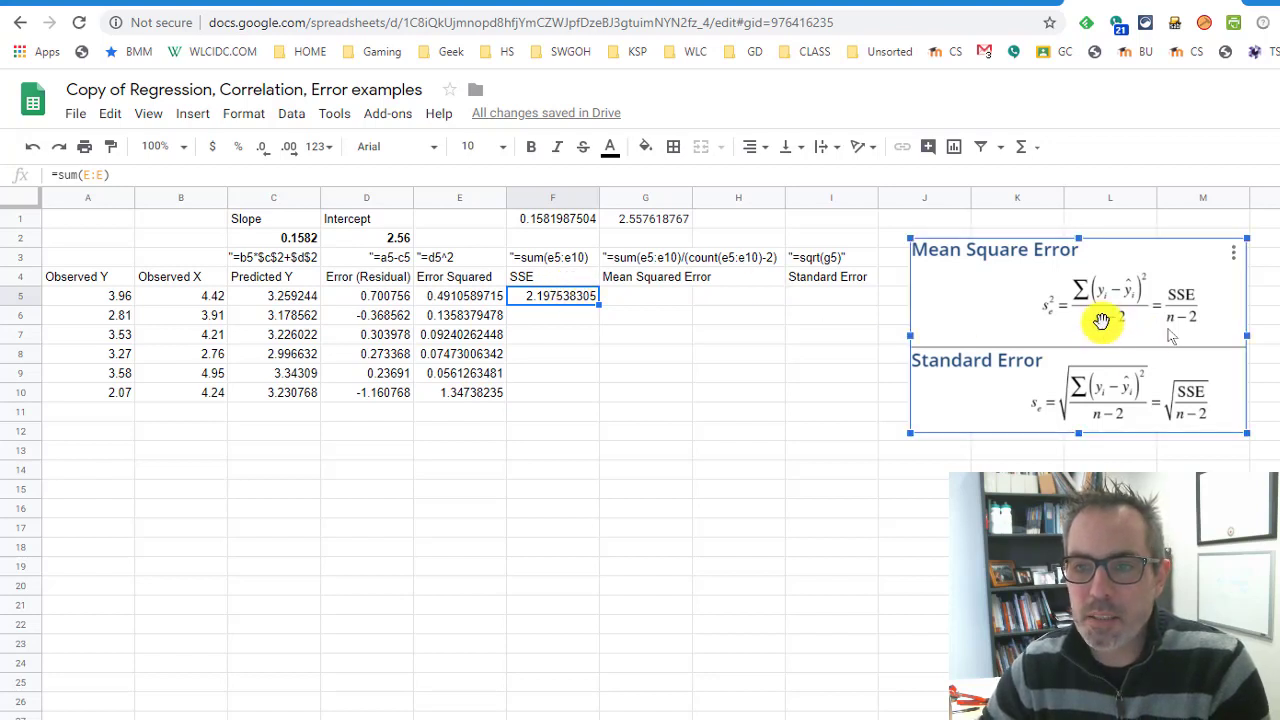
{"action": "left_click", "coordinate": [657, 296]}
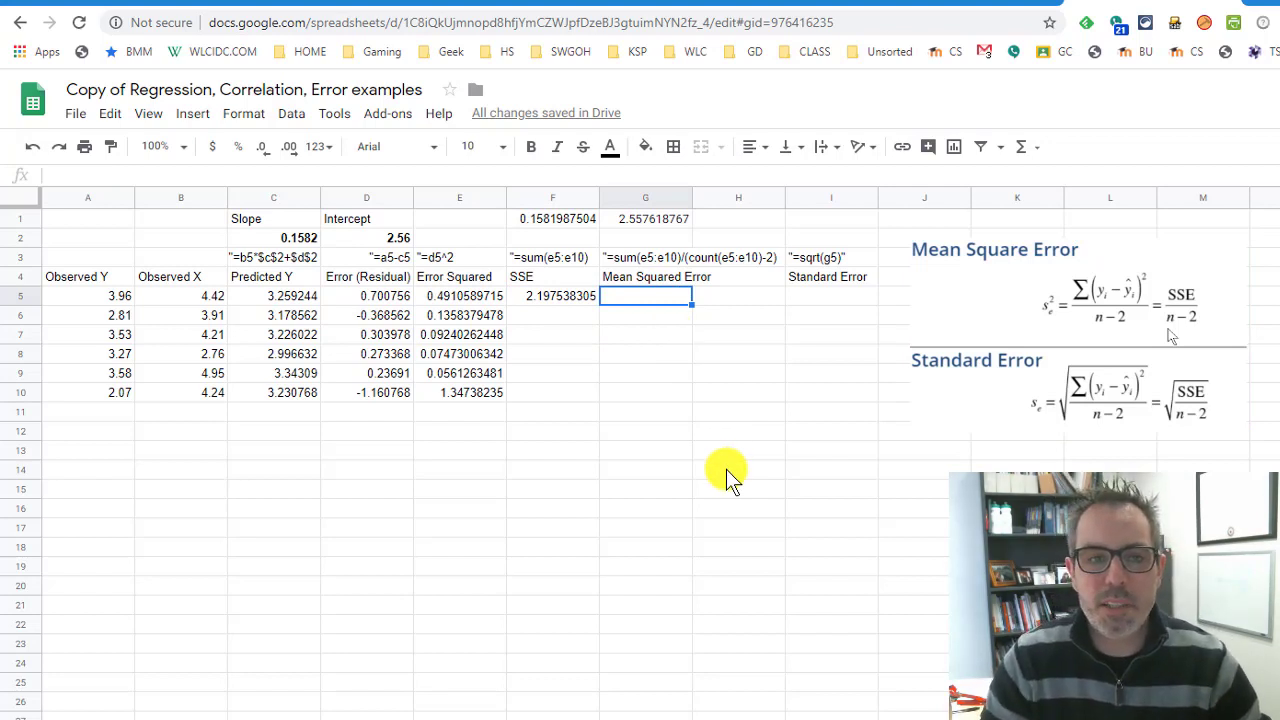
- Enter =count(a:a) in G5 after correcting a misspelled =coun(a)
{"action": "type", "text": "="}
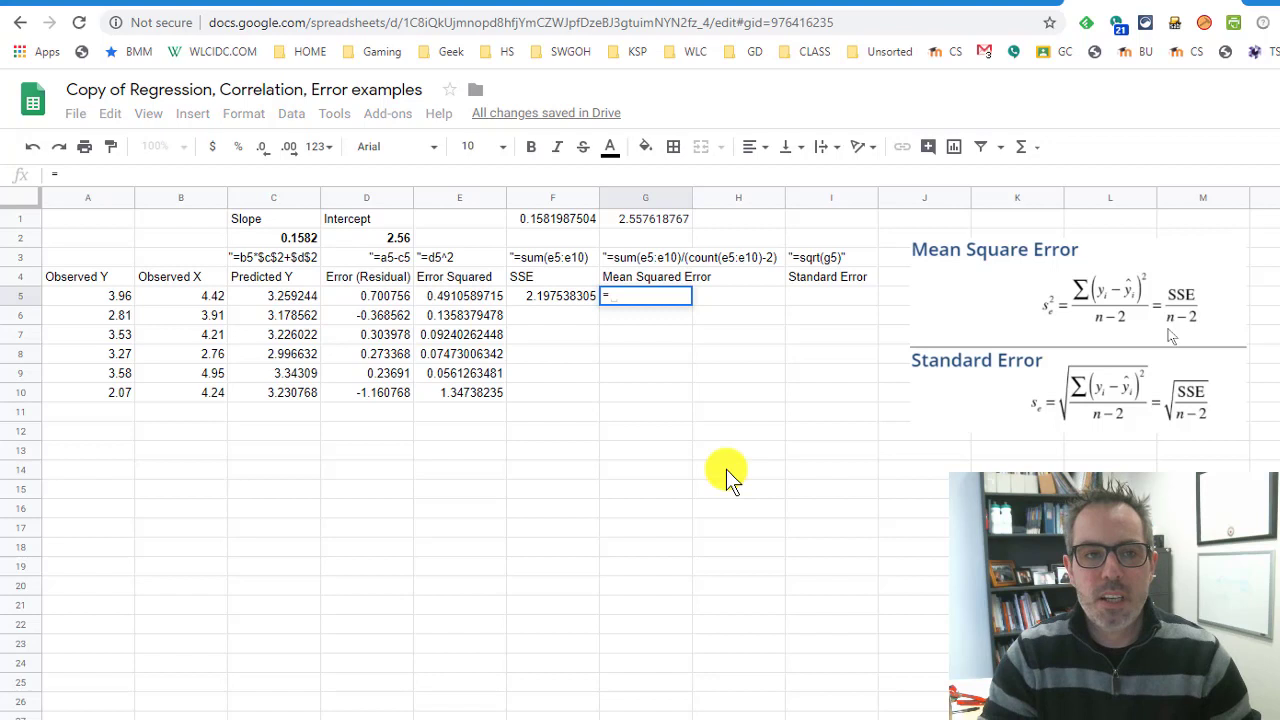
{"action": "type", "text": "coun(a"}
{"action": "type", "text": ")"}
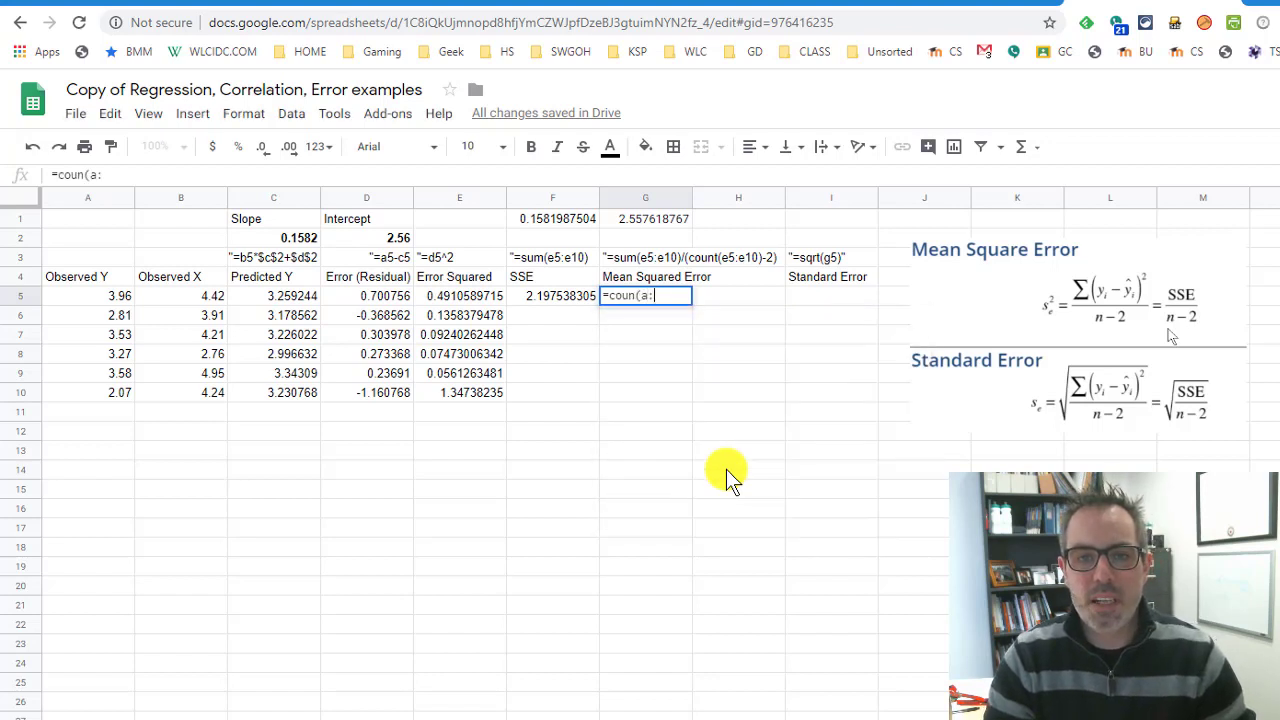
{"action": "key", "text": "Return"}
{"action": "key", "text": "Up"}
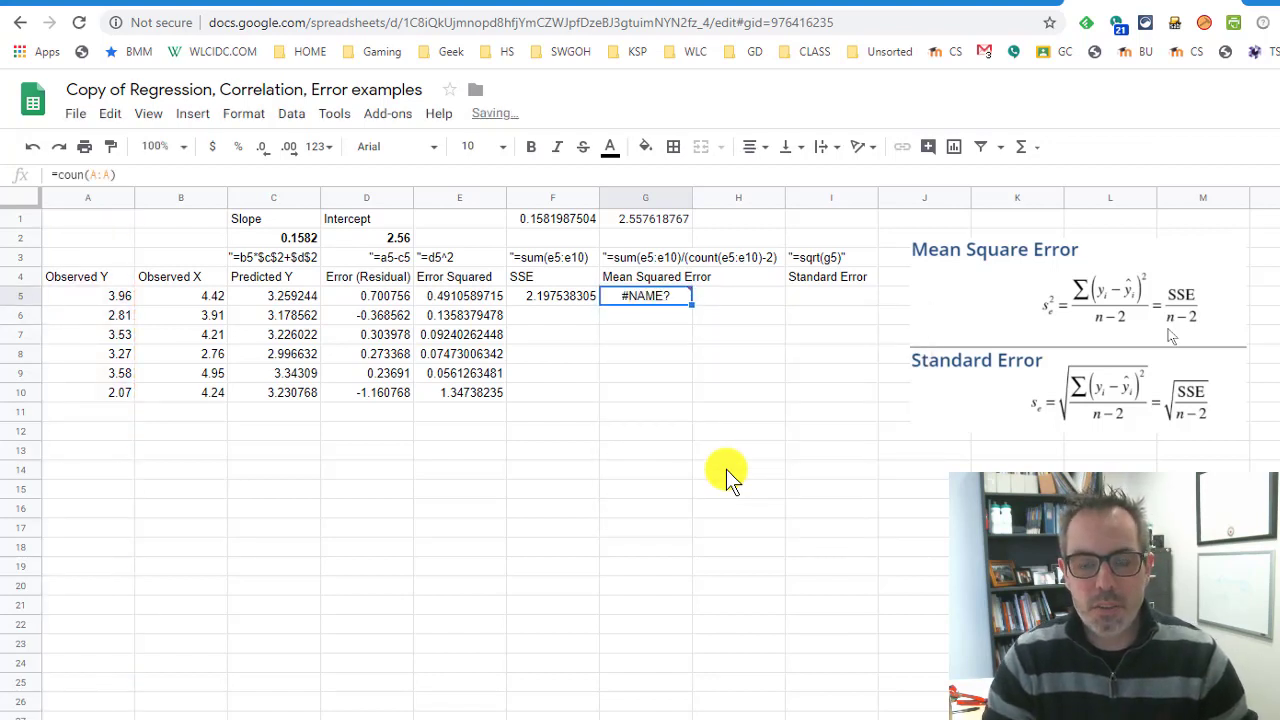
{"action": "type", "text": "=count("}
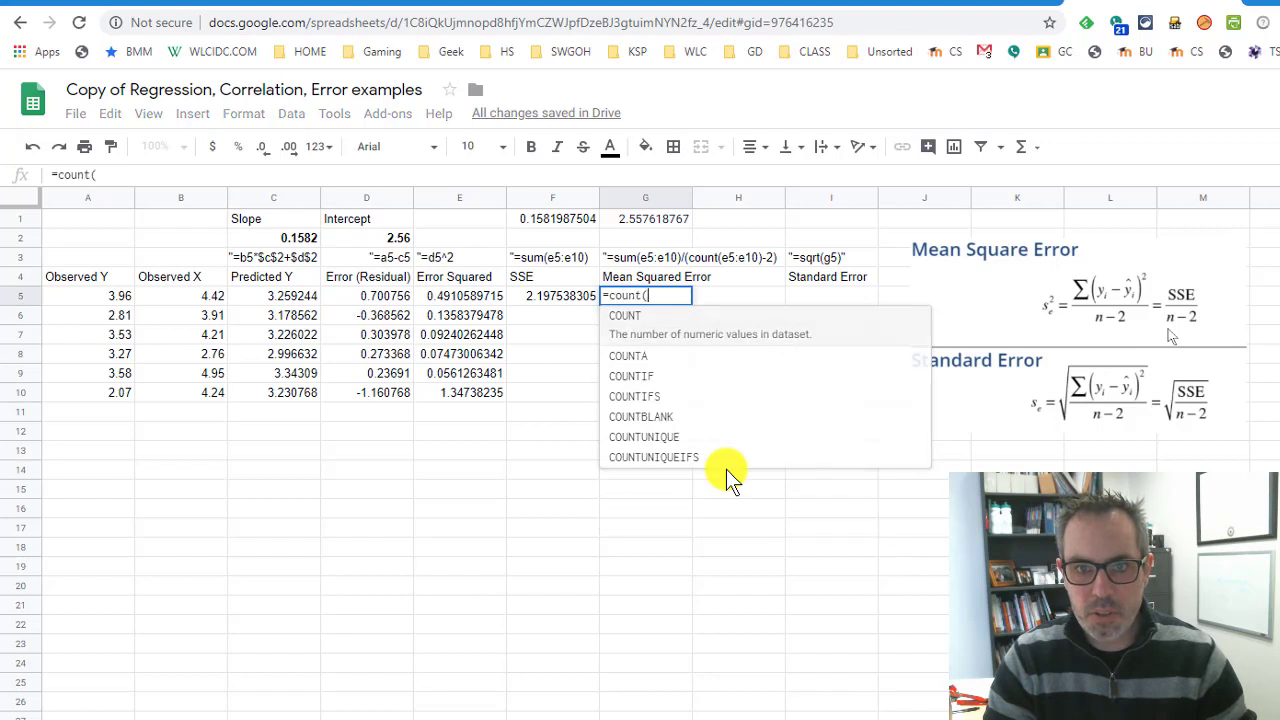
{"action": "type", "text": "a:a"}
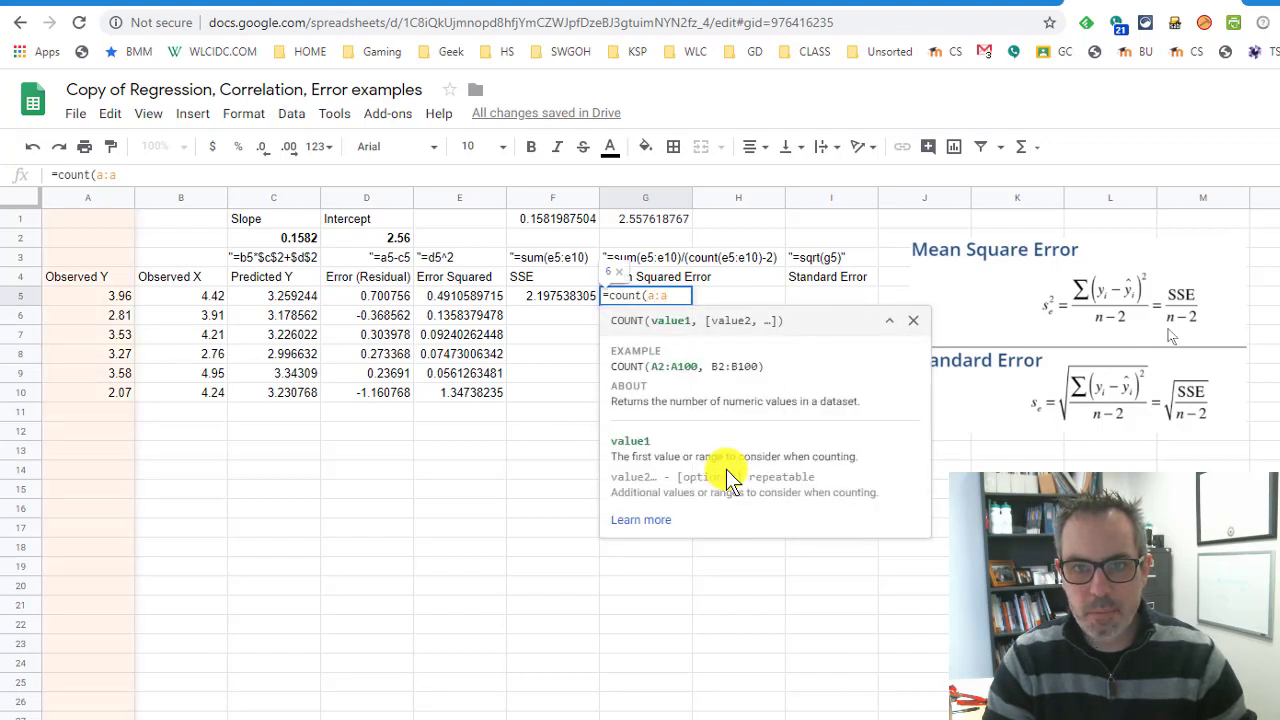
{"action": "type", "text": ")"}
{"action": "key", "text": "Return"}
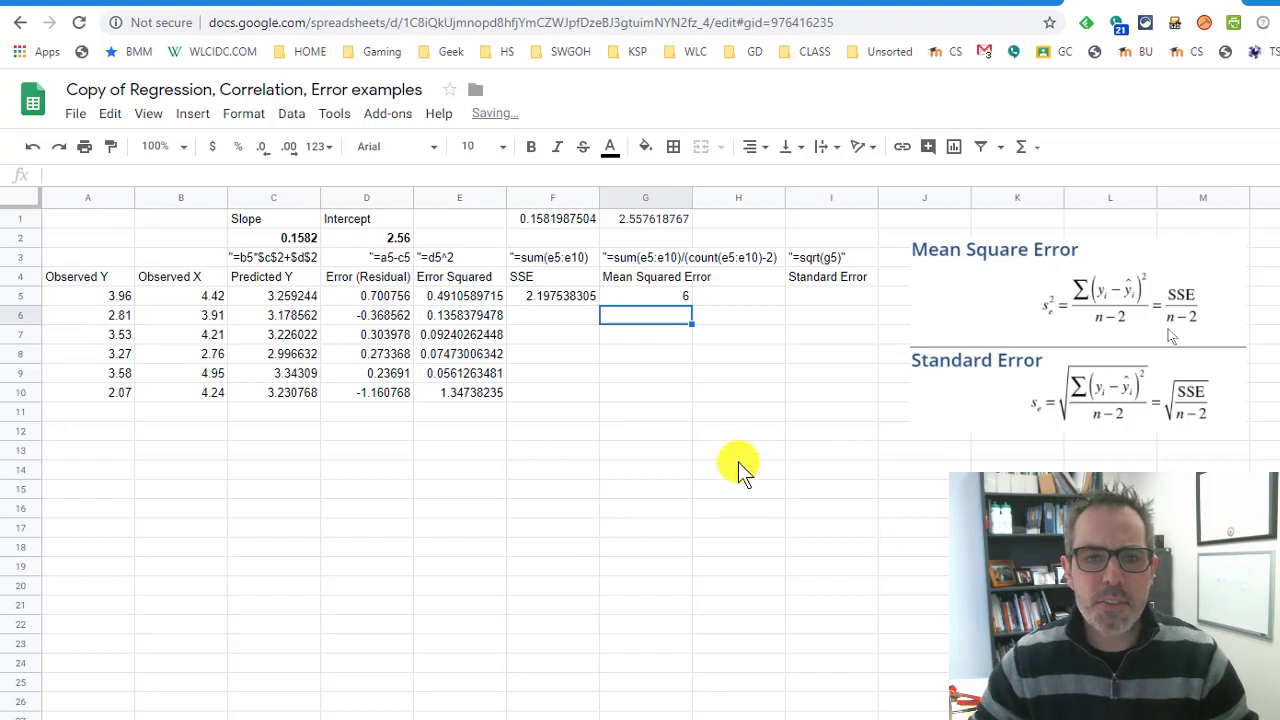
{"action": "left_click", "coordinate": [115, 297]}
{"action": "left_click_drag", "start_coordinate": [115, 305], "coordinate": [115, 400]}
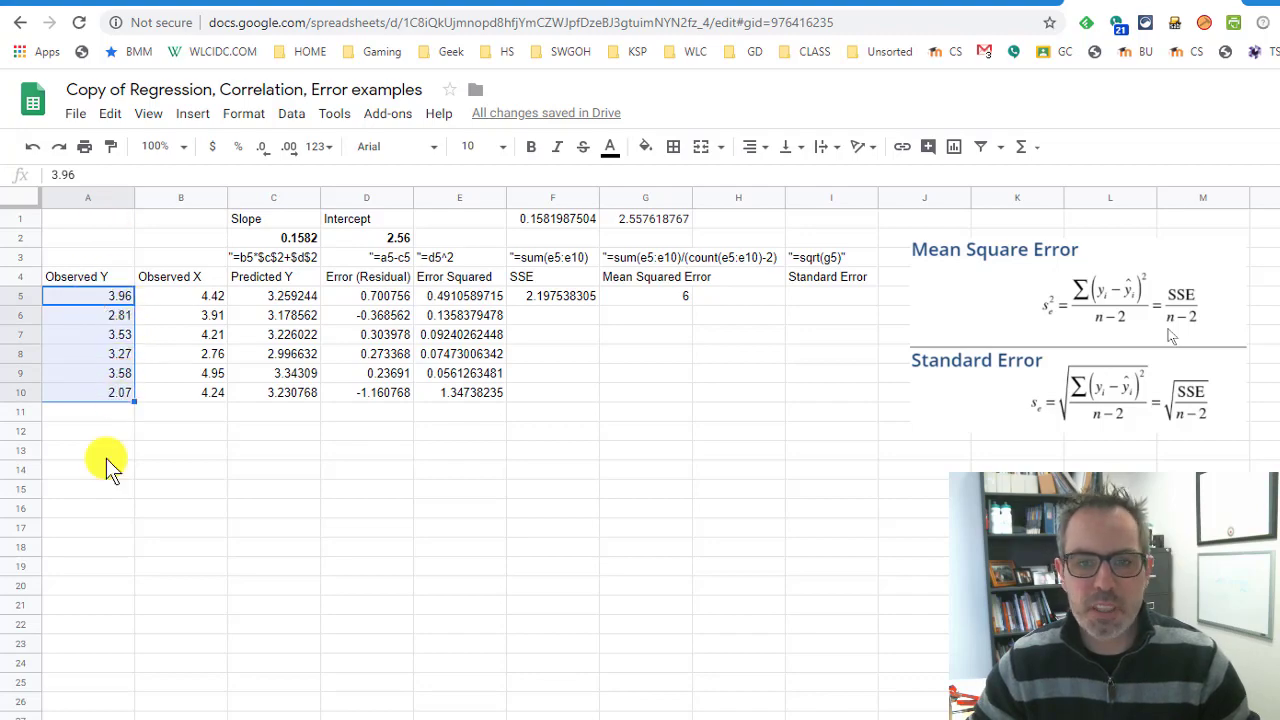
{"action": "left_click", "coordinate": [645, 298]}
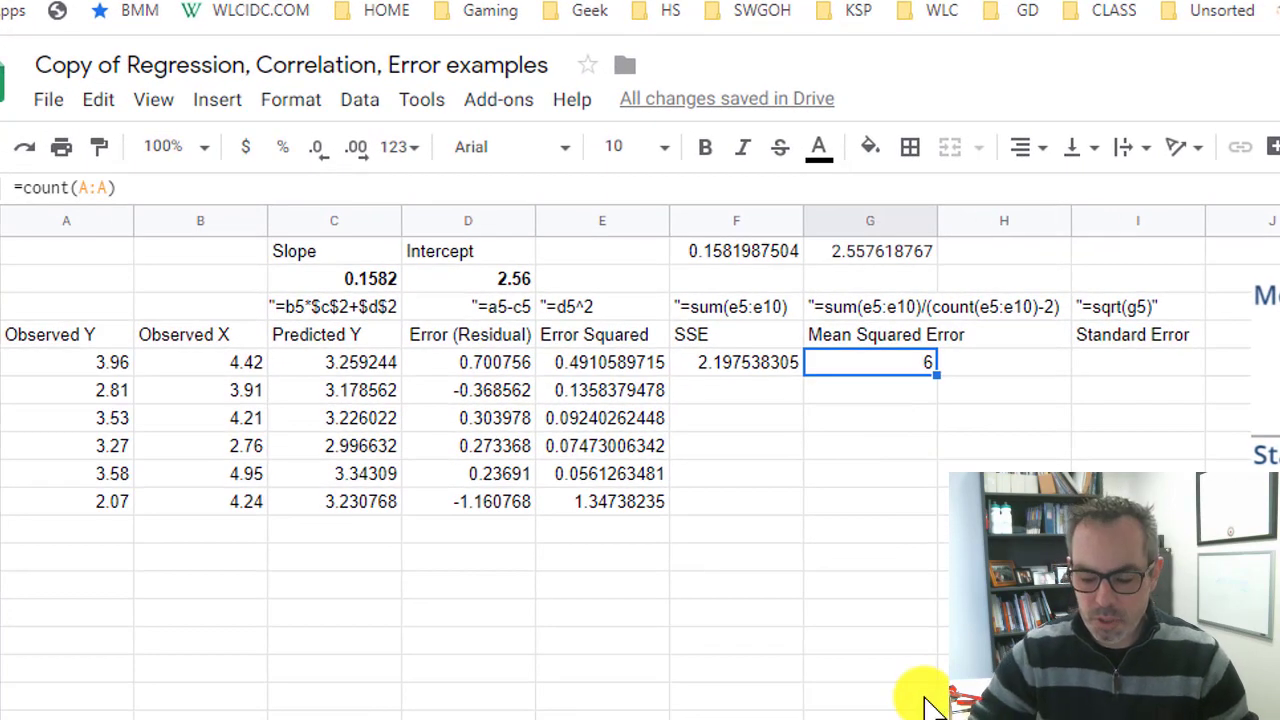
{"action": "type", "text": "=count("}
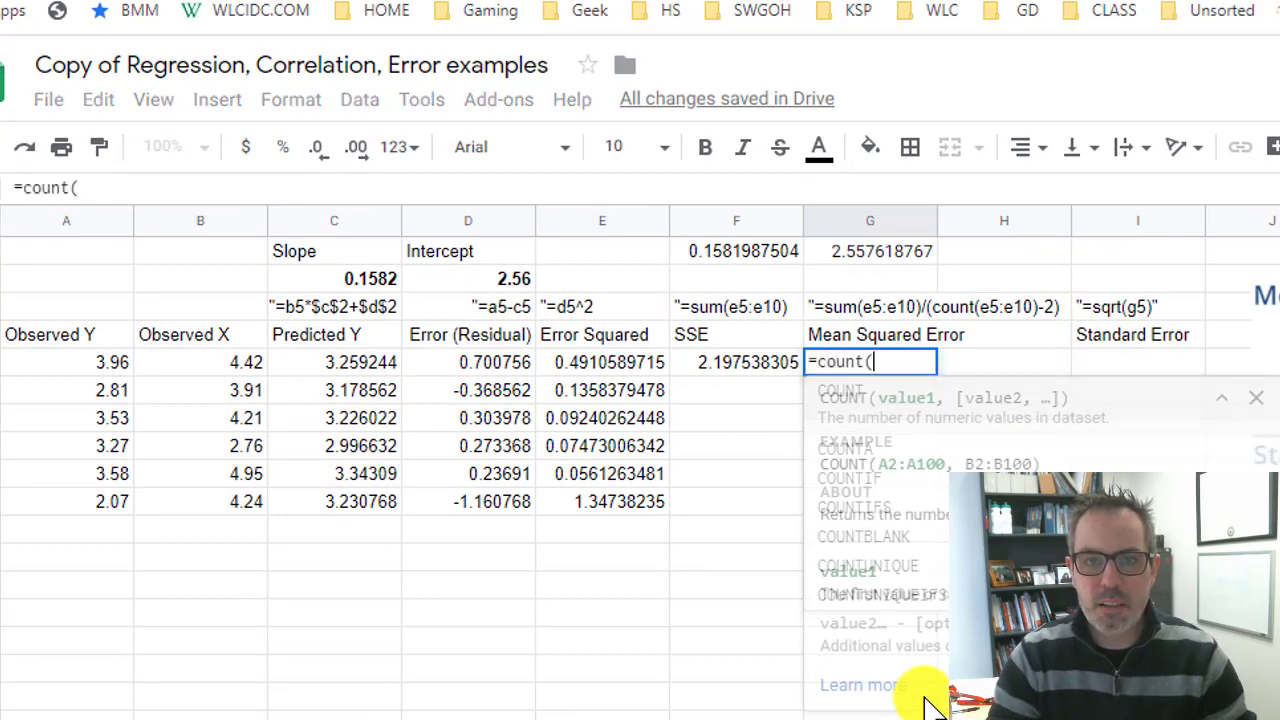
{"action": "type", "text": "a:a)"}
{"action": "key", "text": "Return"}
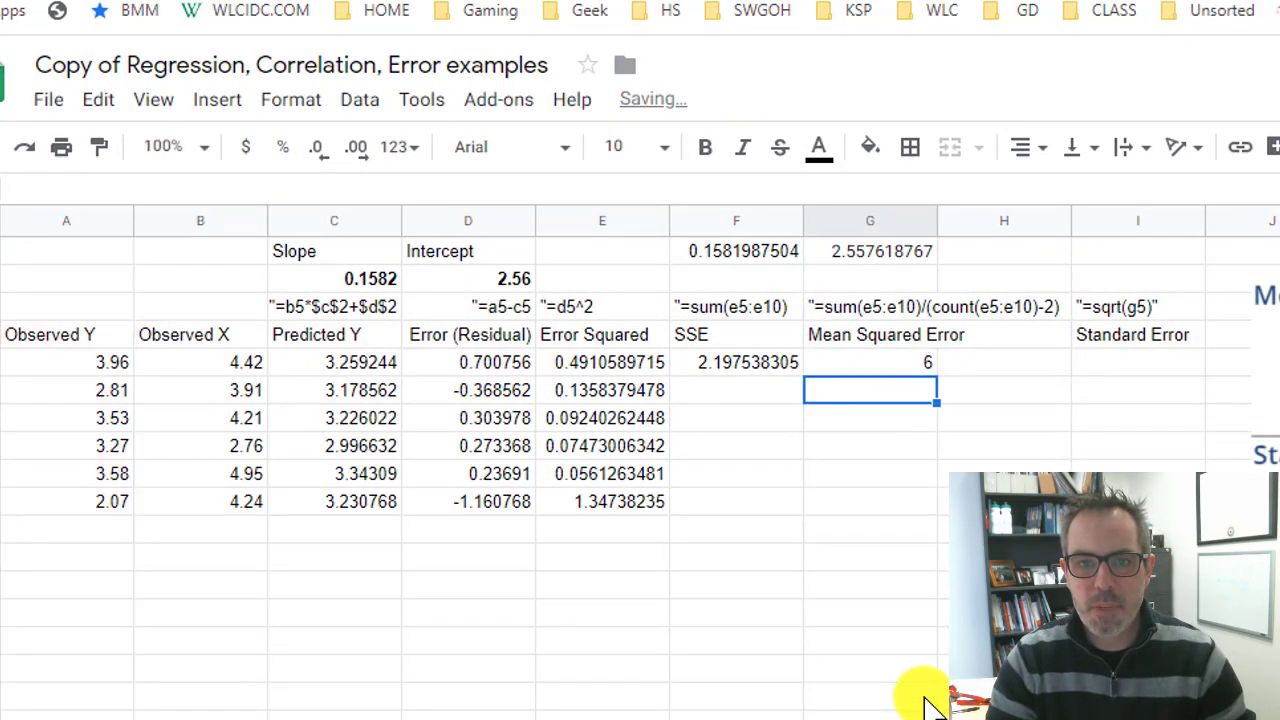
- Set H1 to =count(a:a) showing 6 after trying COUNTA, then clear G5
{"action": "left_click", "coordinate": [1040, 262]}
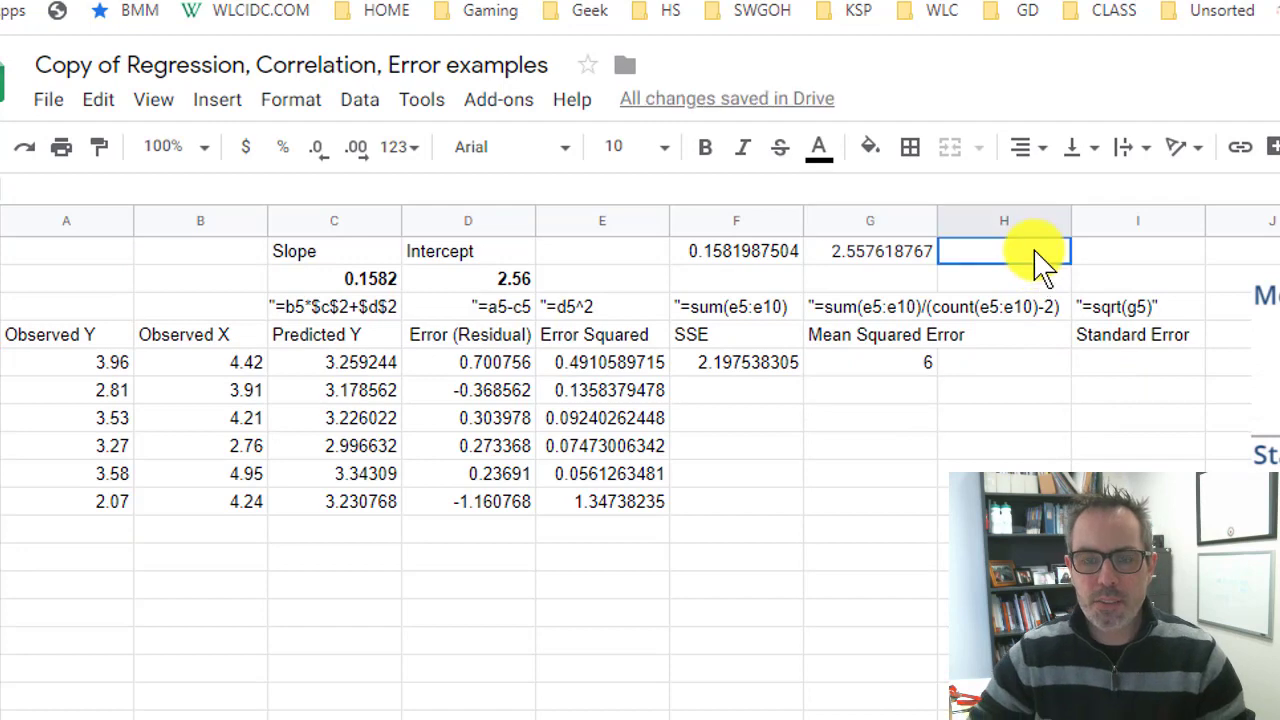
{"action": "type", "text": "=coun"}
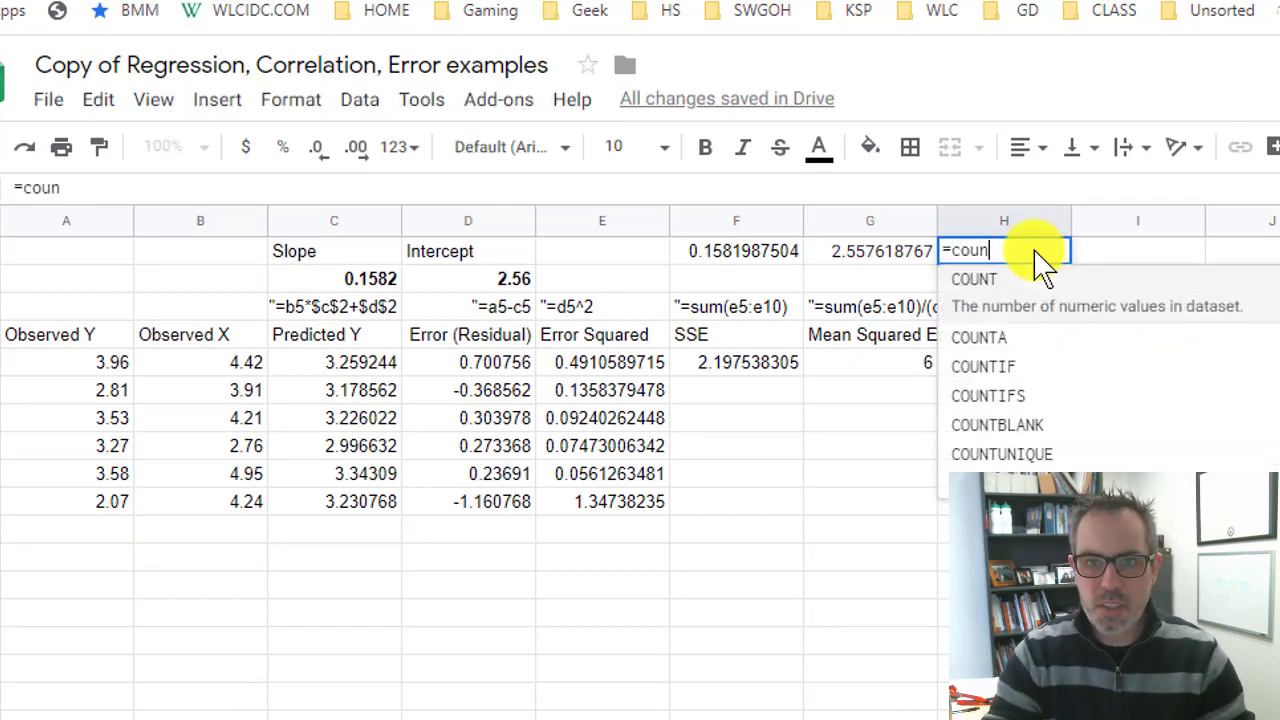
{"action": "type", "text": "ta(a:a)"}
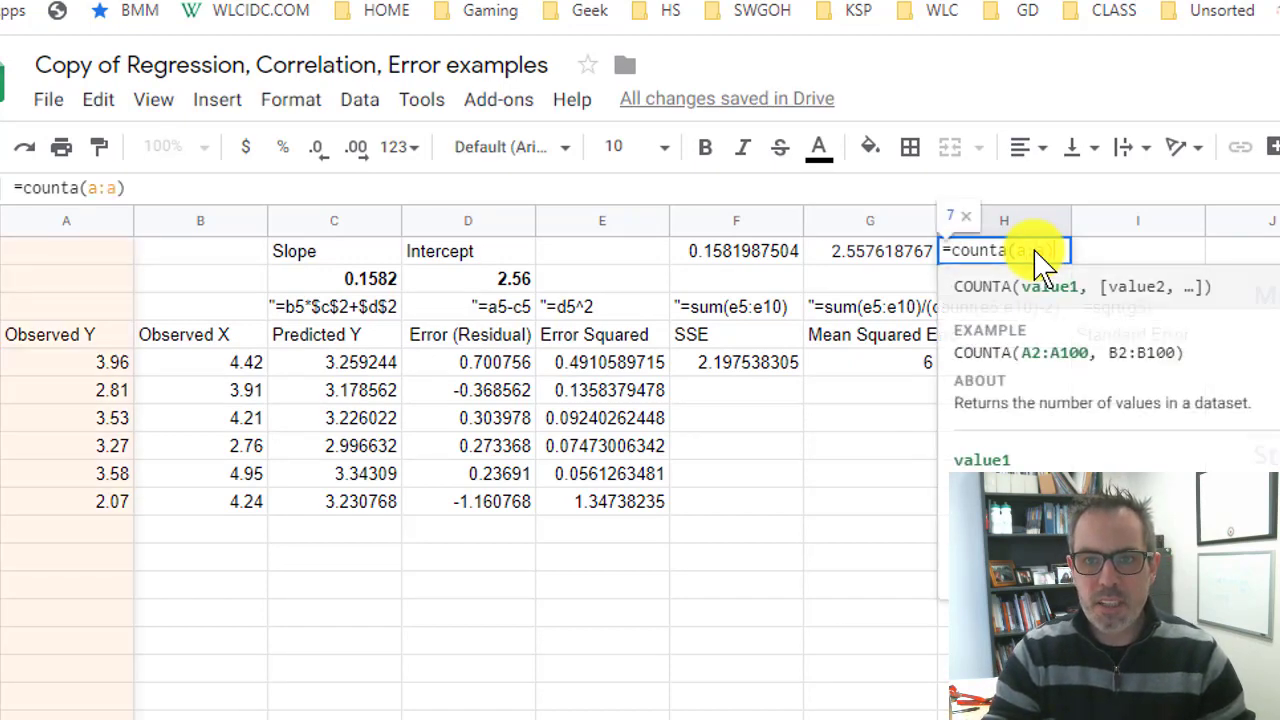
{"action": "key", "text": "Return"}
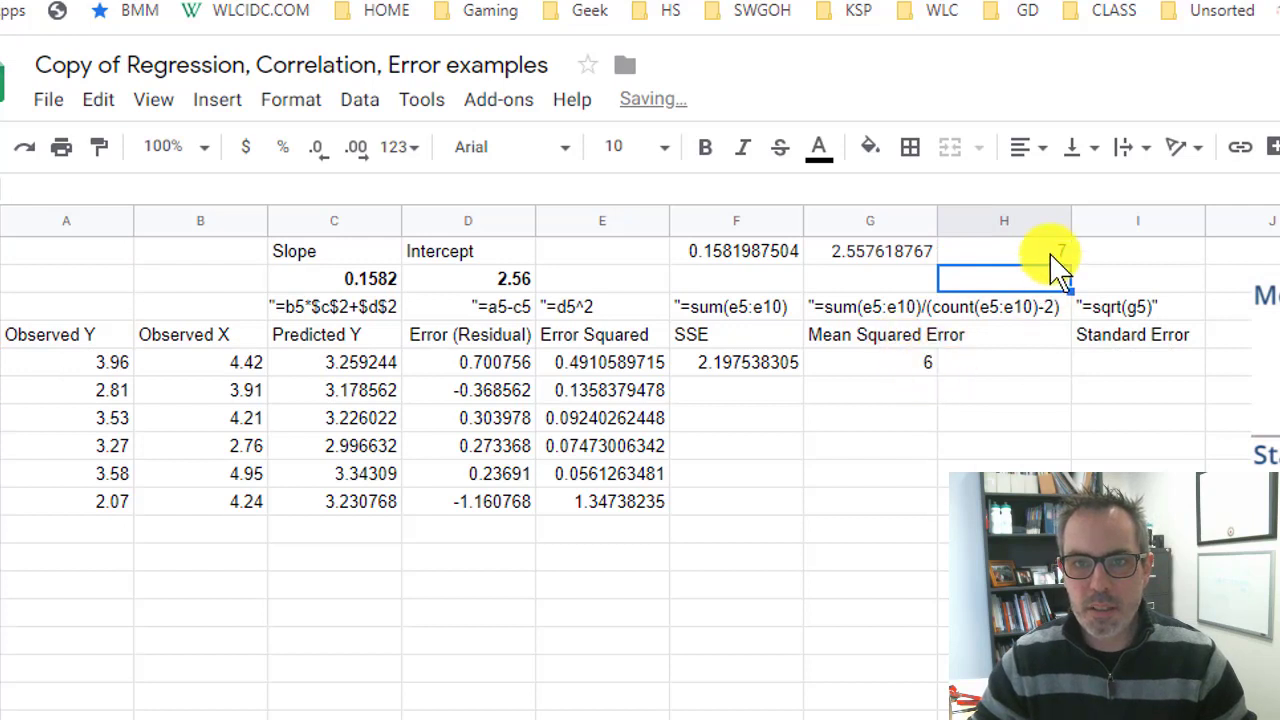
{"action": "left_click", "coordinate": [1050, 253]}
{"action": "double_click", "coordinate": [1050, 250]}
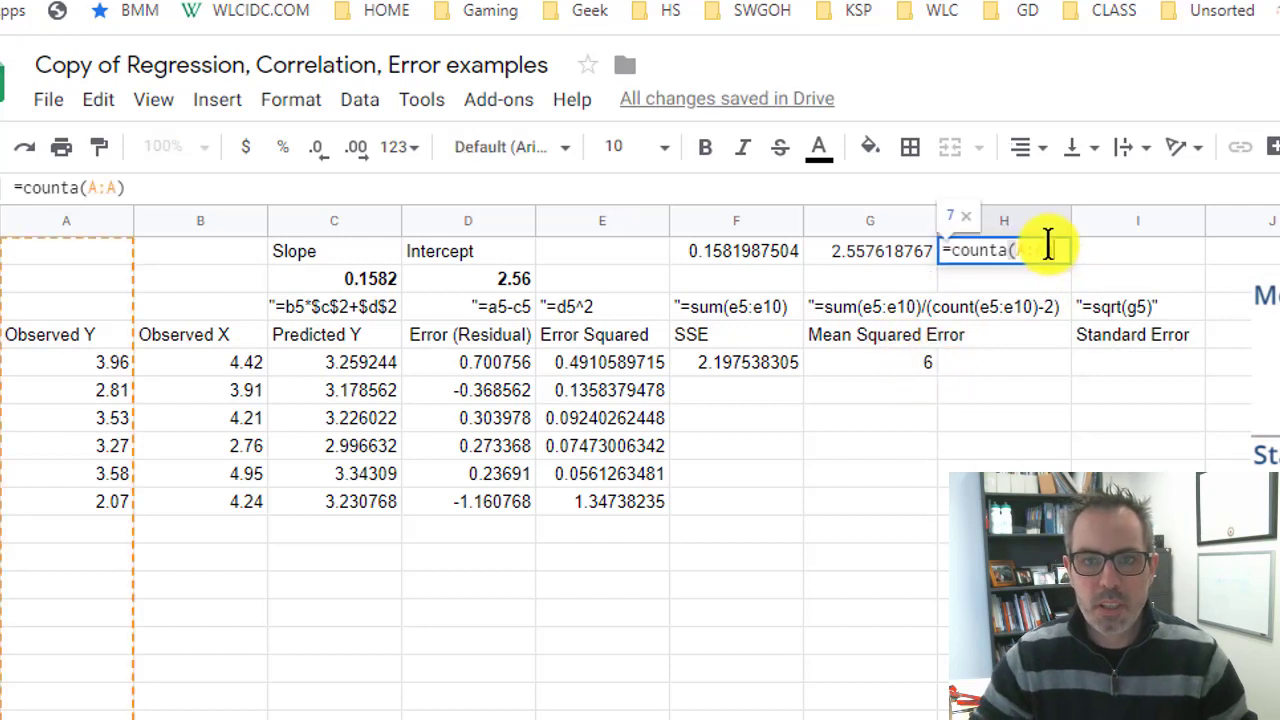
{"action": "type", "text": "="}
{"action": "key", "text": "BackSpace"}
{"action": "key", "text": "BackSpace"}
{"action": "key", "text": "BackSpace"}
{"action": "key", "text": "BackSpace"}
{"action": "key", "text": "BackSpace"}
{"action": "key", "text": "BackSpace"}
{"action": "key", "text": "BackSpace"}
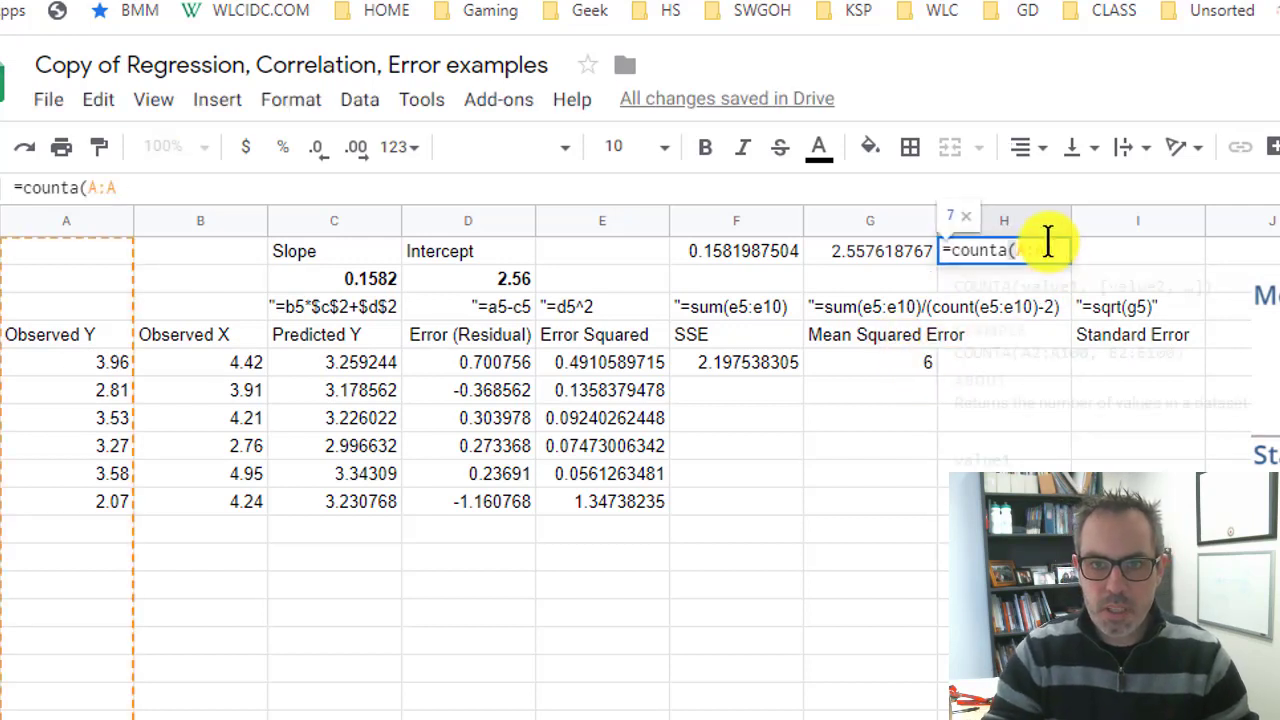
{"action": "type", "text": "("}
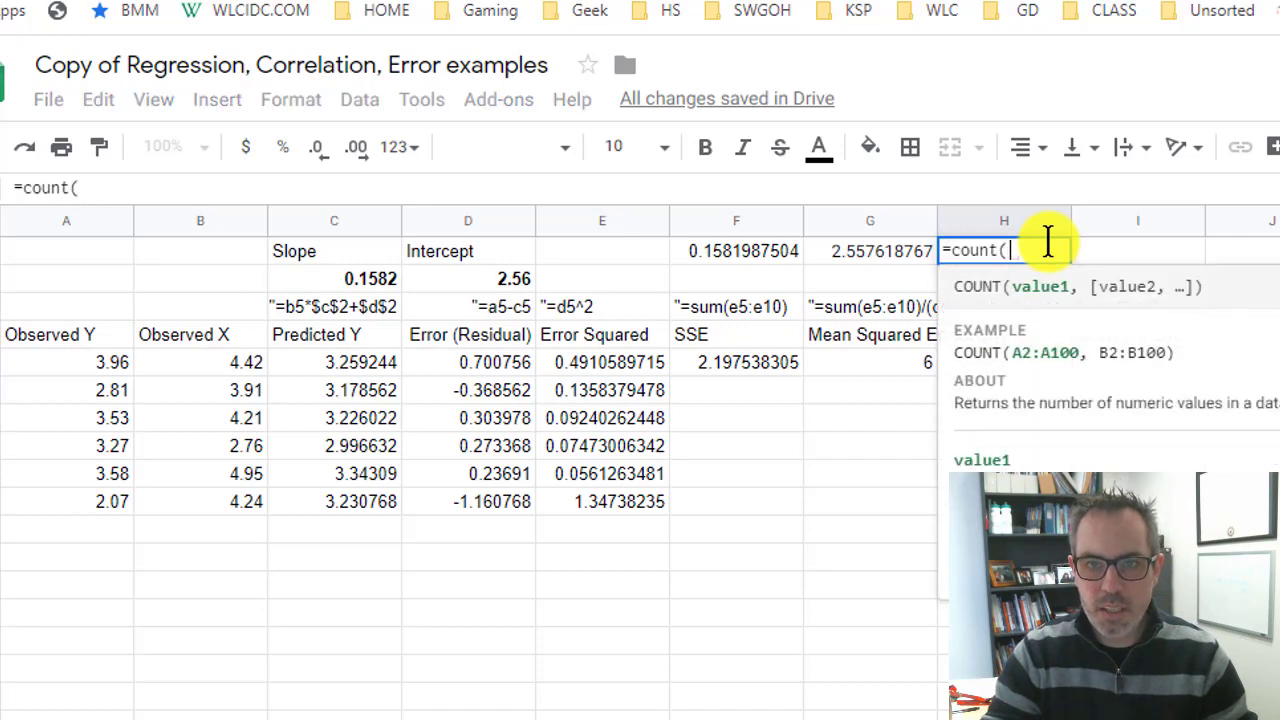
{"action": "type", "text": "a:a)"}
{"action": "key", "text": "Return"}
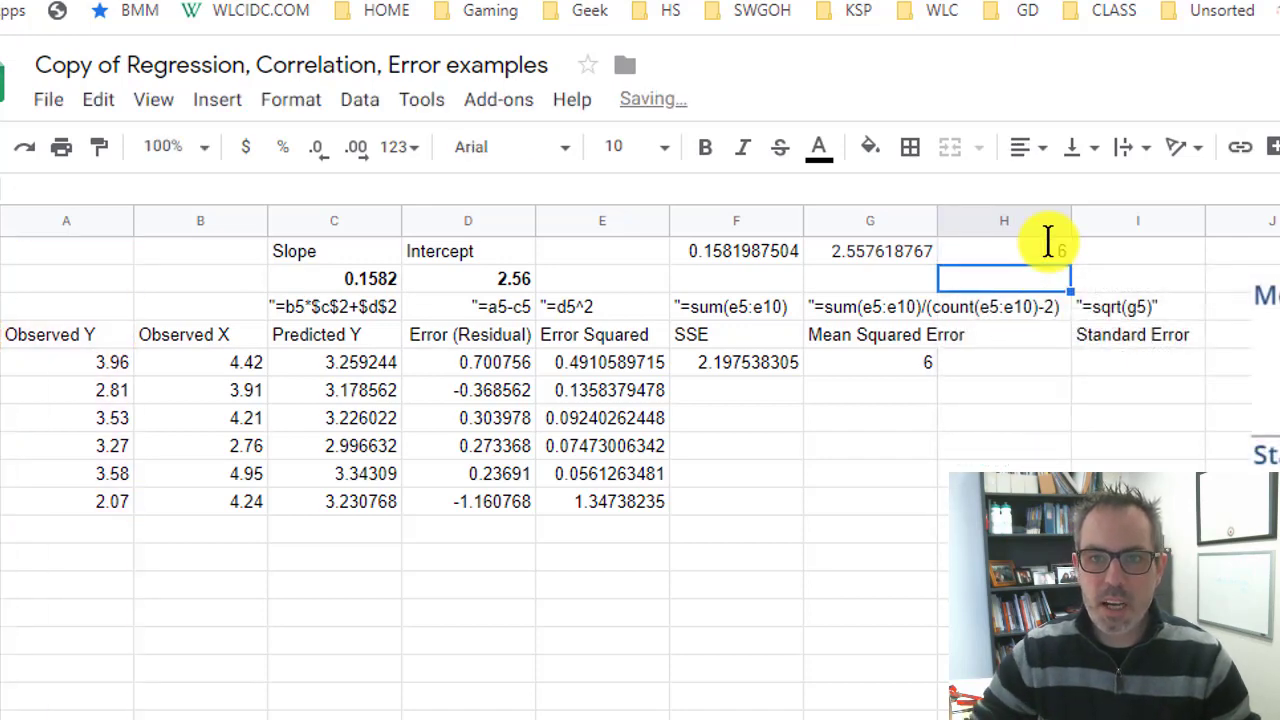
{"action": "left_click", "coordinate": [913, 365]}
{"action": "key", "text": "Delete"}
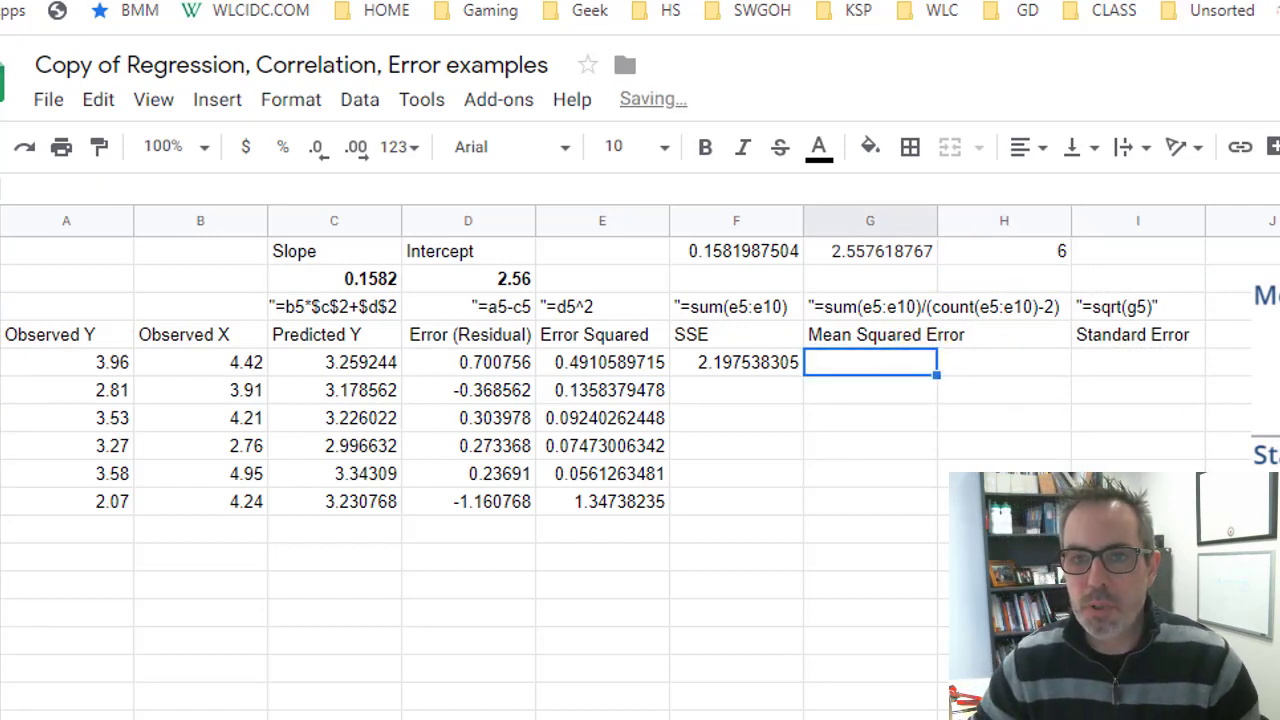
- Enter =F5/(count(a:a)-2) in G5 after trying =F5/4, giving MSE 0.5493845763
{"action": "left_click", "coordinate": [757, 368]}
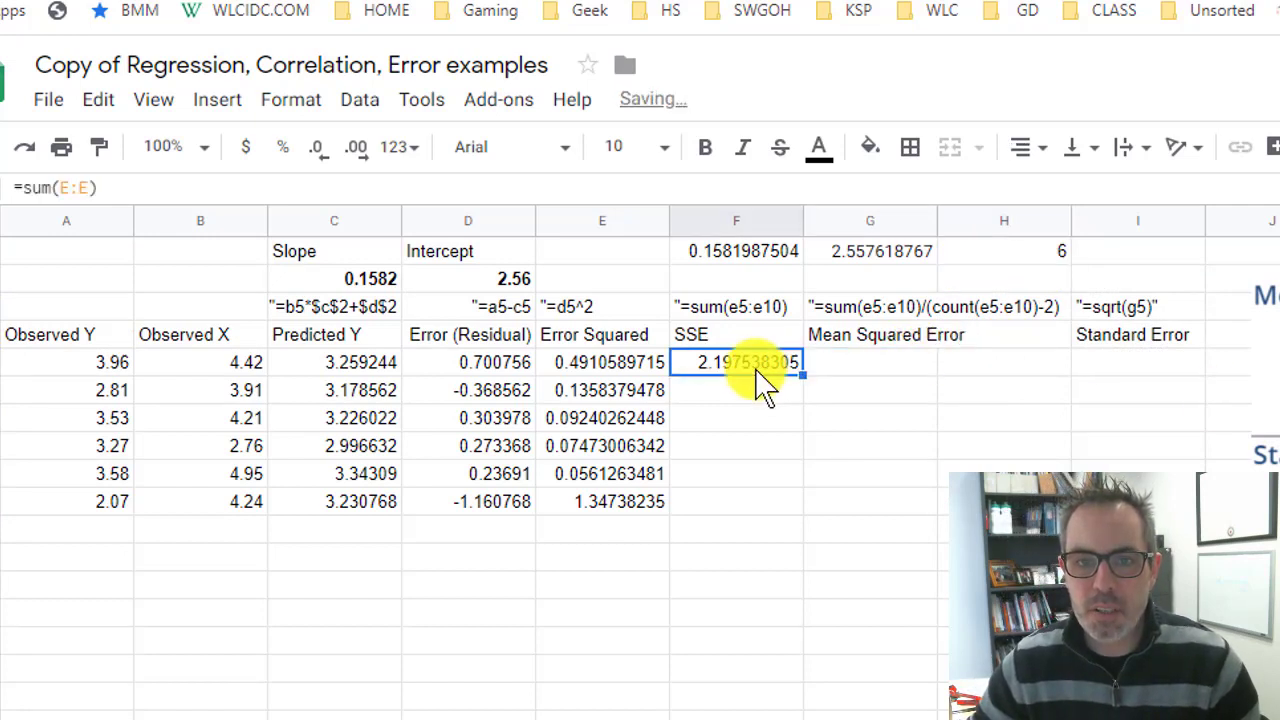
{"action": "left_click", "coordinate": [896, 344]}
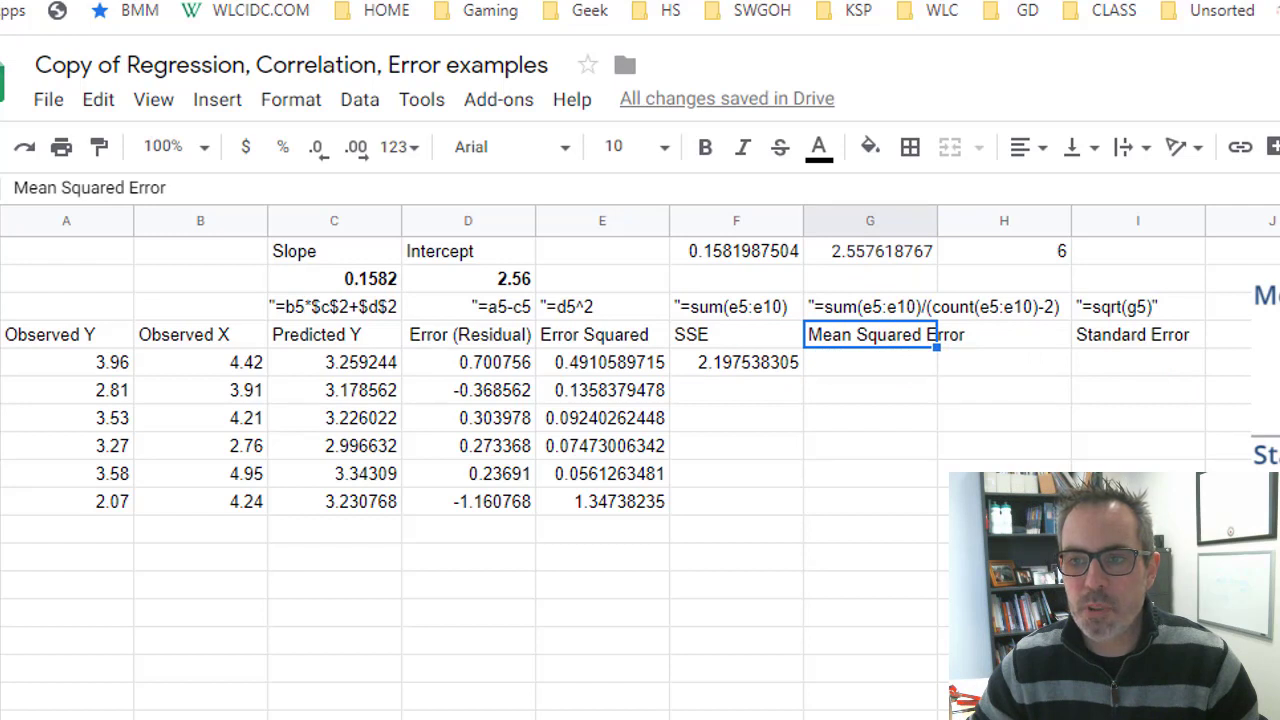
{"action": "left_click", "coordinate": [928, 370]}
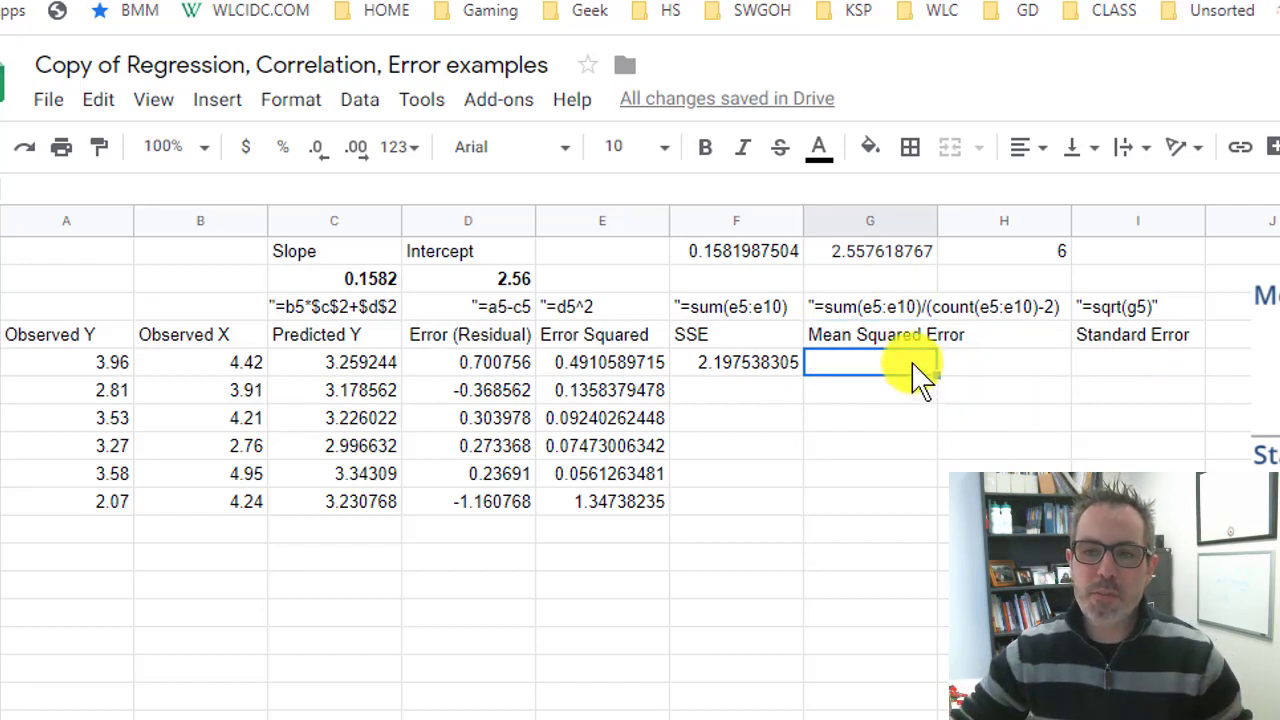
{"action": "type", "text": "="}
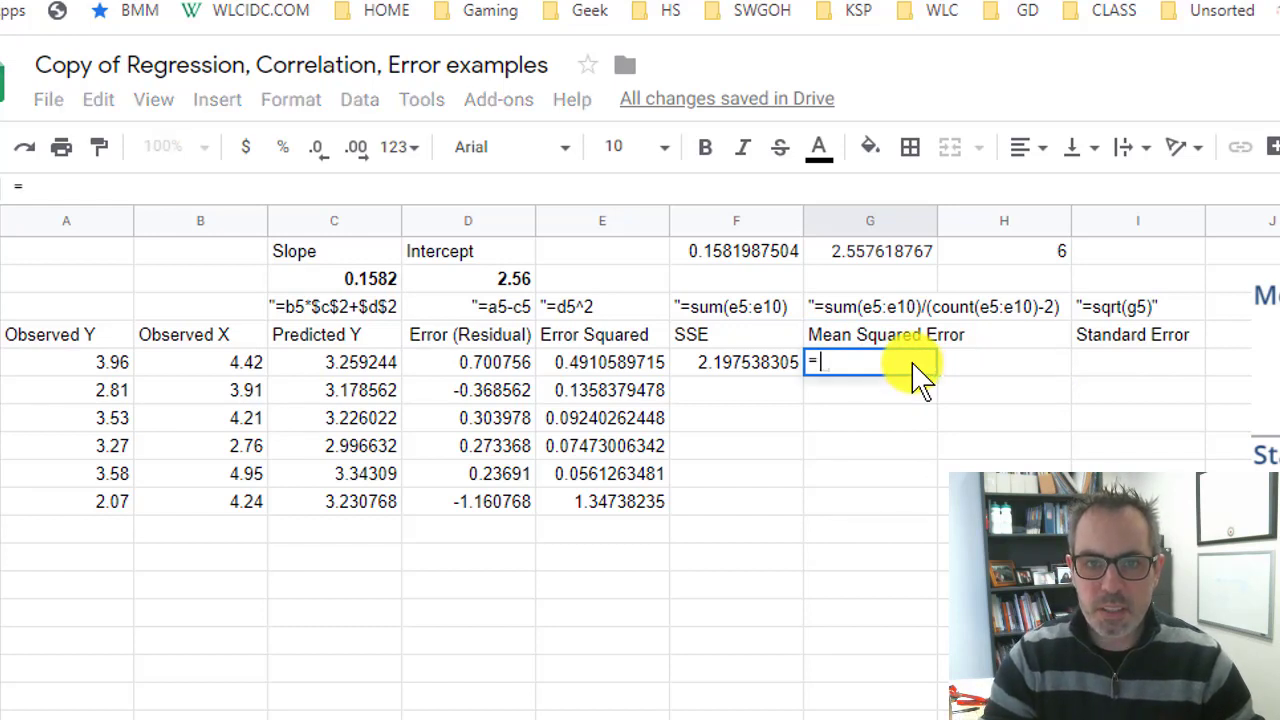
{"action": "left_click", "coordinate": [737, 364]}
{"action": "type", "text": "/4"}
{"action": "key", "text": "Return"}
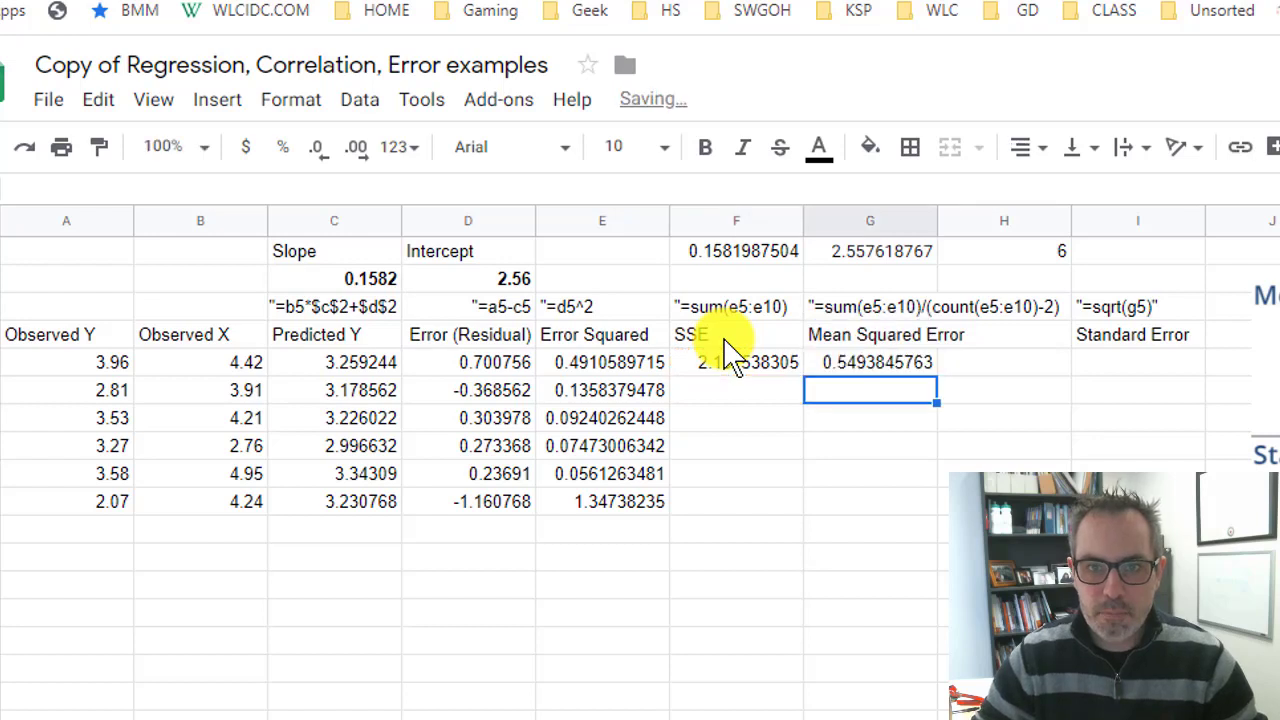
{"action": "key", "text": "Up"}
{"action": "type", "text": "="}
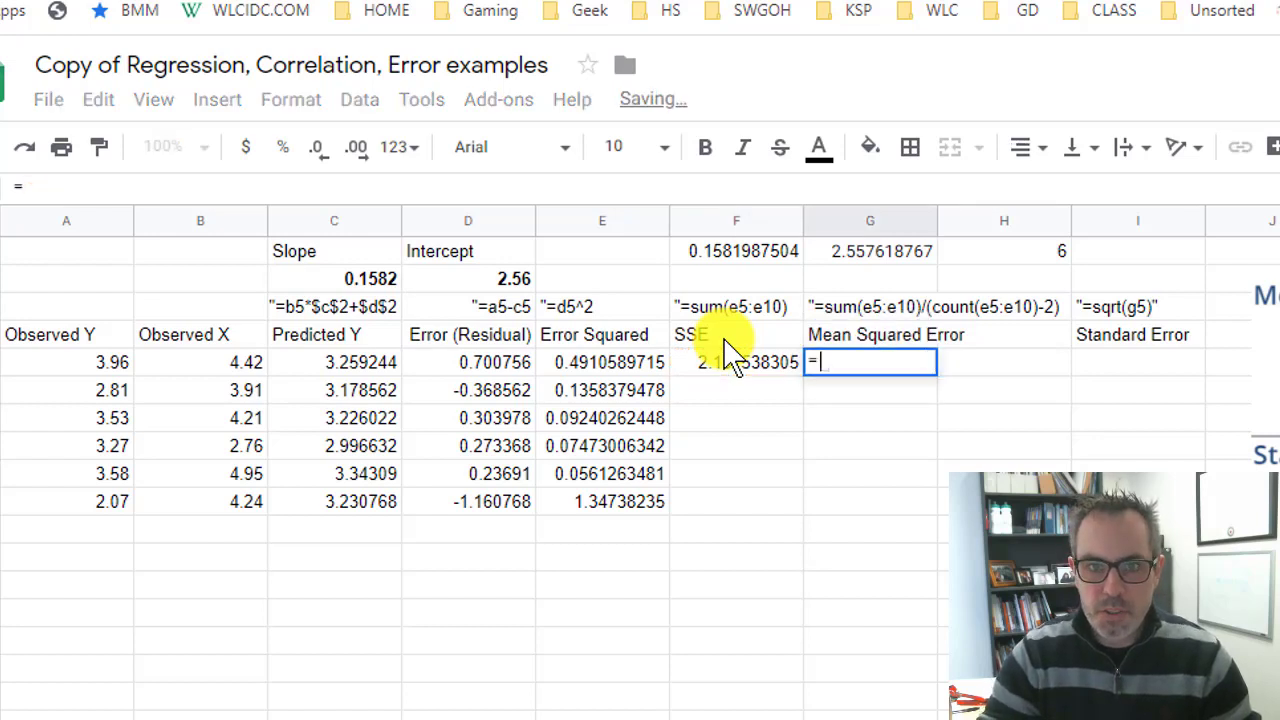
{"action": "left_click", "coordinate": [722, 366]}
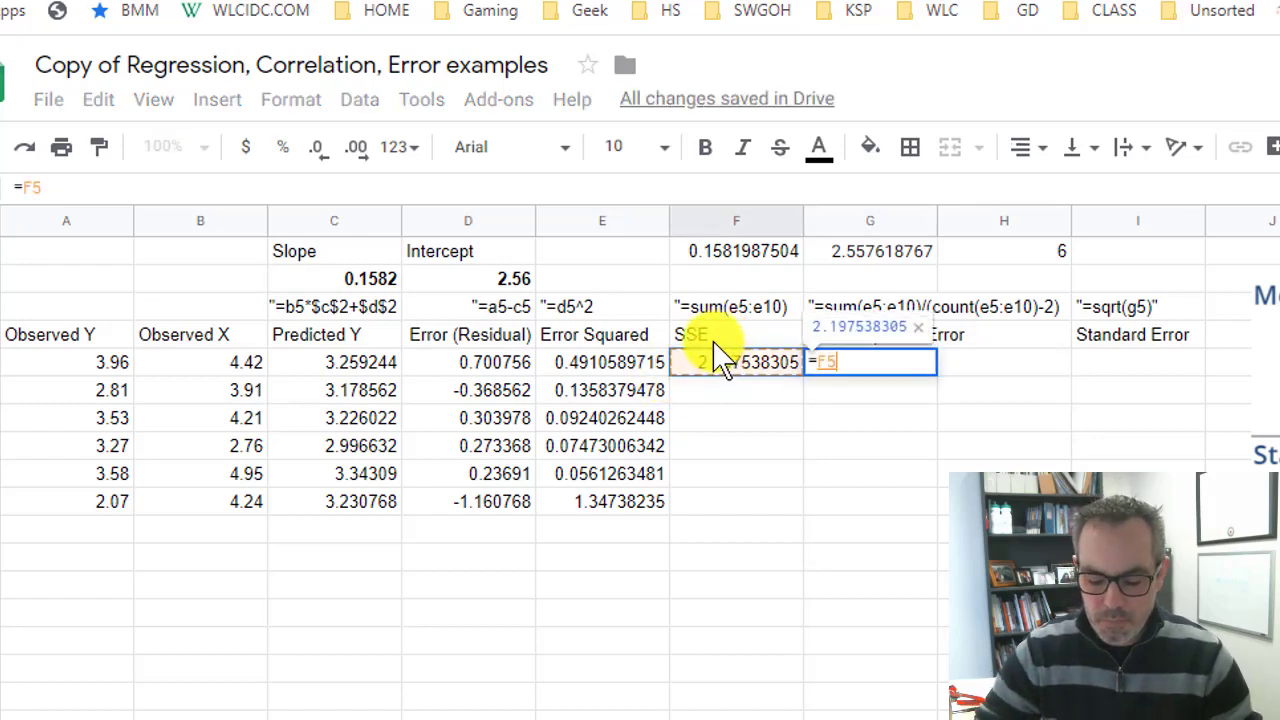
{"action": "type", "text": "/"}
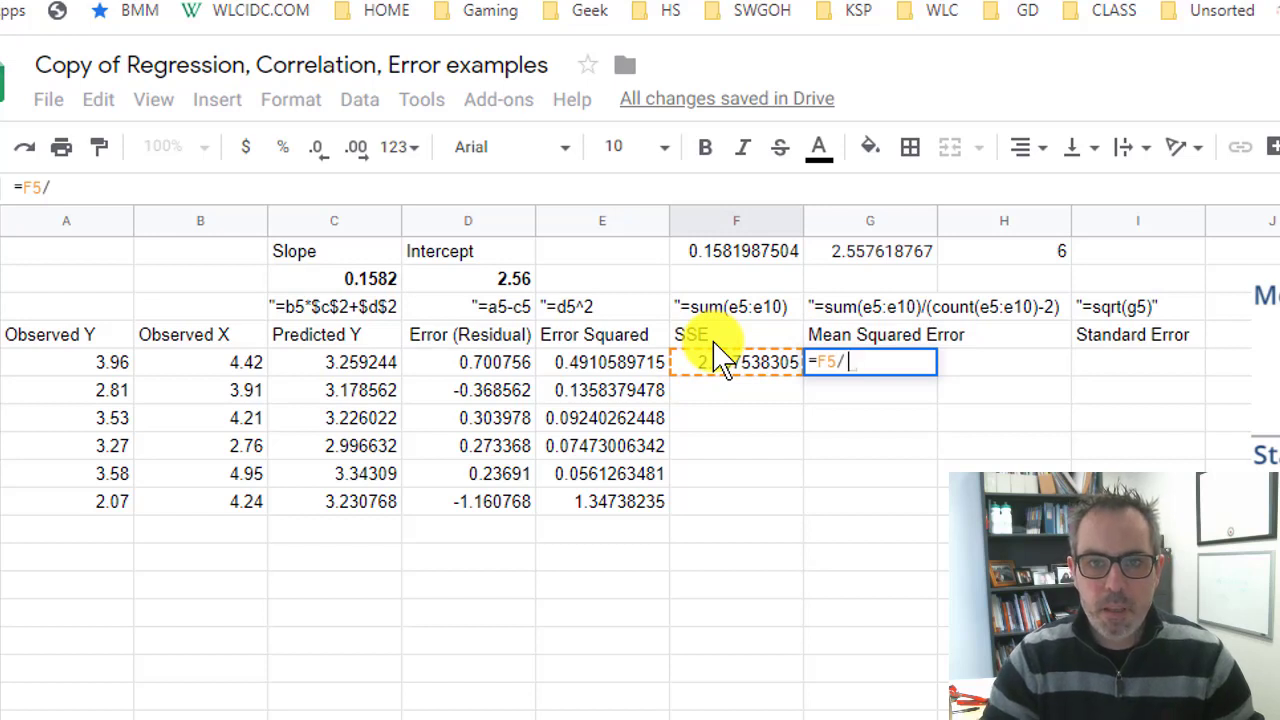
{"action": "type", "text": "("}
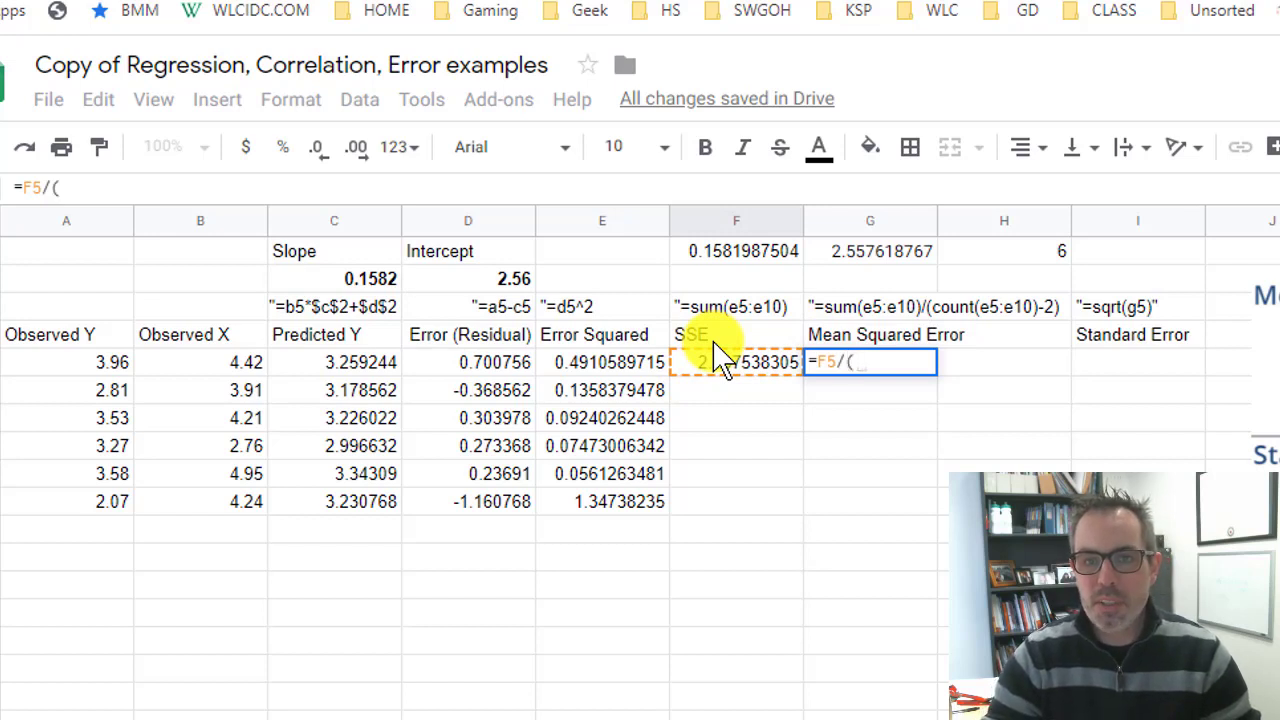
{"action": "type", "text": "cou"}
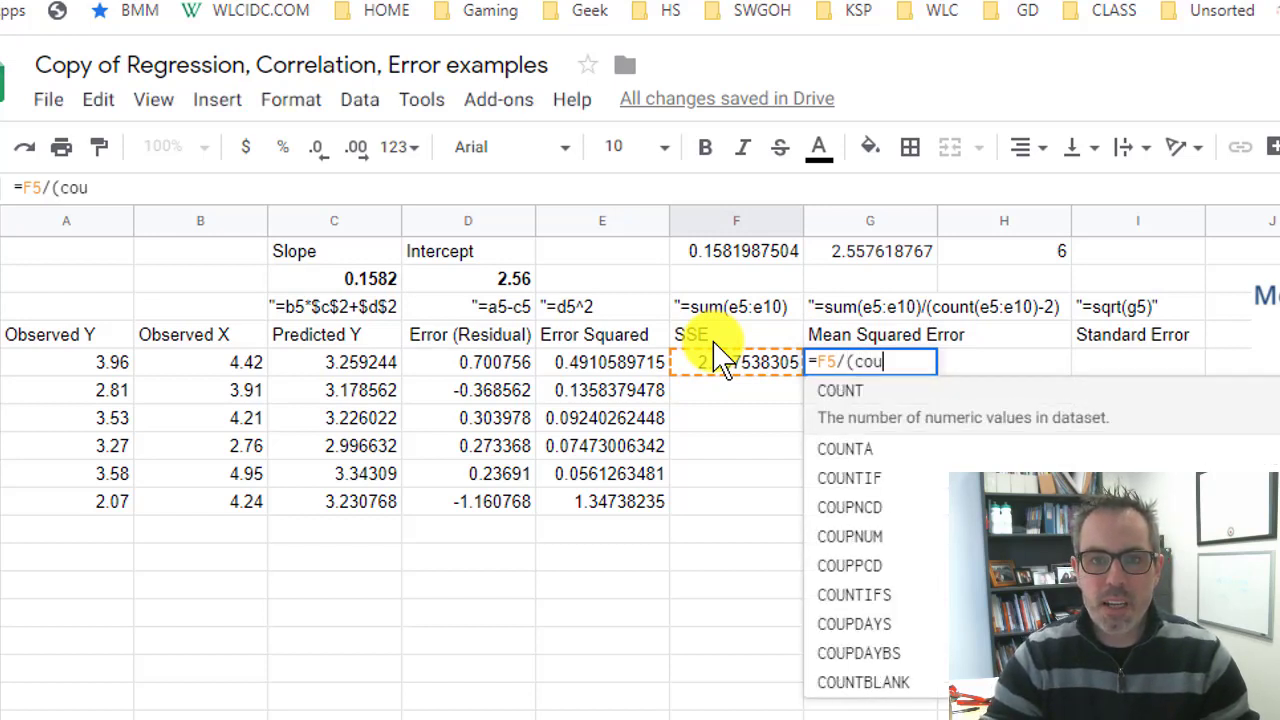
{"action": "type", "text": "nt(a:a)"}
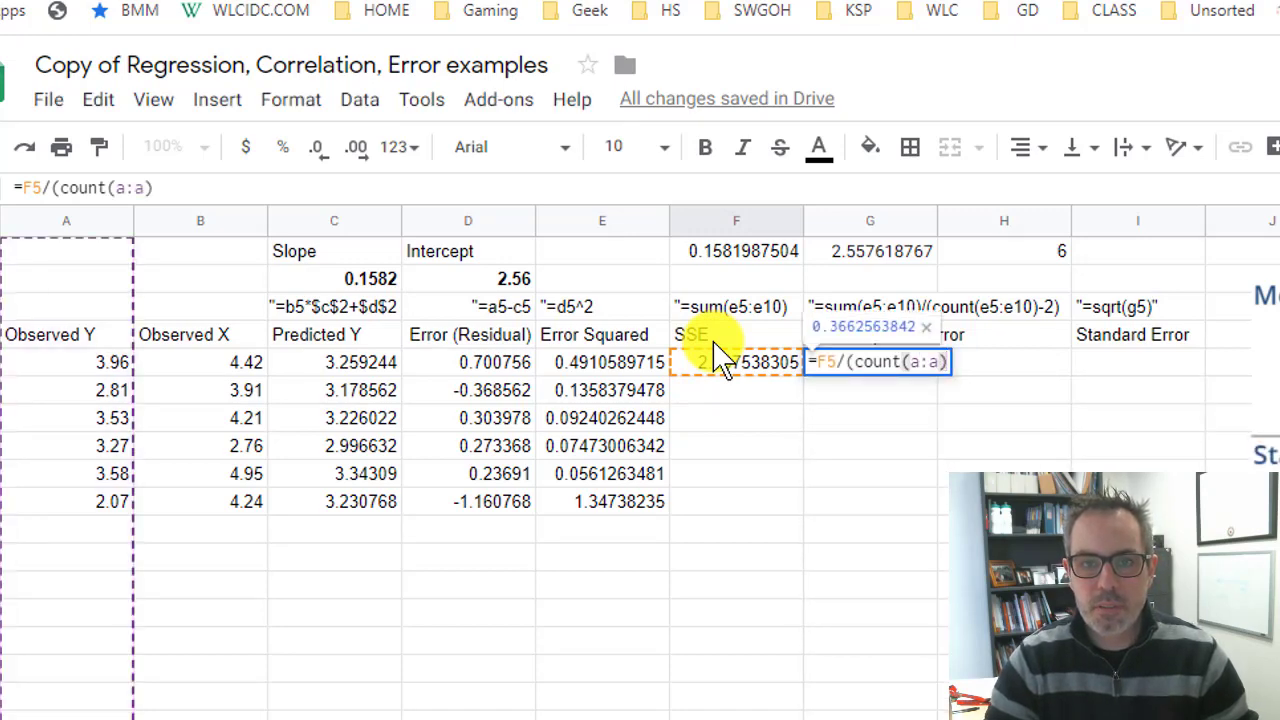
{"action": "type", "text": "-2)"}
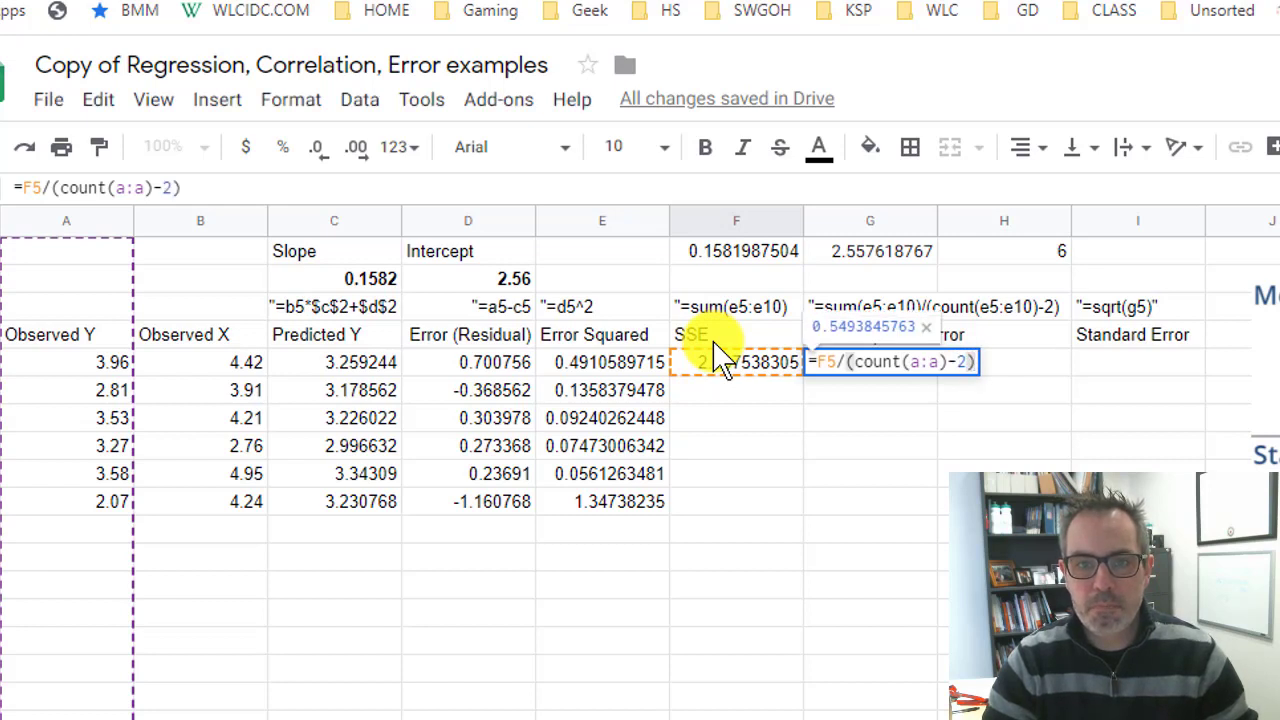
{"action": "key", "text": "Return"}
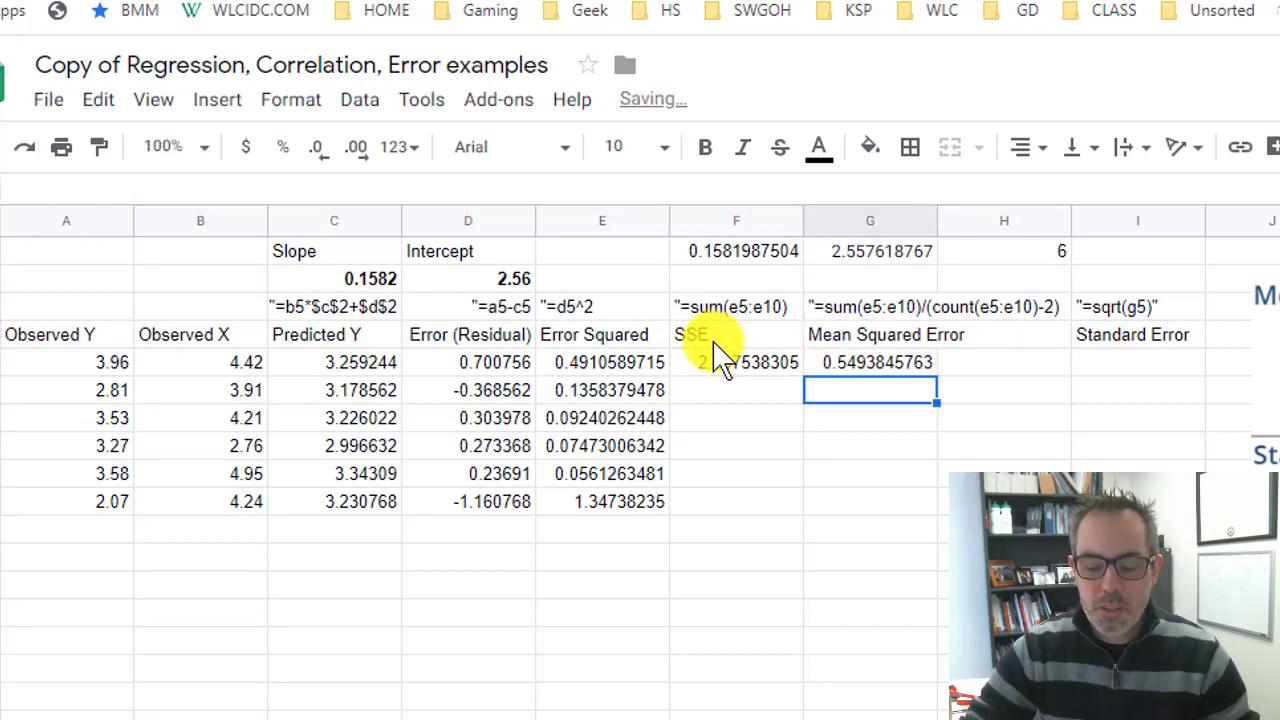
{"action": "type", "text": "="}
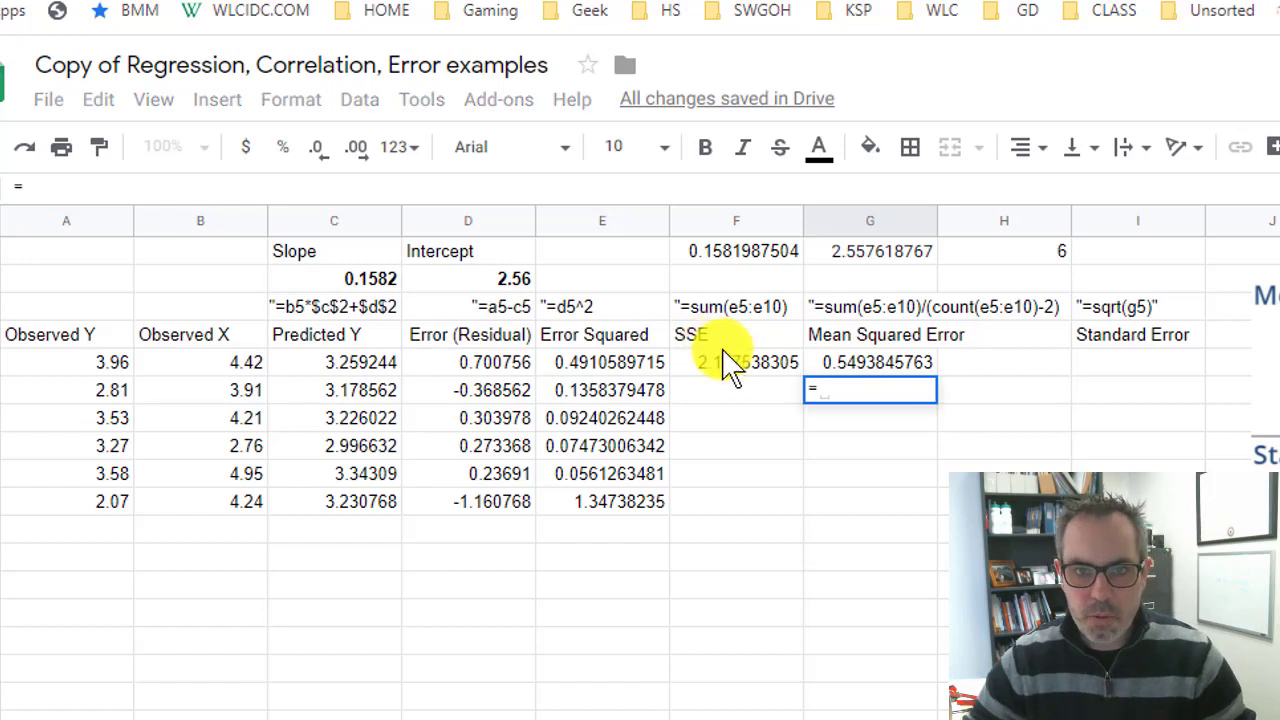
{"action": "left_click", "coordinate": [724, 364]}
{"action": "type", "text": "/4'"}
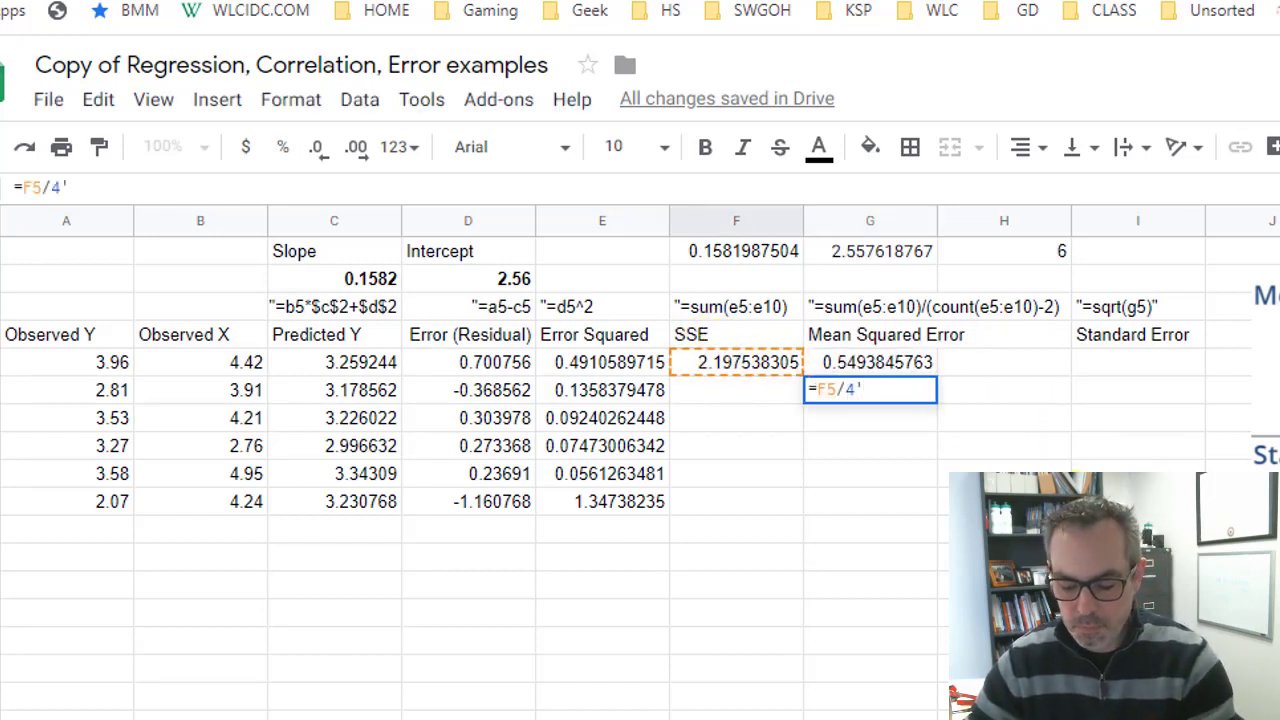
{"action": "key", "text": "BackSpace"}
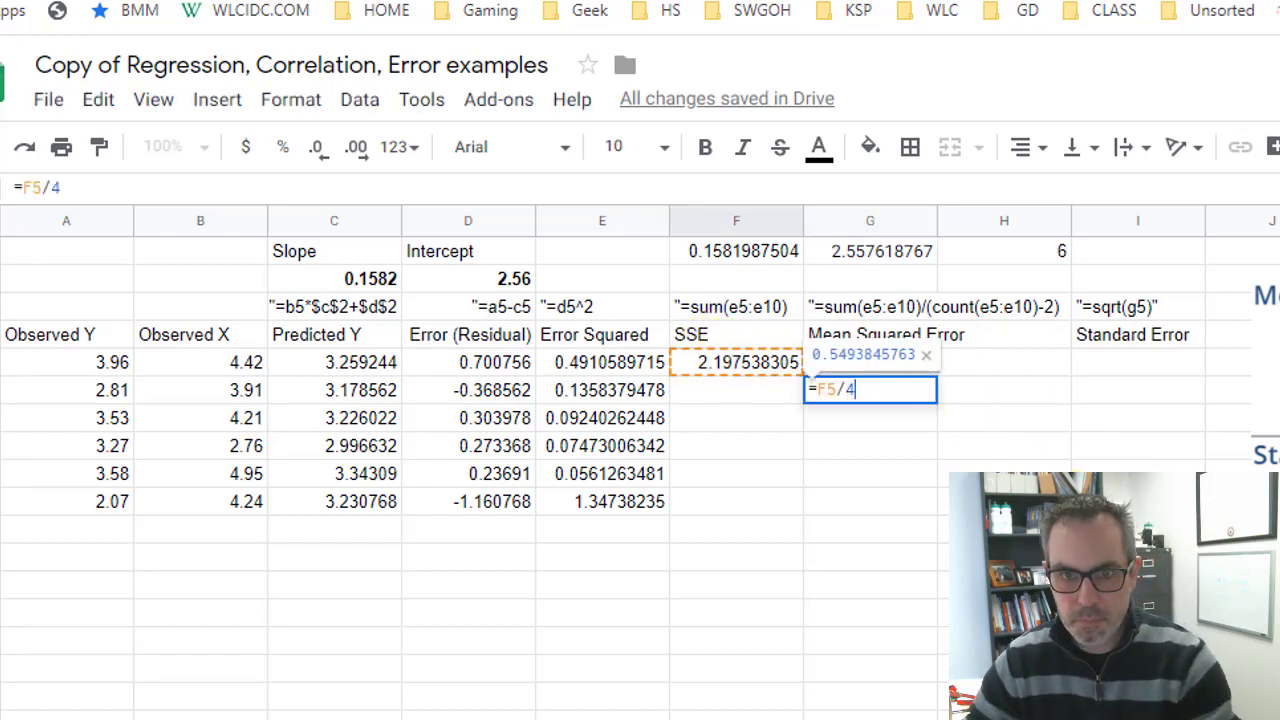
{"action": "key", "text": "Return"}
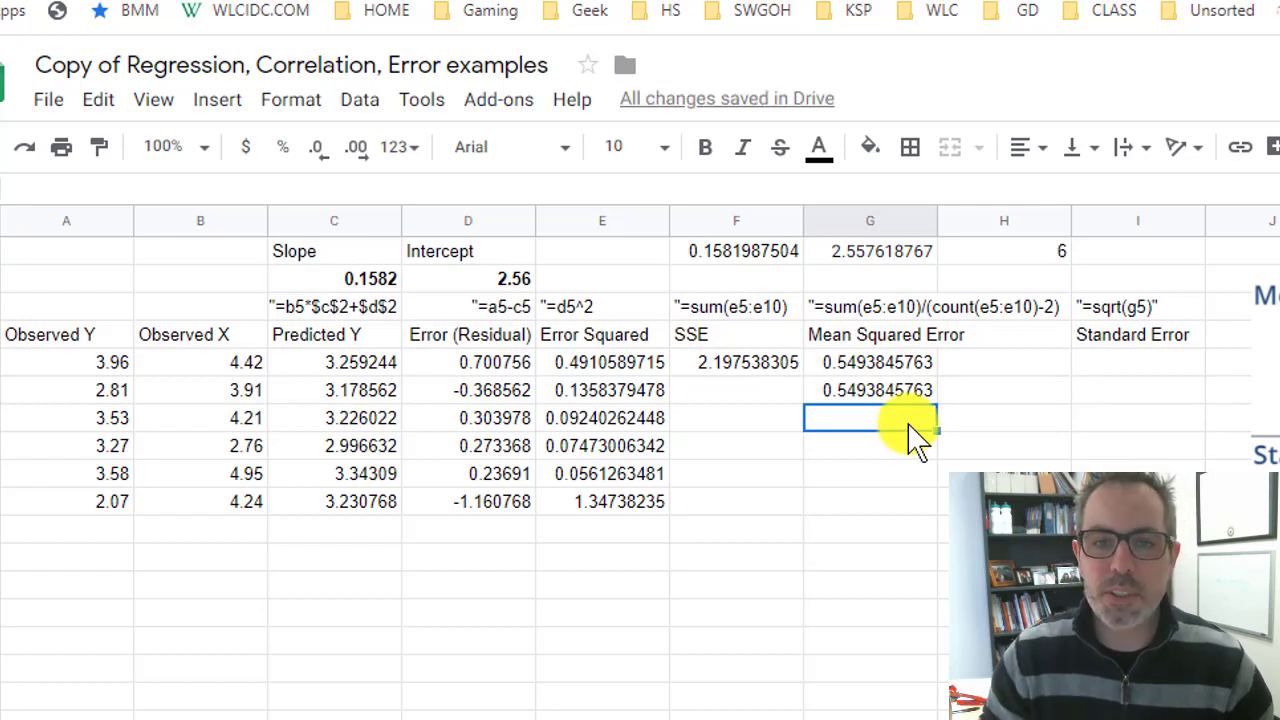
{"action": "type", "text": "="}
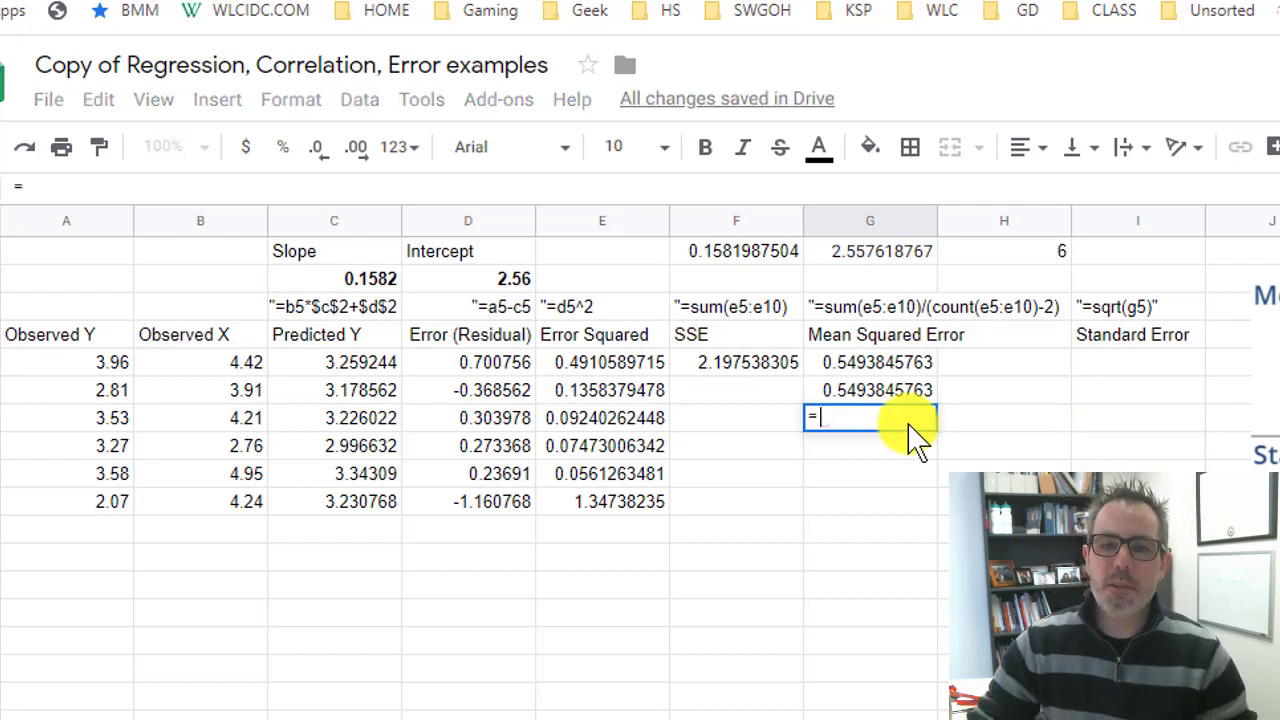
{"action": "left_click", "coordinate": [775, 368]}
{"action": "type", "text": "/"}
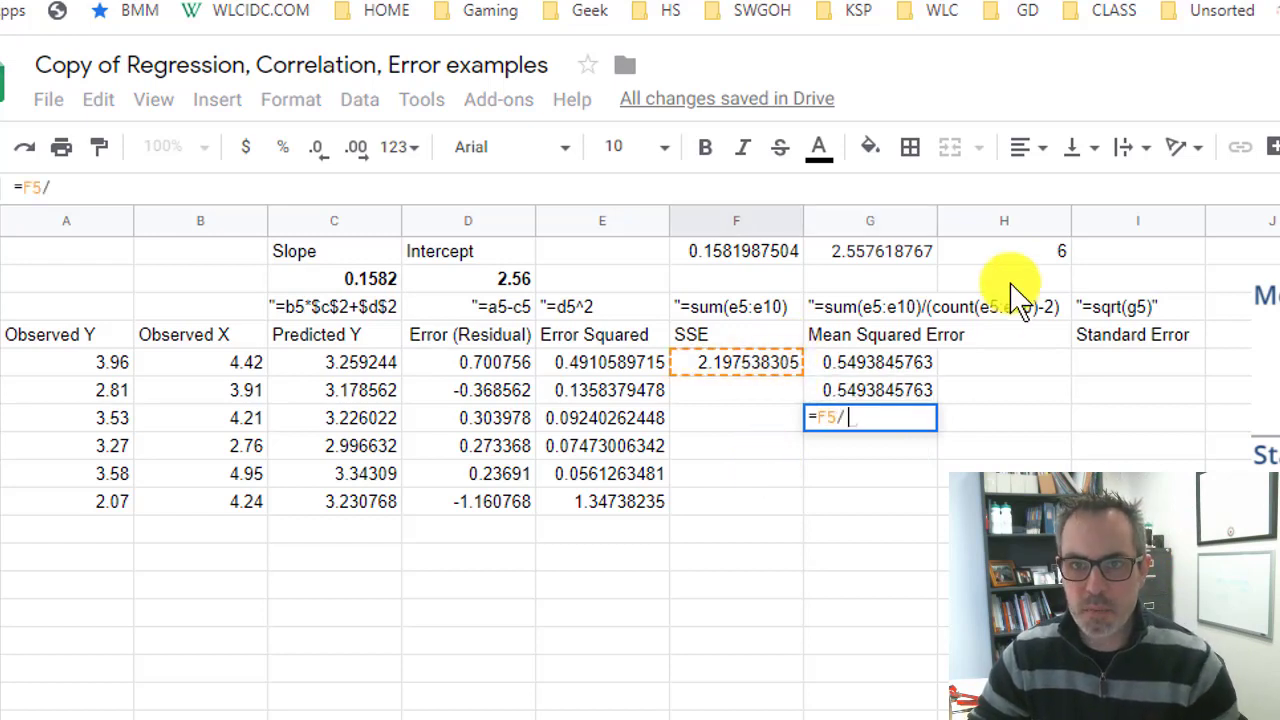
{"action": "left_click", "coordinate": [1058, 256]}
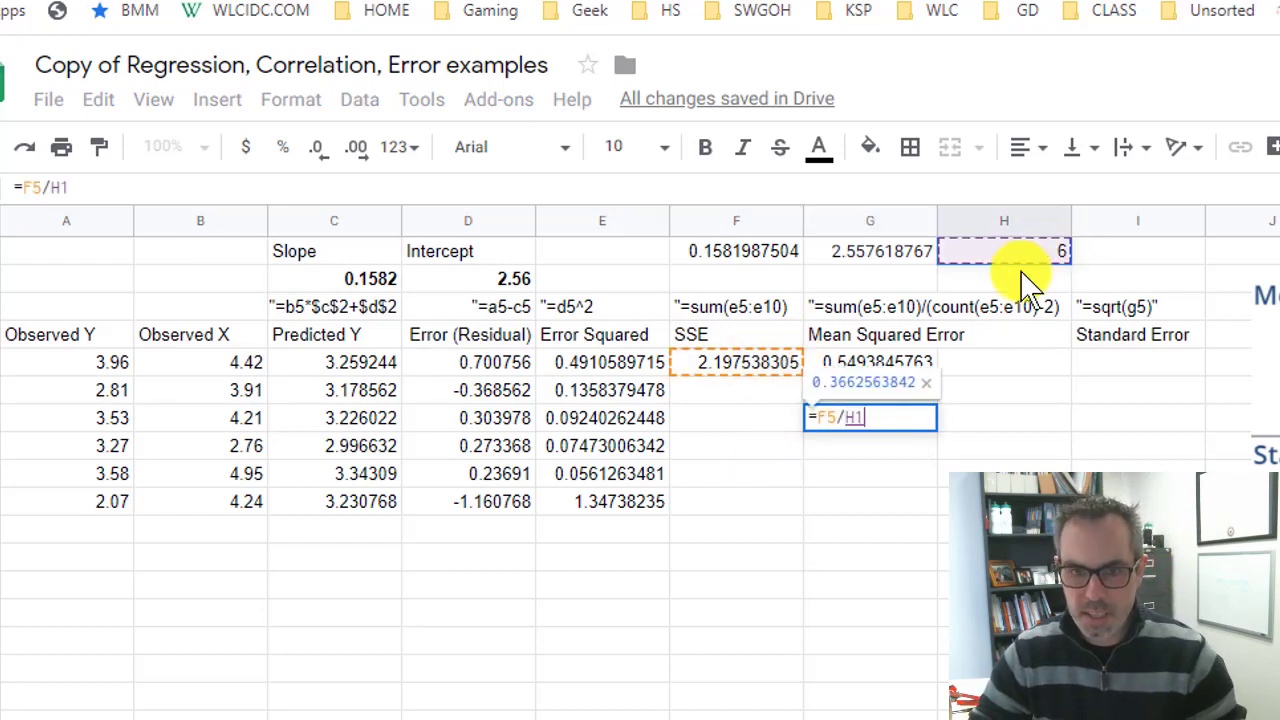
{"action": "left_click", "coordinate": [842, 416]}
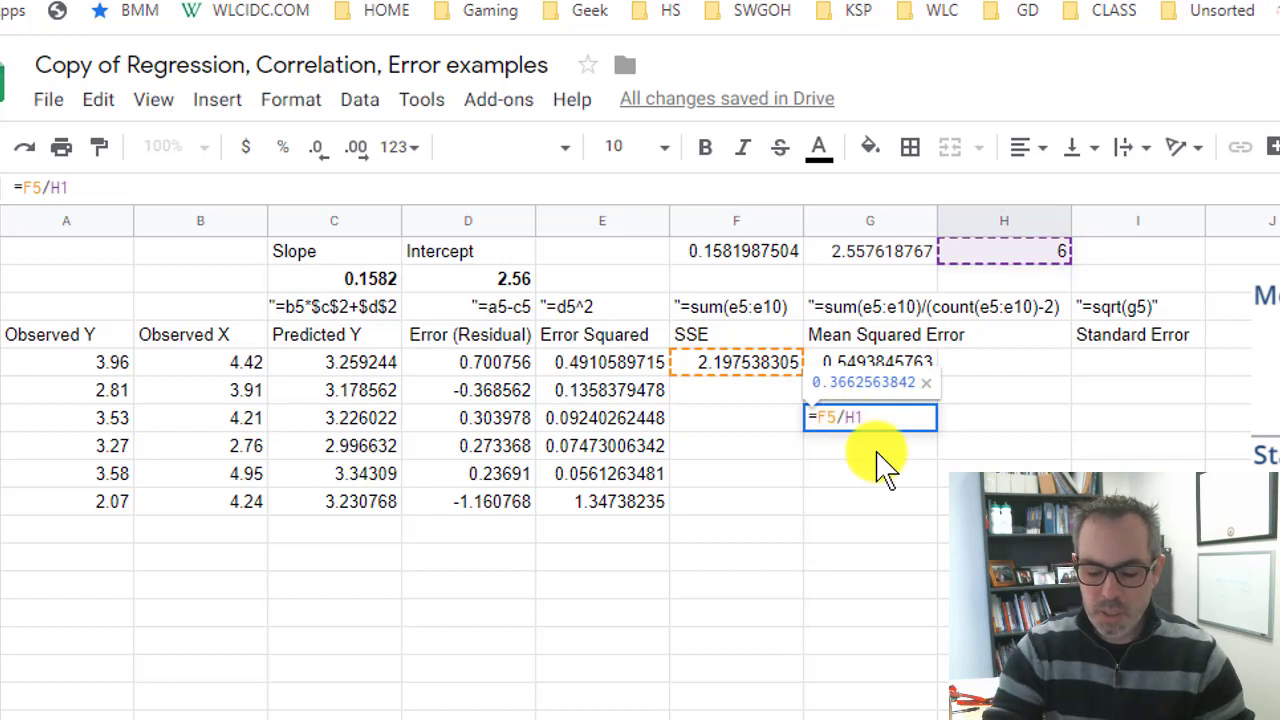
{"action": "type", "text": "("}
{"action": "key", "text": "End"}
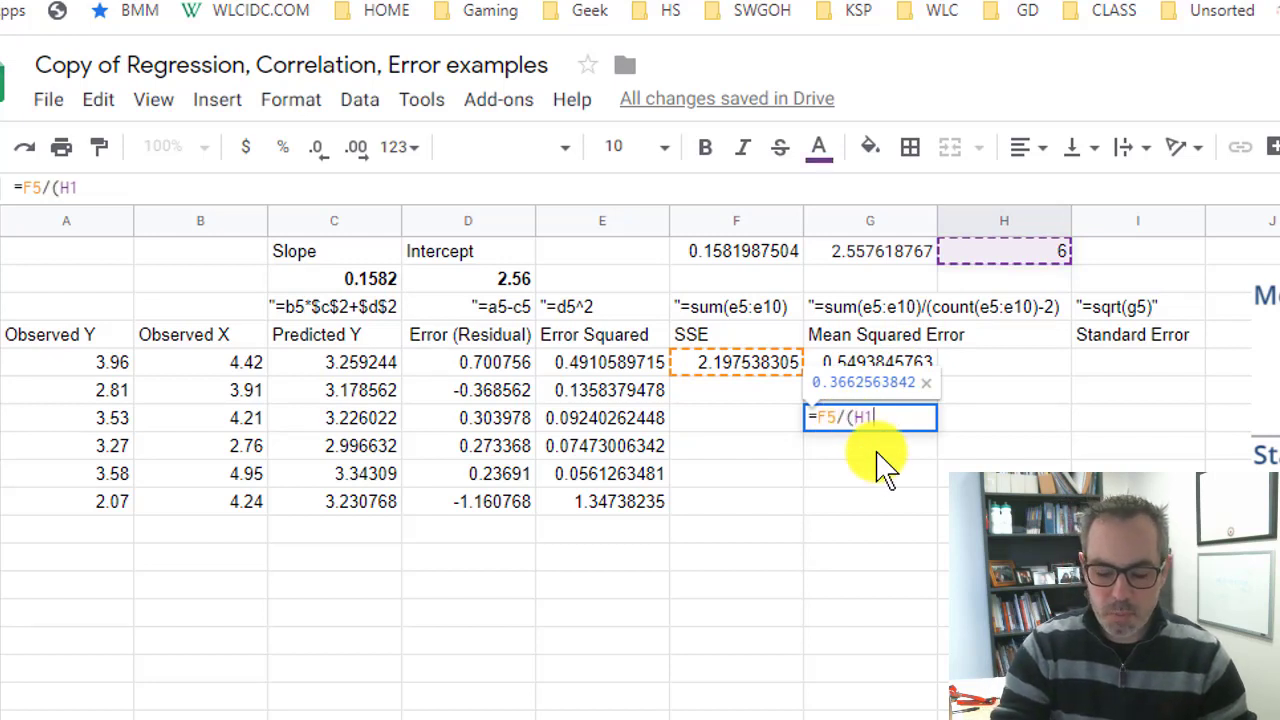
{"action": "type", "text": "-2)"}
{"action": "key", "text": "Return"}
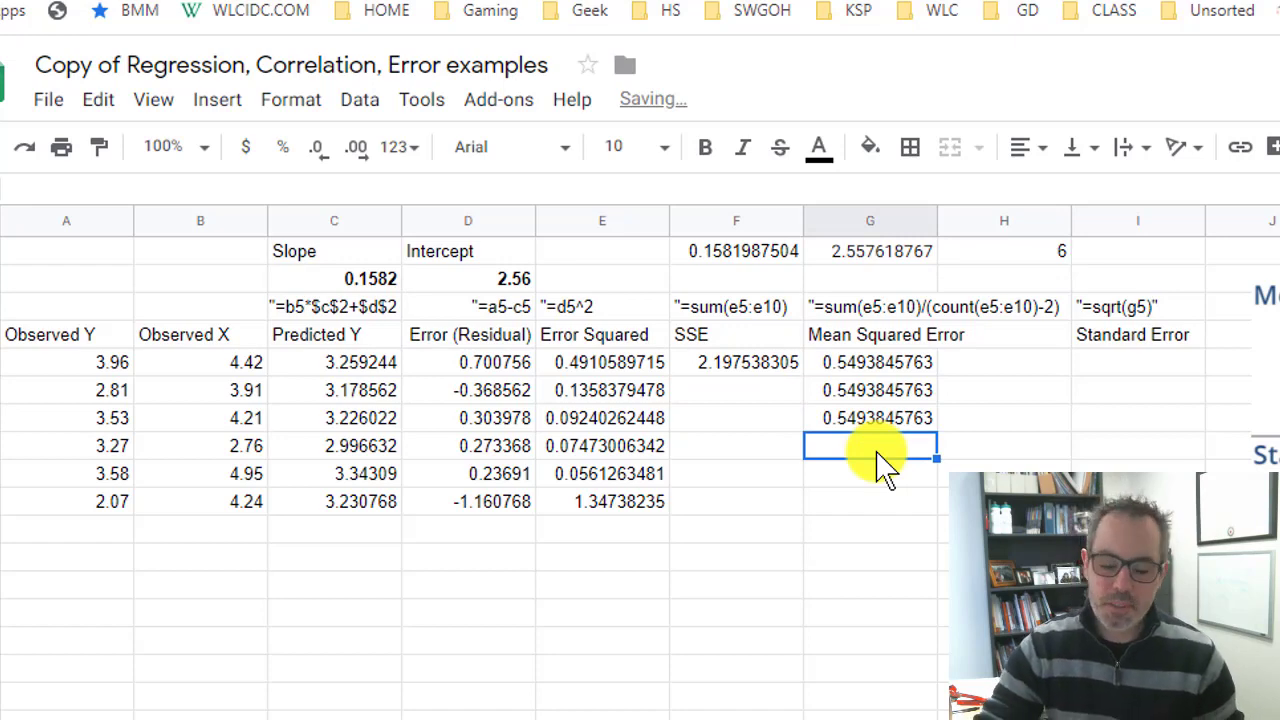
{"action": "key", "text": "Up"}
{"action": "key", "text": "Up"}
{"action": "key", "text": "Delete"}
{"action": "key", "text": "Down"}
{"action": "key", "text": "Delete"}
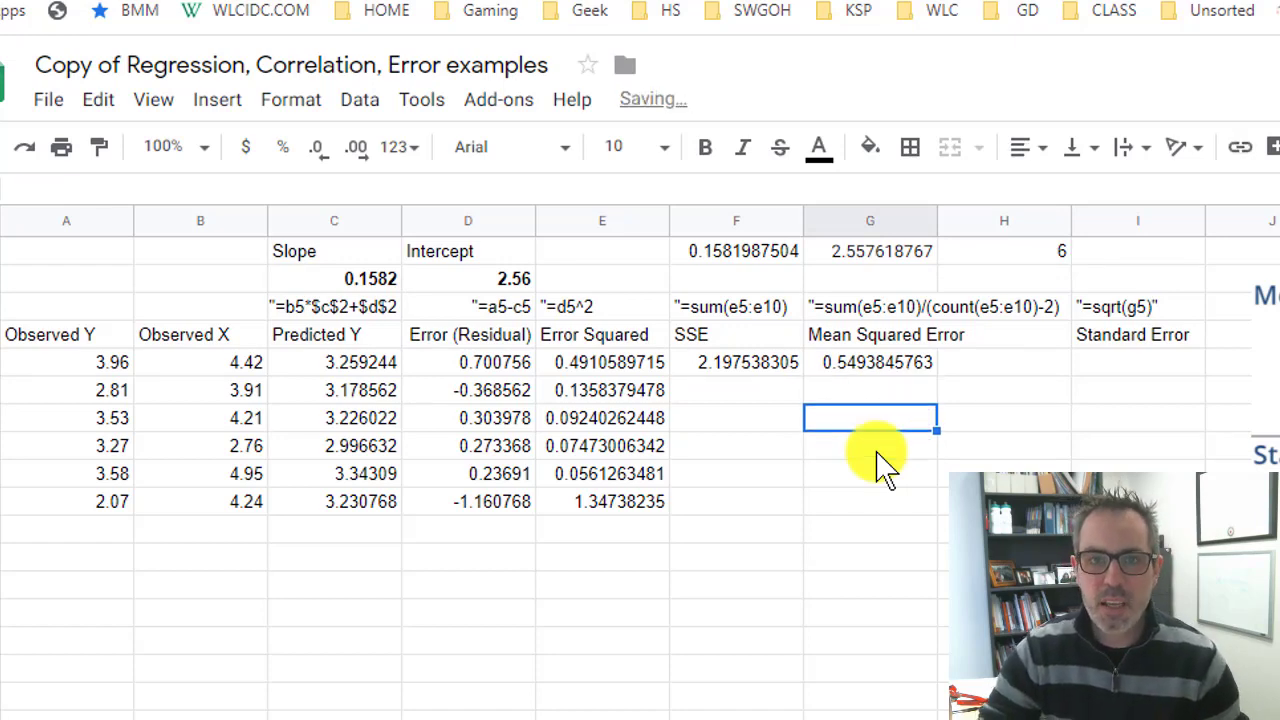
{"action": "key", "text": "Up"}
{"action": "key", "text": "Up"}
- Enter =sqrt(G5) in I5, giving a standard error of 0.741204814
{"action": "key", "text": "Down"}
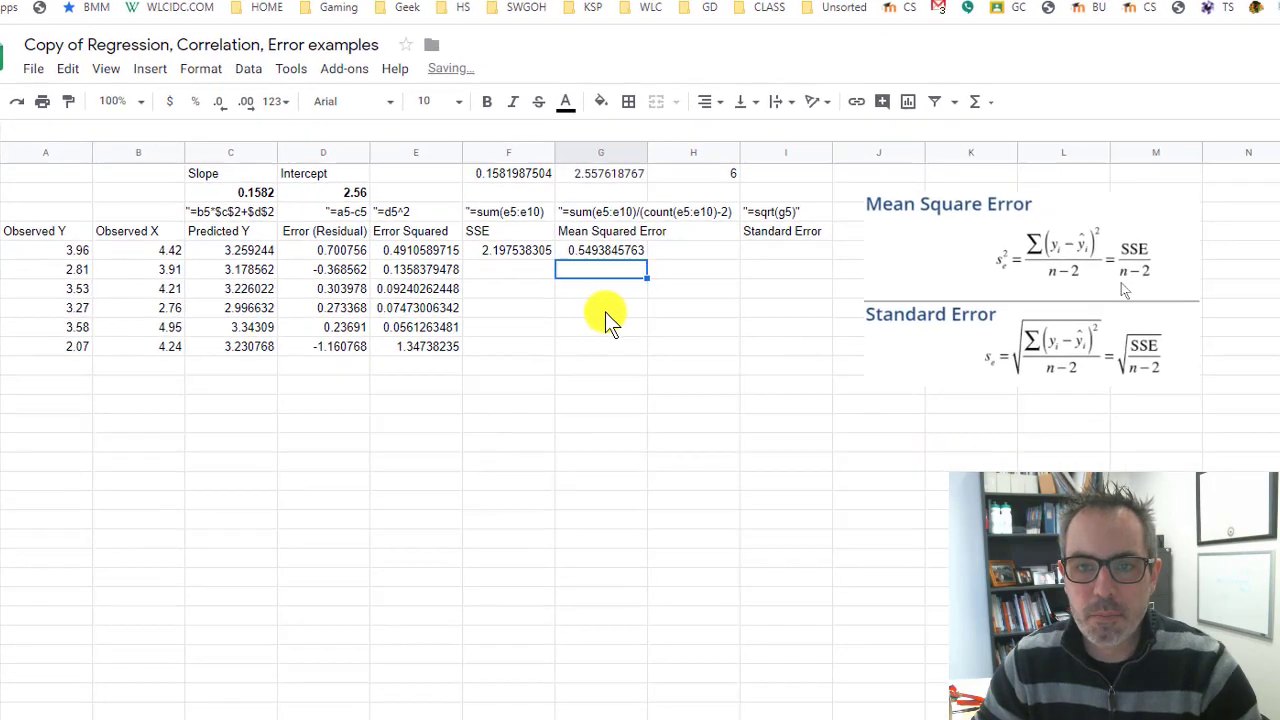
{"action": "key", "text": "Up"}
{"action": "key", "text": "Right"}
{"action": "key", "text": "Right"}
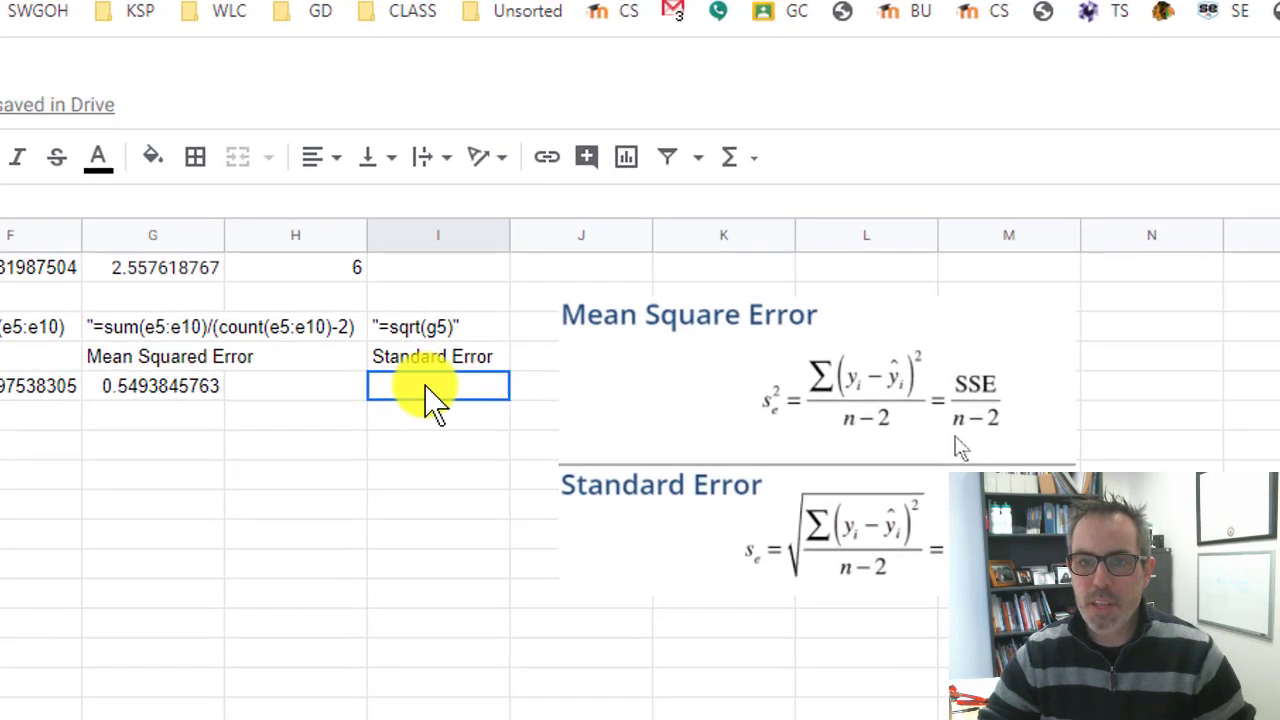
{"action": "type", "text": "="}
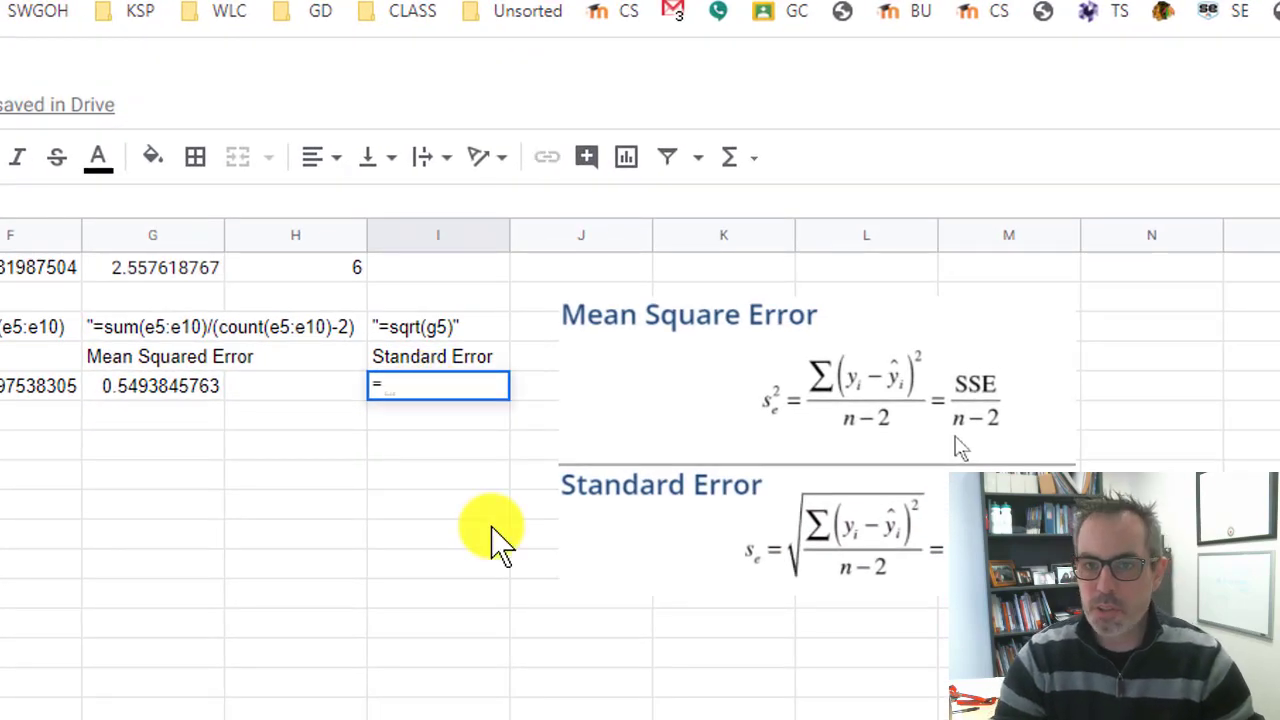
{"action": "type", "text": "sqrt("}
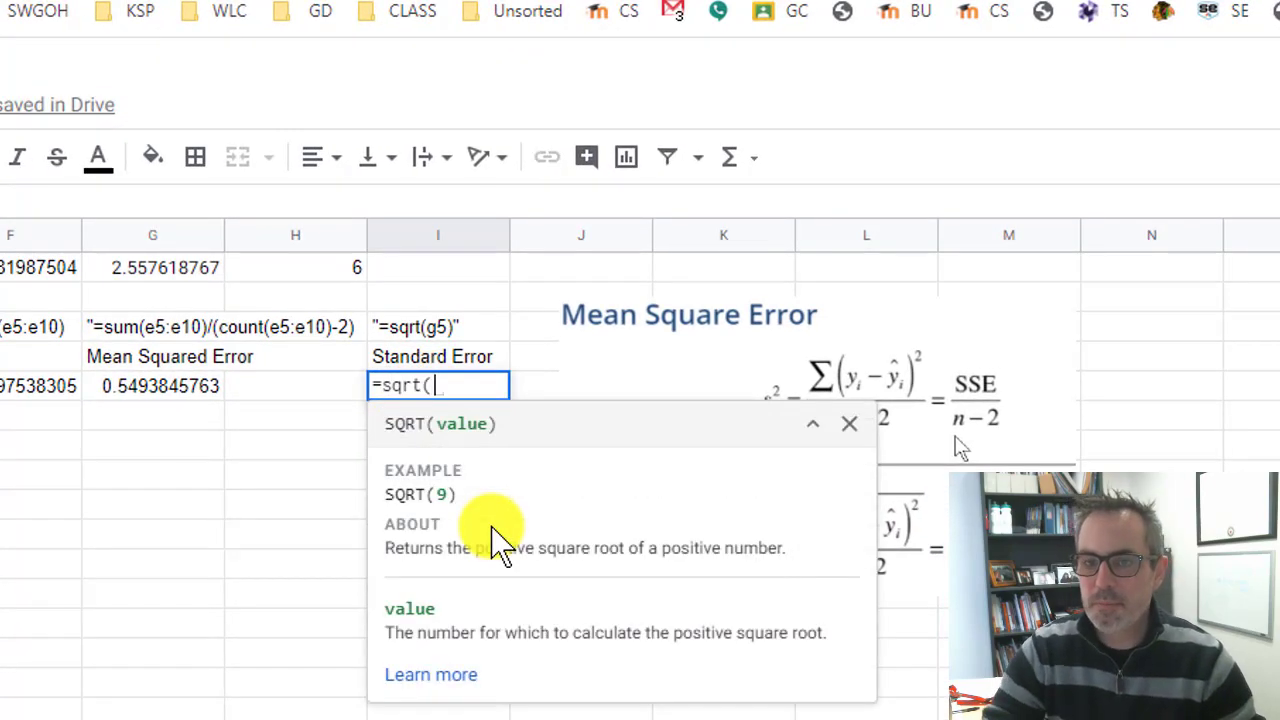
{"action": "left_click", "coordinate": [185, 392]}
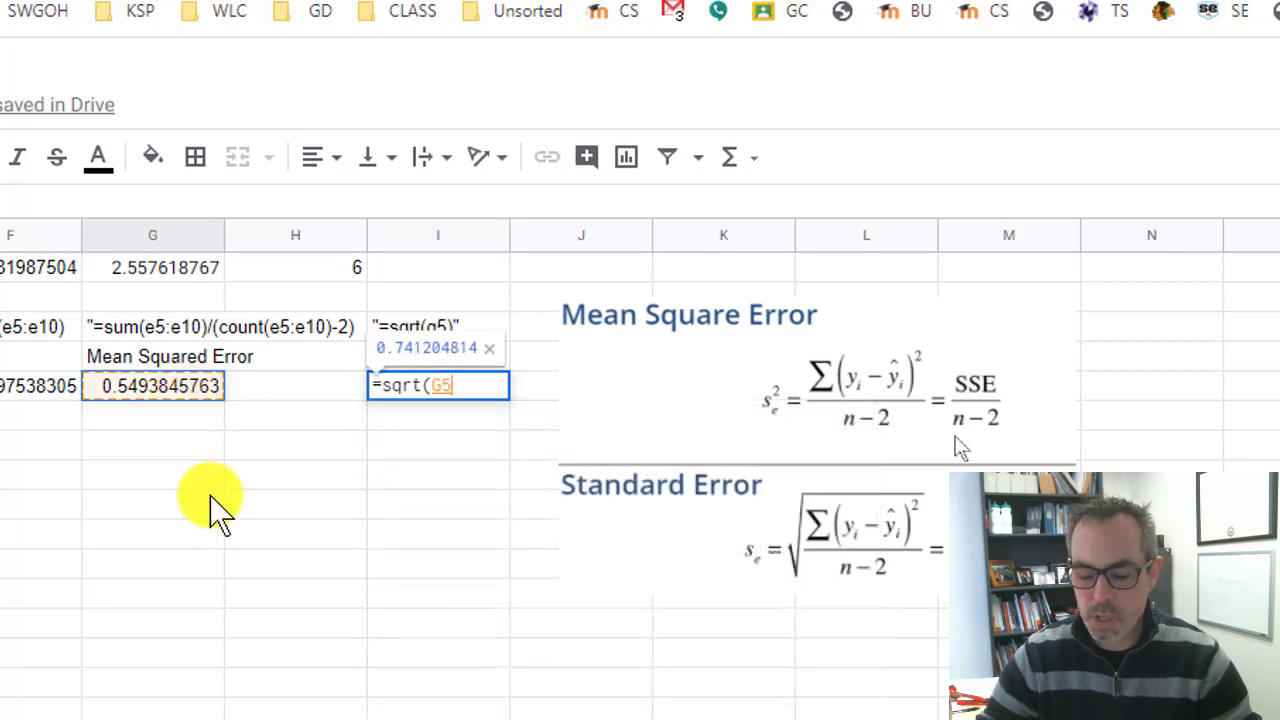
{"action": "type", "text": ")"}
{"action": "key", "text": "Return"}
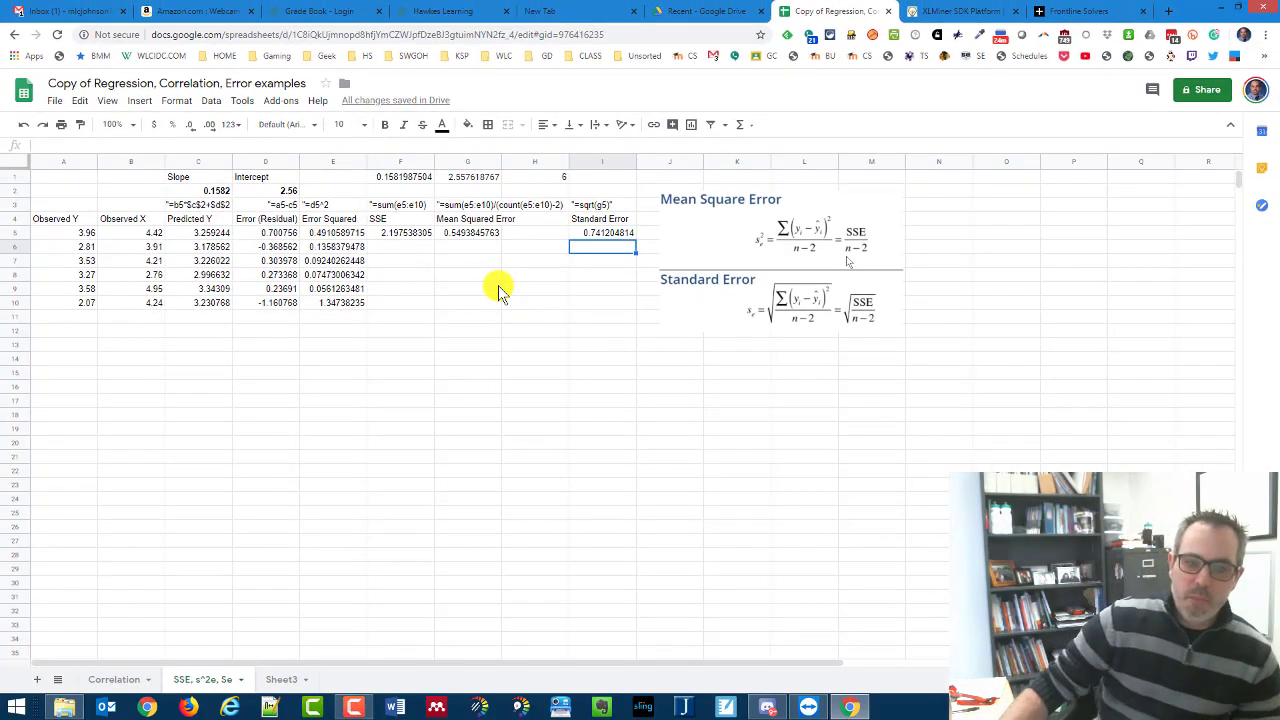
- Copy the regression output block A1:J34 from Sheet3, then go back to the SSE, s^2e, Se sheet
{"action": "left_click", "coordinate": [277, 680]}
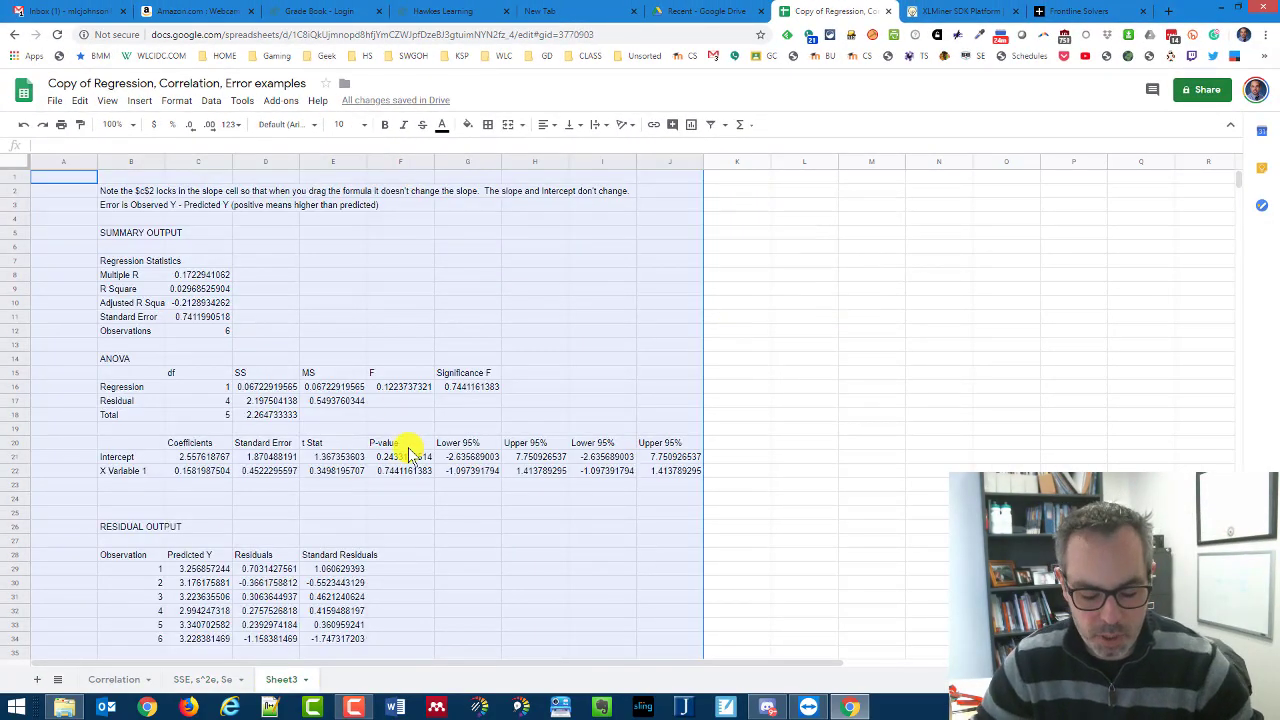
{"action": "left_click", "coordinate": [420, 318]}
{"action": "left_click", "coordinate": [66, 178]}
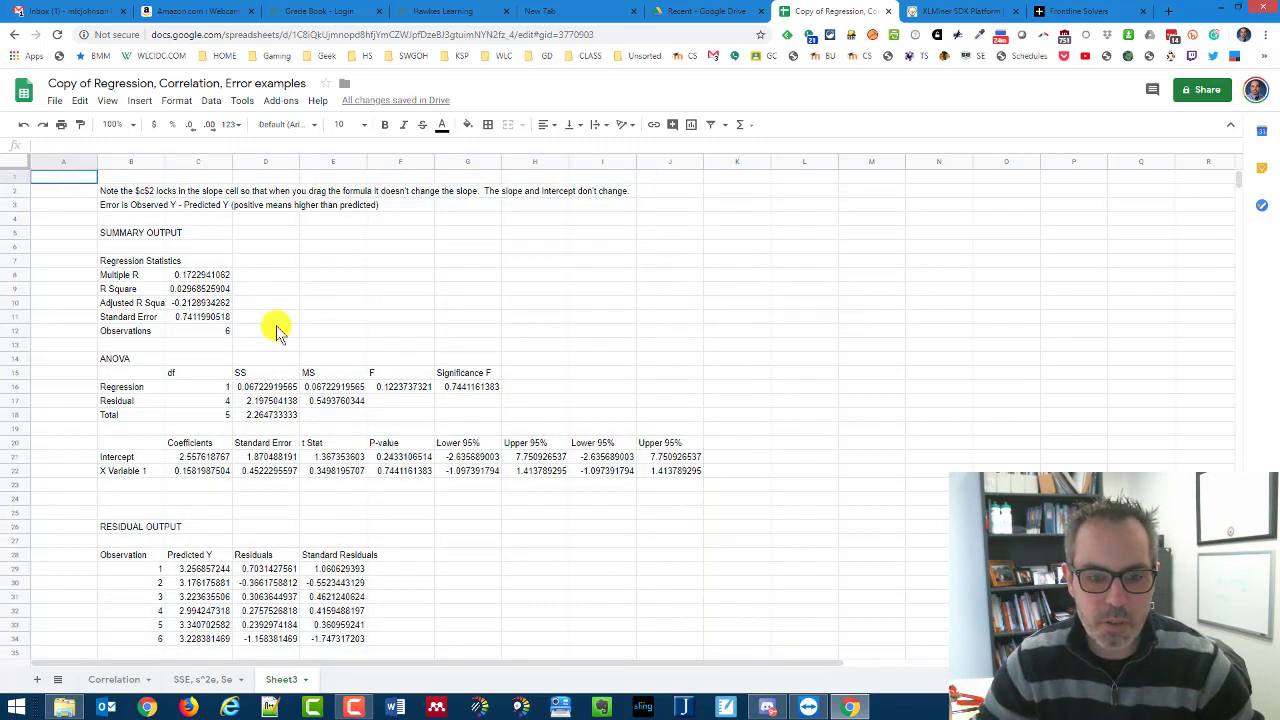
{"action": "left_click_drag", "start_coordinate": [277, 332], "coordinate": [640, 655]}
{"action": "key", "text": "ctrl+c"}
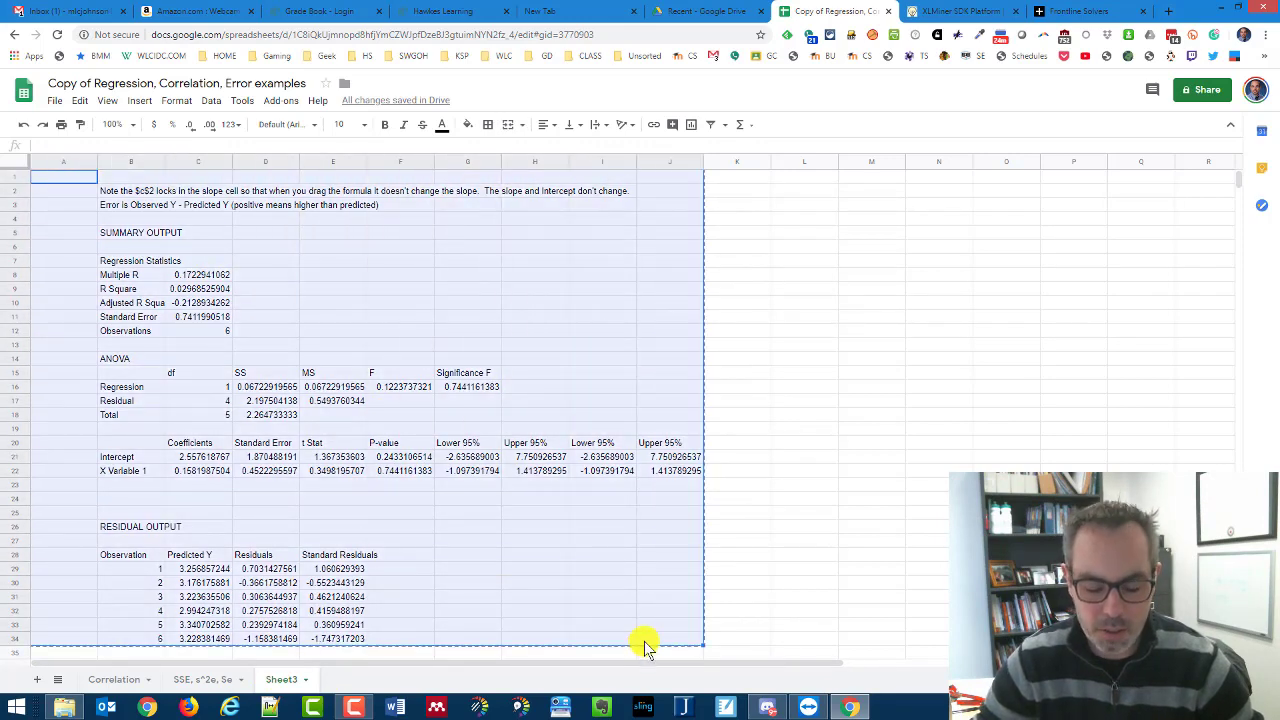
{"action": "left_click", "coordinate": [210, 677]}
- Paste the regression summary at D16, undo it, and highlight its Standard Error 0.7411990518
{"action": "left_click", "coordinate": [266, 390]}
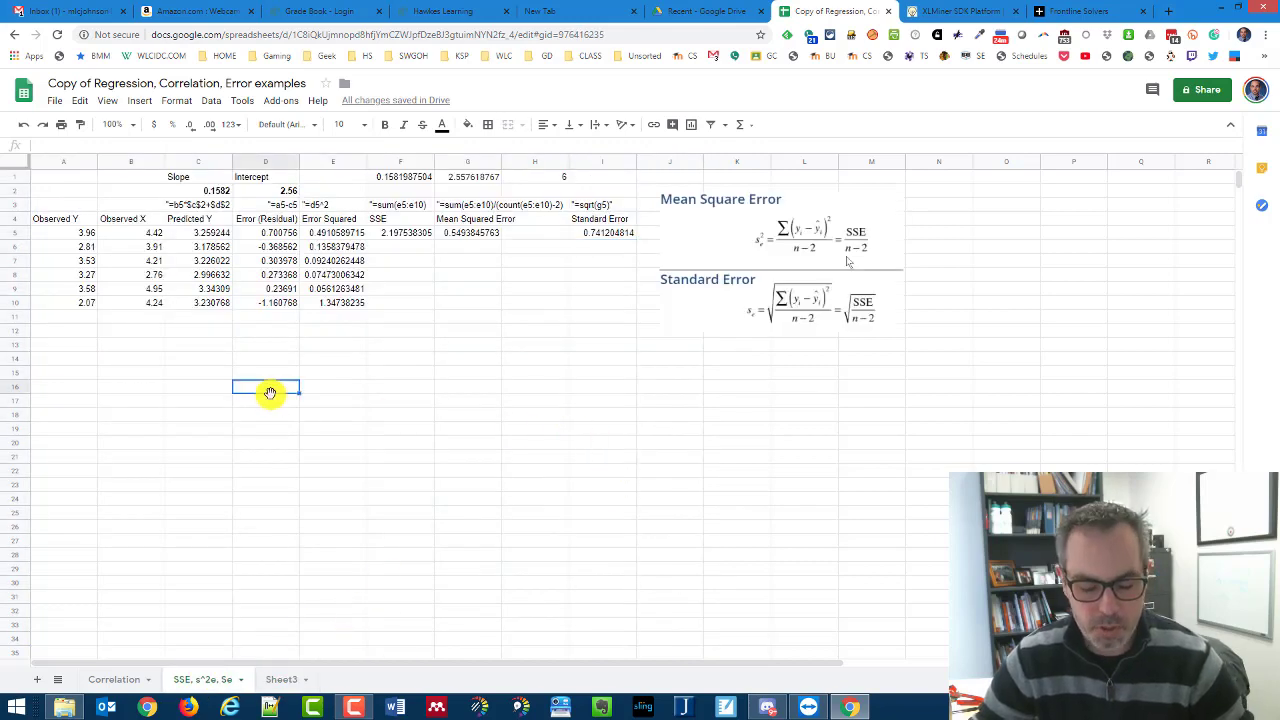
{"action": "key", "text": "ctrl+v"}
{"action": "scroll", "coordinate": [512, 433], "scroll_direction": "down", "scroll_amount": 1}
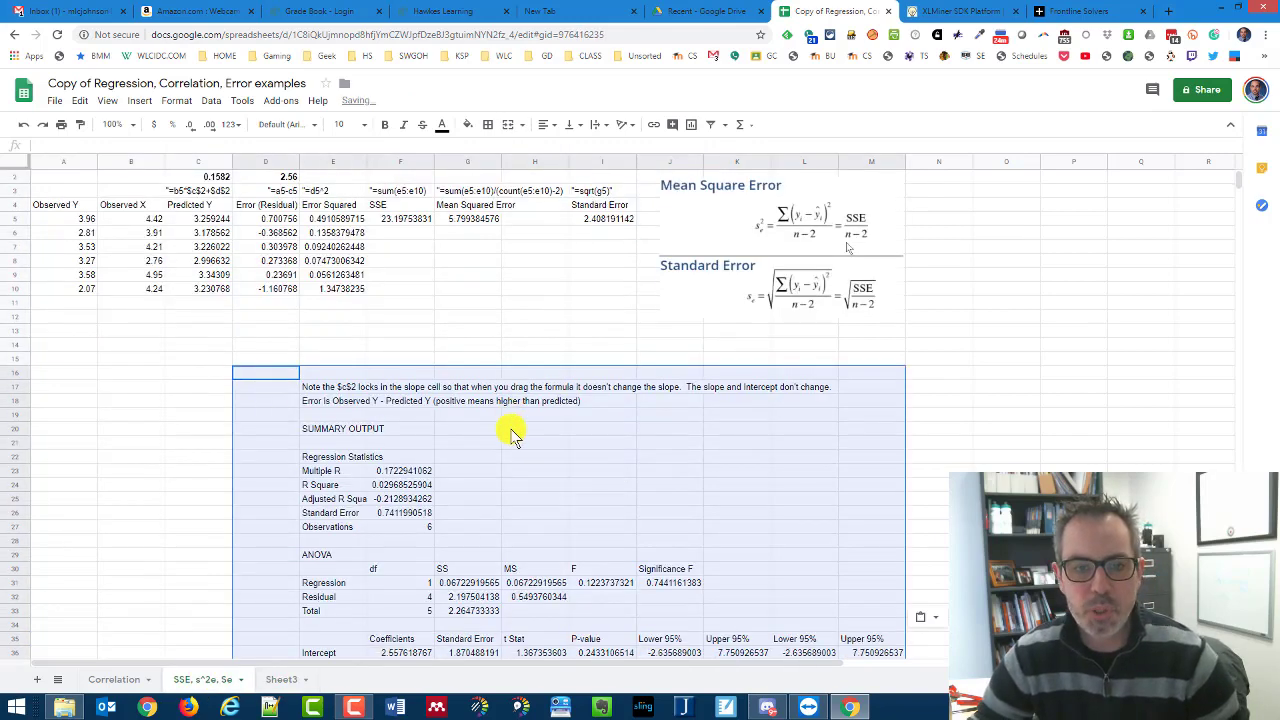
{"action": "scroll", "coordinate": [510, 433], "scroll_direction": "up", "scroll_amount": 1}
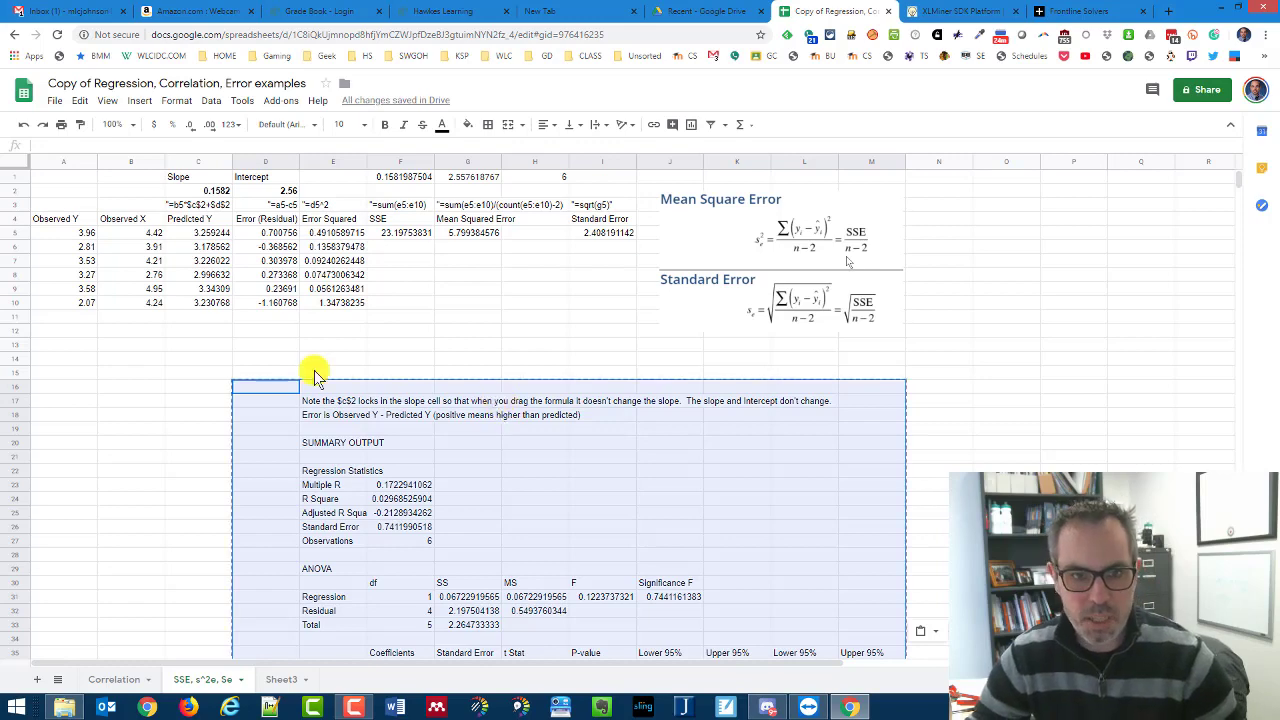
{"action": "left_click", "coordinate": [85, 335]}
{"action": "key", "text": "ctrl+z"}
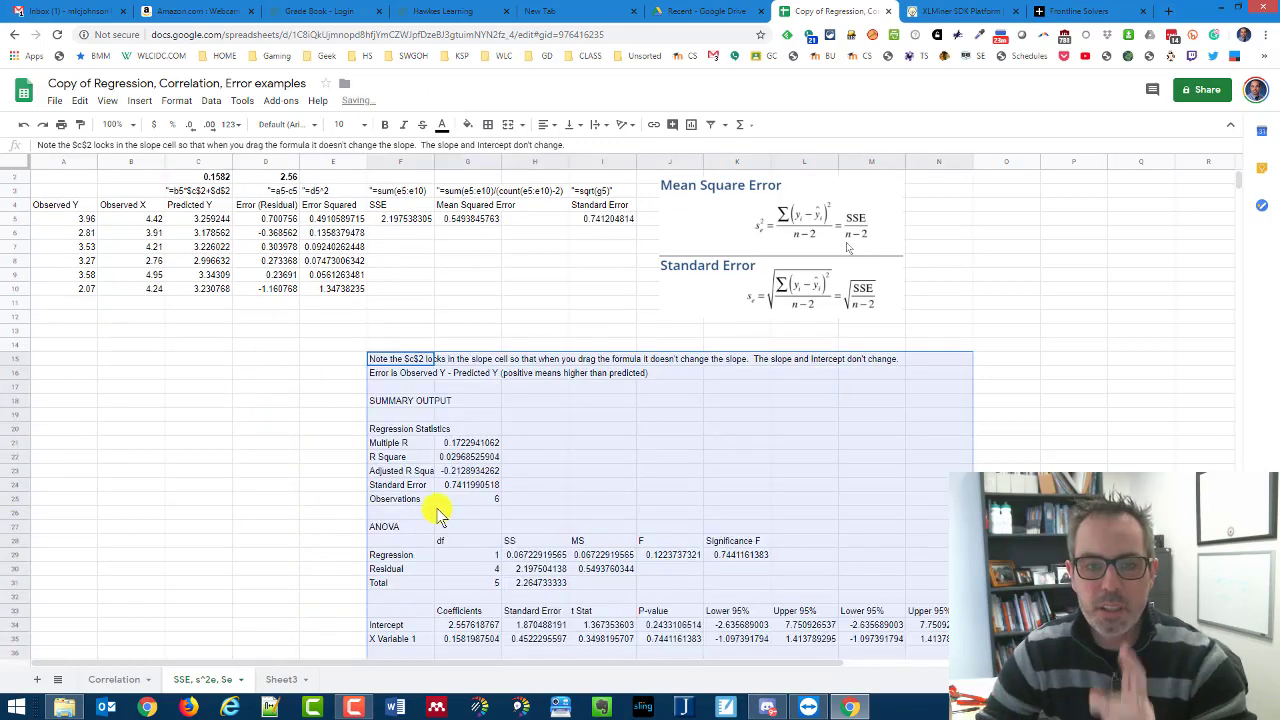
{"action": "left_click", "coordinate": [448, 484]}
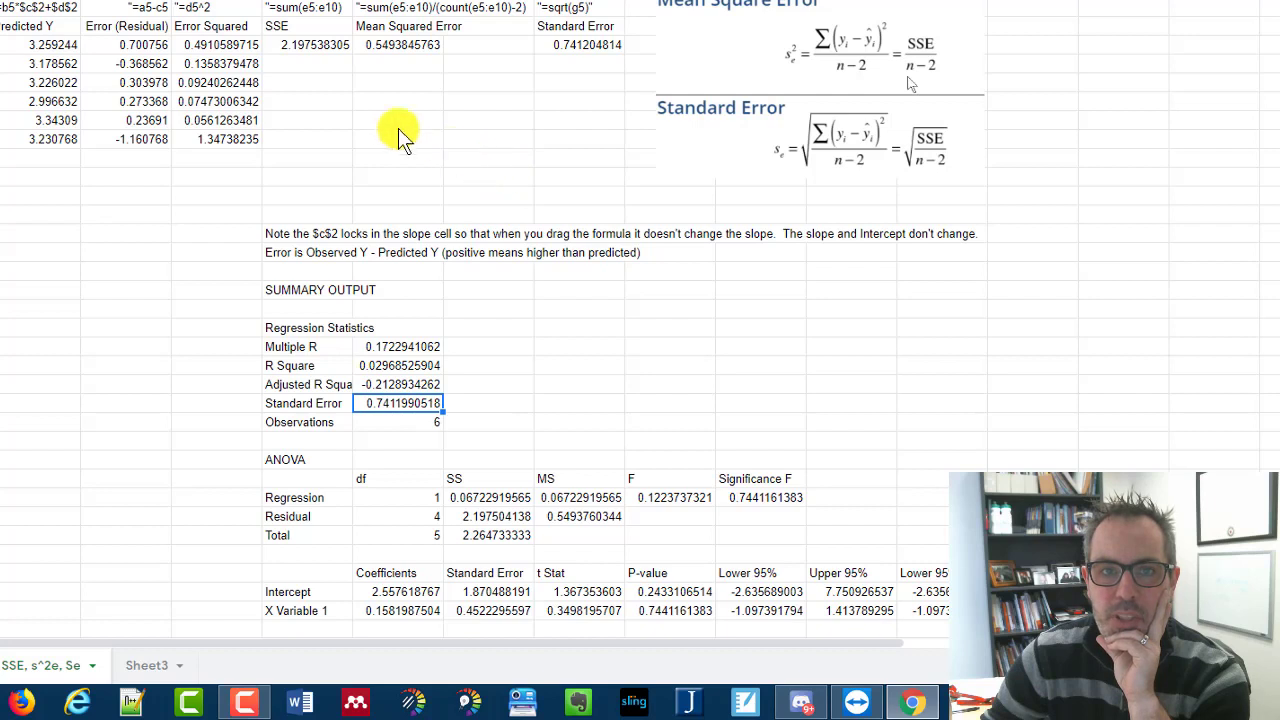
{"action": "scroll", "coordinate": [72, 28], "scroll_direction": "up", "scroll_amount": 1}
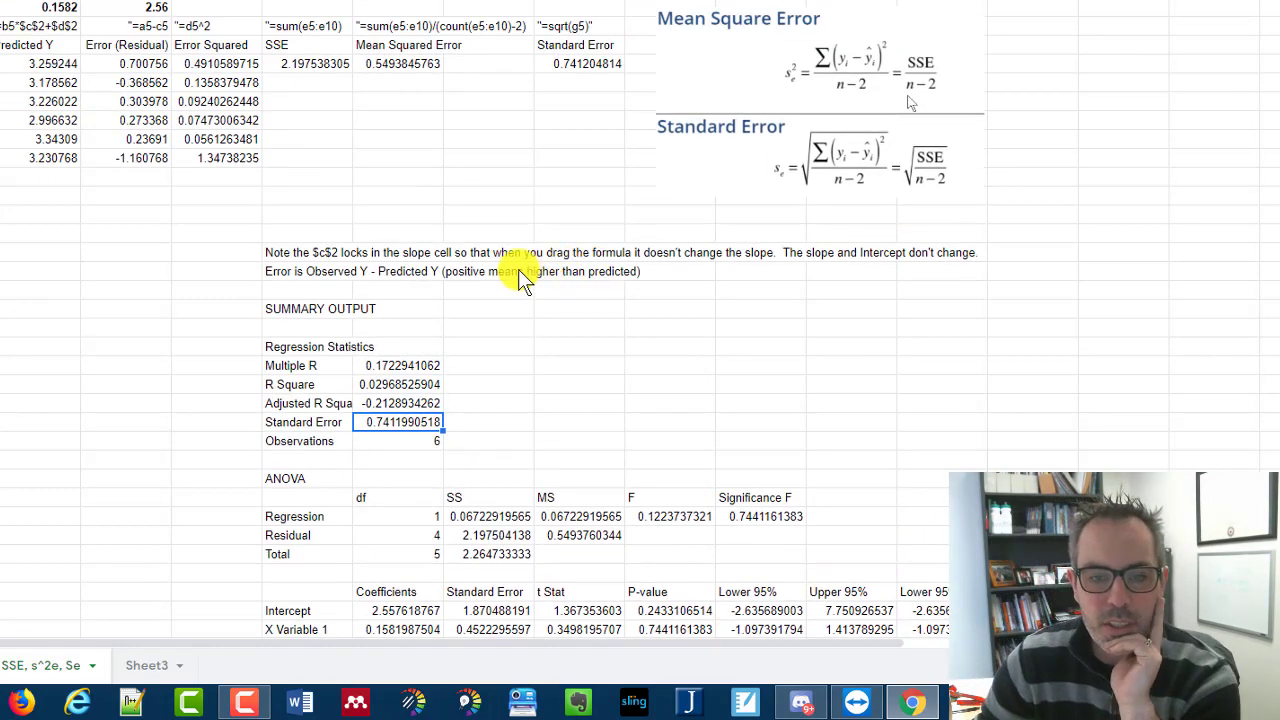
{"action": "left_click", "coordinate": [313, 388]}
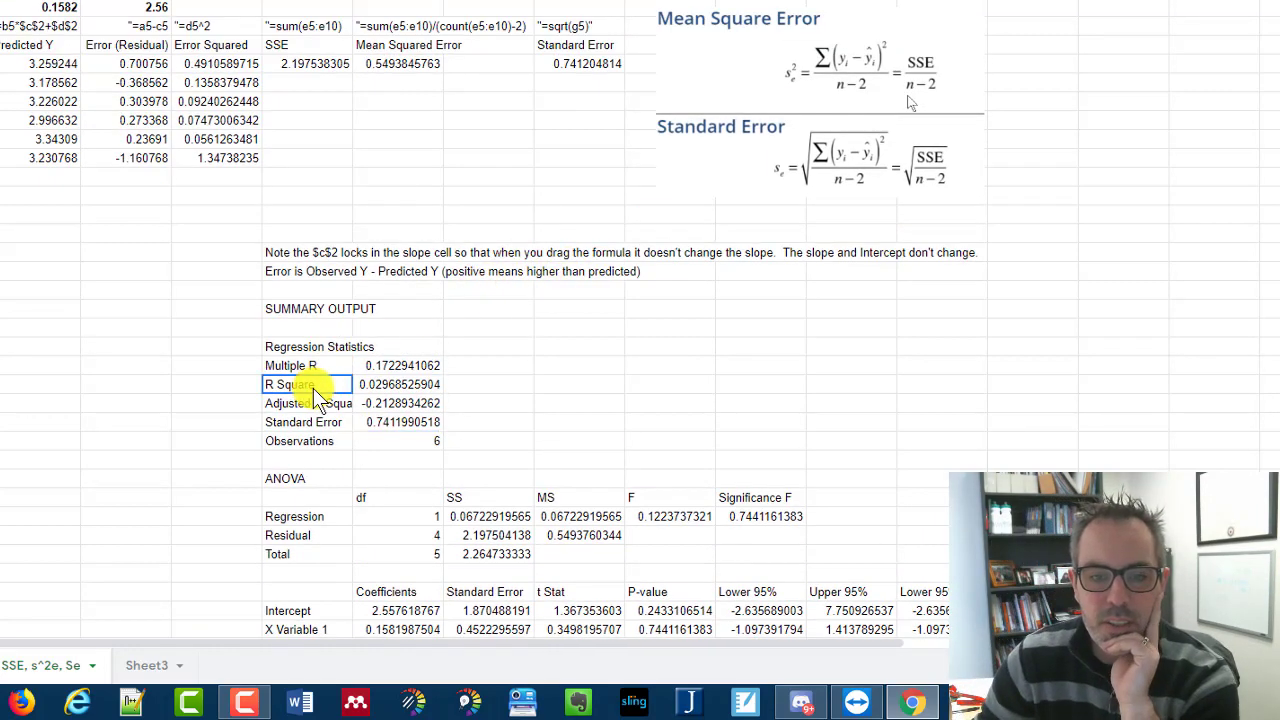
{"action": "left_click", "coordinate": [381, 383]}
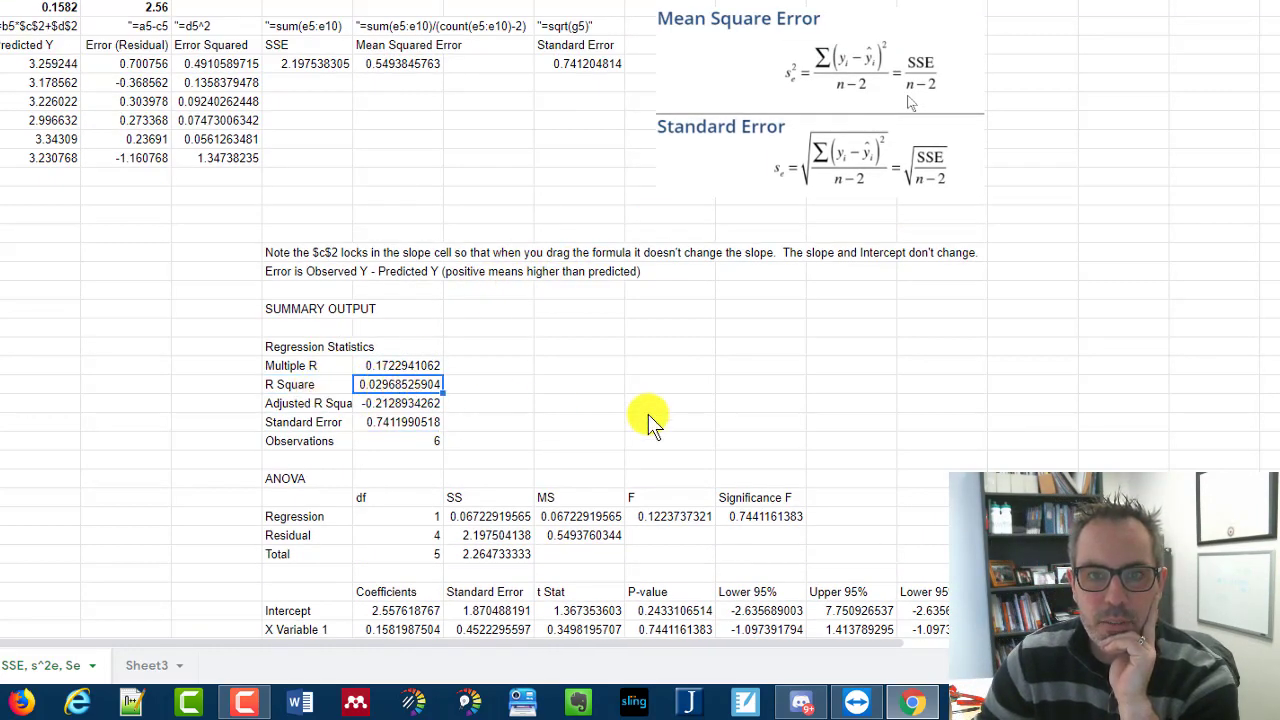
{"action": "left_click", "coordinate": [403, 175]}
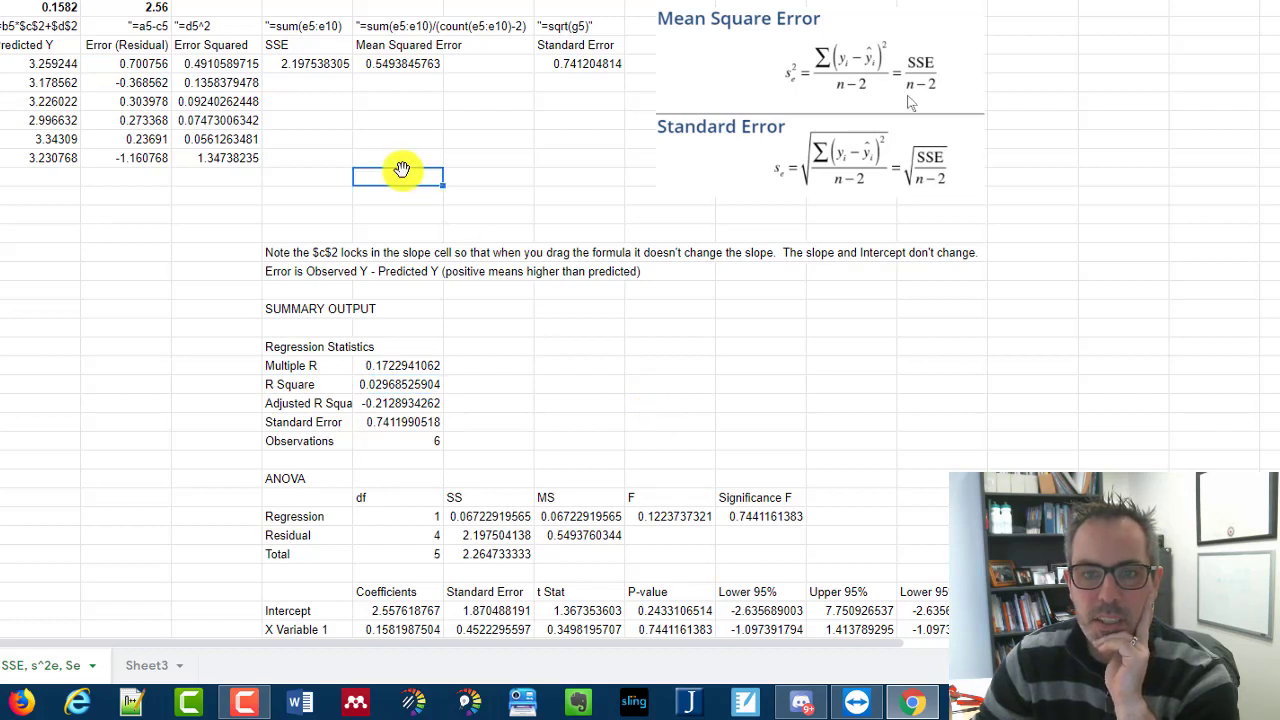
- Enter =LINEST(A5:A10,B5:B10) below SSE, returning slope 0.1581987504 and intercept 2.557618767
{"action": "left_click", "coordinate": [323, 104]}
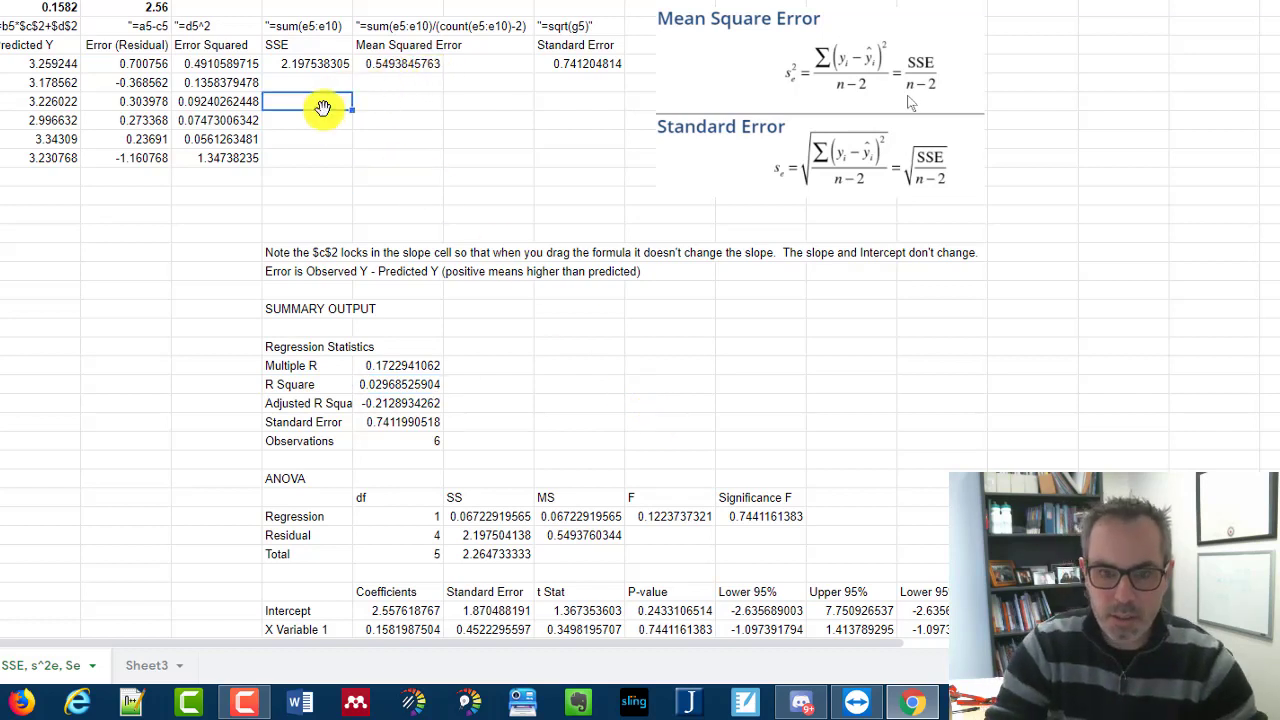
{"action": "type", "text": "=line"}
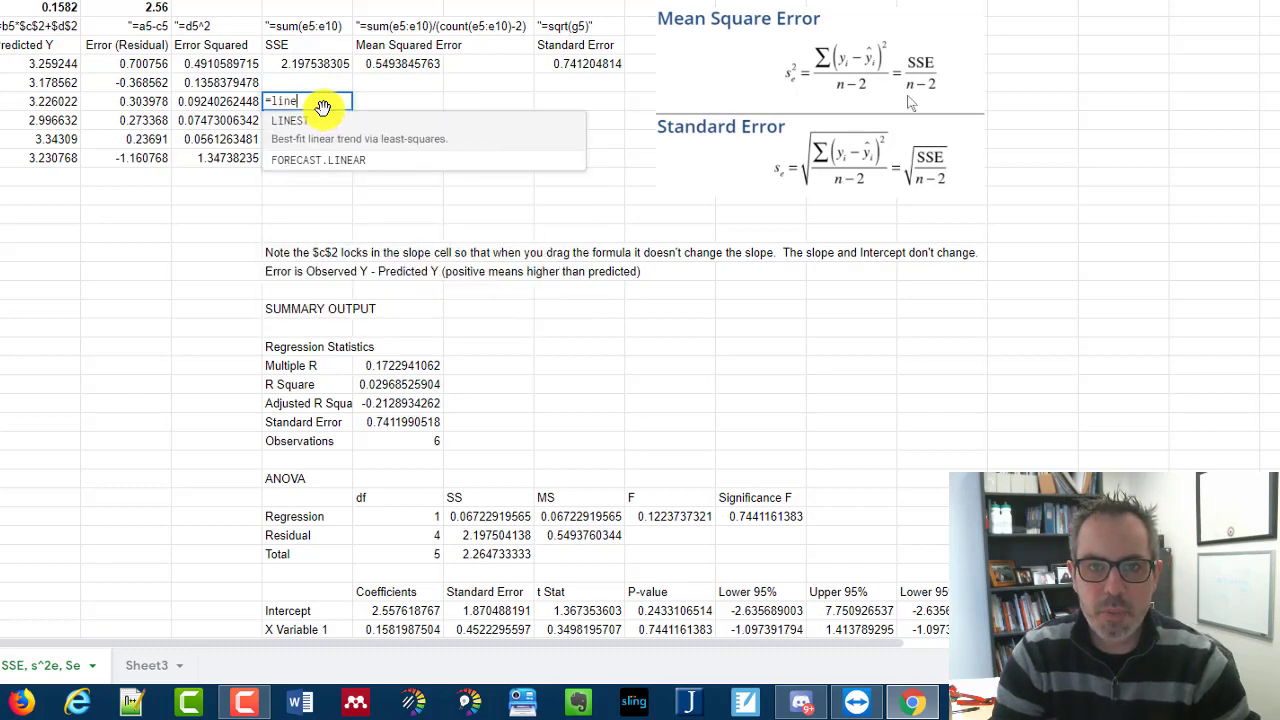
{"action": "key", "text": "BackSpace"}
{"action": "key", "text": "BackSpace"}
{"action": "key", "text": "BackSpace"}
{"action": "key", "text": "BackSpace"}
{"action": "type", "text": "linest("}
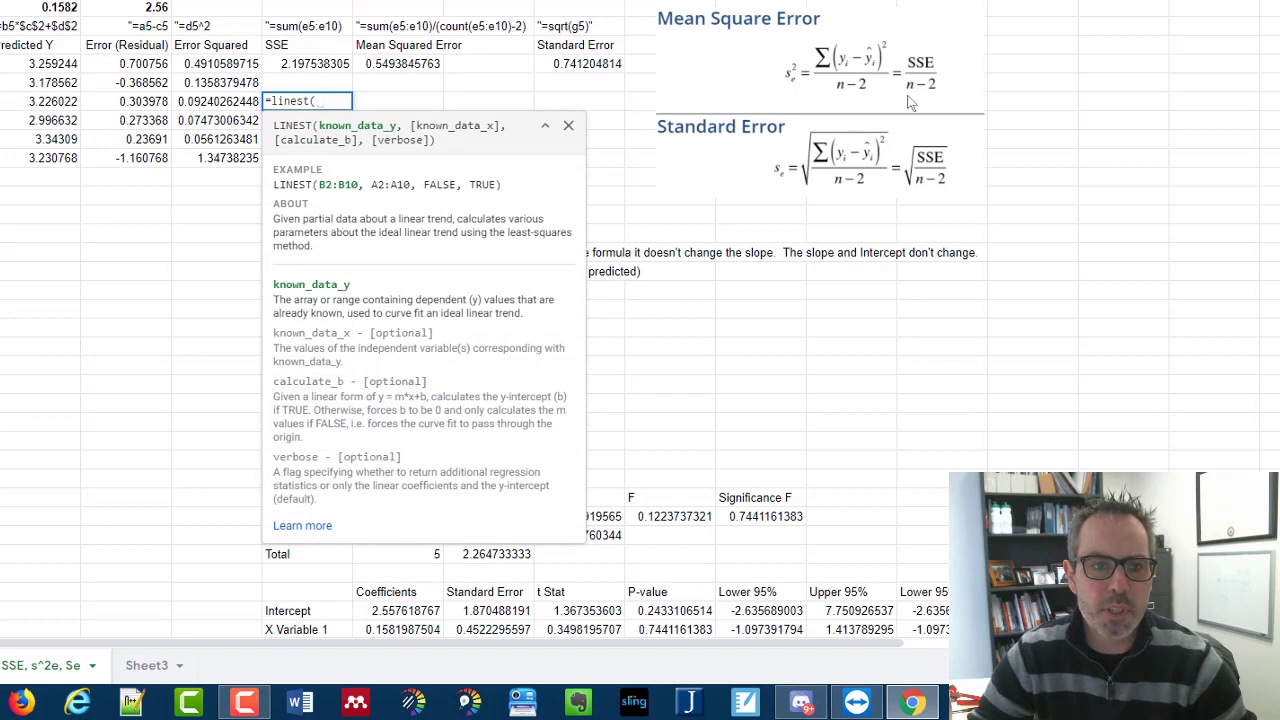
{"action": "left_click_drag", "start_coordinate": [0, 63], "coordinate": [0, 139]}
{"action": "type", "text": ","}
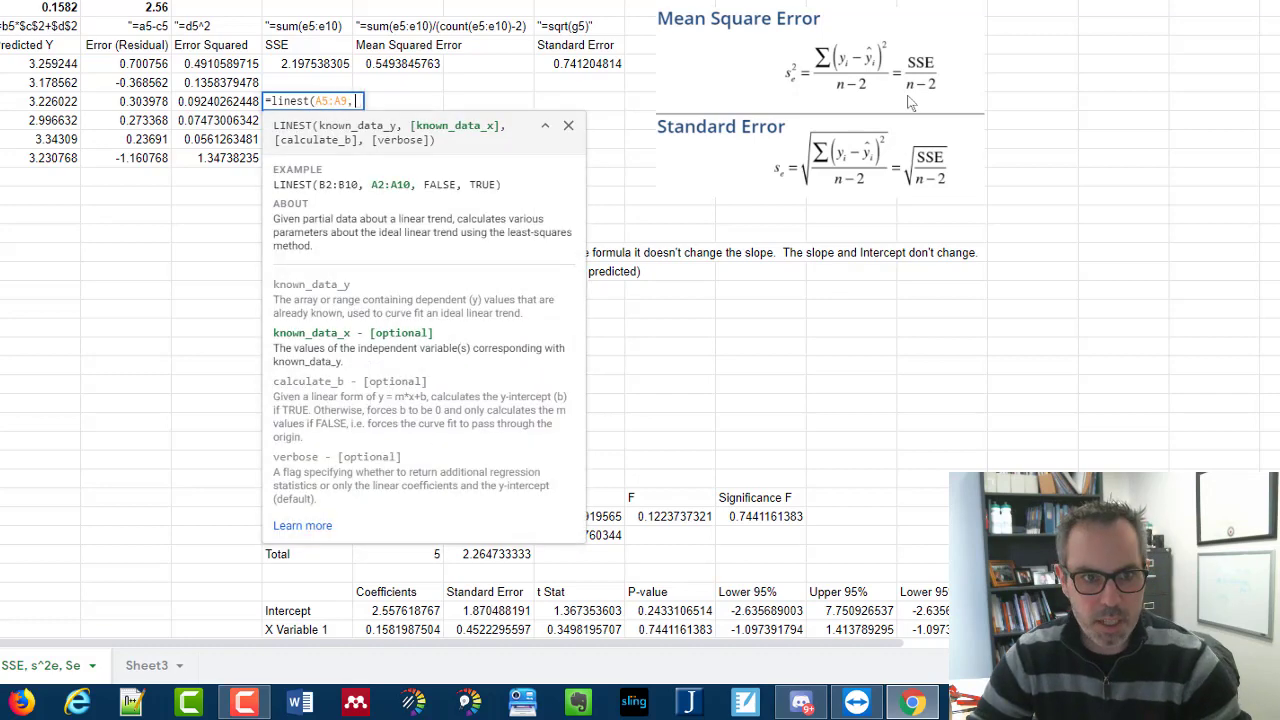
{"action": "key", "text": "BackSpace"}
{"action": "key", "text": "BackSpace"}
{"action": "key", "text": "BackSpace"}
{"action": "key", "text": "BackSpace"}
{"action": "key", "text": "BackSpace"}
{"action": "key", "text": "BackSpace"}
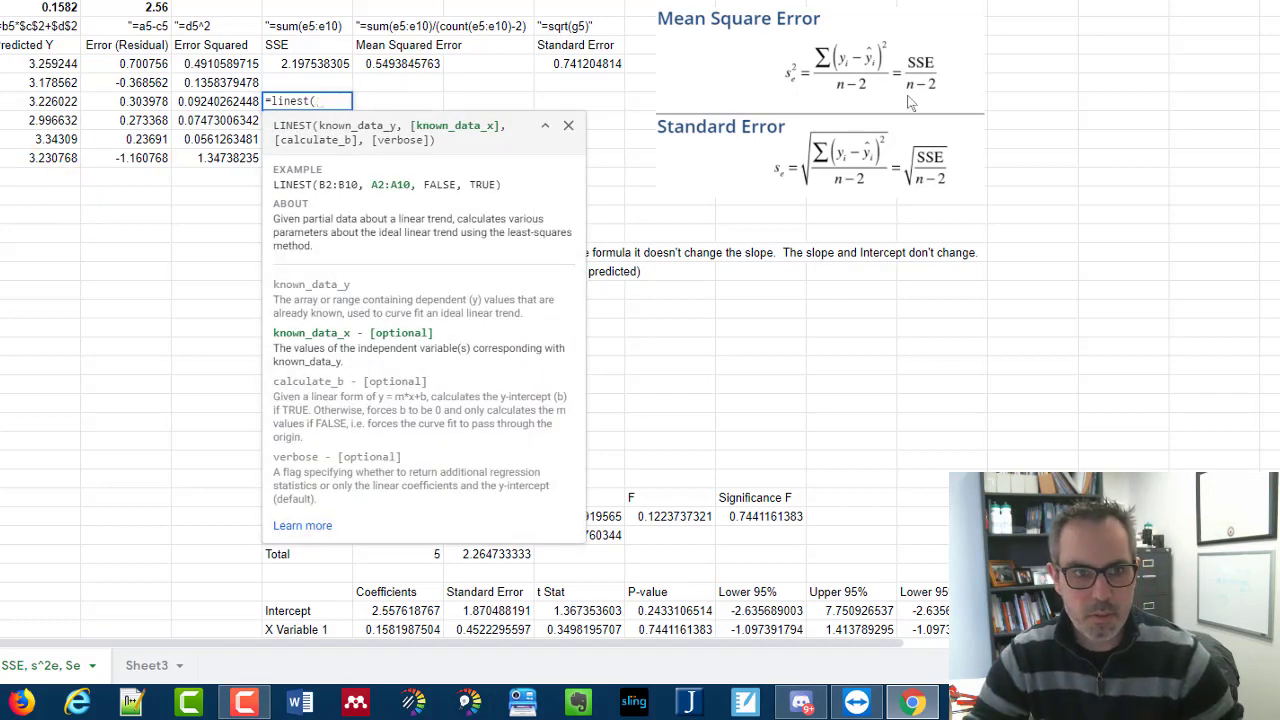
{"action": "type", "text": "A5:A10,B5:B10"}
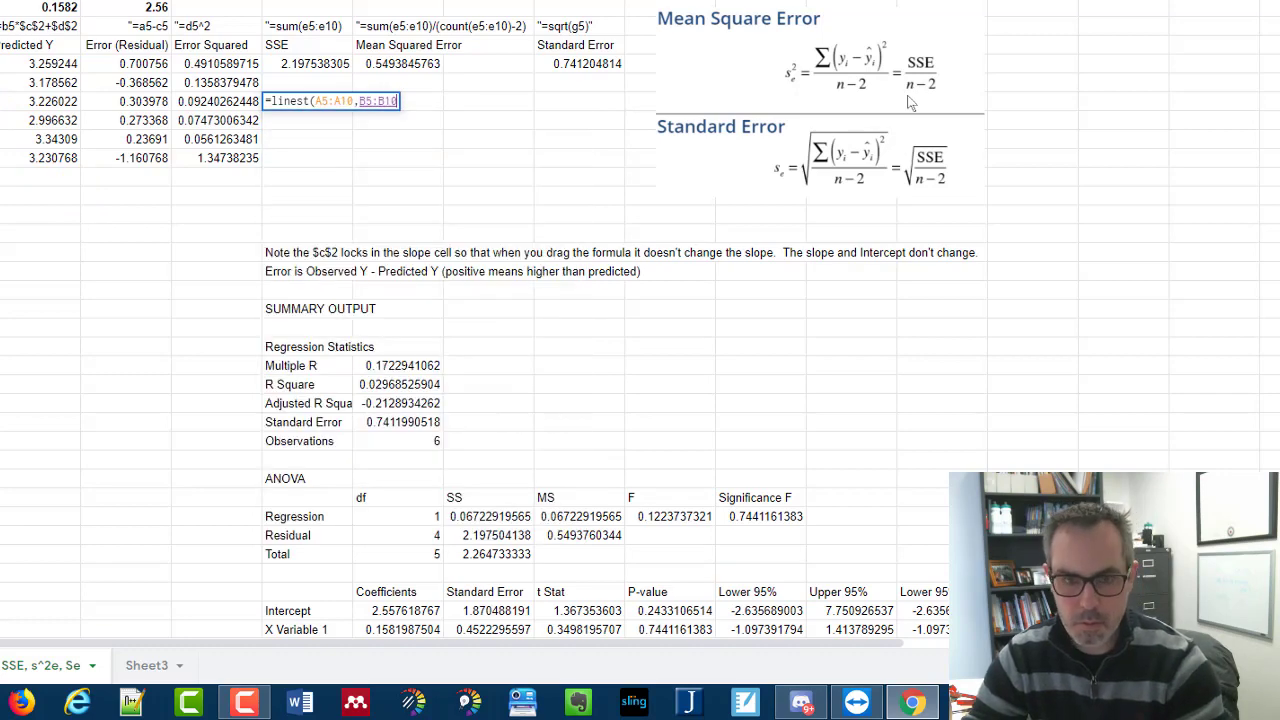
{"action": "key", "text": "Return"}
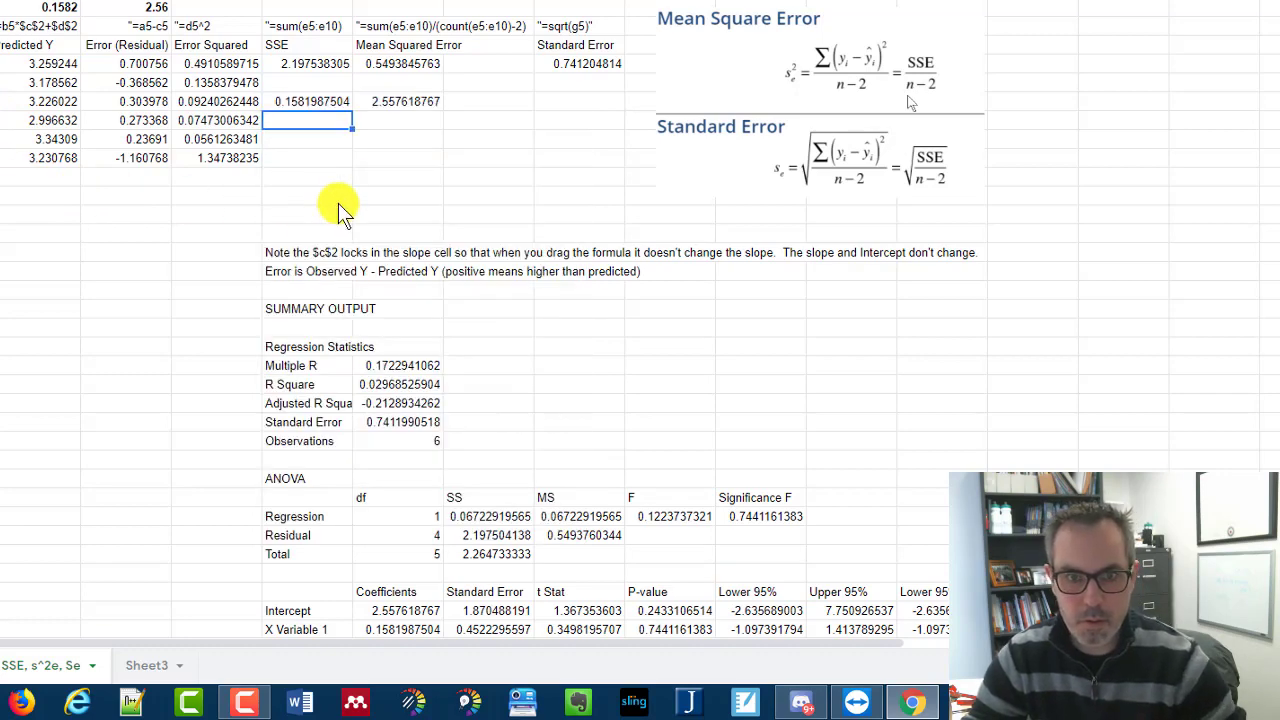
{"action": "left_click", "coordinate": [314, 84]}
- Label the LINEST results 'slope' and 'intercept' in adjacent cells
{"action": "type", "text": "slope"}
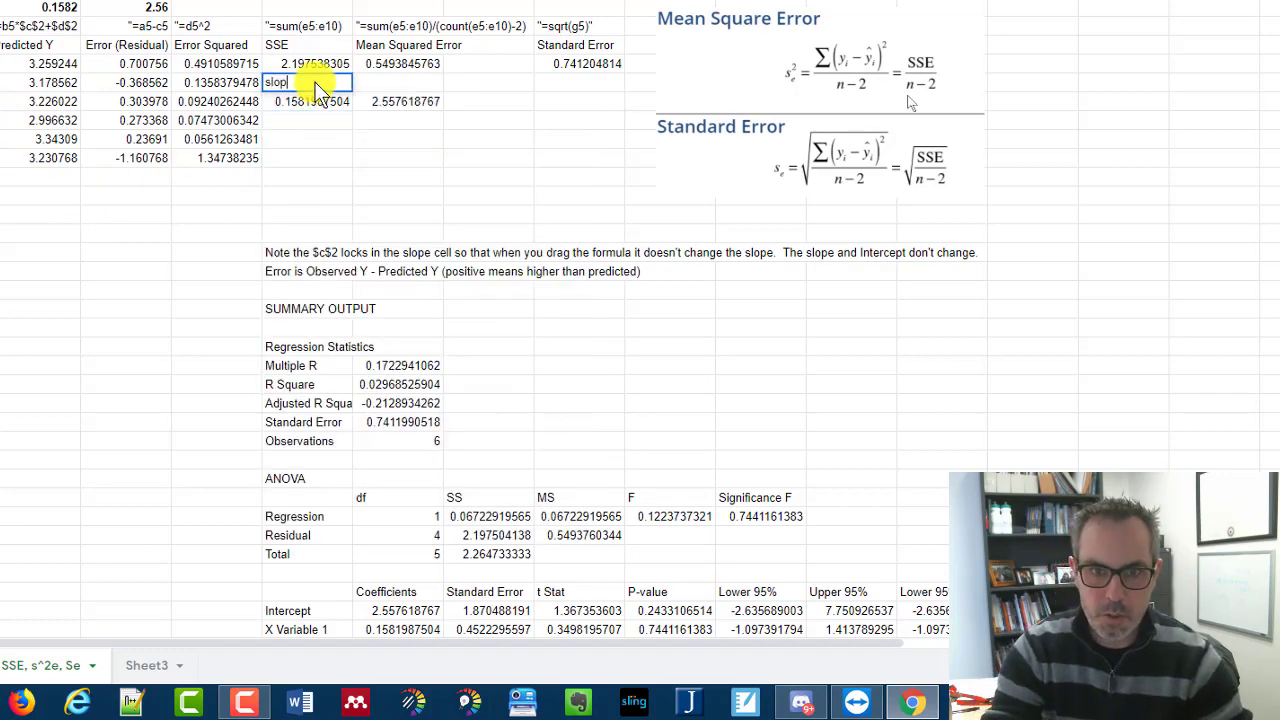
{"action": "key", "text": "Tab"}
{"action": "type", "text": "intercept"}
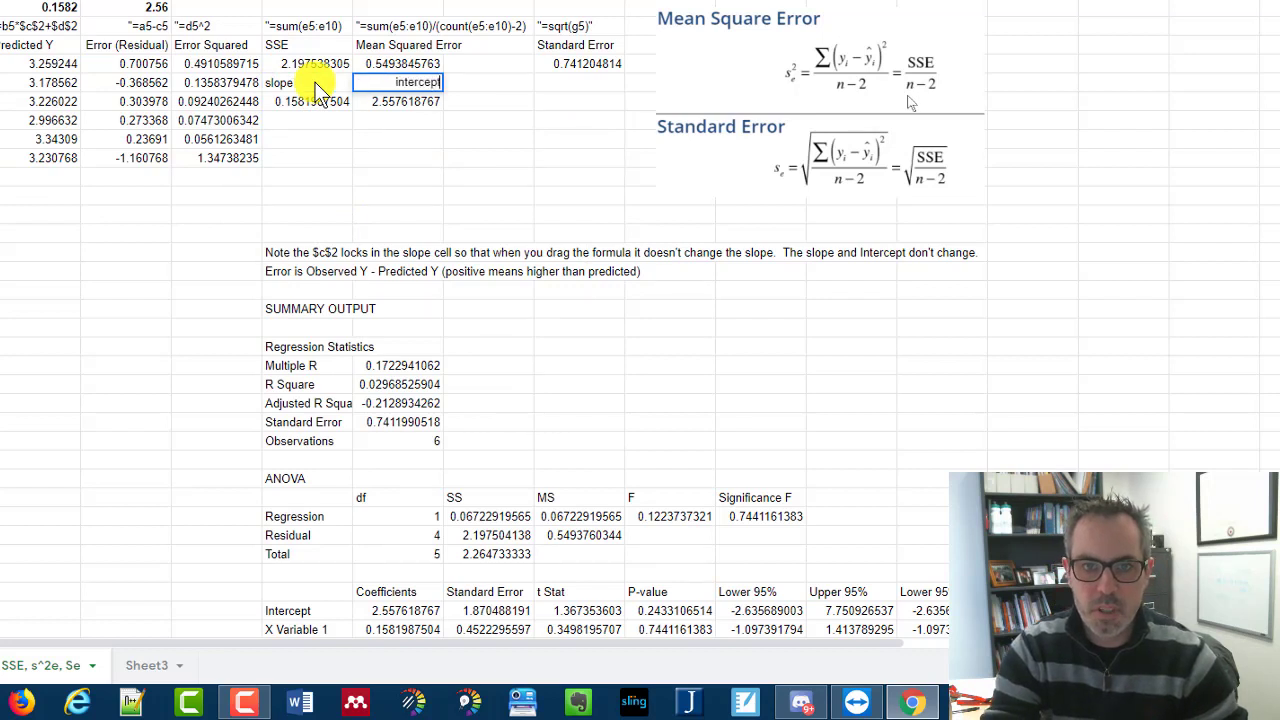
{"action": "key", "text": "Return"}
- Add =correl(a:a,b:b) giving 0.1722941062 and its square 0.02968525904 beneath it
{"action": "key", "text": "Down"}
{"action": "type", "text": "=cor"}
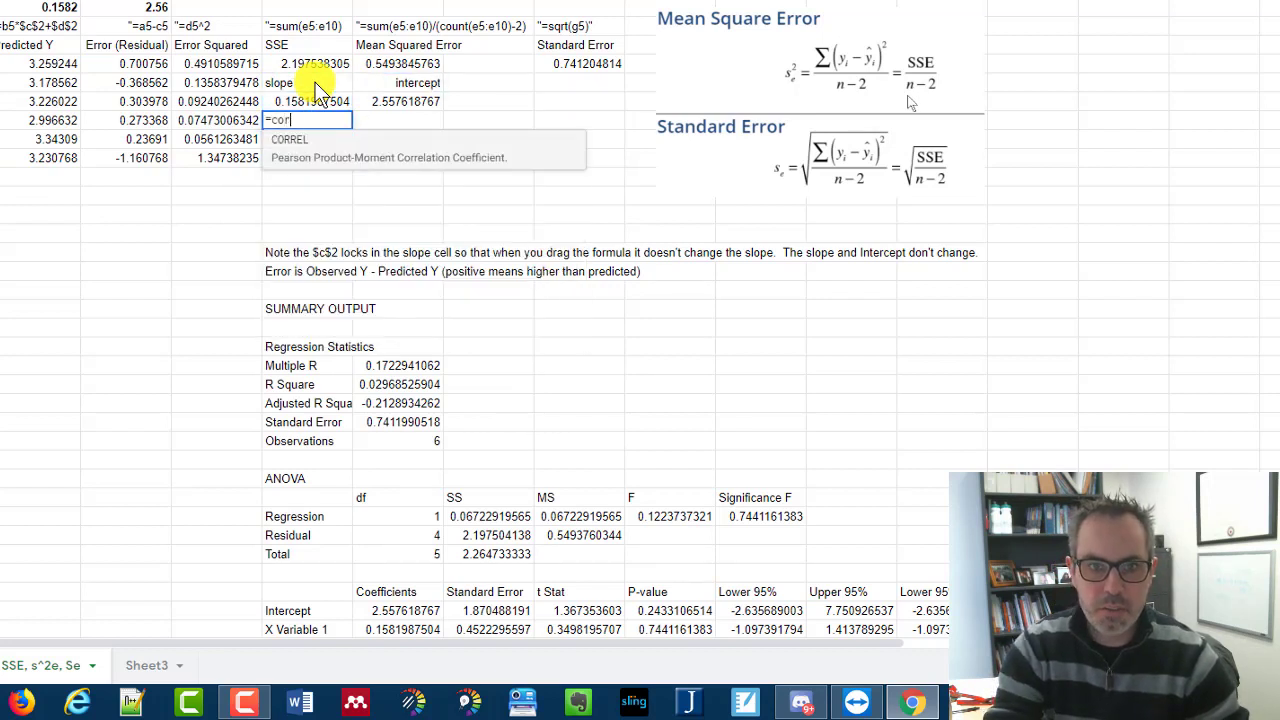
{"action": "type", "text": "rel("}
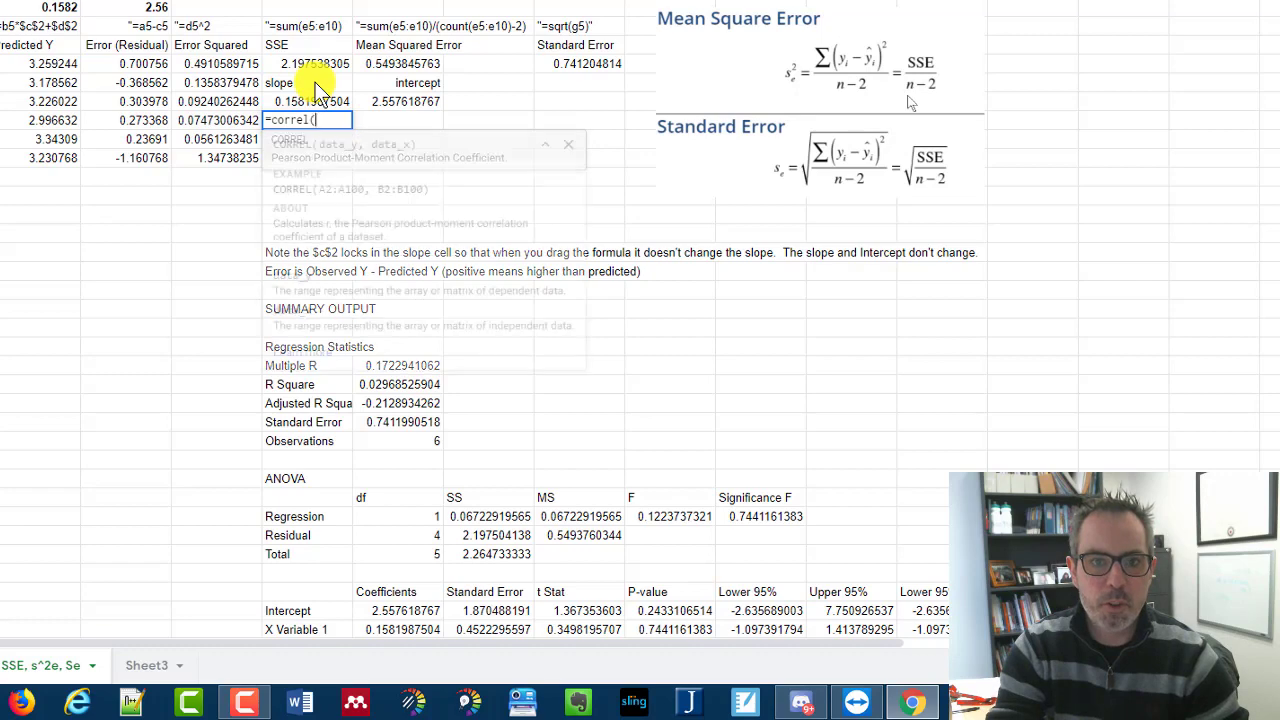
{"action": "type", "text": "a:a,b:b)"}
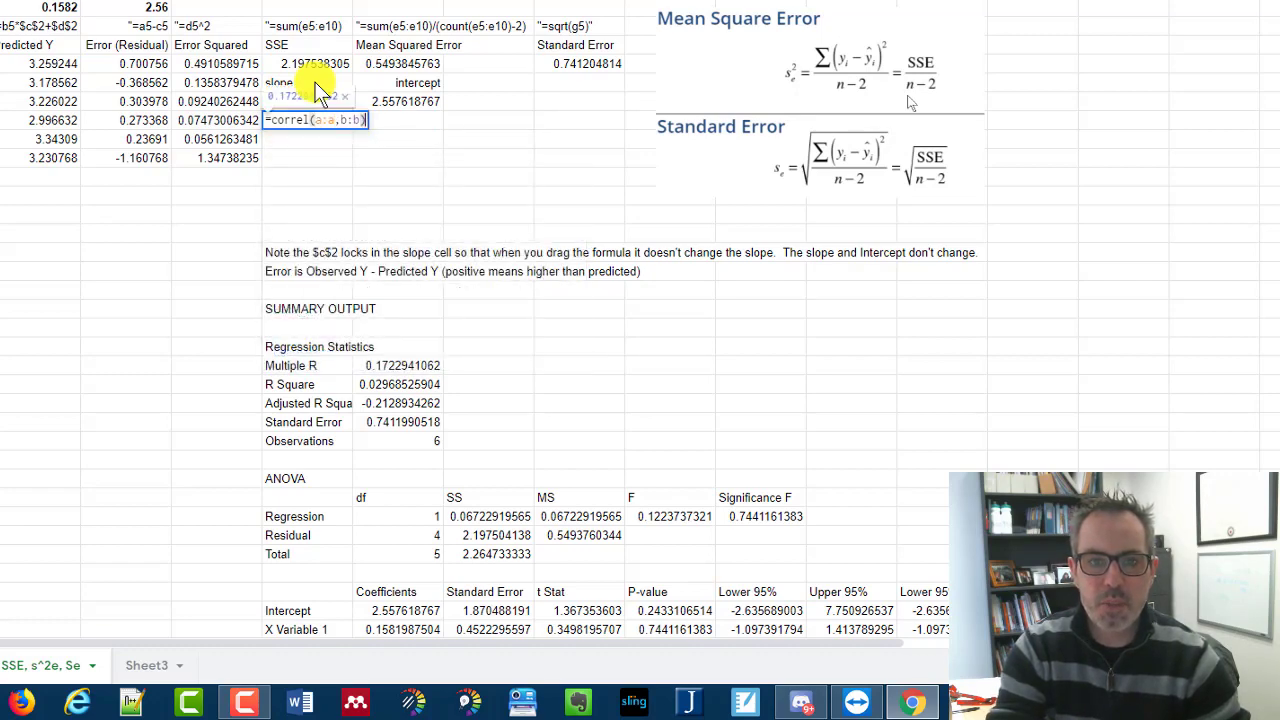
{"action": "key", "text": "Return"}
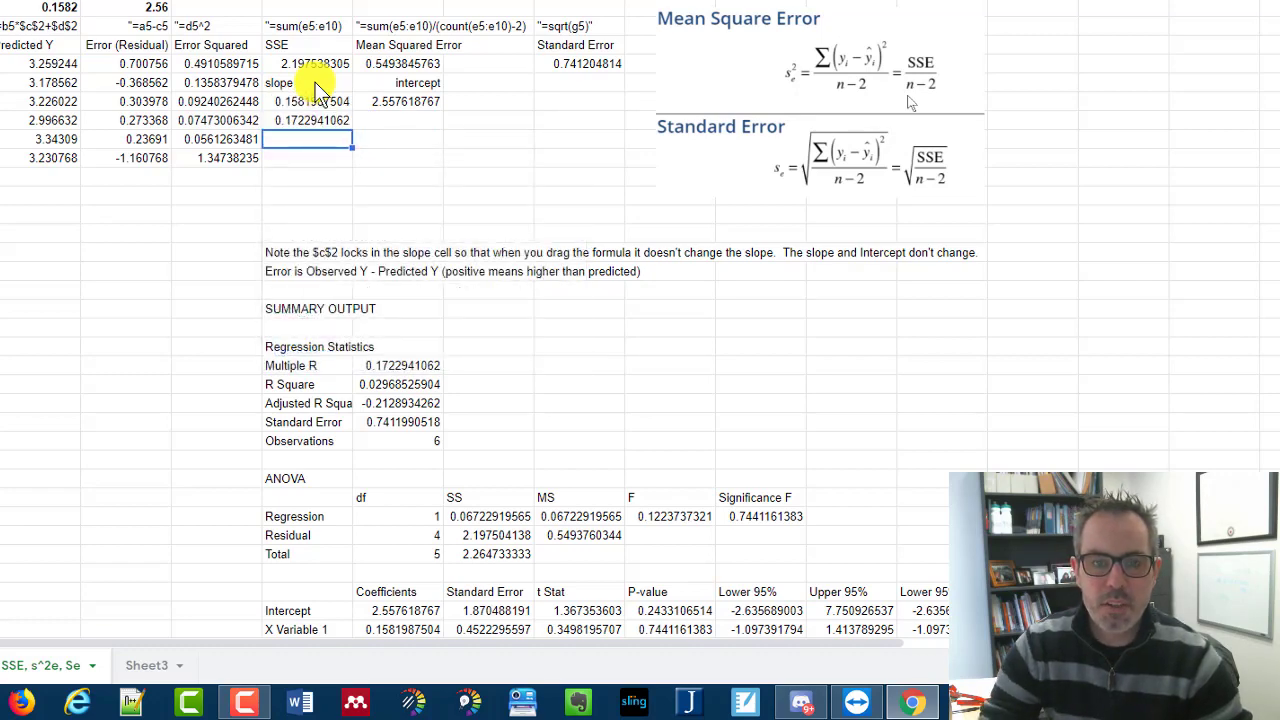
{"action": "type", "text": "="}
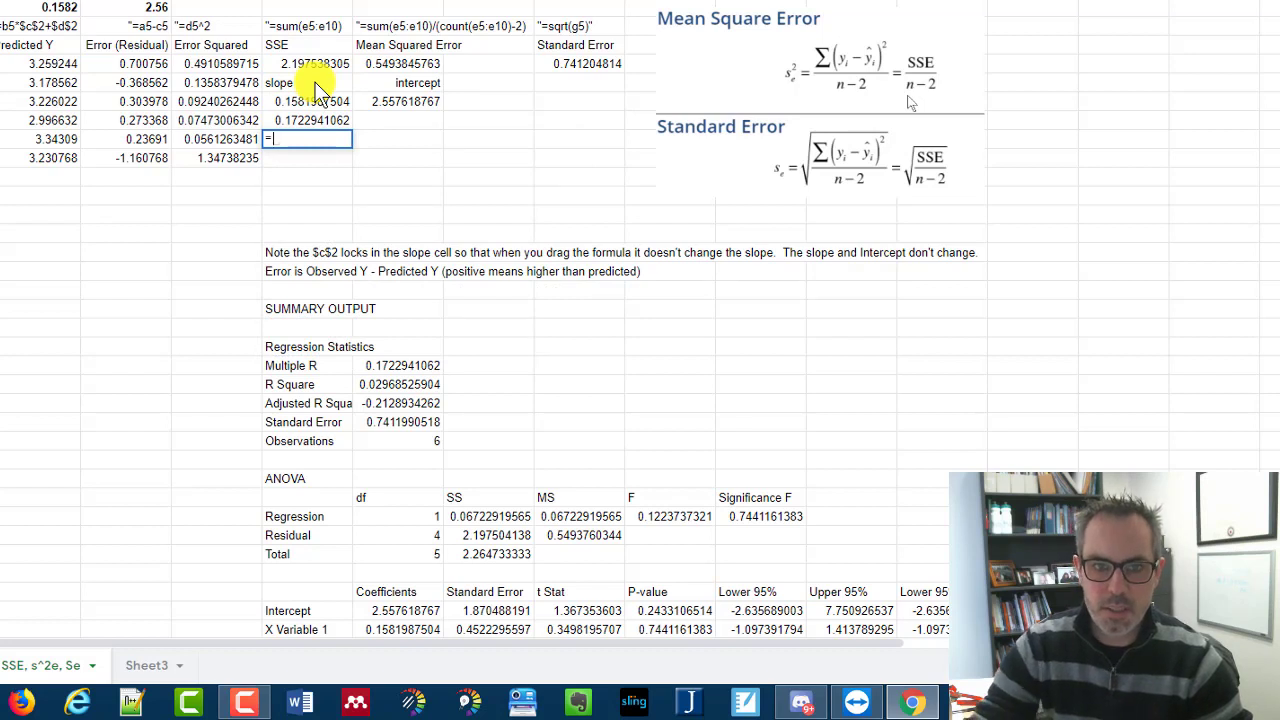
{"action": "left_click", "coordinate": [320, 117]}
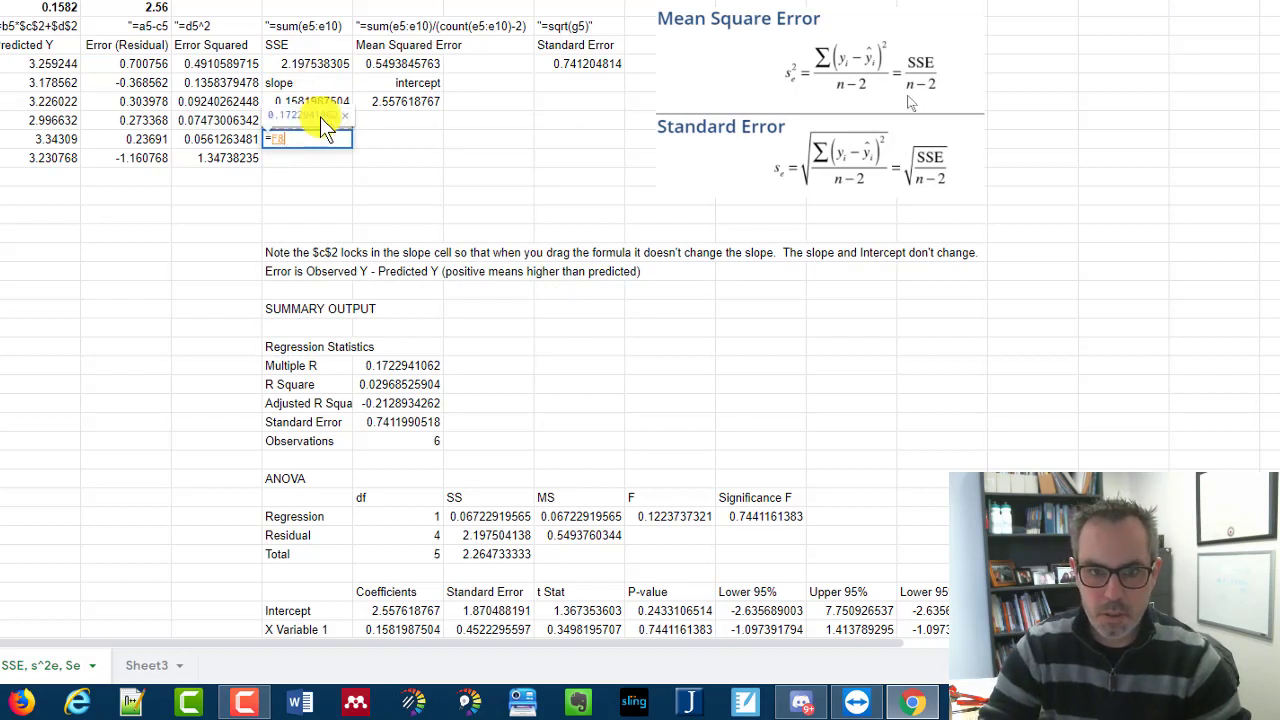
{"action": "type", "text": "^2"}
{"action": "key", "text": "Return"}
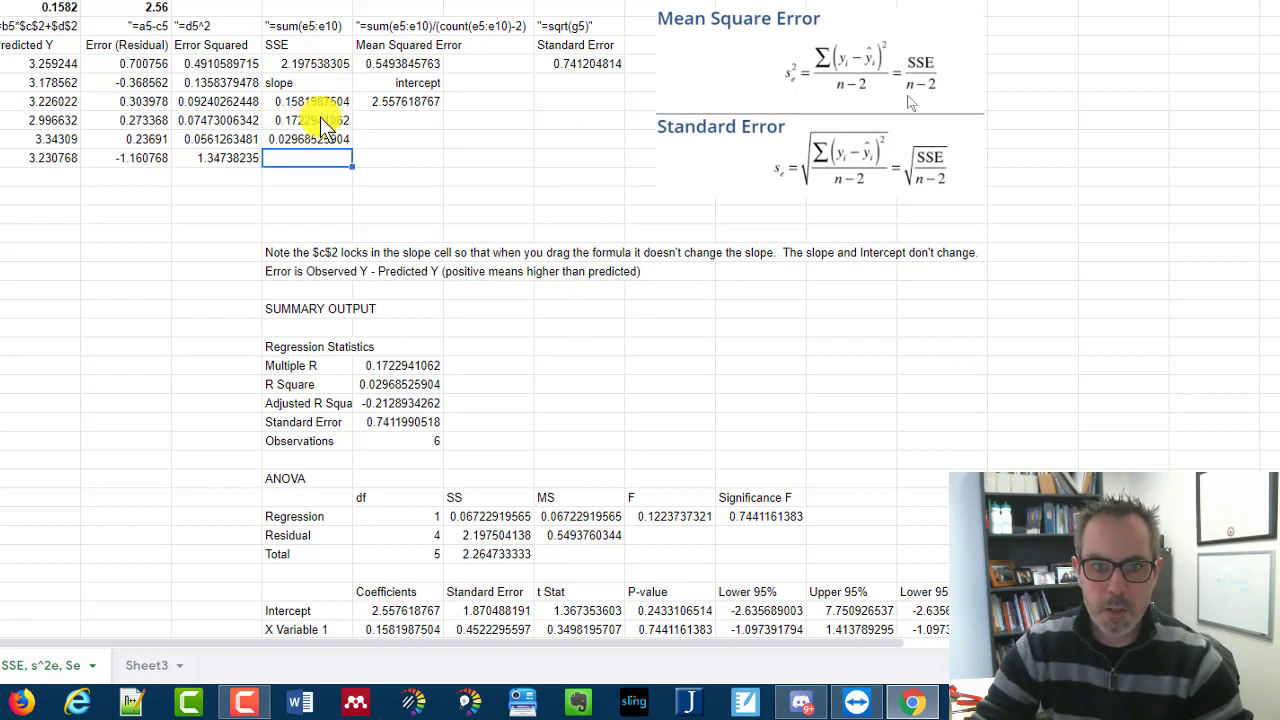
{"action": "left_click", "coordinate": [700, 420]}
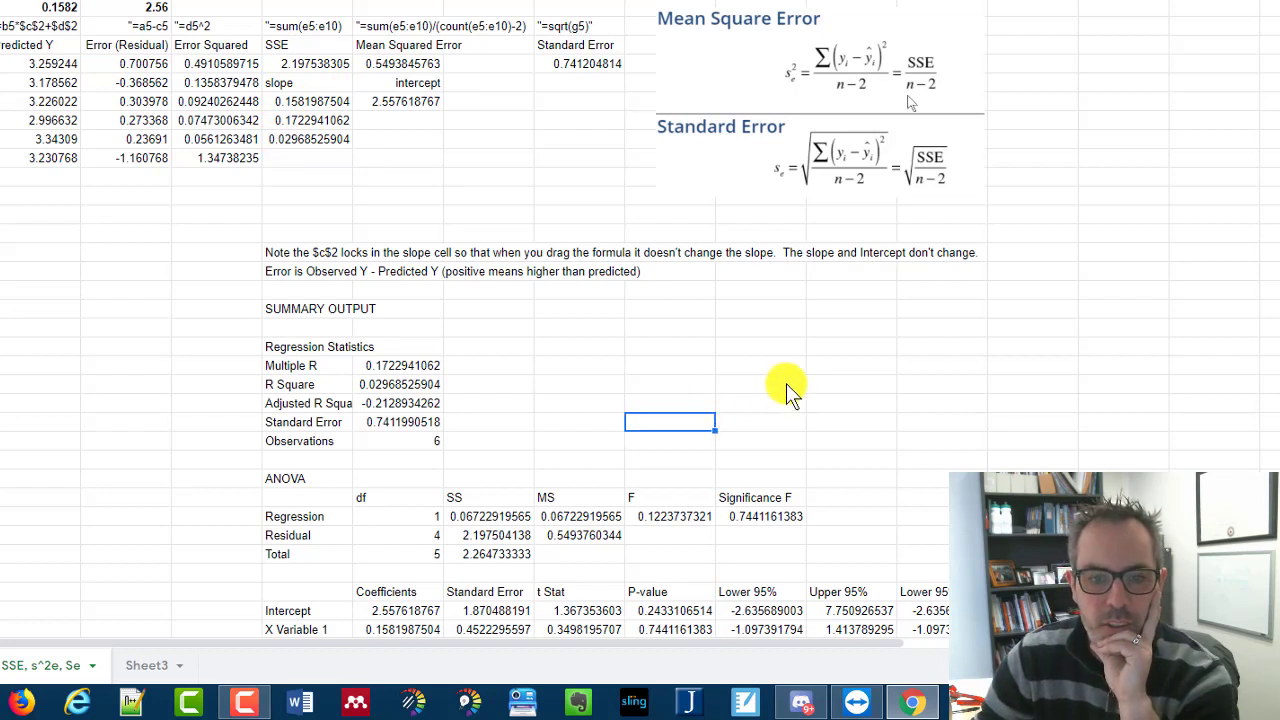
{"action": "left_click", "coordinate": [318, 147]}
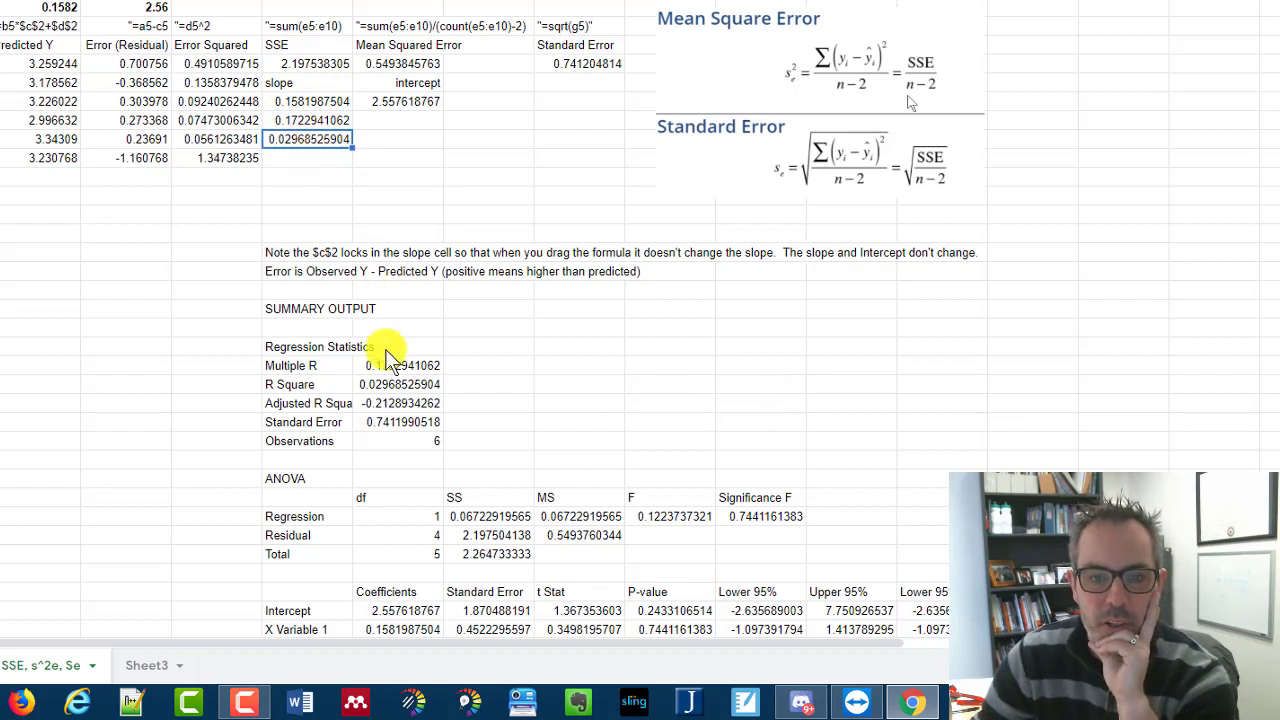
{"action": "left_click", "coordinate": [390, 383]}
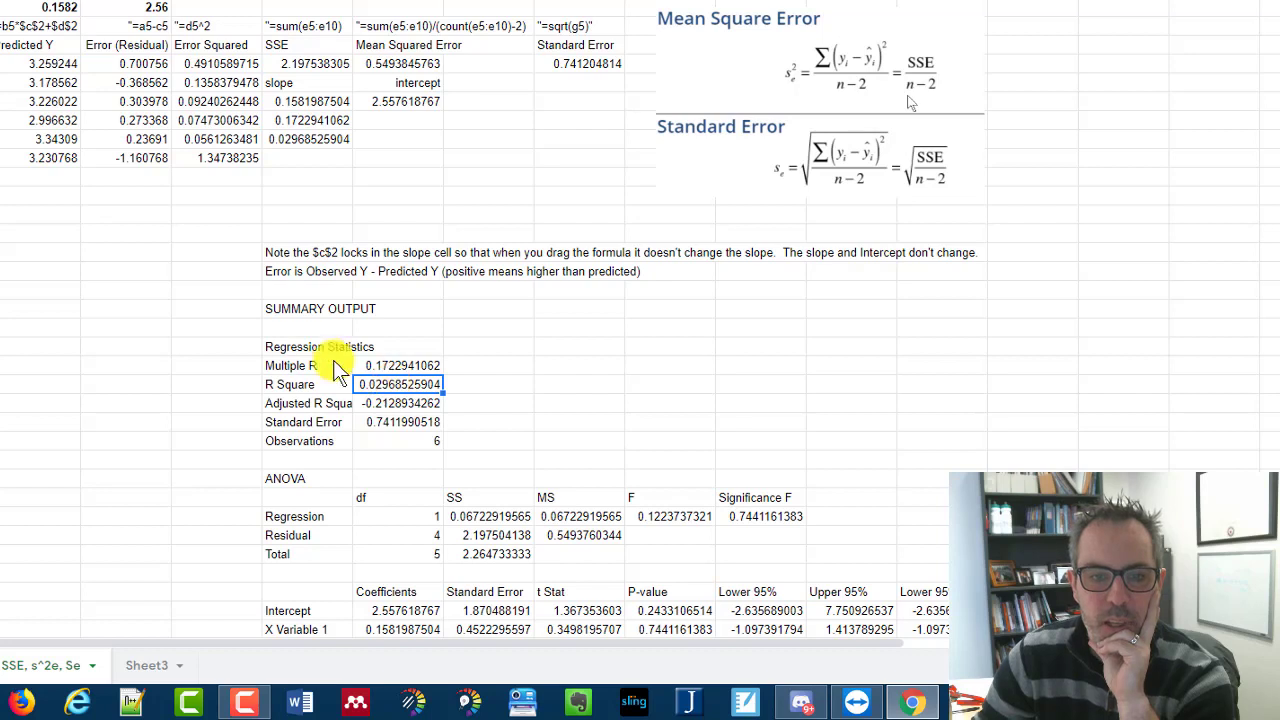
{"action": "left_click", "coordinate": [412, 366]}
{"action": "left_click", "coordinate": [325, 120]}
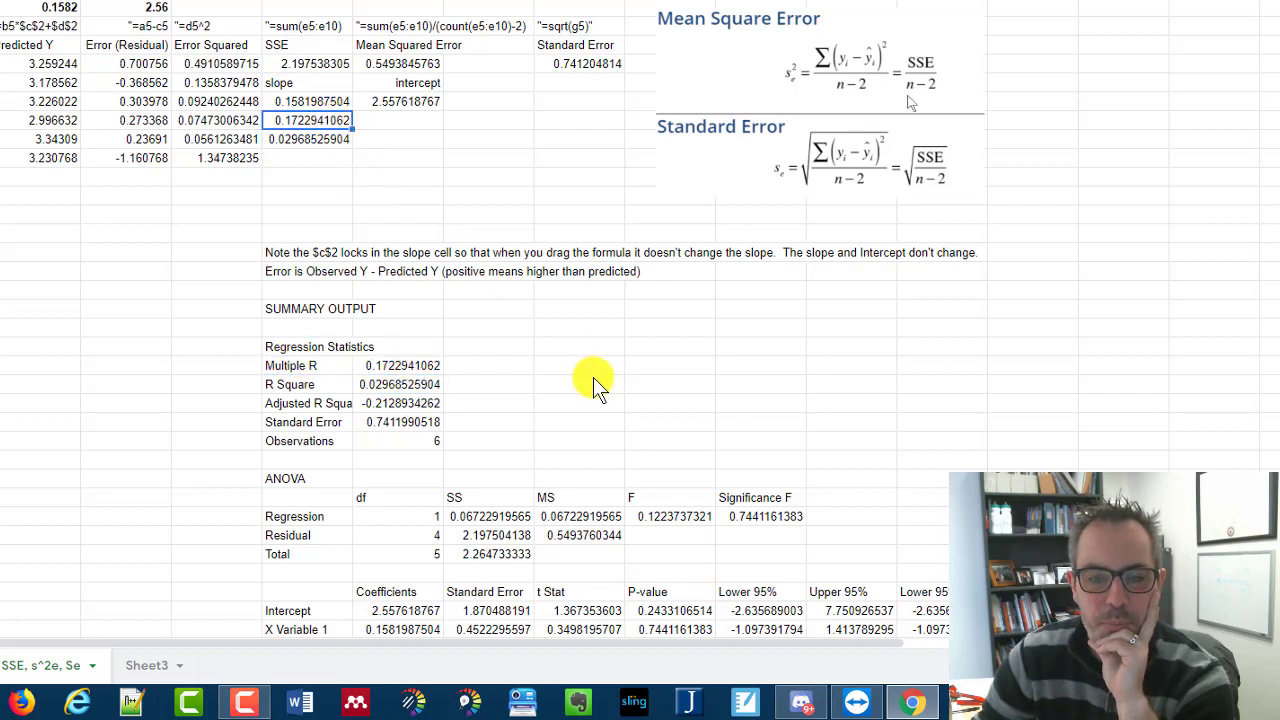
{"action": "left_click", "coordinate": [385, 425]}
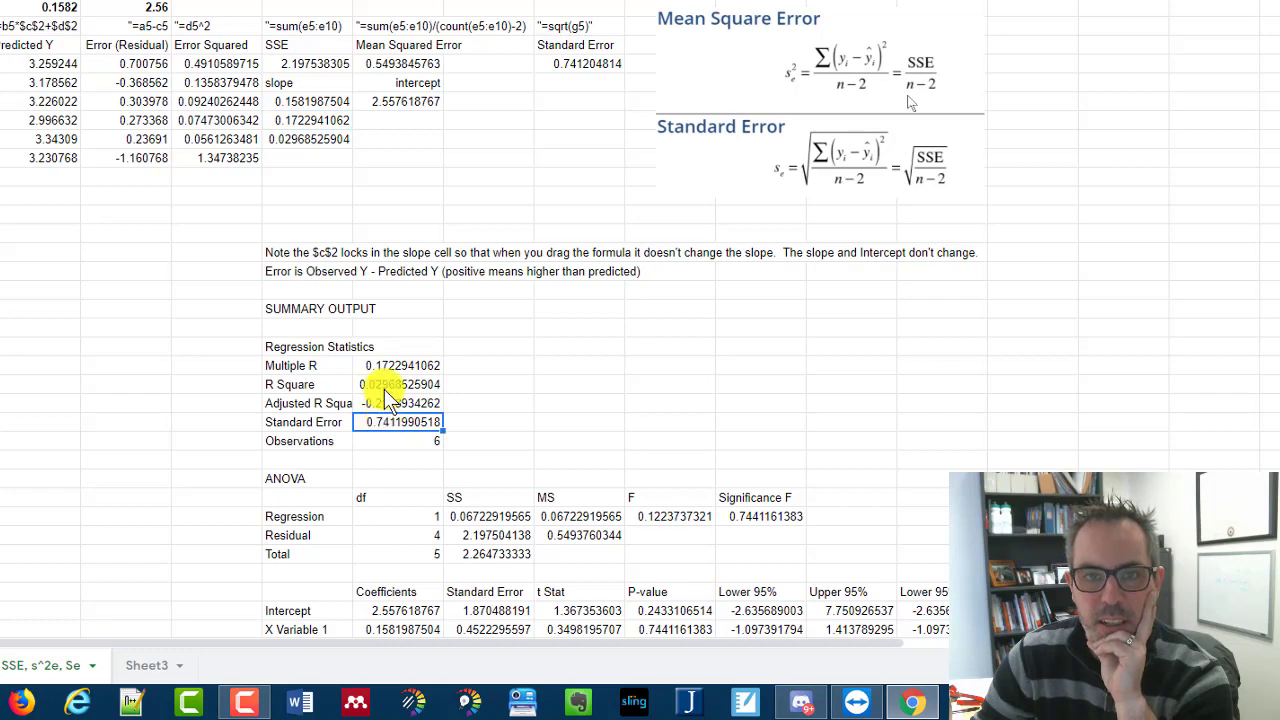
{"action": "left_click", "coordinate": [589, 70]}
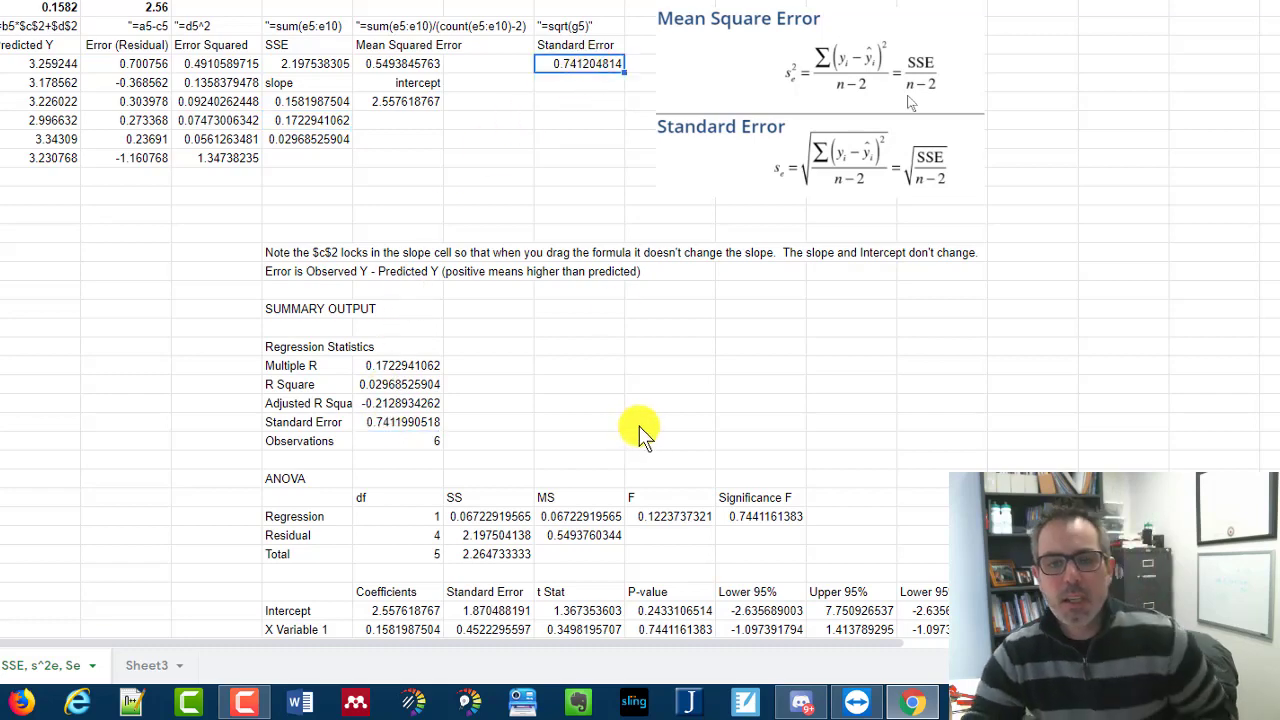
{"action": "scroll", "coordinate": [645, 422], "scroll_direction": "down", "scroll_amount": 2}
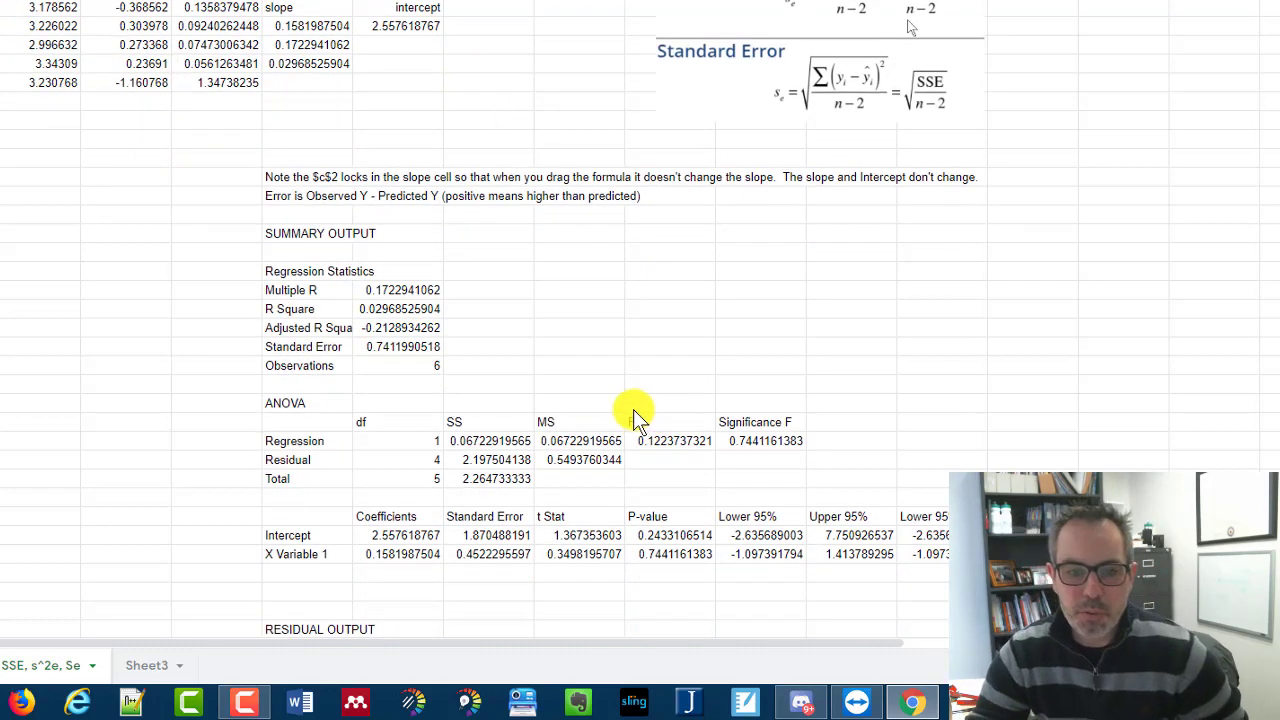
{"action": "scroll", "coordinate": [633, 409], "scroll_direction": "down", "scroll_amount": 1}
{"action": "scroll", "coordinate": [635, 412], "scroll_direction": "up", "scroll_amount": 3}
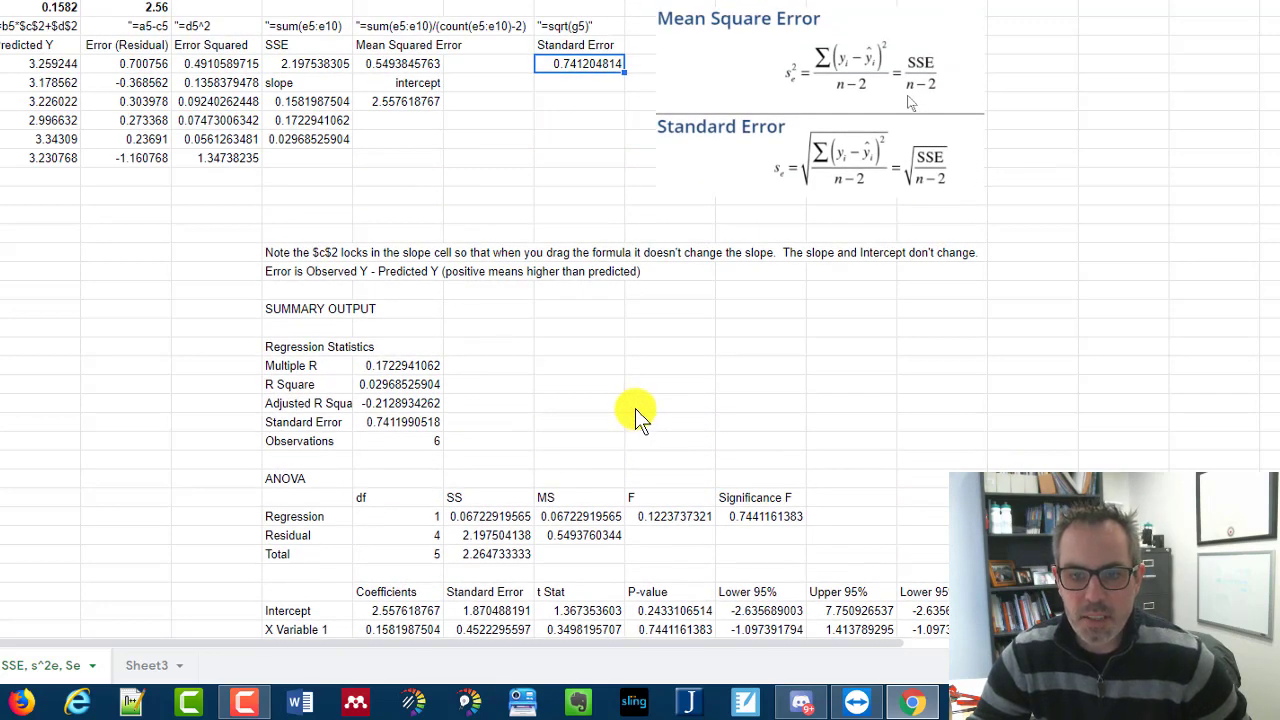
{"action": "left_click", "coordinate": [281, 536]}
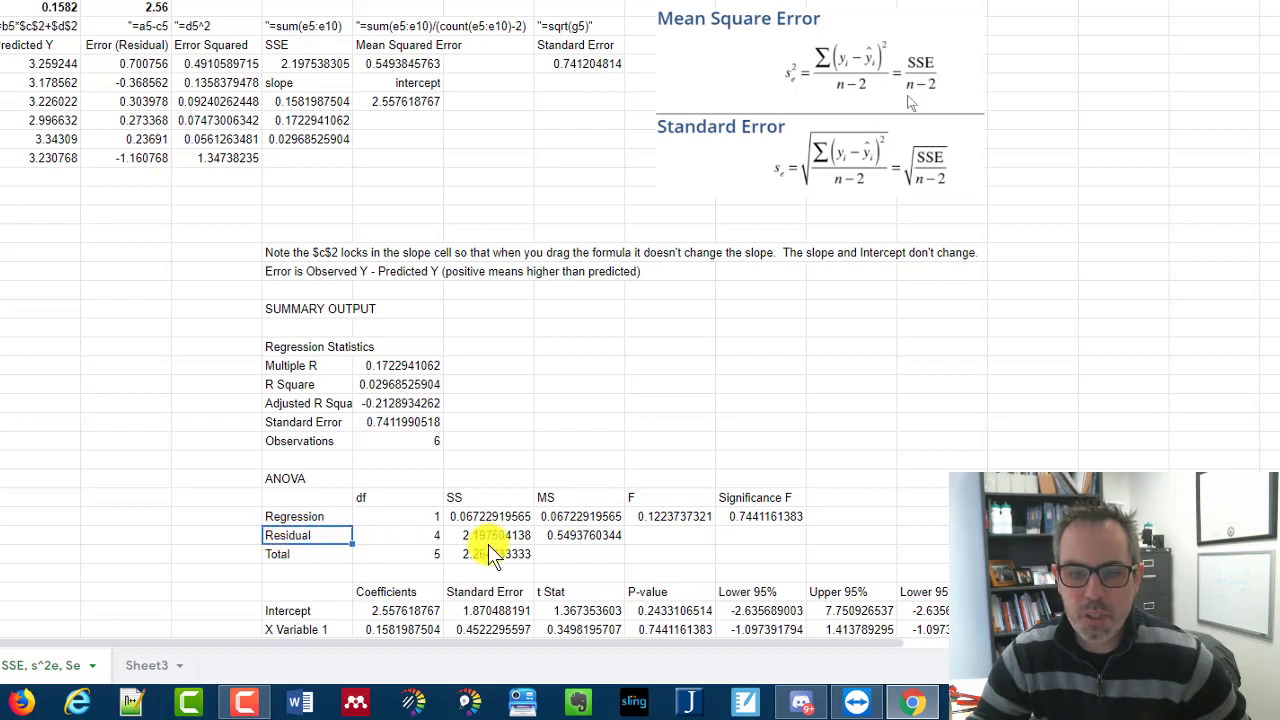
{"action": "left_click_drag", "start_coordinate": [333, 533], "coordinate": [600, 548]}
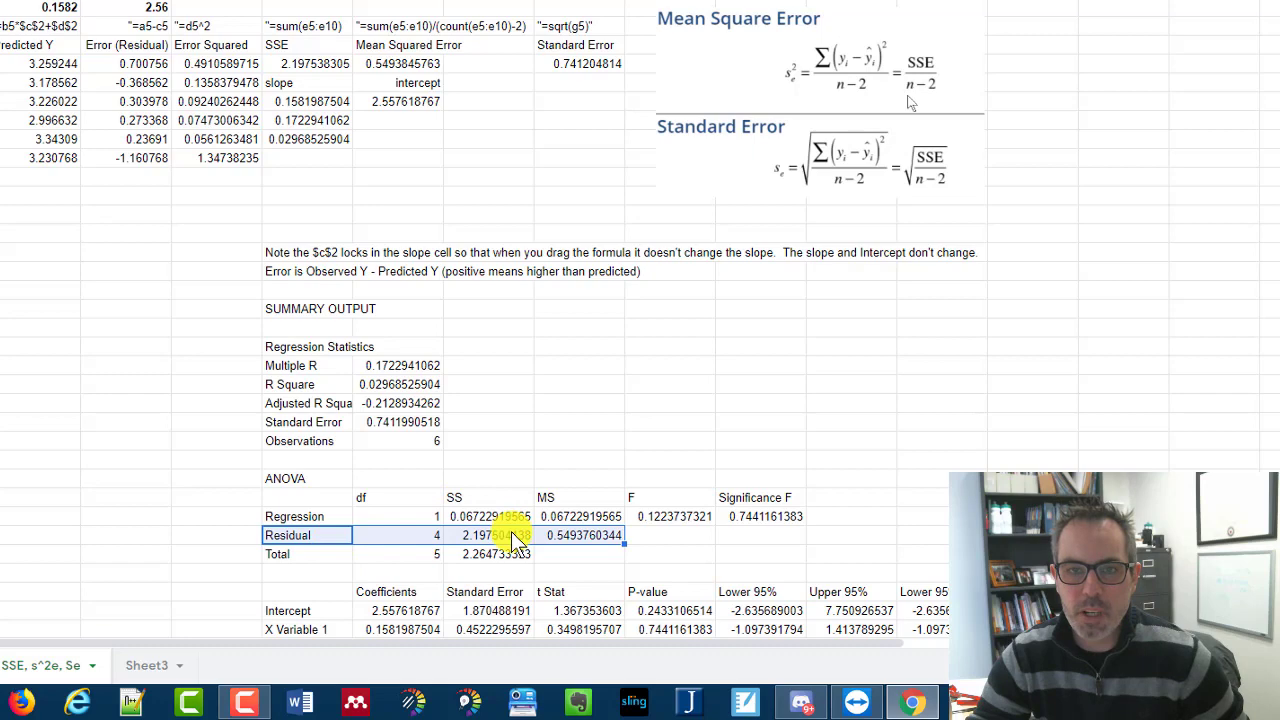
{"action": "scroll", "coordinate": [516, 430], "scroll_direction": "down", "scroll_amount": 5}
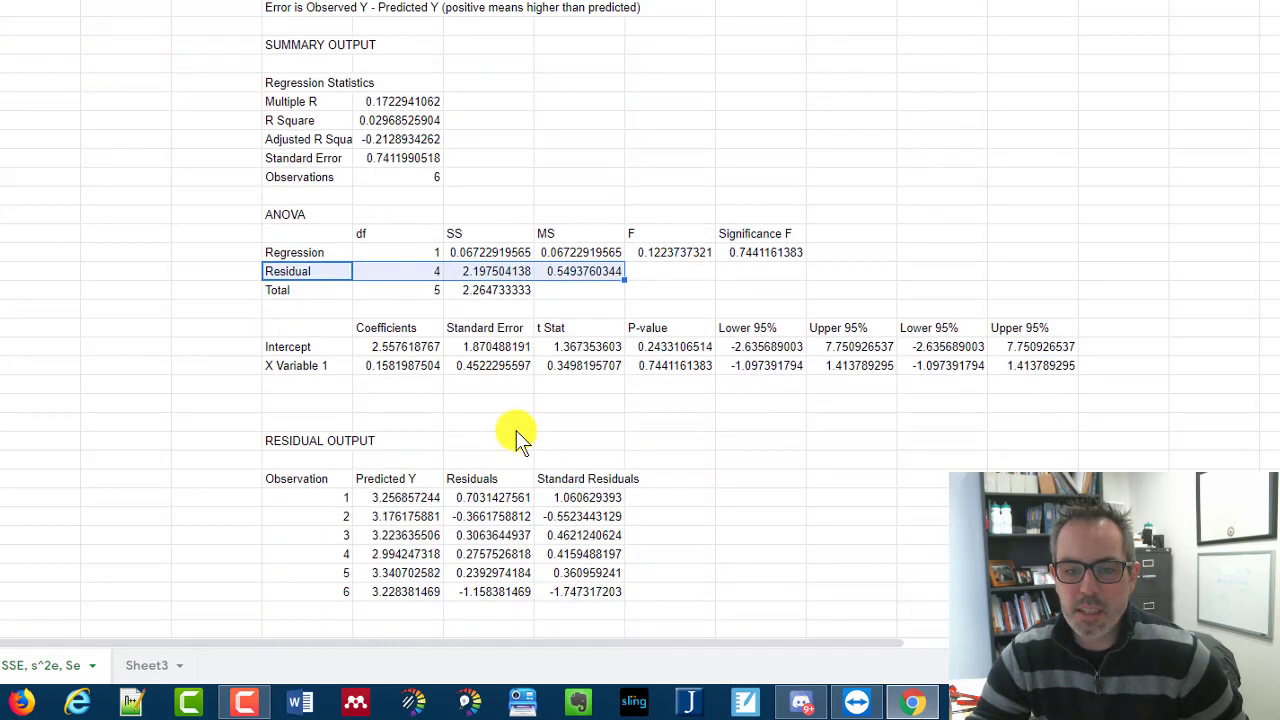
{"action": "scroll", "coordinate": [516, 430], "scroll_direction": "down", "scroll_amount": 1}
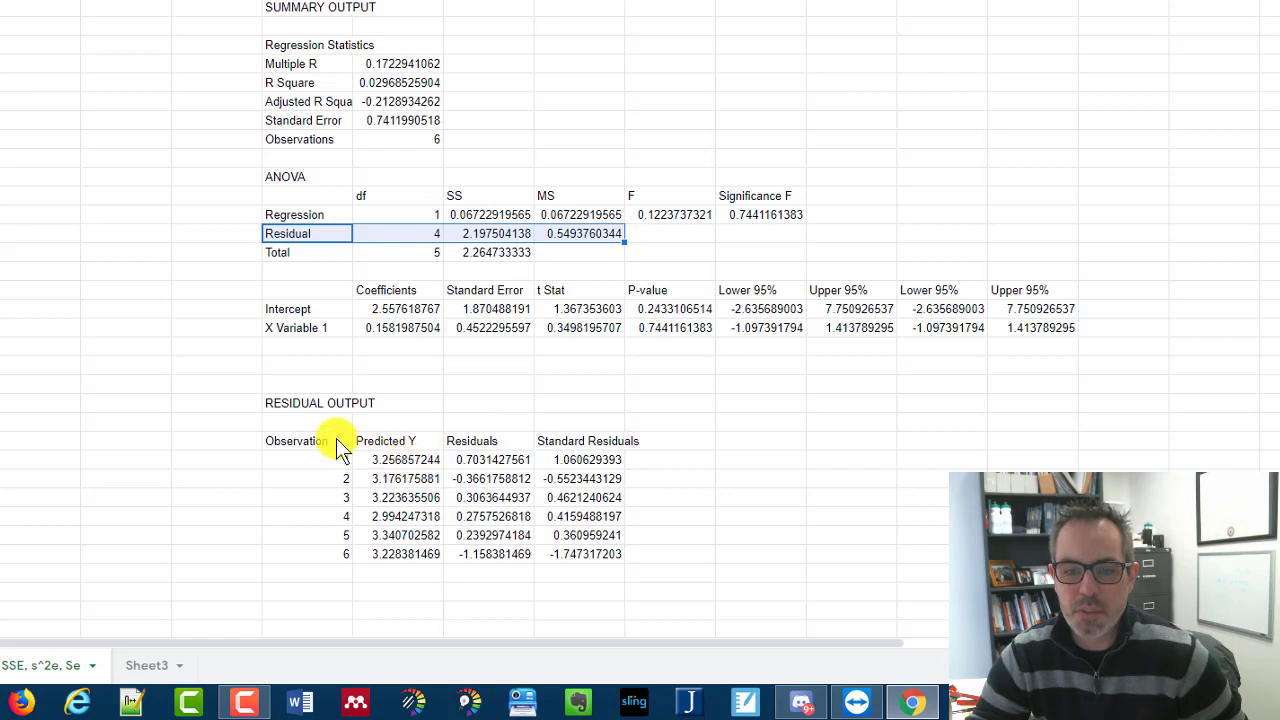
{"action": "scroll", "coordinate": [471, 486], "scroll_direction": "up", "scroll_amount": 6}
{"action": "scroll", "coordinate": [471, 523], "scroll_direction": "down", "scroll_amount": 5}
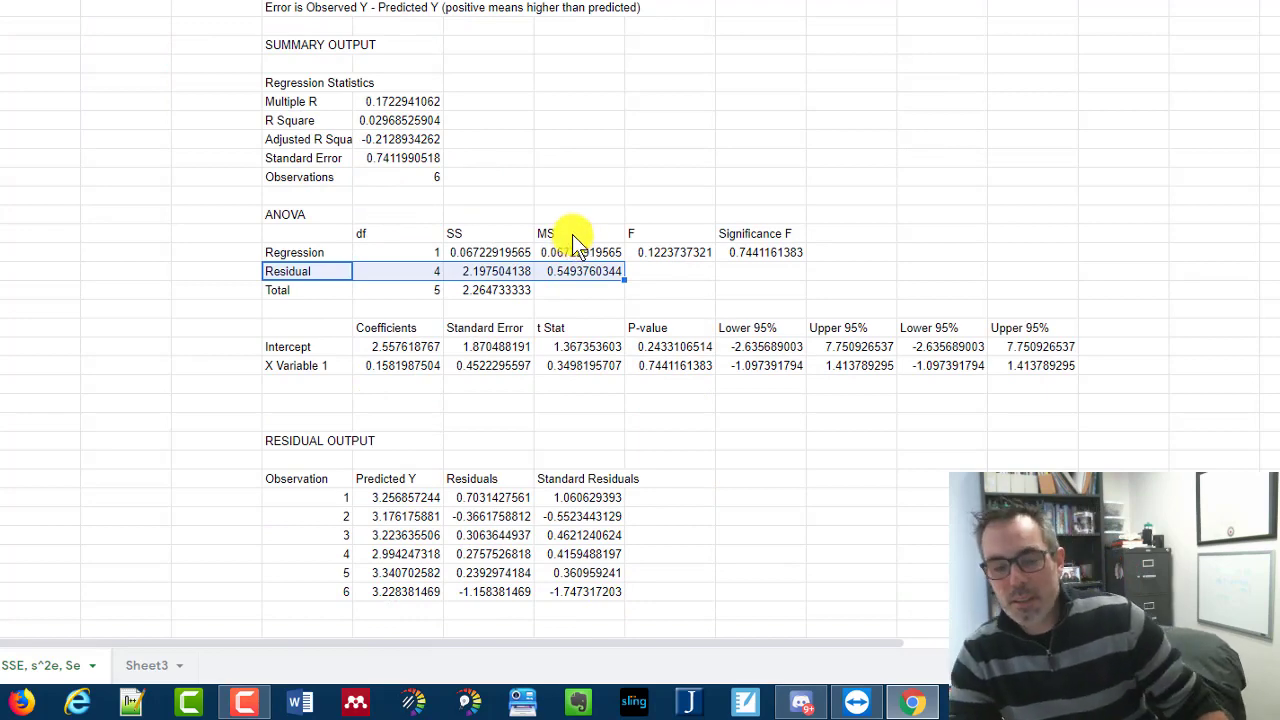
{"action": "scroll", "coordinate": [560, 386], "scroll_direction": "up", "scroll_amount": 3}
{"action": "scroll", "coordinate": [540, 380], "scroll_direction": "up", "scroll_amount": 2}
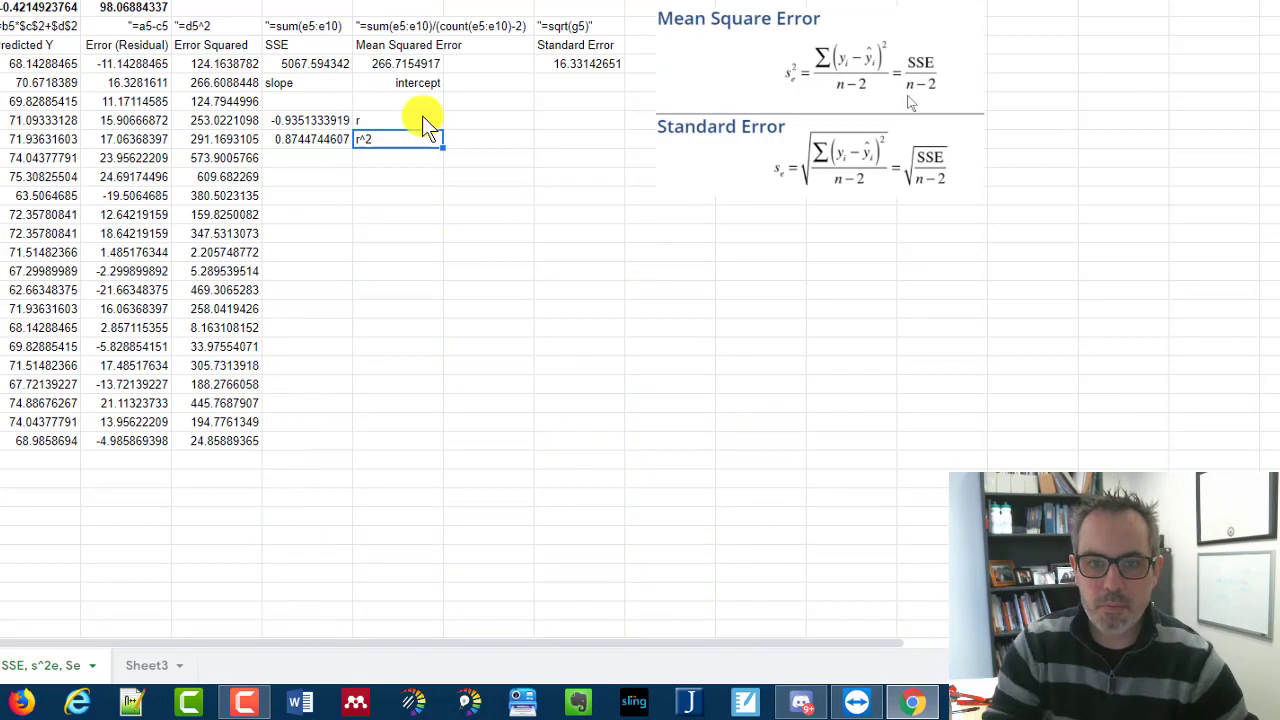
- Commit the 'r^2' label beside the r-squared value 0.8744744607
{"action": "left_click", "coordinate": [476, 372]}
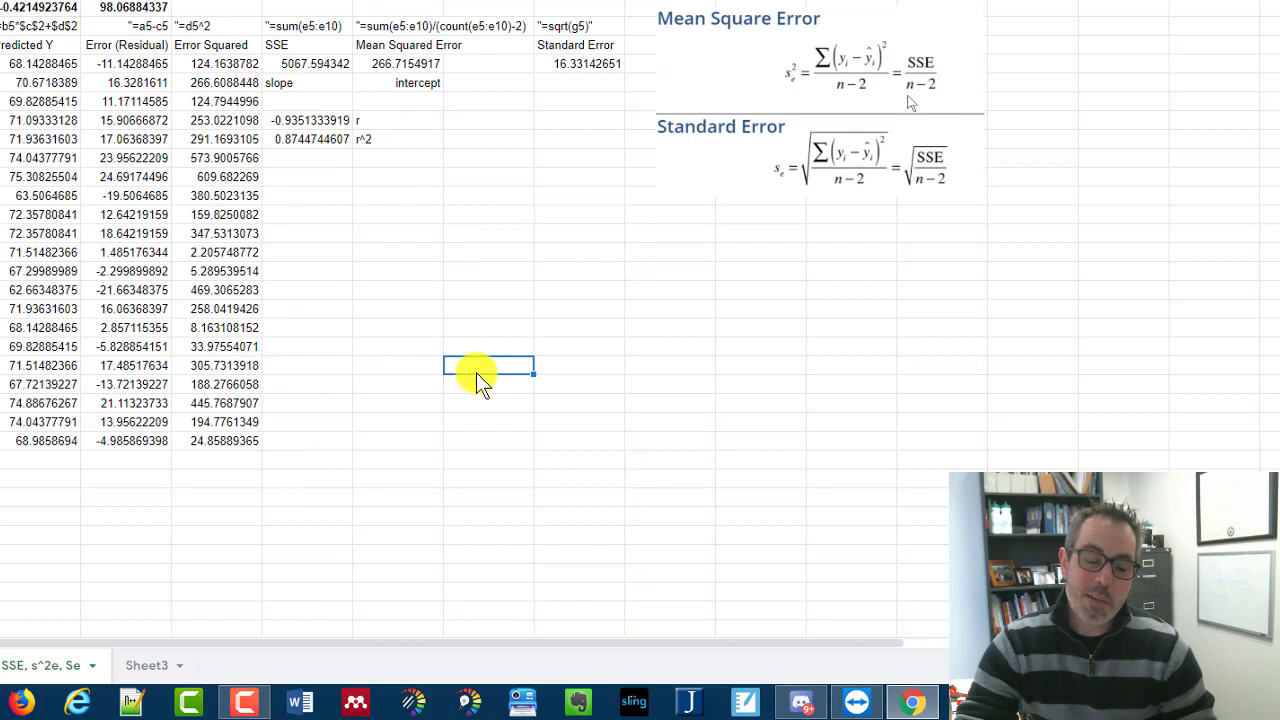